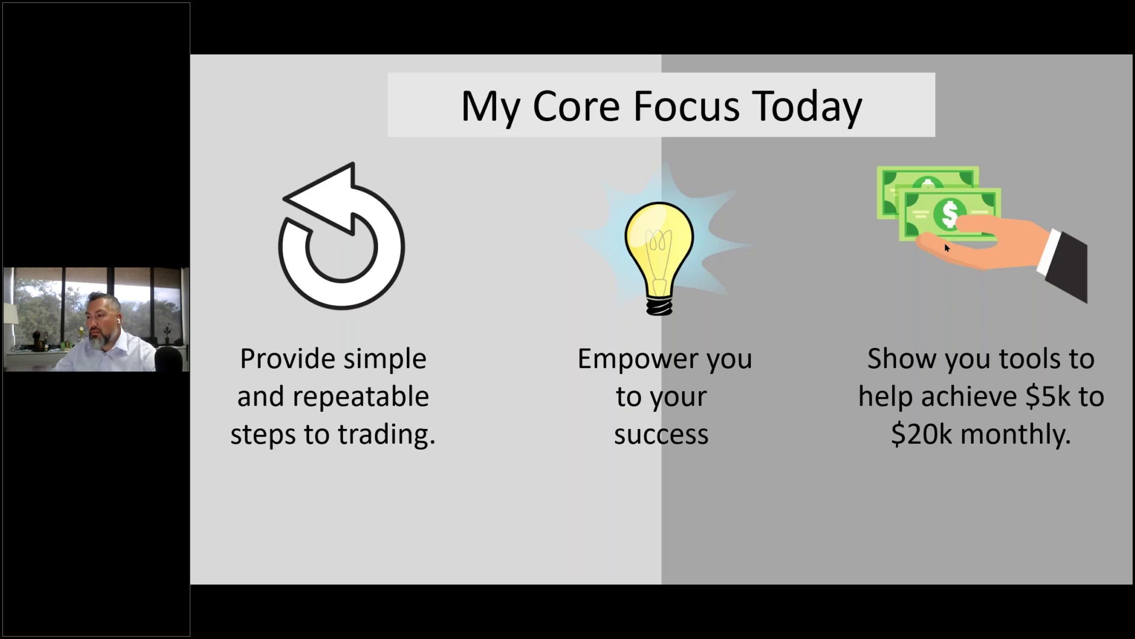
Switch to TradingView and collapse the watchlist beside the SPY daily chart.
key("alt+Tab")
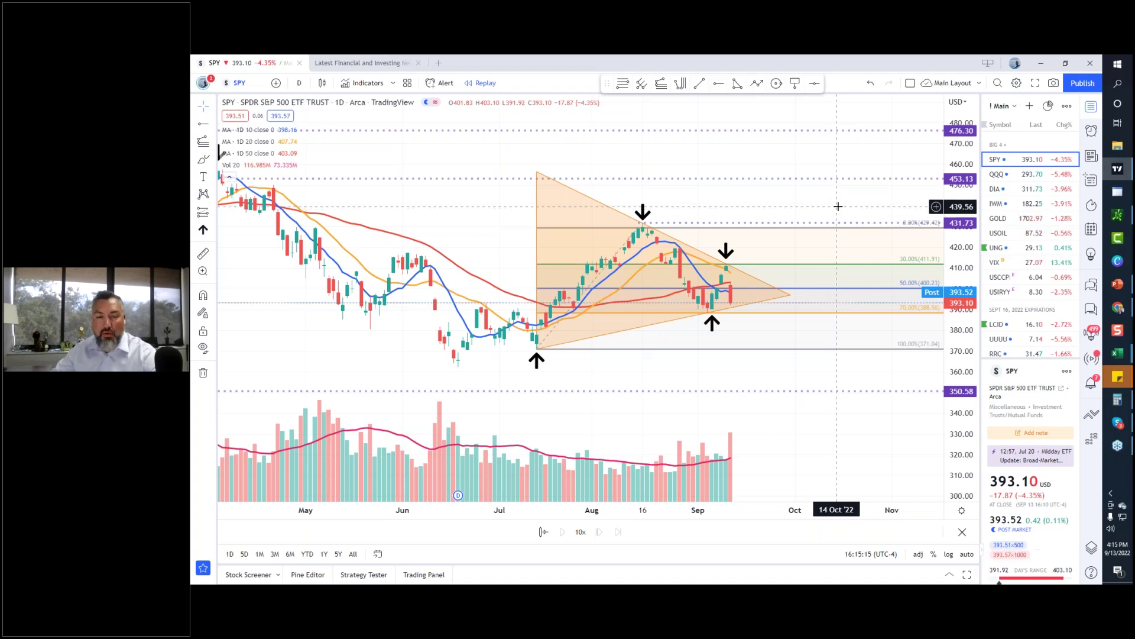
scroll(844, 205, "left", 1)
scroll(844, 205, "down", 2)
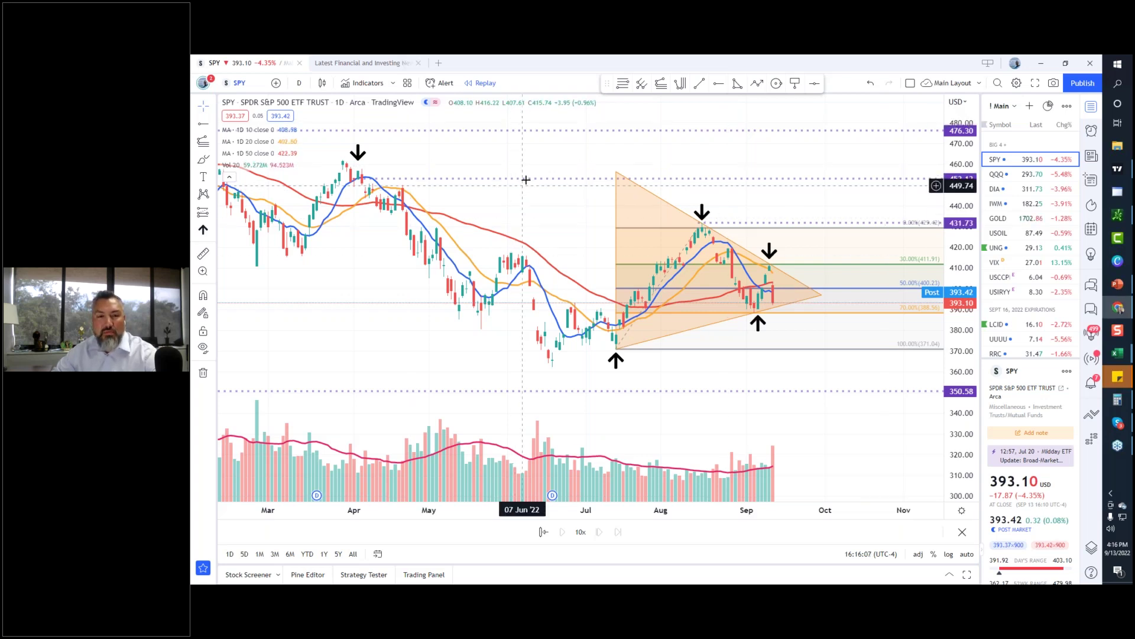
left_click_drag(526, 179, 549, 210)
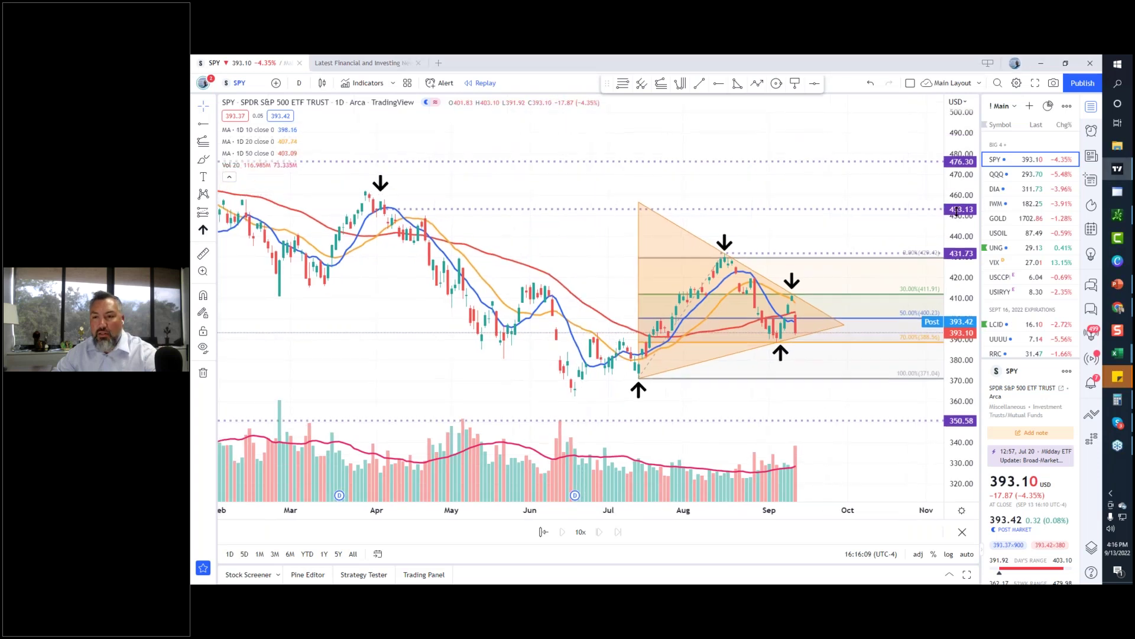
left_click(1091, 111)
left_click_drag(884, 132, 829, 119)
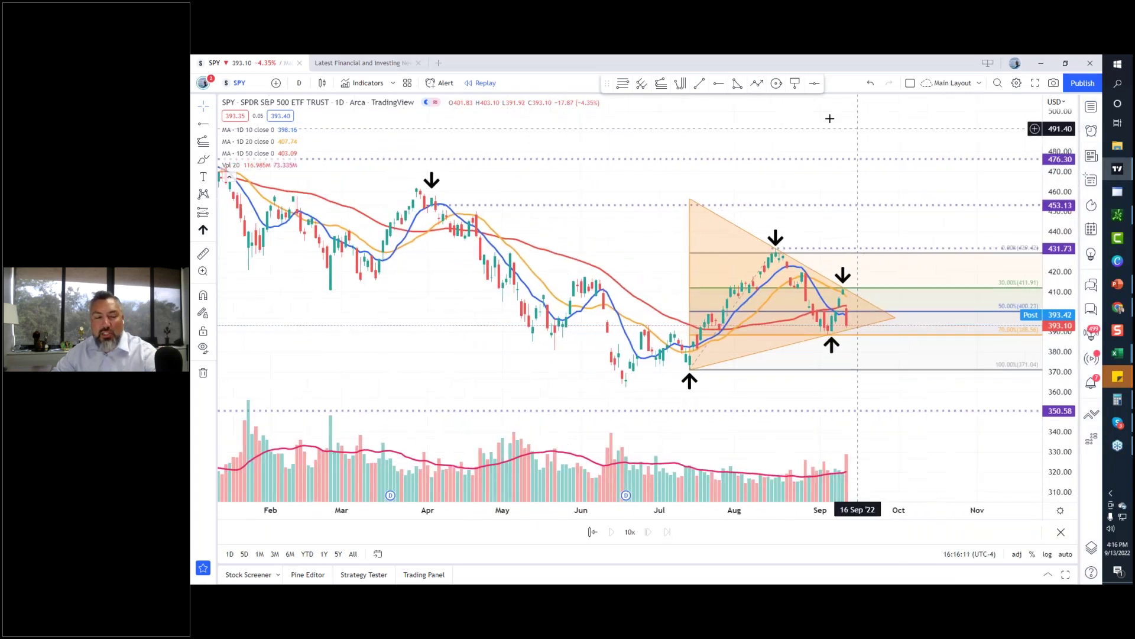
Hide the triangle over the July to September candles and remove all drawings from the SPY chart.
scroll(915, 436, "up", 5)
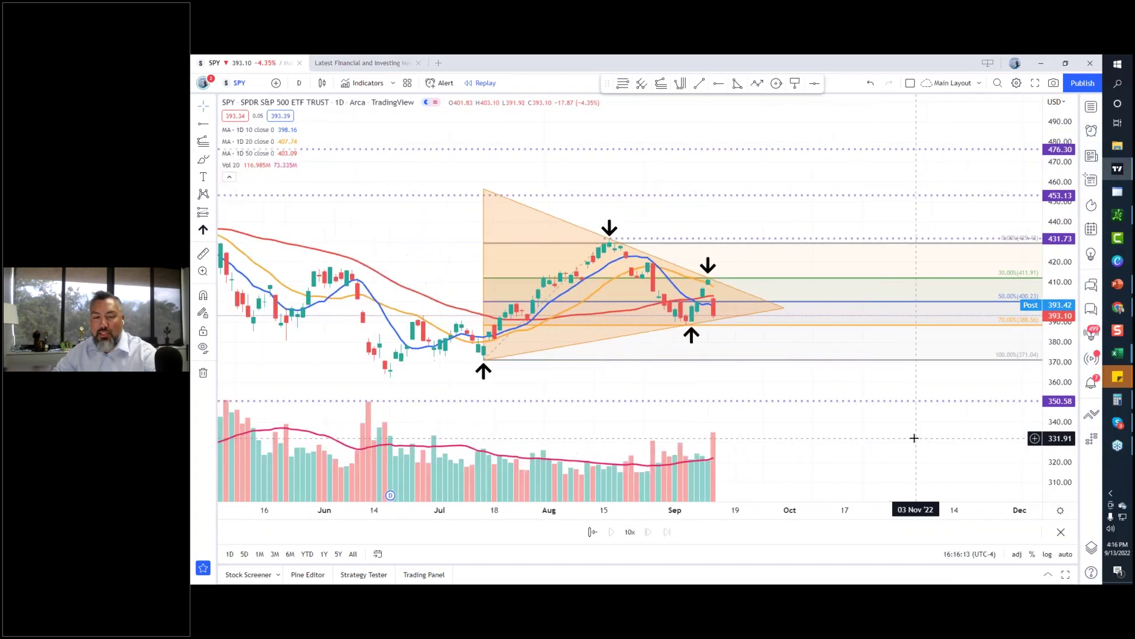
left_click_drag(1066, 428, 1066, 414)
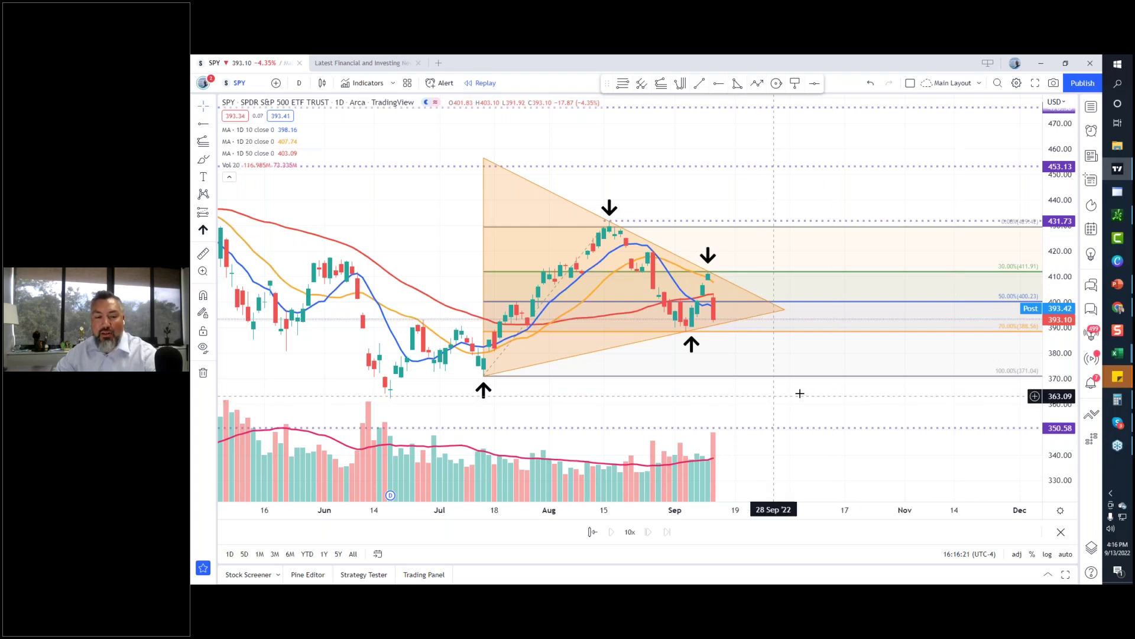
left_click_drag(801, 393, 844, 388)
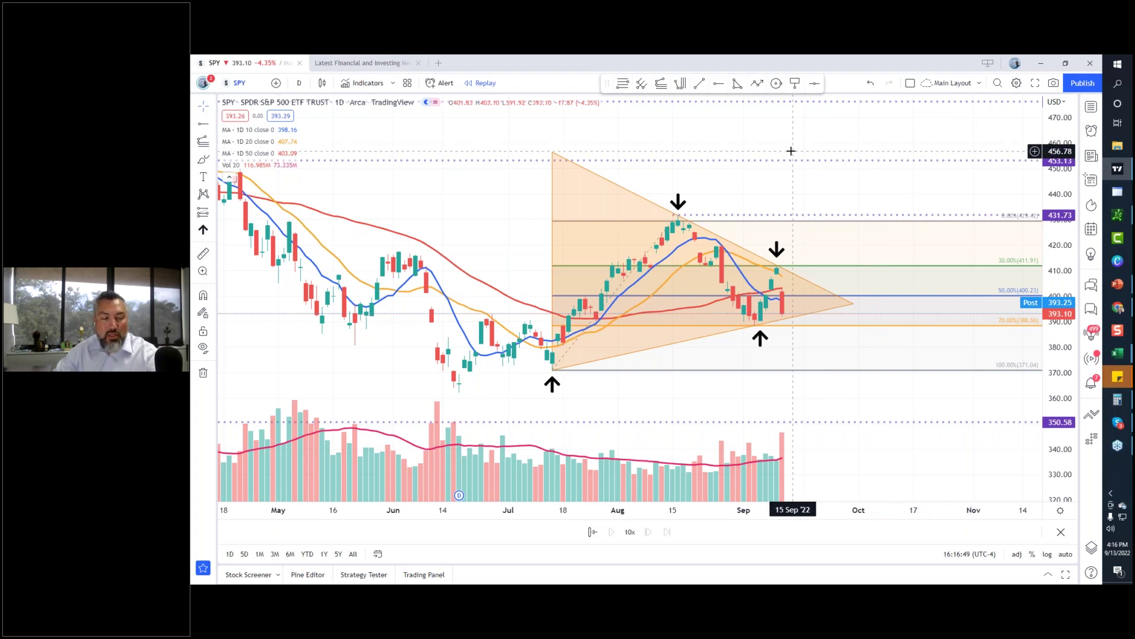
left_click_drag(728, 148, 741, 167)
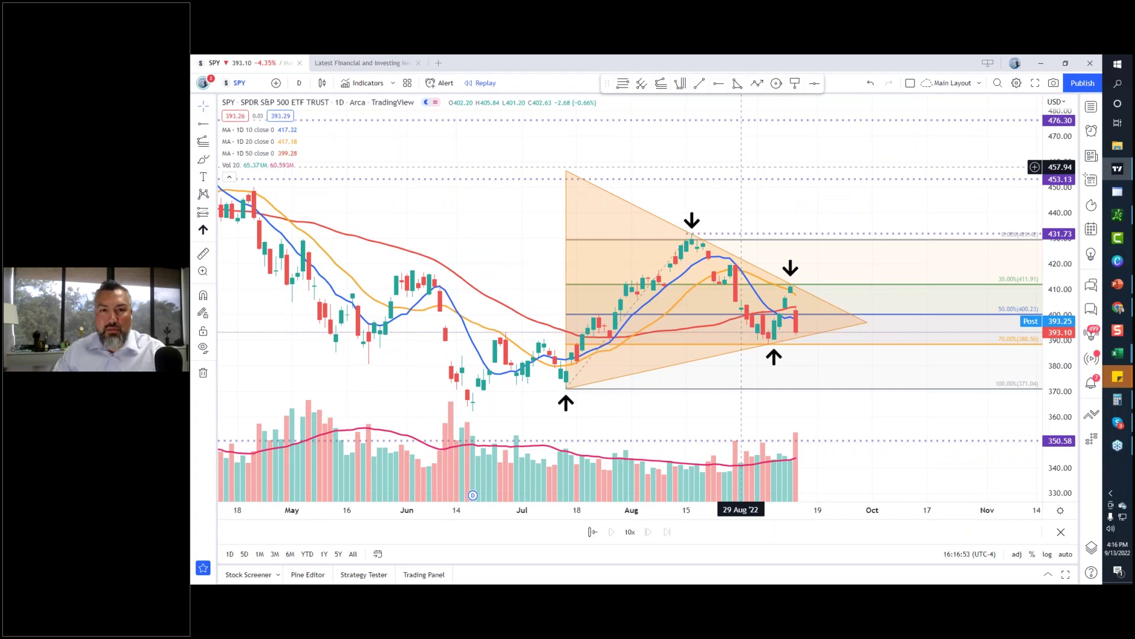
right_click(566, 192)
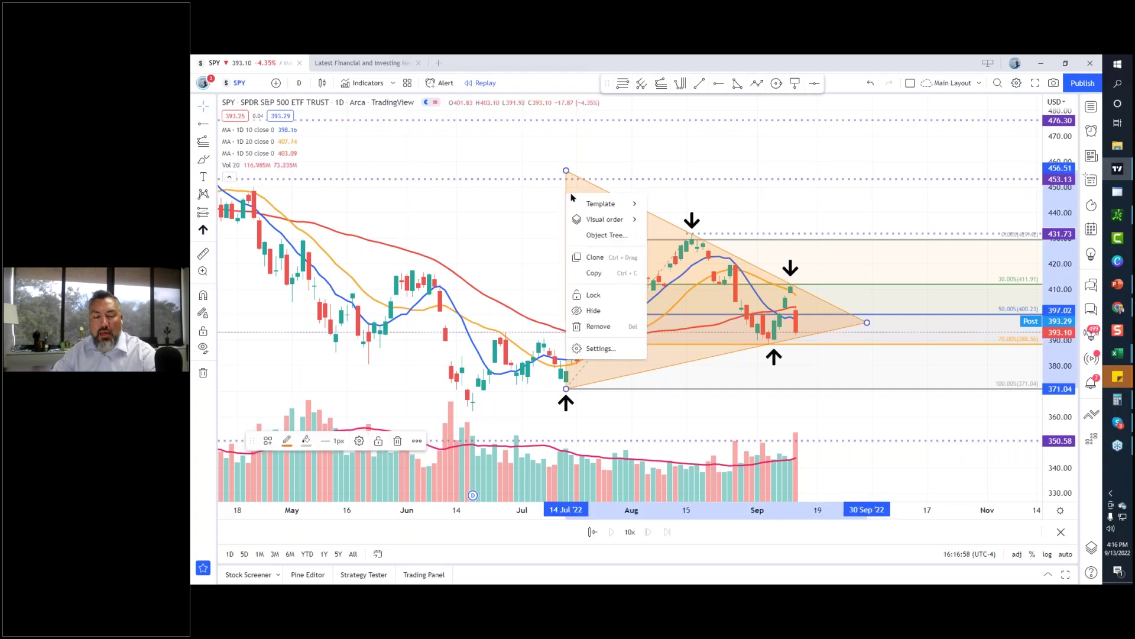
left_click(672, 191)
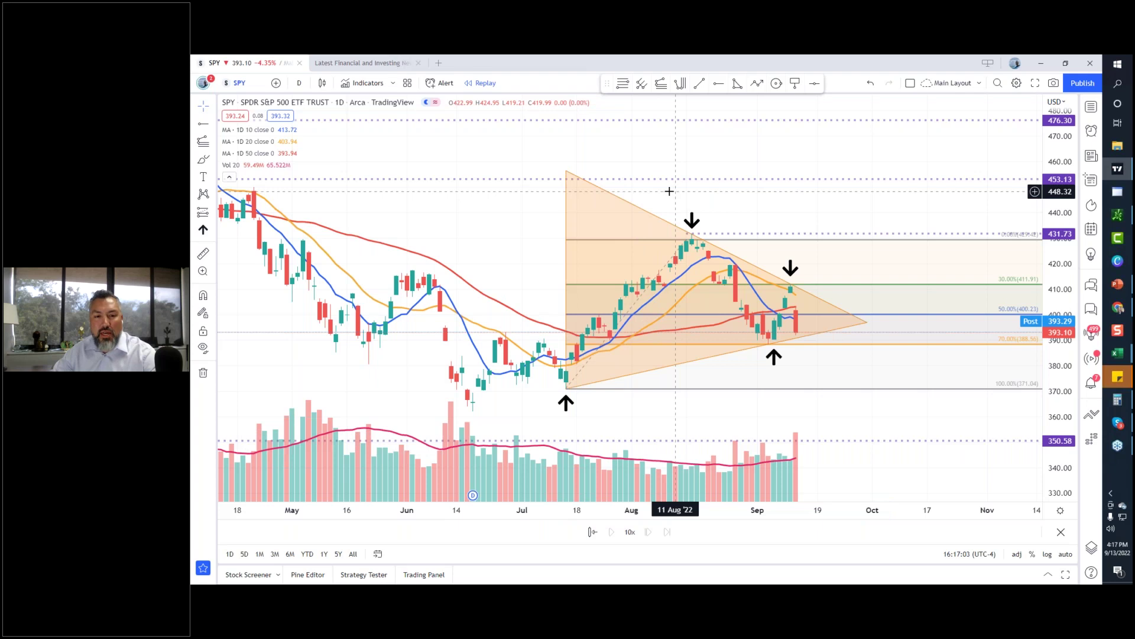
right_click(636, 207)
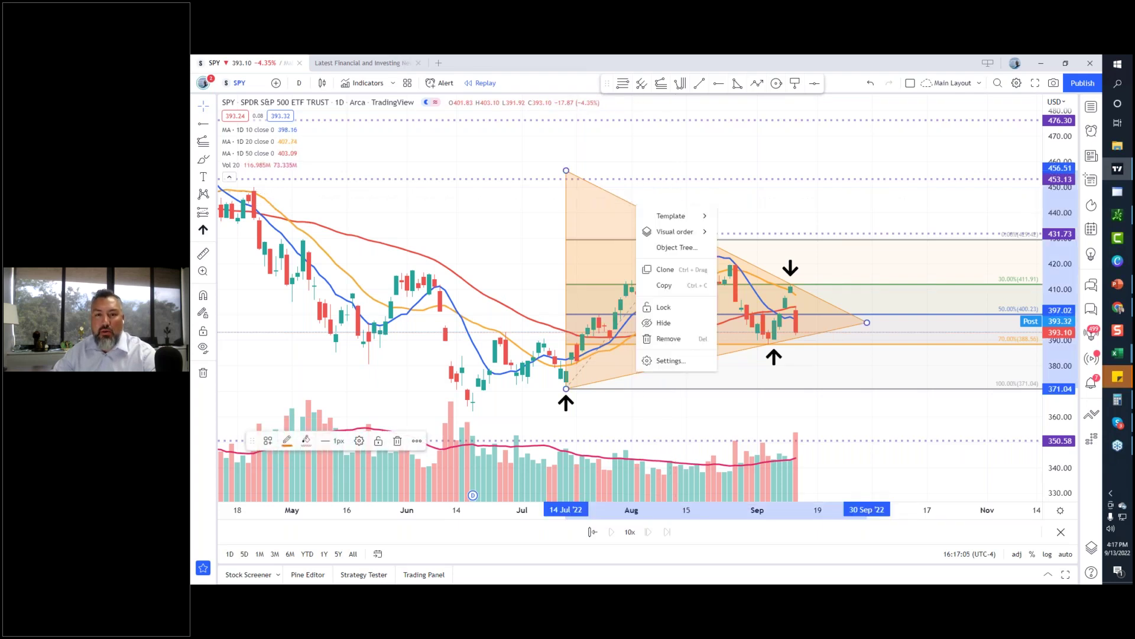
left_click(660, 322)
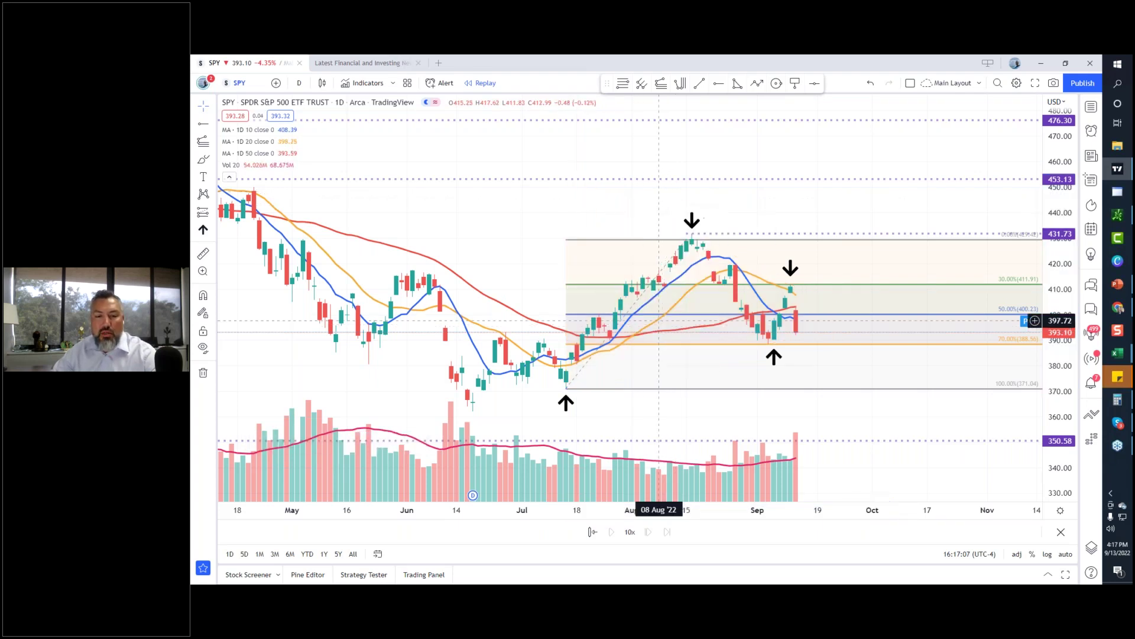
right_click(719, 235)
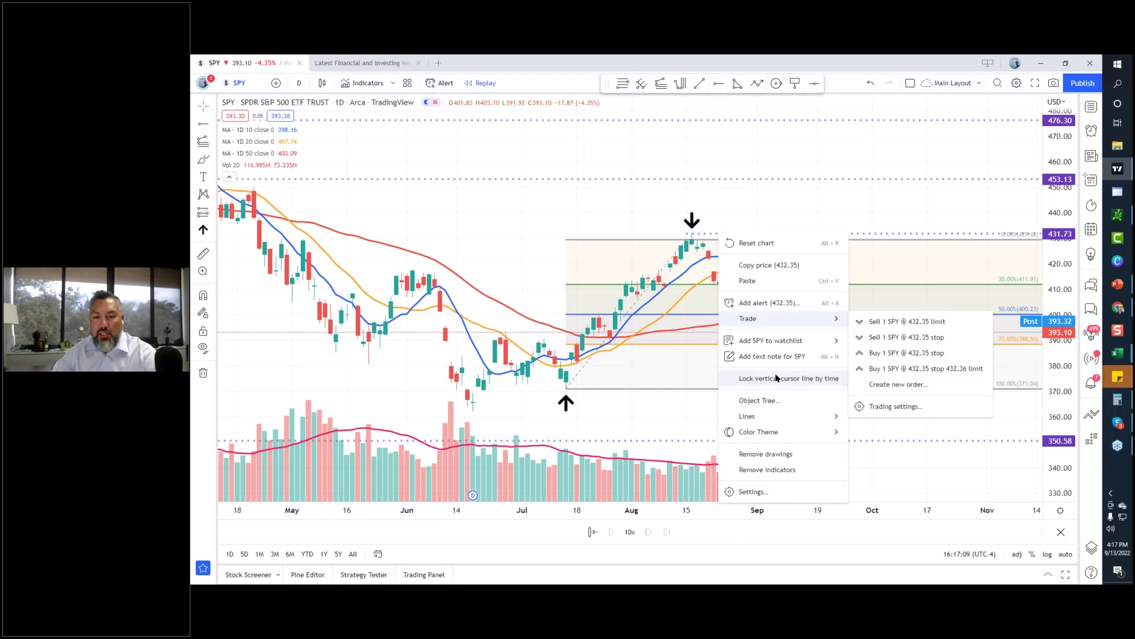
left_click(790, 455)
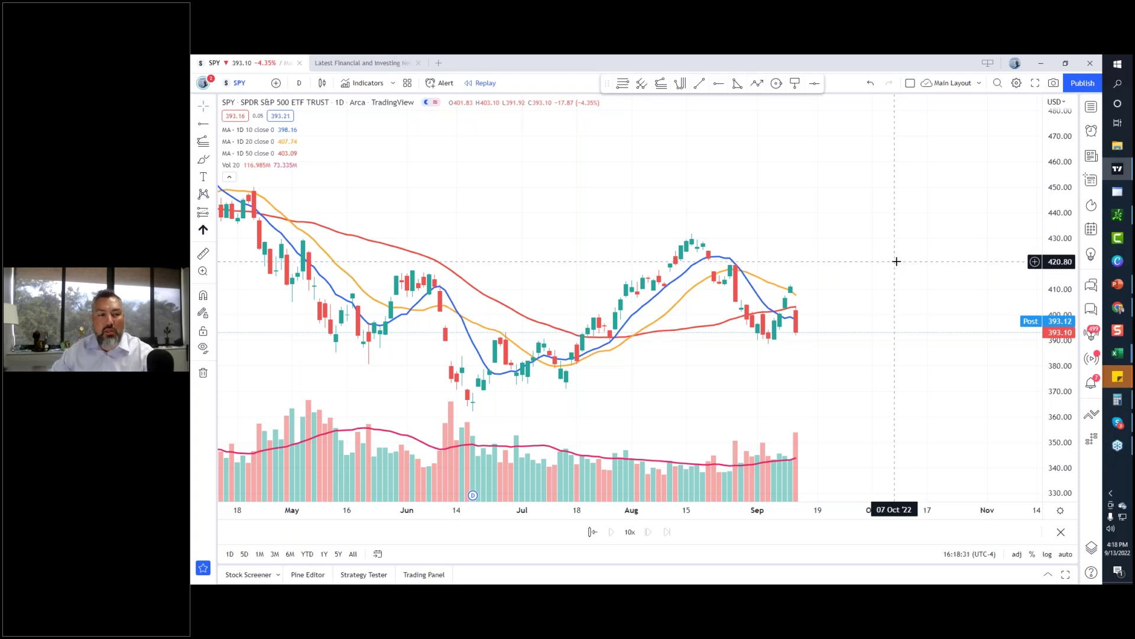
Examine SPY's daily candles against the moving averages, from the recent months back to 2020.
left_click_drag(578, 246, 586, 241)
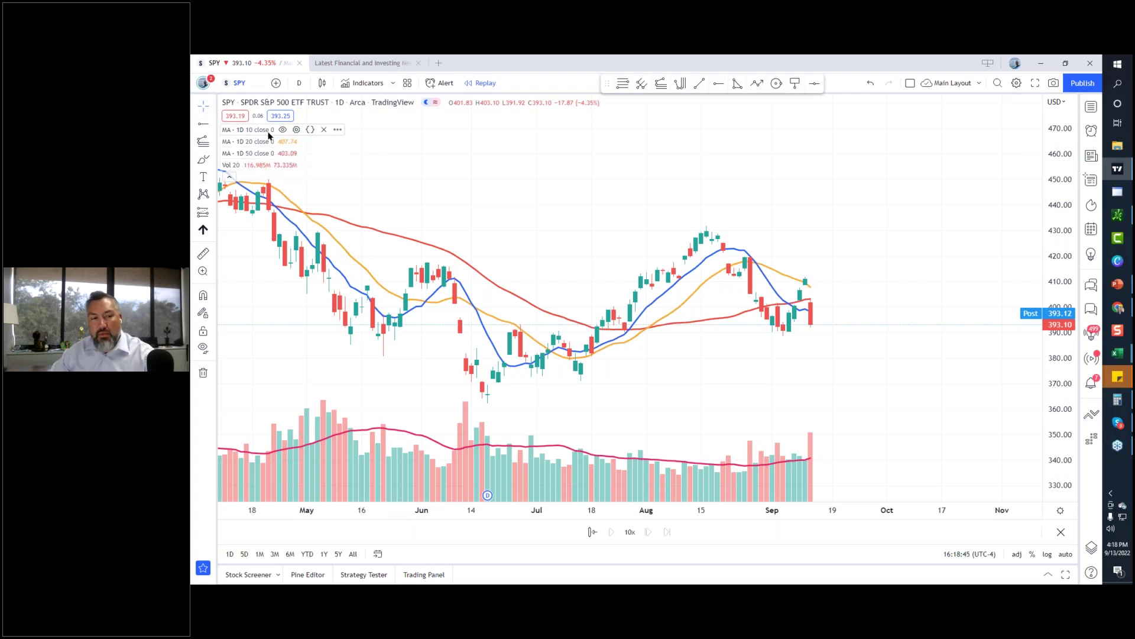
left_click_drag(481, 203, 620, 203)
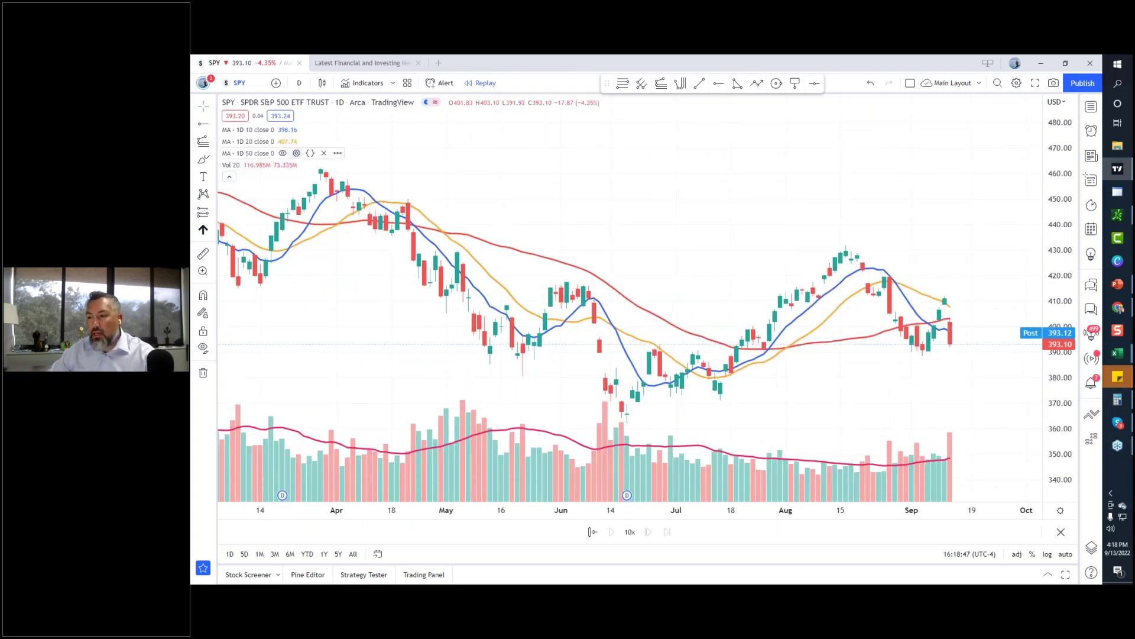
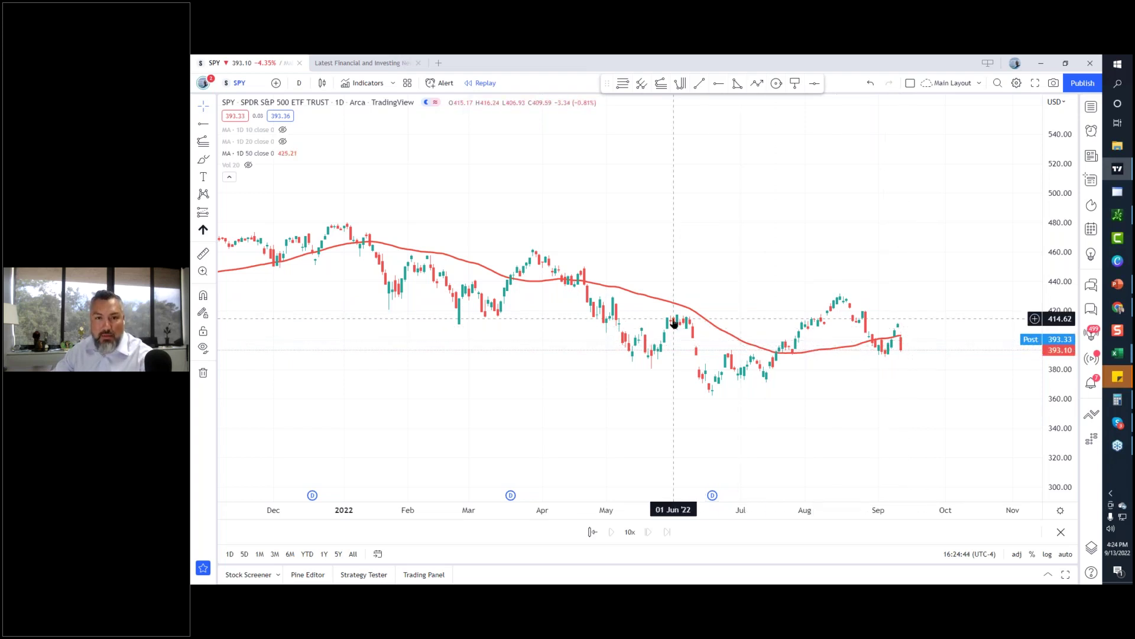
scroll(680, 324, "up", 3)
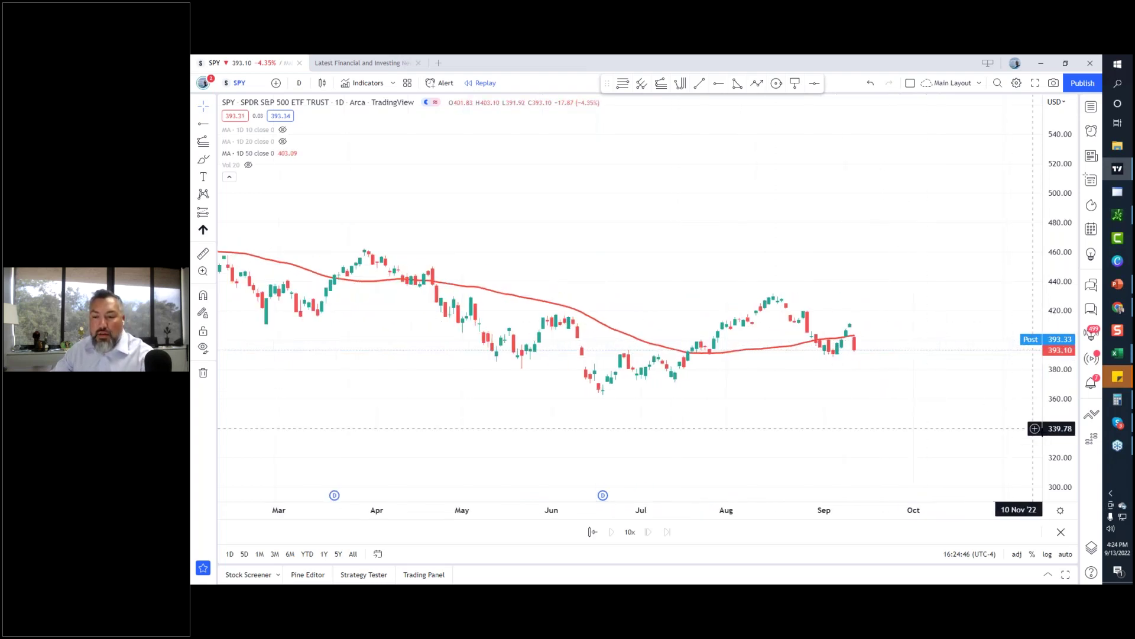
left_click_drag(1059, 413, 818, 325)
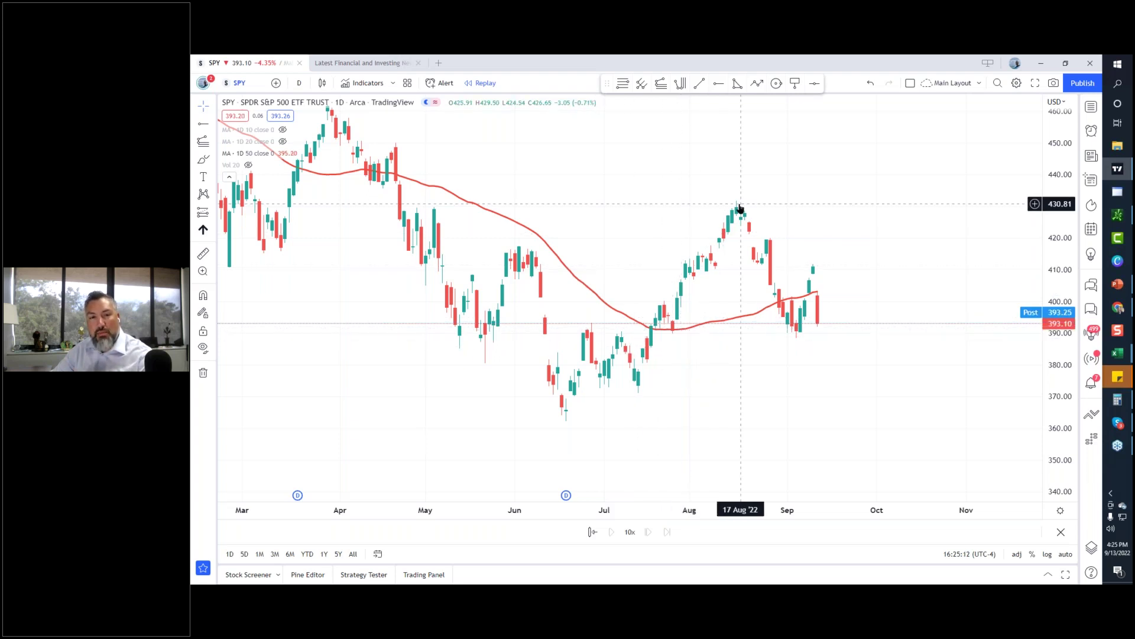
scroll(792, 388, "down", 5)
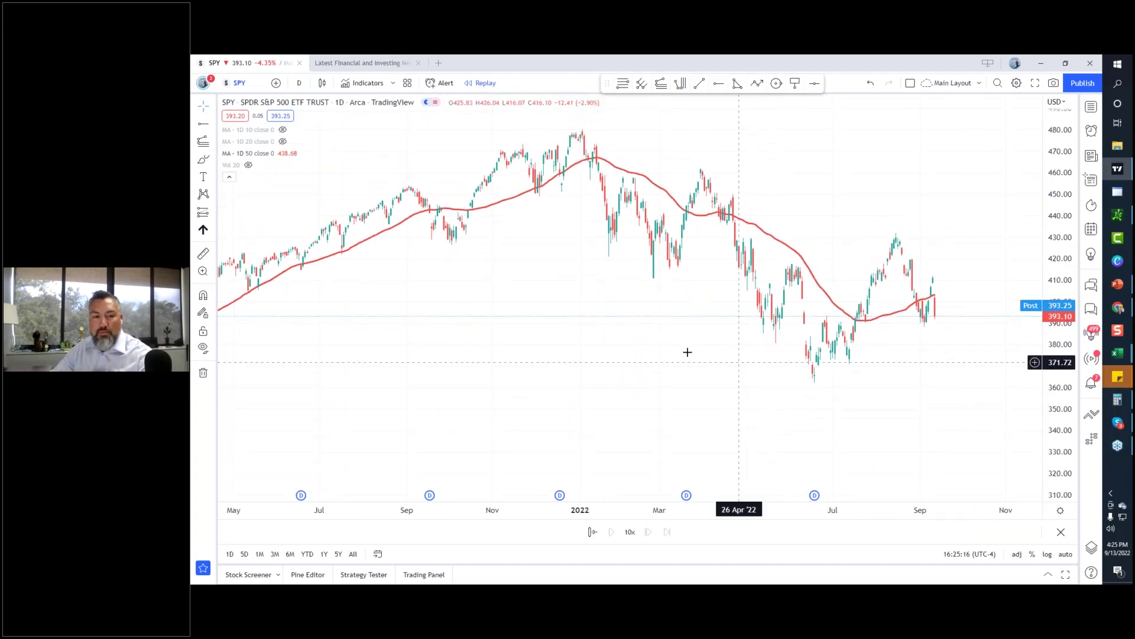
scroll(687, 352, "down", 5)
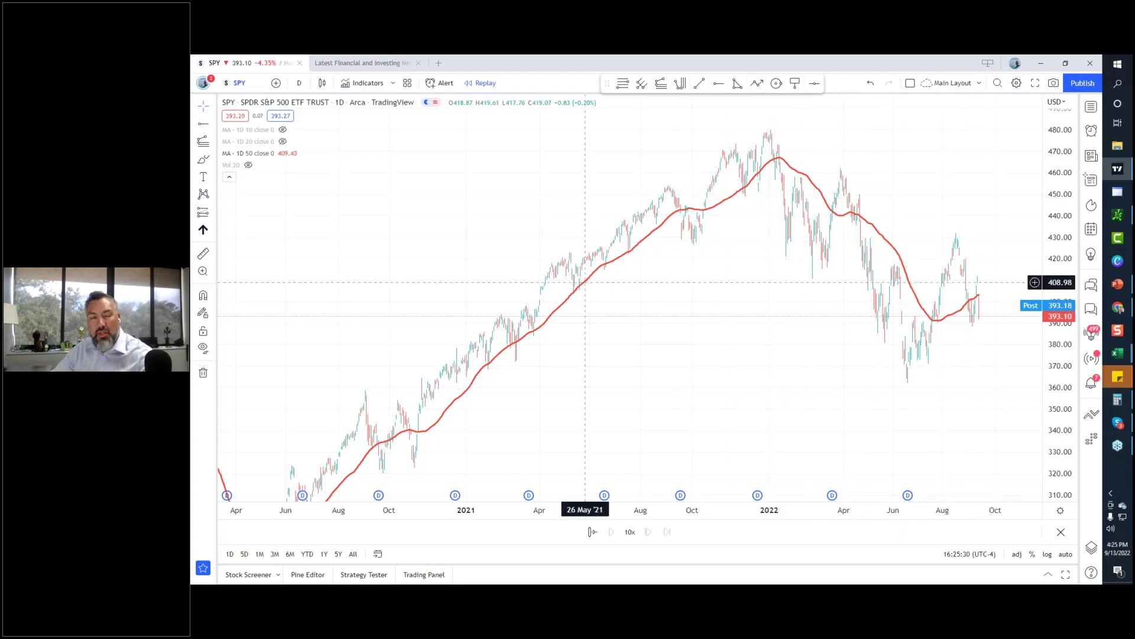
scroll(748, 338, "up", 1)
scroll(748, 338, "up", 3)
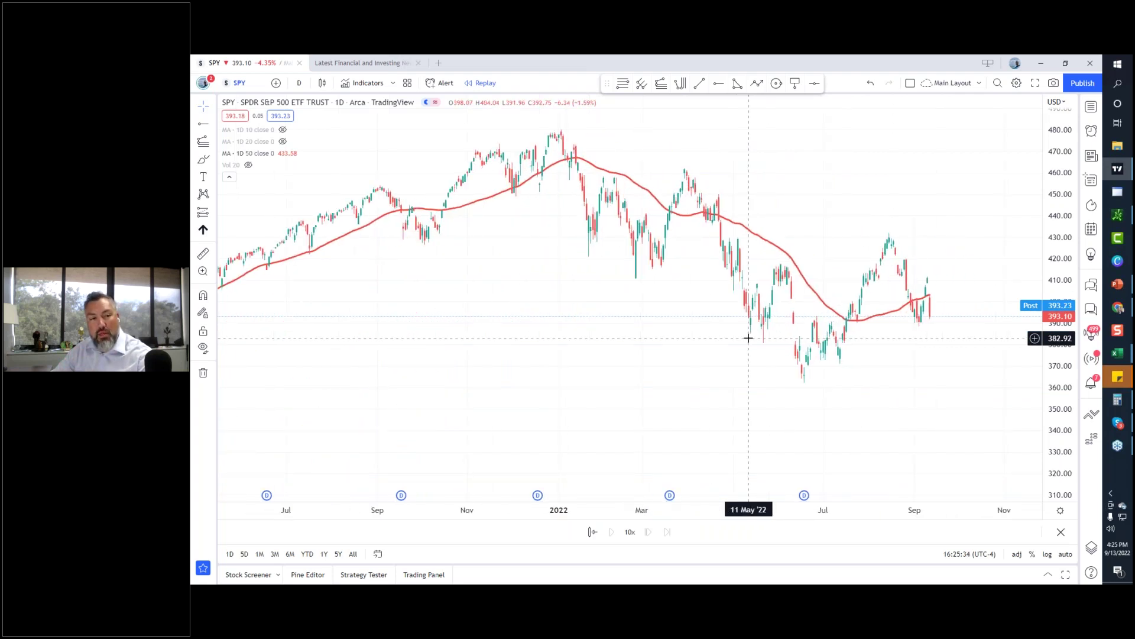
Show the hidden 20-day and 10-day moving averages on the SPY chart again.
scroll(748, 338, "up", 1)
left_click(282, 142)
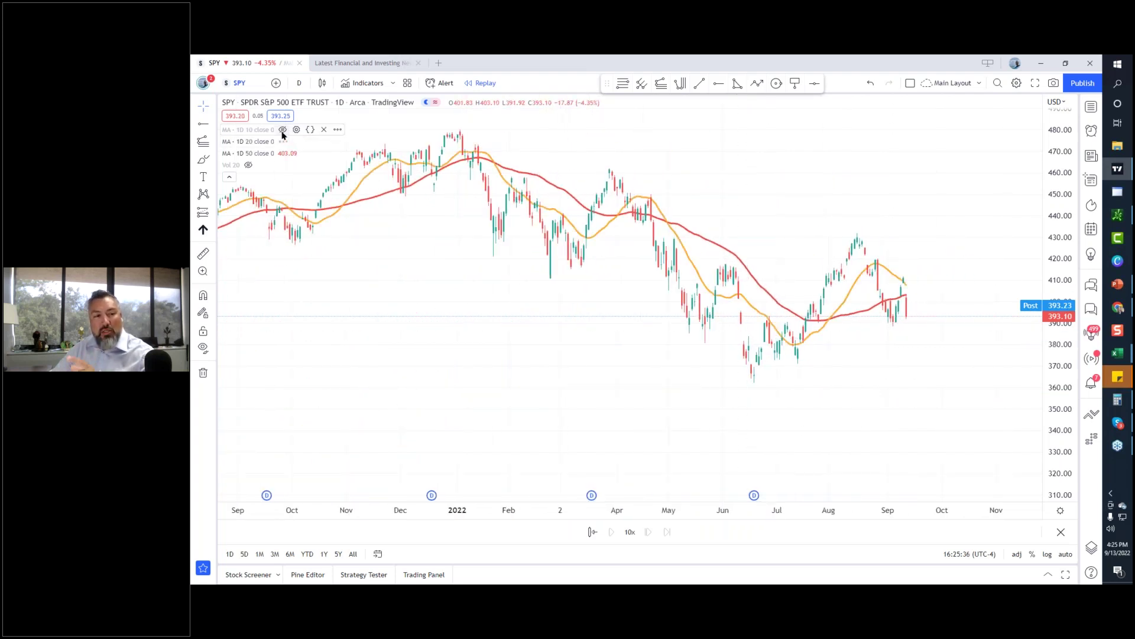
left_click(283, 130)
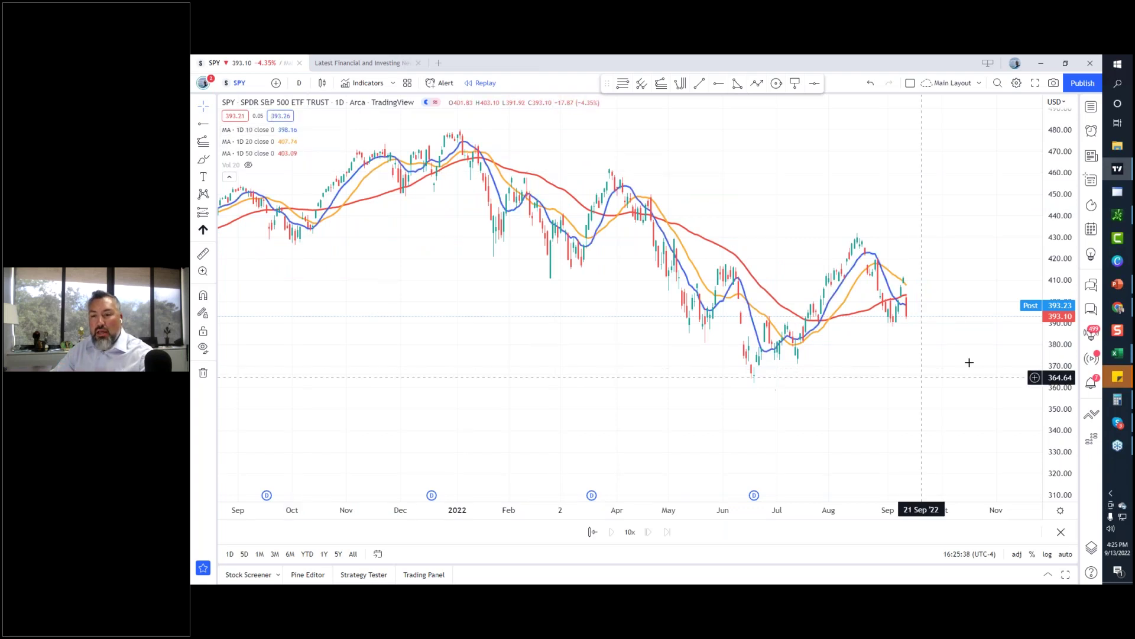
Restart the bar replay of the SPY daily chart from the 19 July 2022 candle.
scroll(780, 389, "up", 2)
scroll(949, 396, "up", 2)
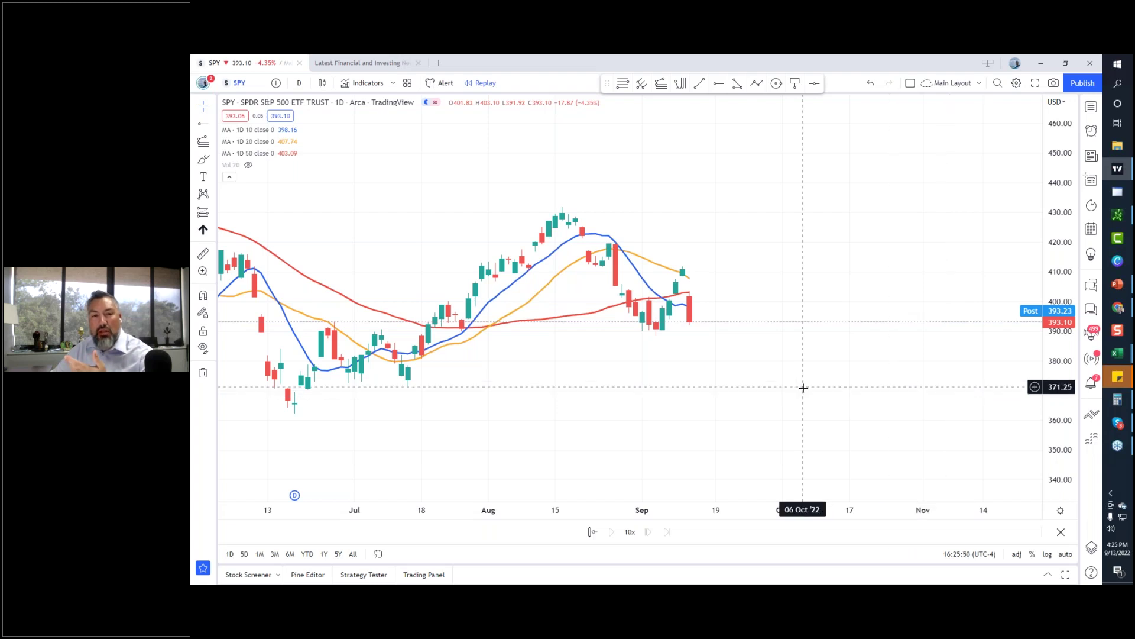
left_click_drag(810, 389, 876, 406)
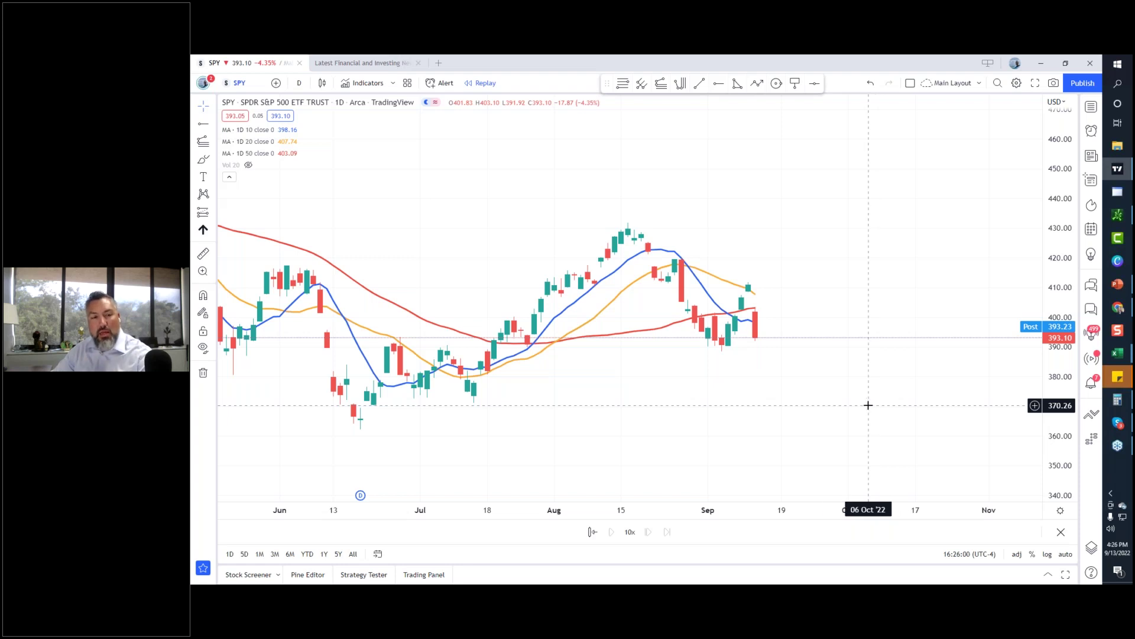
left_click(480, 83)
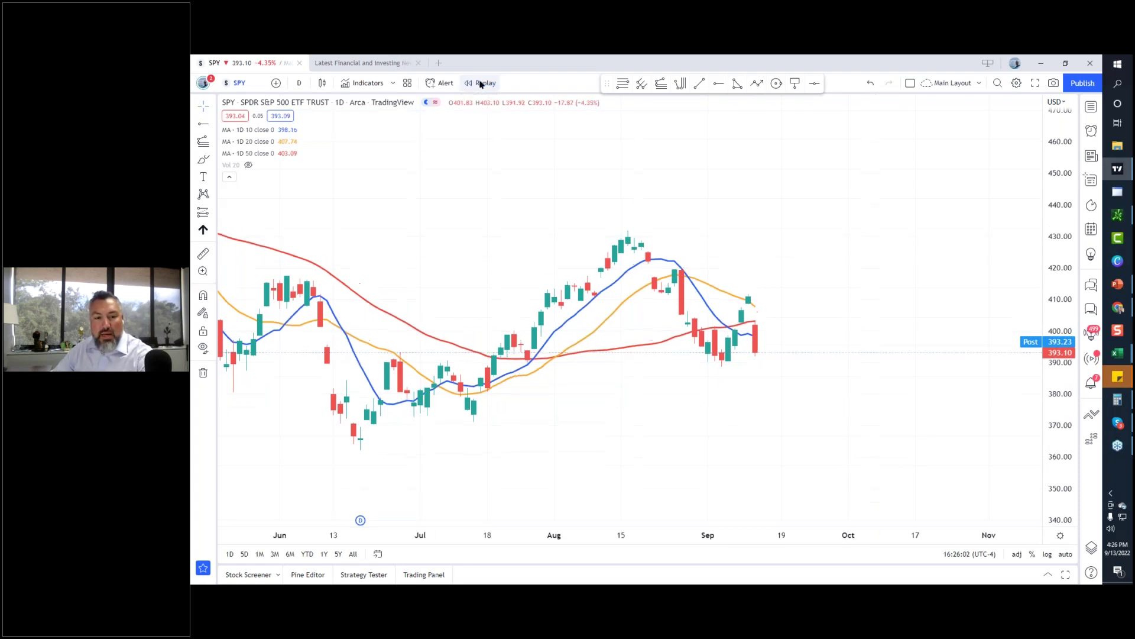
left_click(508, 353)
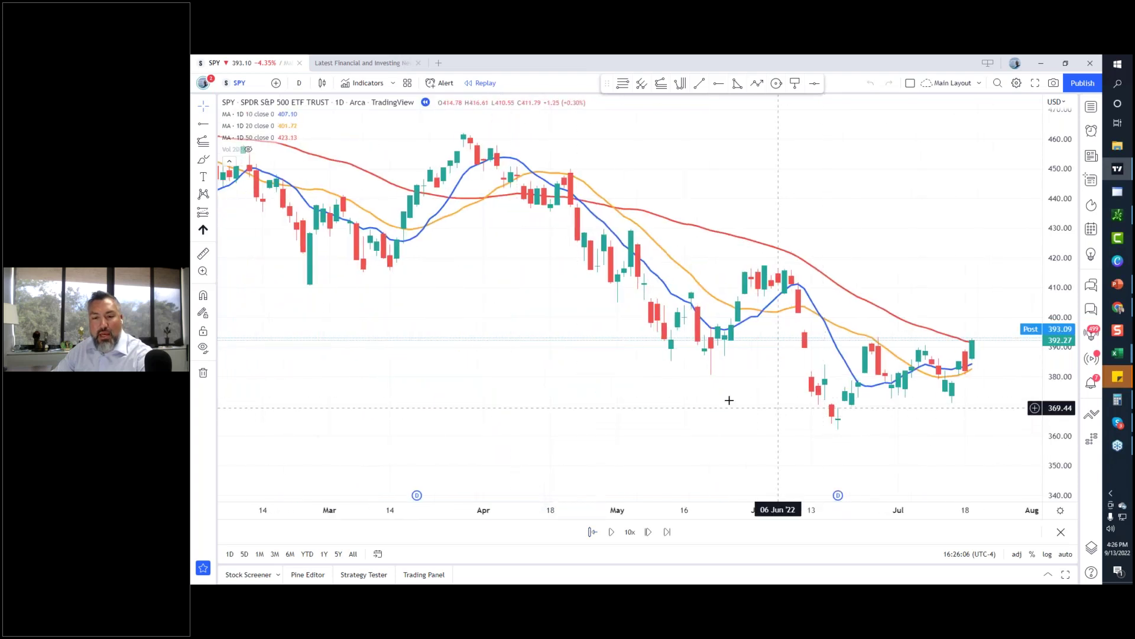
Draw a small circle around the mid-June 2022 low and shift it slightly to centre on the lowest candles.
left_click_drag(729, 401, 481, 385)
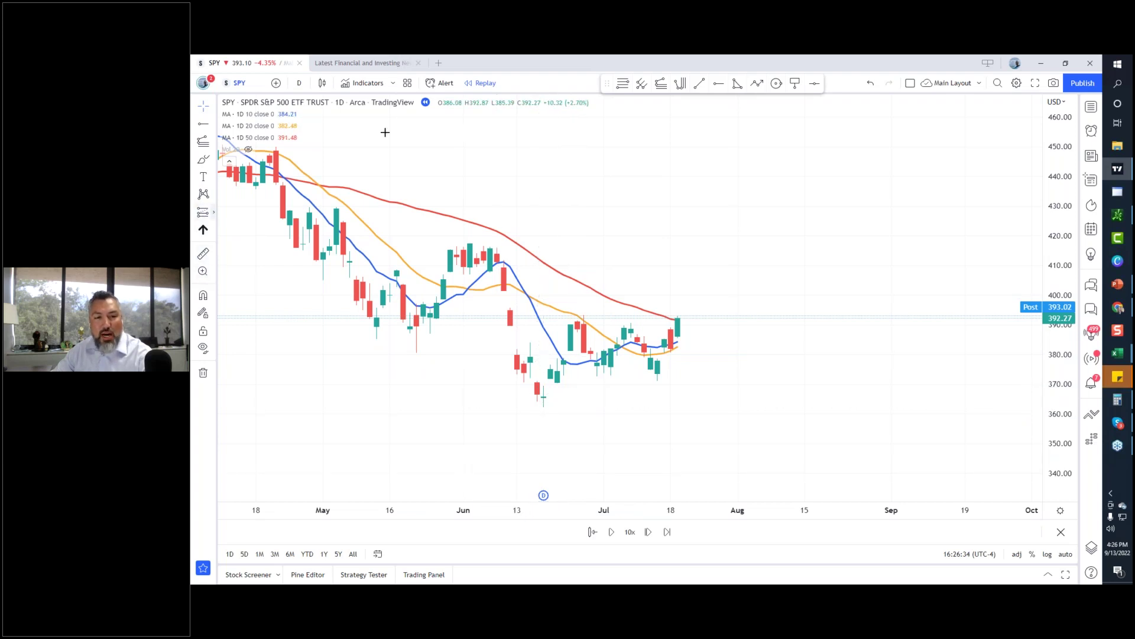
left_click(777, 83)
left_click(531, 401)
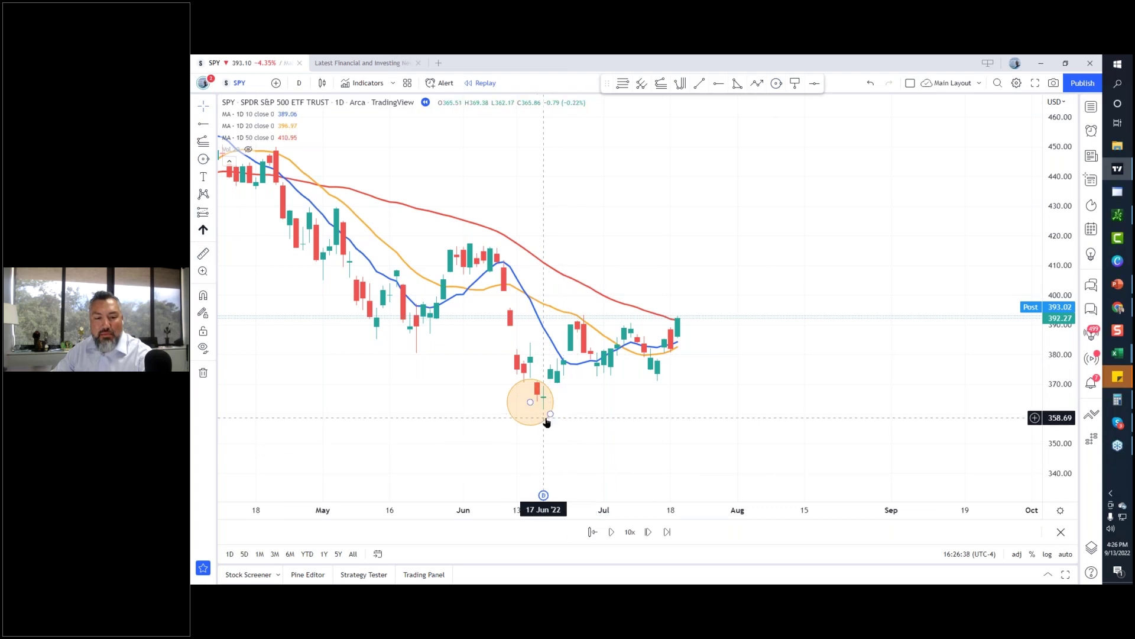
left_click_drag(547, 421, 552, 421)
left_click(579, 427)
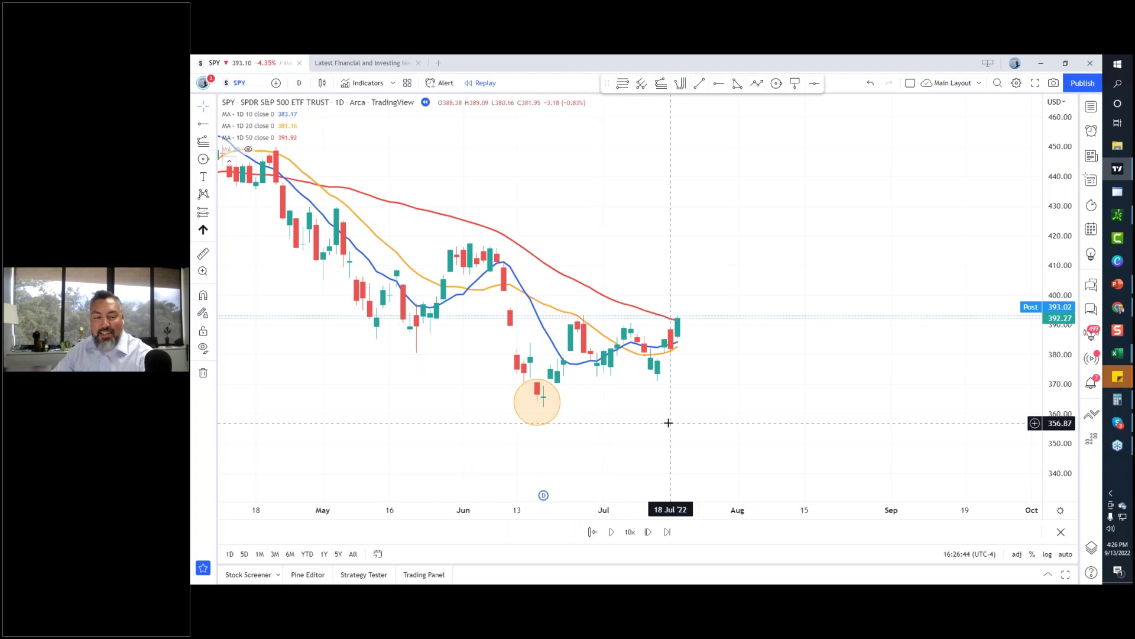
Place an up arrow mark just below the 17 June 2022 candle at the circled low.
scroll(666, 420, "down", 3)
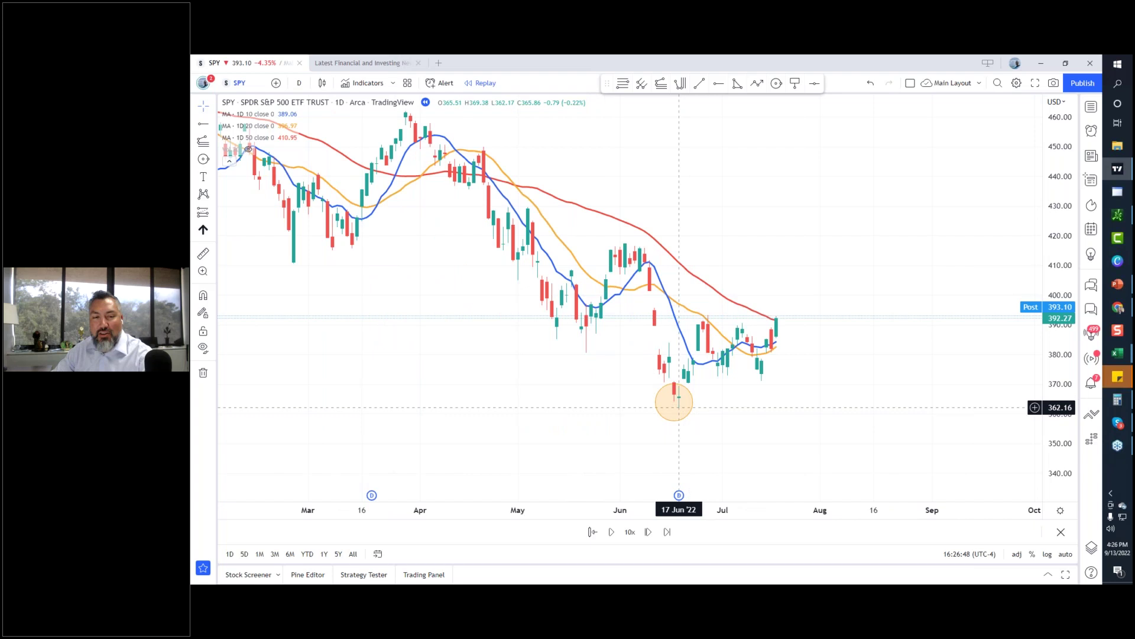
left_click(202, 230)
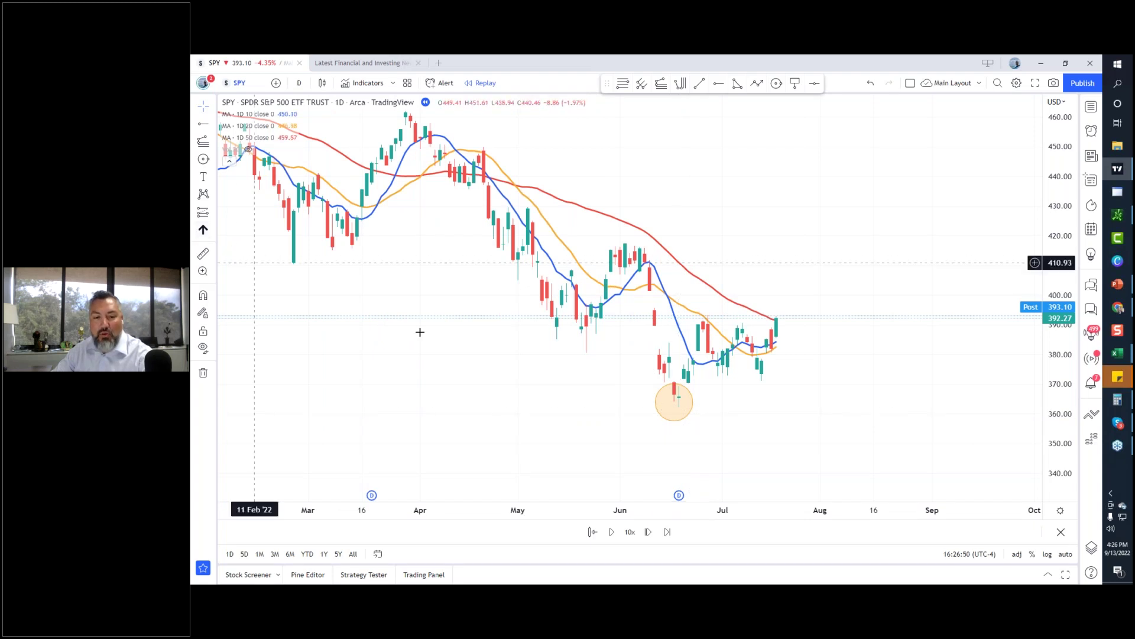
left_click(679, 429)
left_click_drag(679, 431, 679, 422)
left_click(601, 473)
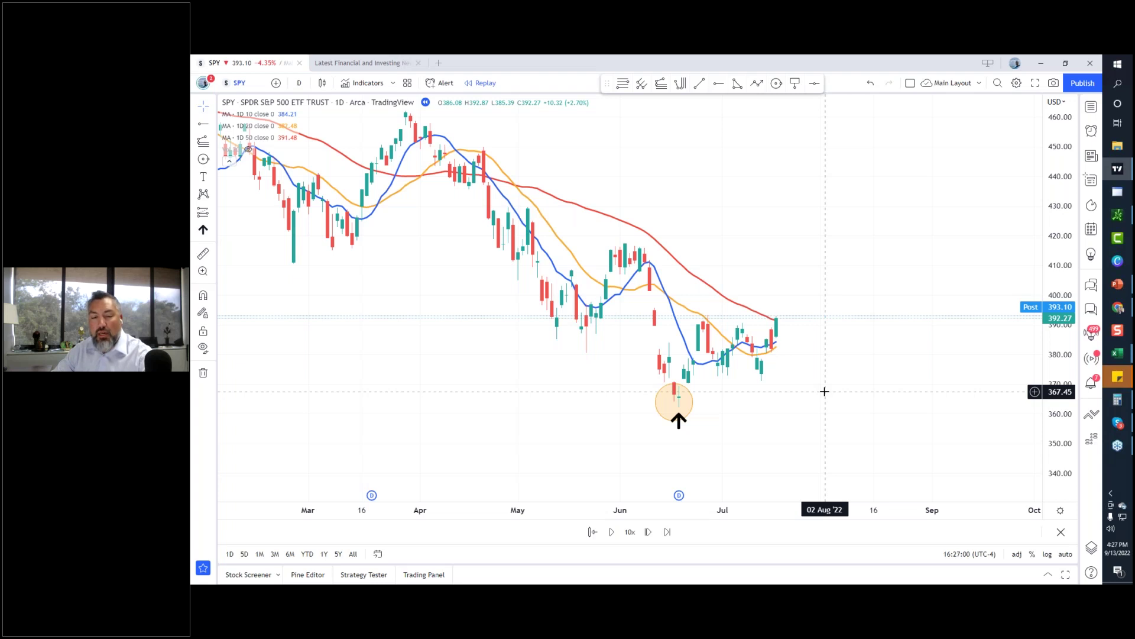
scroll(825, 391, "up", 4)
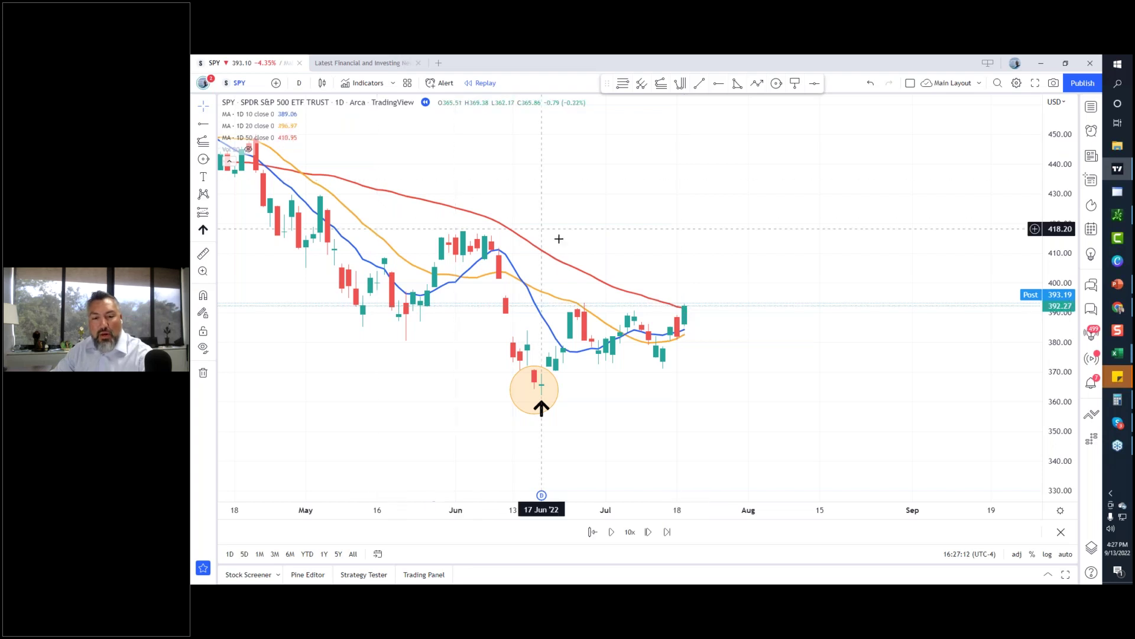
Advance the SPY daily bar replay candle by candle to 26 July 2022.
left_click(649, 532)
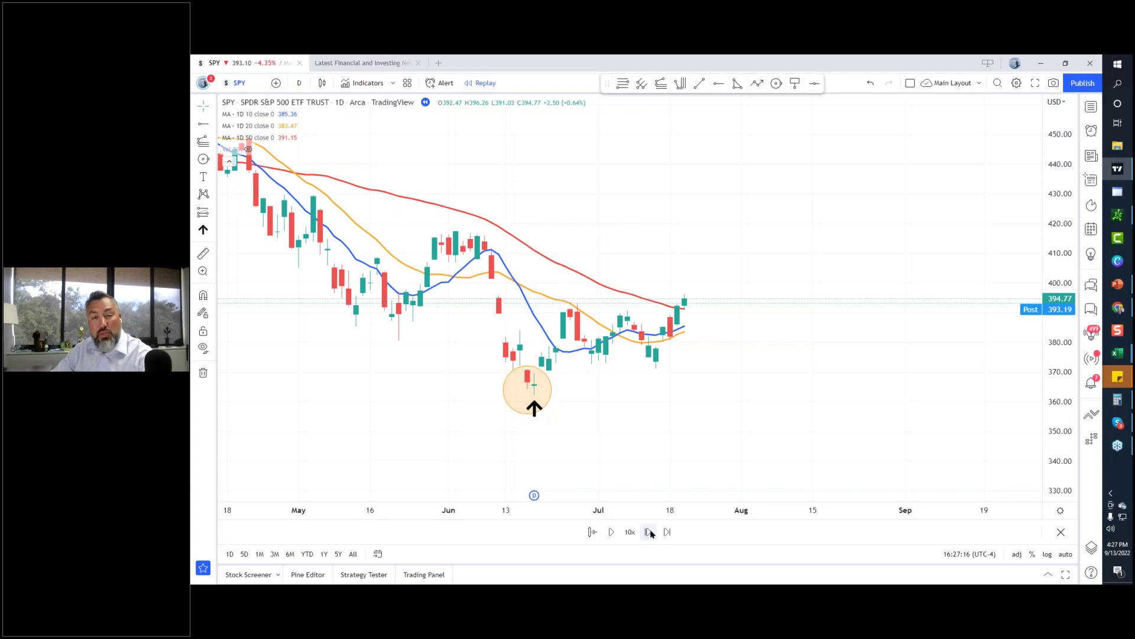
left_click(648, 531)
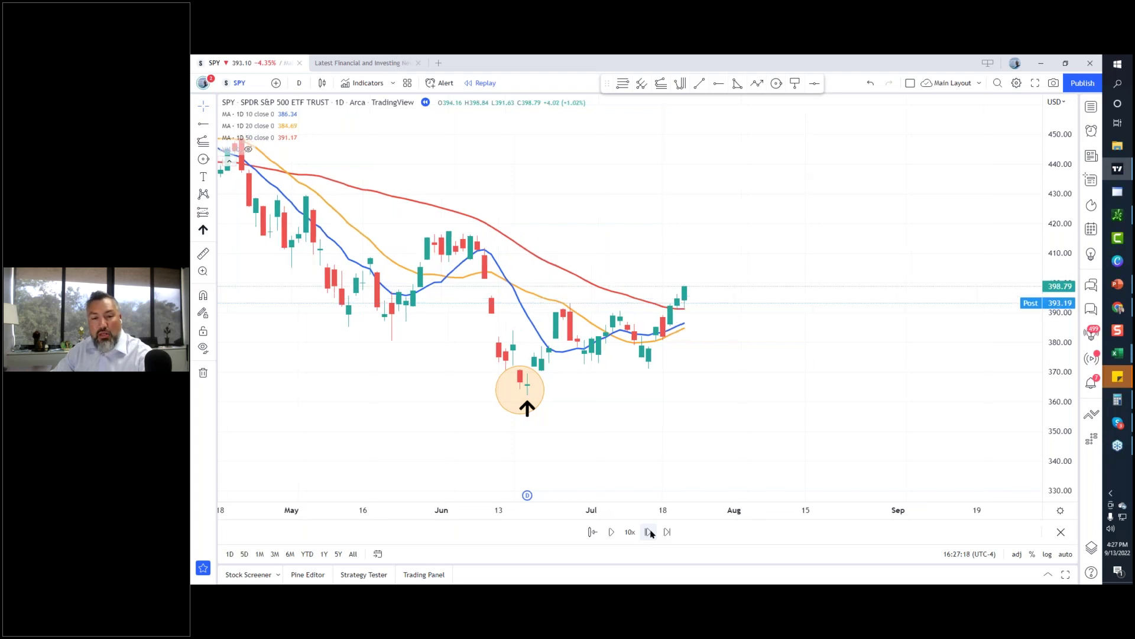
left_click(649, 531)
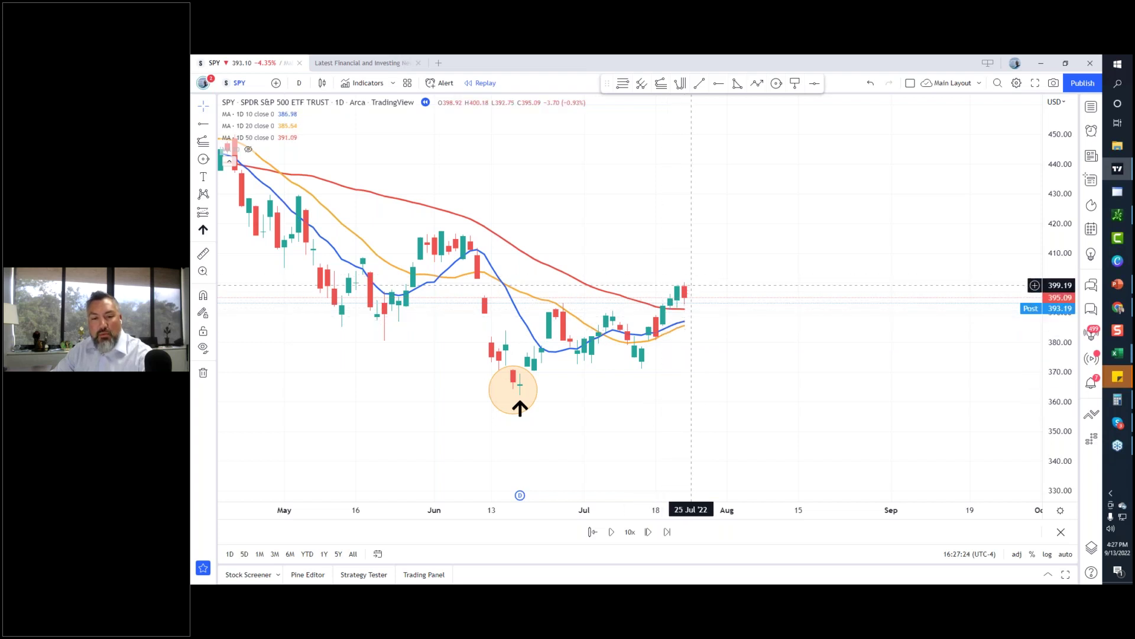
left_click(647, 534)
left_click(648, 532)
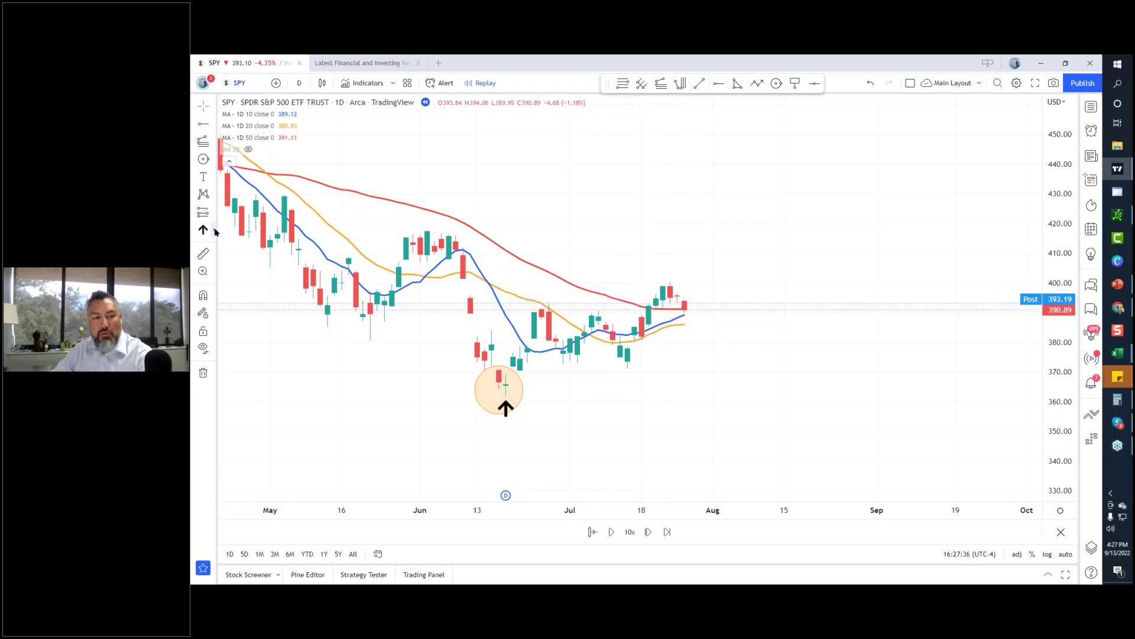
Place a down arrow mark above the 18 July 2022 candle and an up arrow mark below the 26 July candle.
left_click(648, 326)
mouse_move(649, 309)
left_mouse_down()
mouse_move(608, 306)
mouse_move(585, 263)
mouse_move(595, 289)
mouse_move(382, 176)
mouse_move(244, 161)
mouse_move(376, 180)
mouse_move(636, 299)
mouse_move(441, 201)
mouse_move(261, 158)
mouse_move(463, 222)
mouse_move(646, 298)
left_mouse_up()
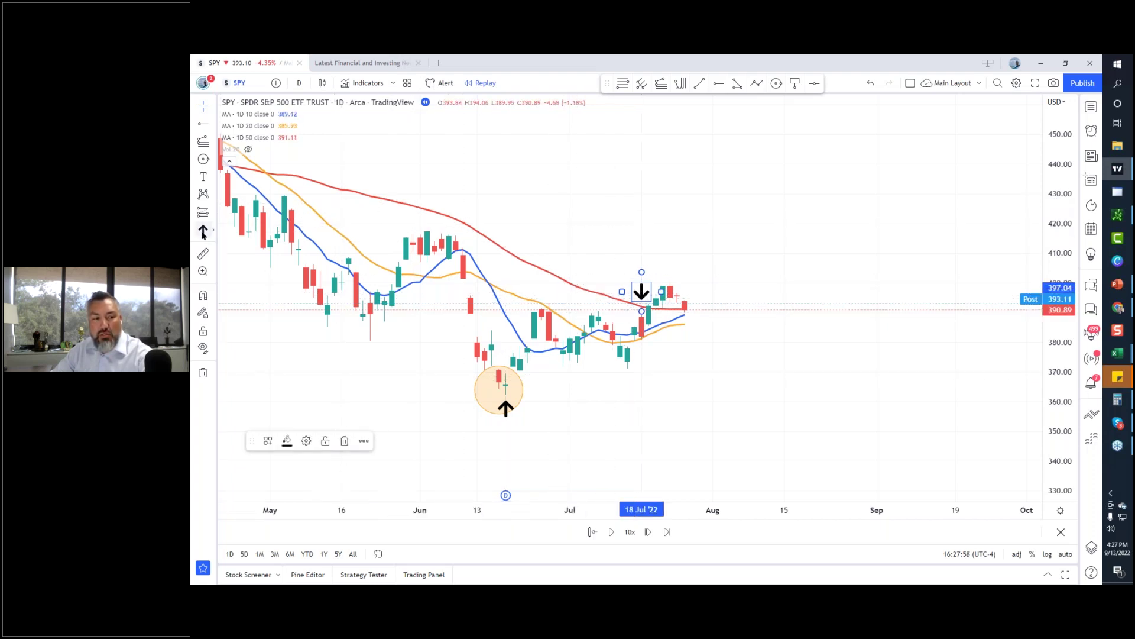
left_click(432, 293)
left_click(684, 326)
left_click(538, 380)
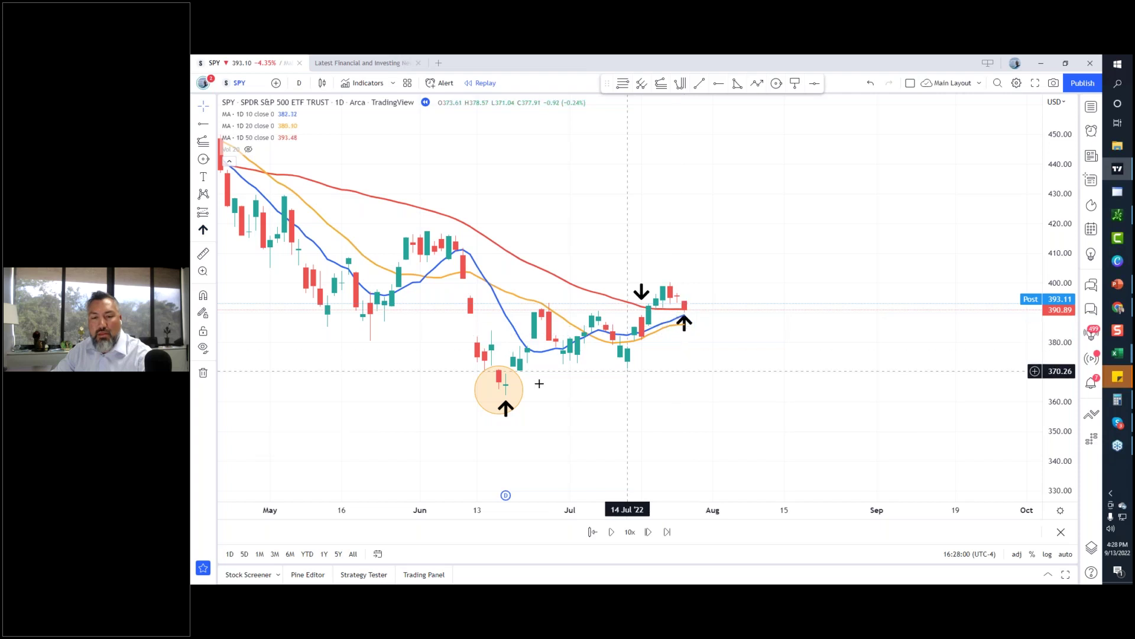
Shift the down arrow one candle later so it sits above the 19 July 2022 candle.
left_click(642, 294)
left_click_drag(642, 294, 649, 296)
left_click(649, 358)
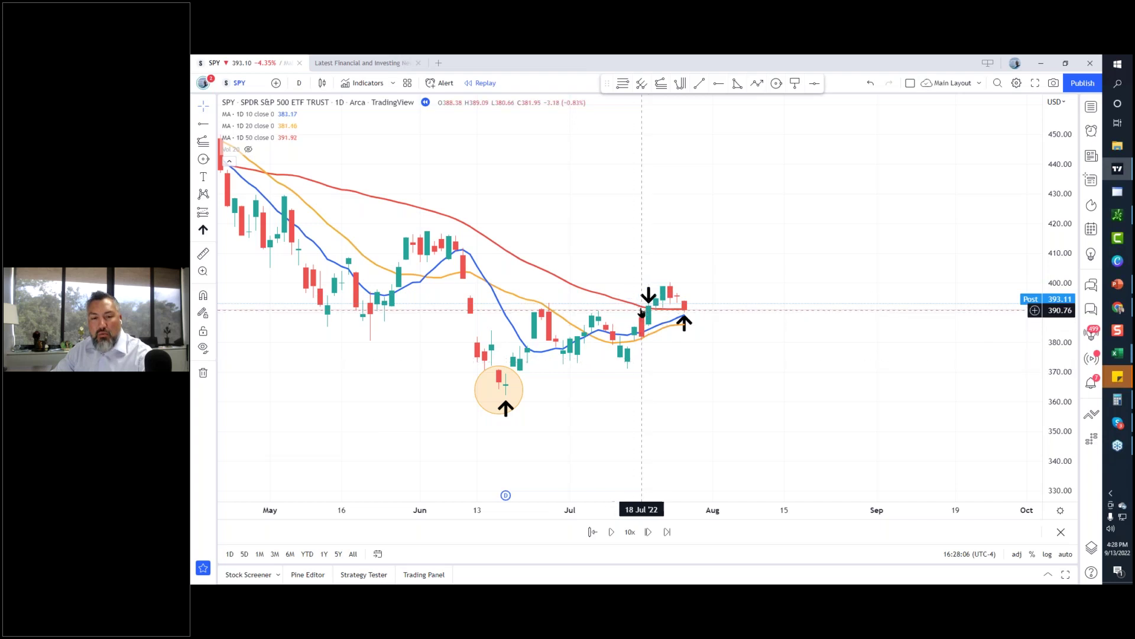
left_click(684, 314)
left_click(681, 312)
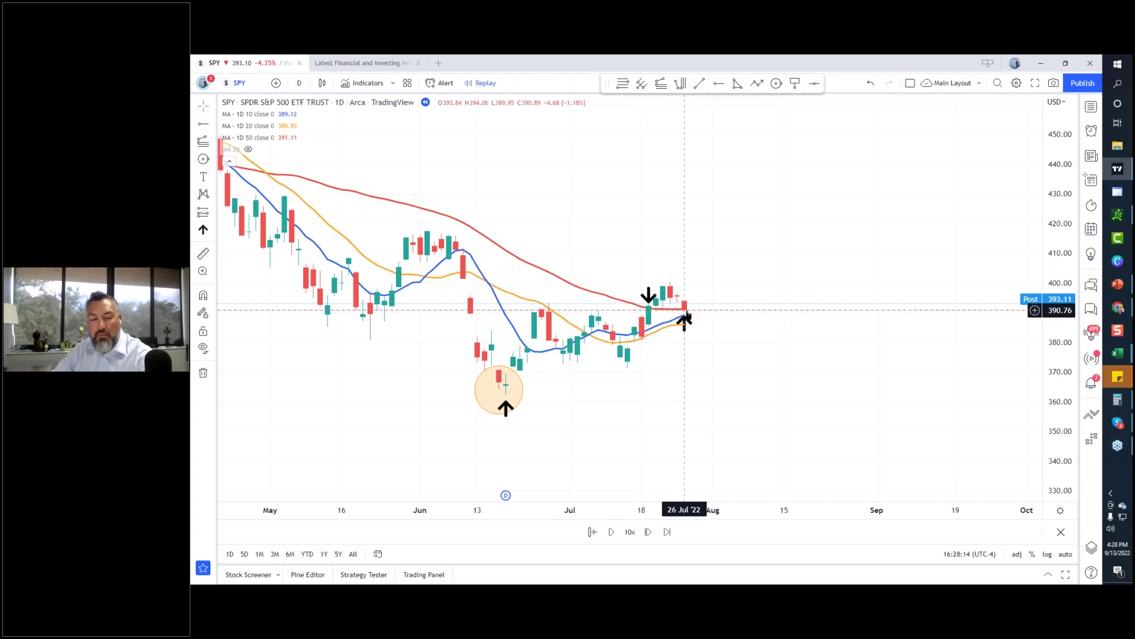
Advance the bar replay candle by candle to 2 August 2022.
left_click(648, 532)
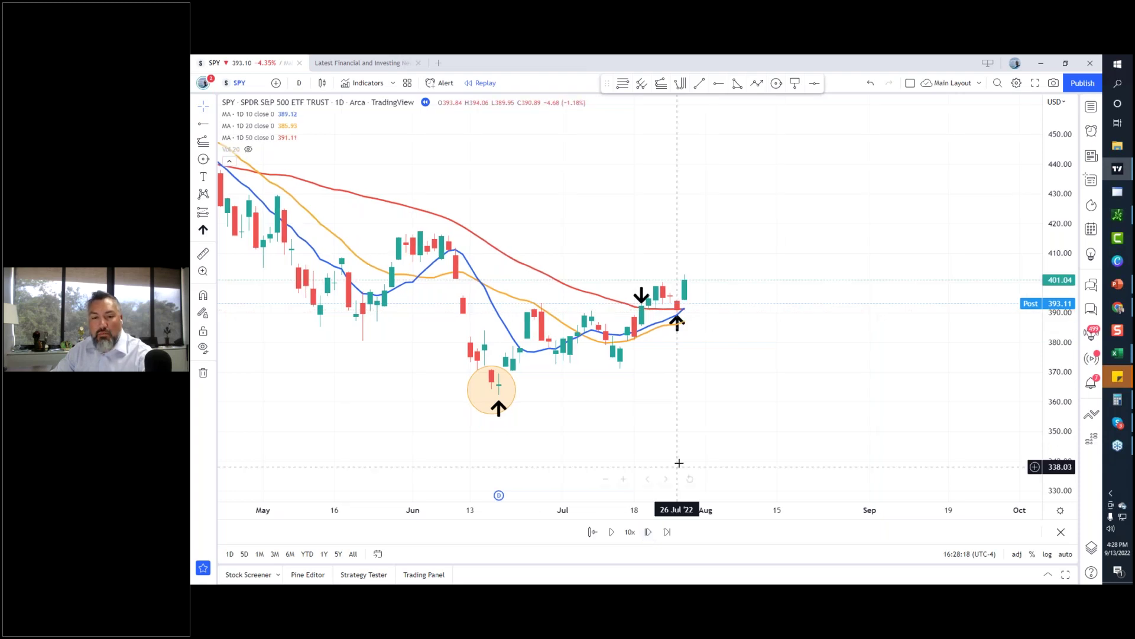
scroll(839, 390, "up", 2)
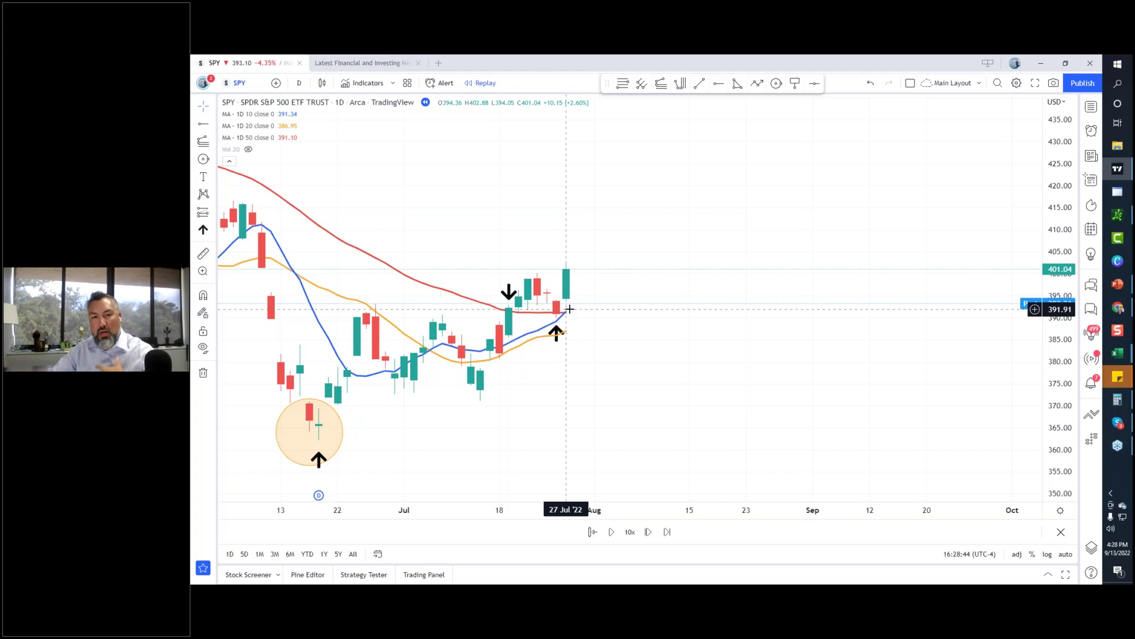
left_click(648, 532)
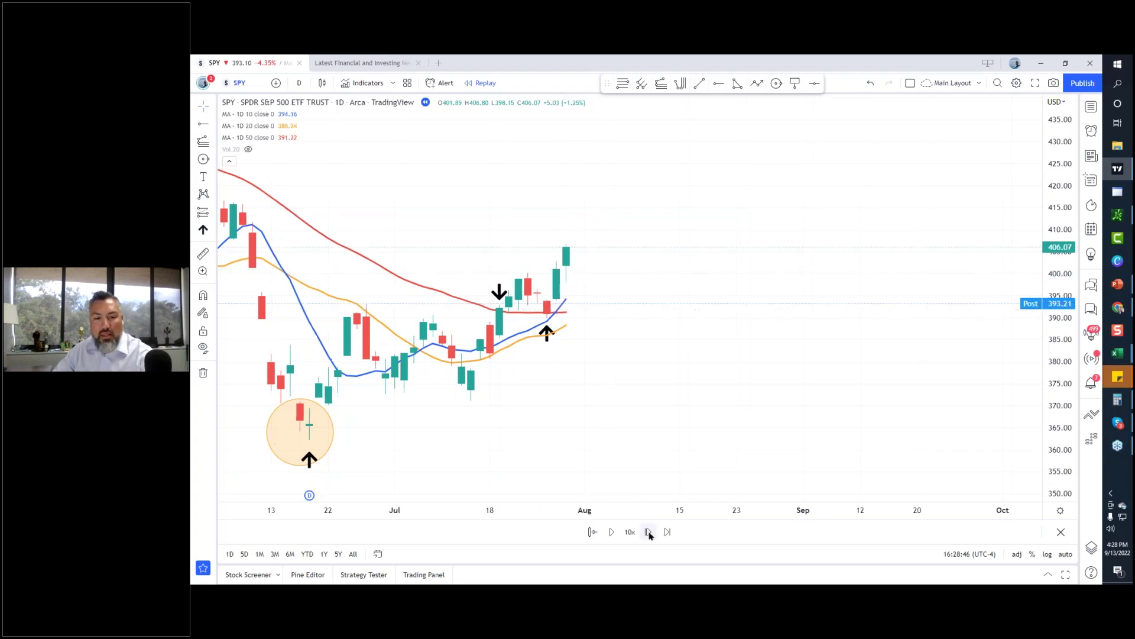
left_click(649, 532)
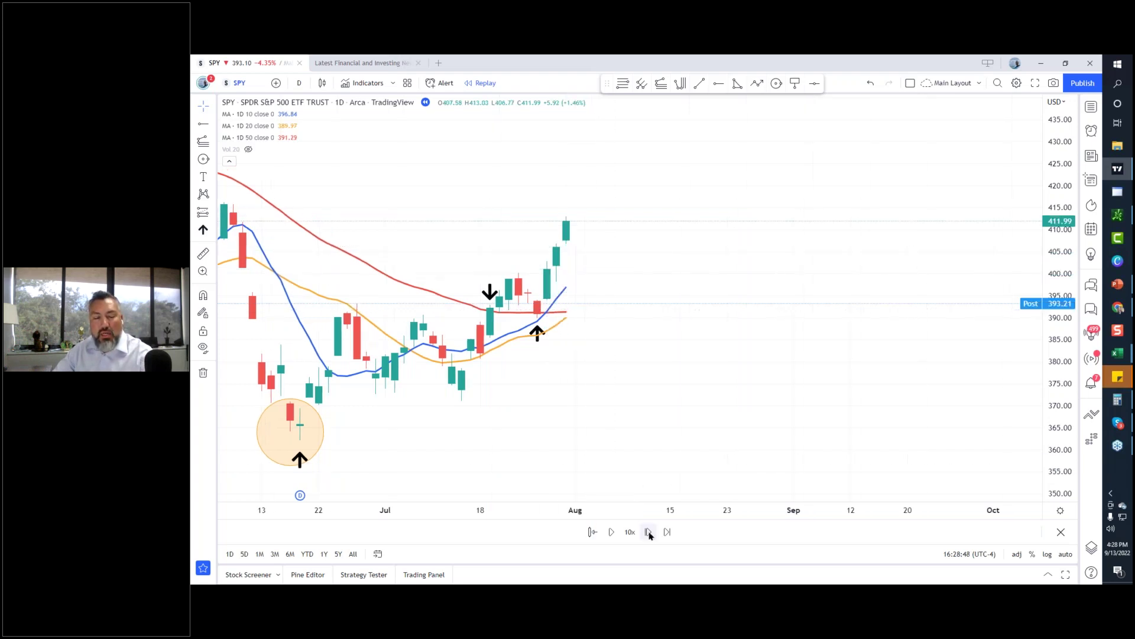
left_click(648, 531)
left_click(648, 531)
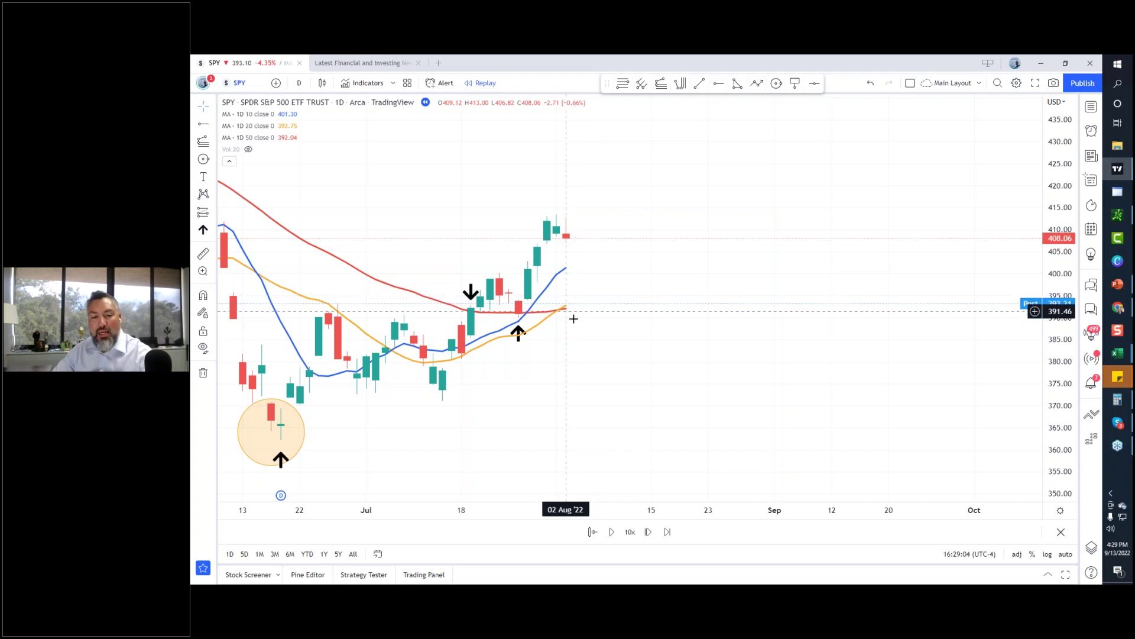
Advance the bar replay to 19 August 2022 and move the 26 July up arrow under that candle, at about 386.
left_click(646, 535)
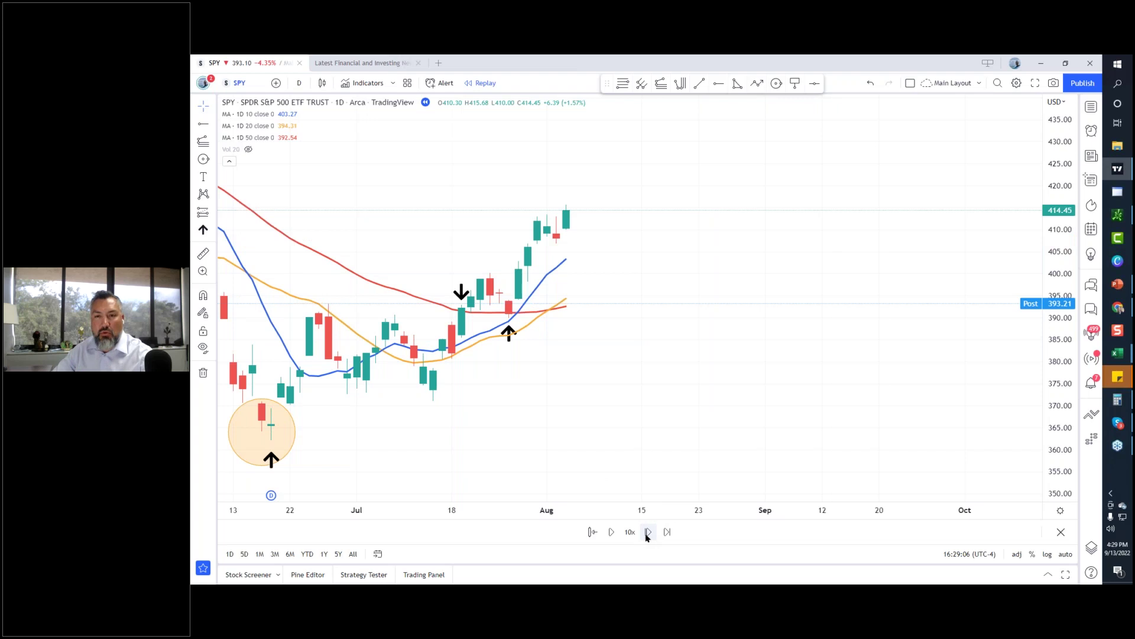
left_click(647, 535)
left_click(647, 535)
left_click(647, 534)
left_click(647, 534)
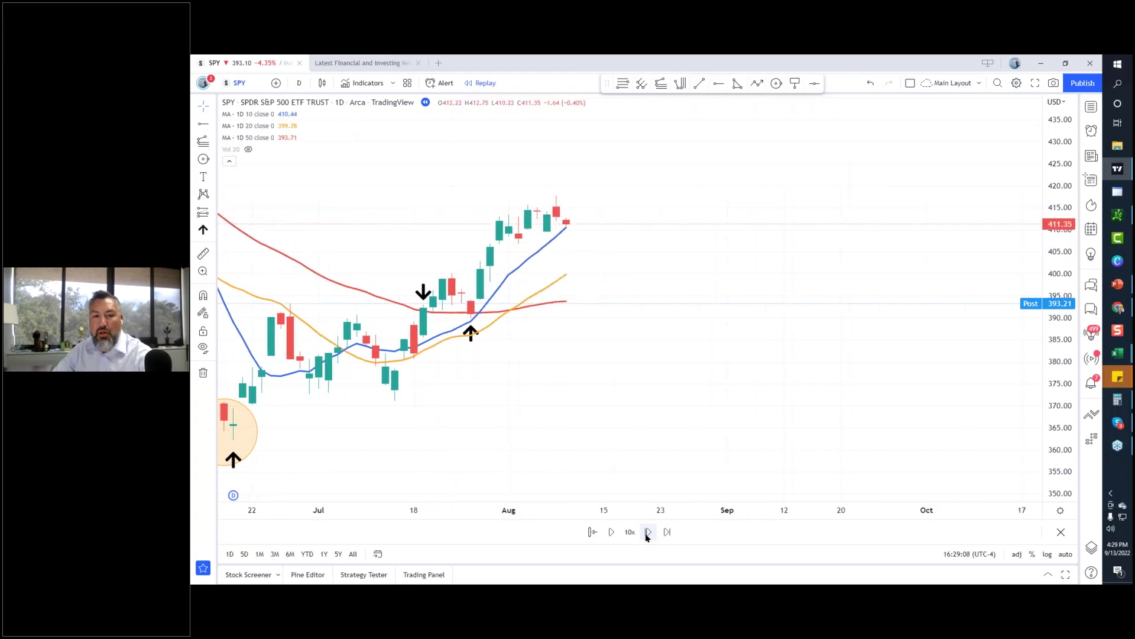
left_click(647, 534)
left_click(647, 535)
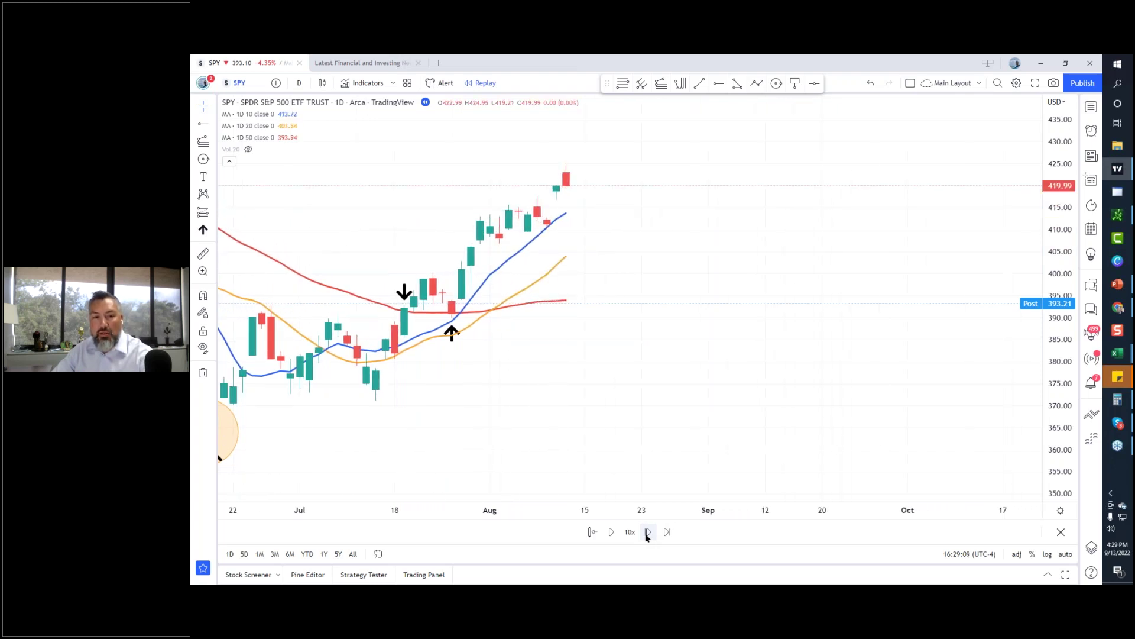
left_click(647, 534)
left_click(647, 535)
left_click(647, 534)
left_click(647, 535)
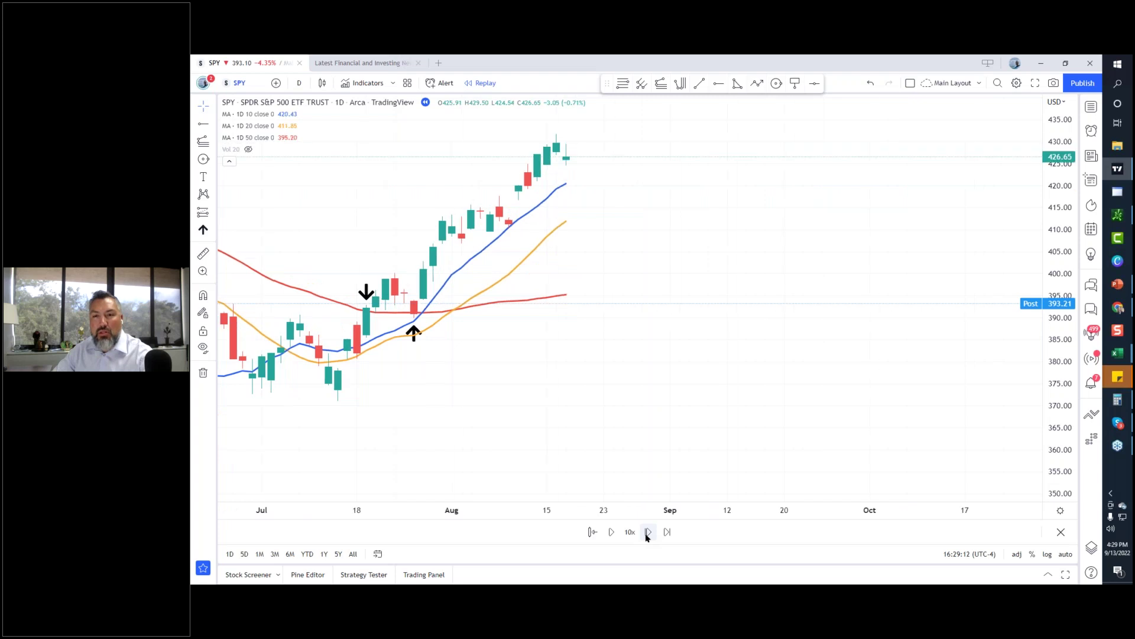
left_click(647, 534)
left_click(647, 535)
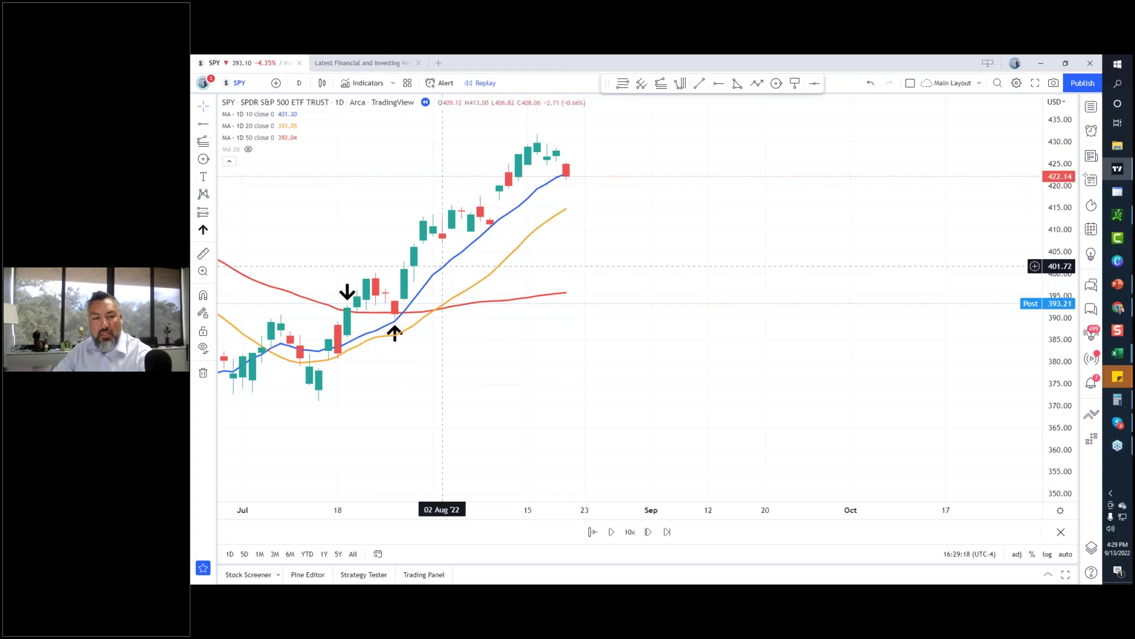
mouse_move(394, 333)
left_mouse_down()
mouse_move(562, 192)
mouse_move(327, 331)
mouse_move(338, 367)
mouse_move(430, 331)
mouse_move(292, 367)
mouse_move(376, 330)
mouse_move(575, 183)
mouse_move(565, 334)
left_mouse_up()
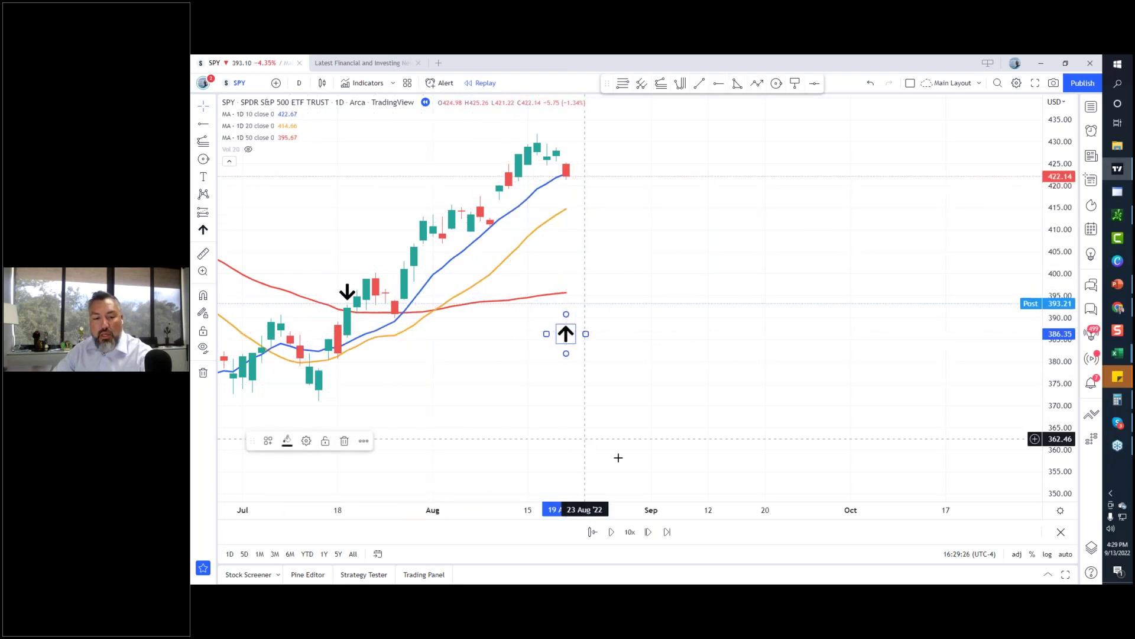
Advance the bar replay to 30 August 2022 and move the up arrow to that candle's low near the 50-day average.
left_click(648, 532)
left_click(648, 531)
left_click(648, 532)
left_click(648, 532)
left_click(648, 531)
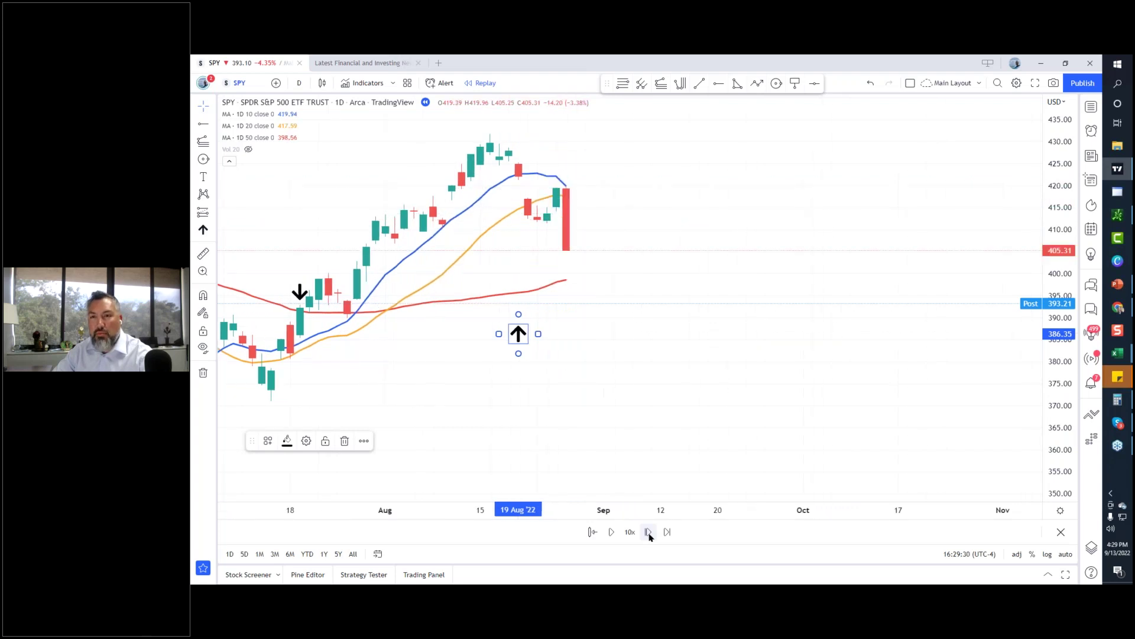
left_click(648, 531)
left_click(648, 532)
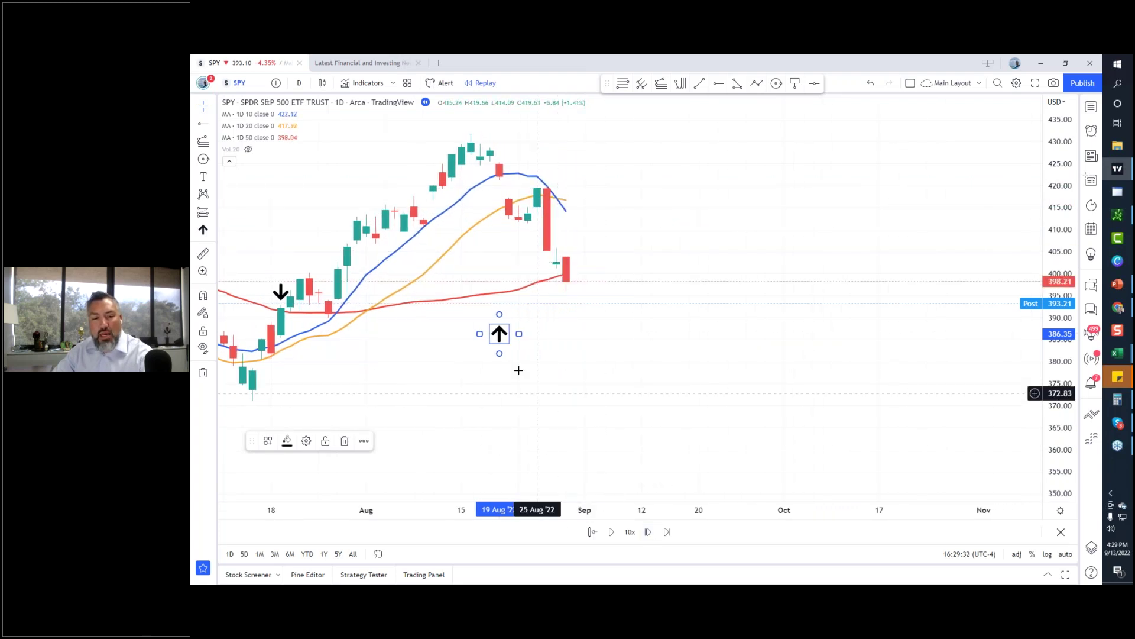
mouse_move(499, 337)
left_mouse_down()
mouse_move(575, 302)
mouse_move(566, 289)
left_mouse_up()
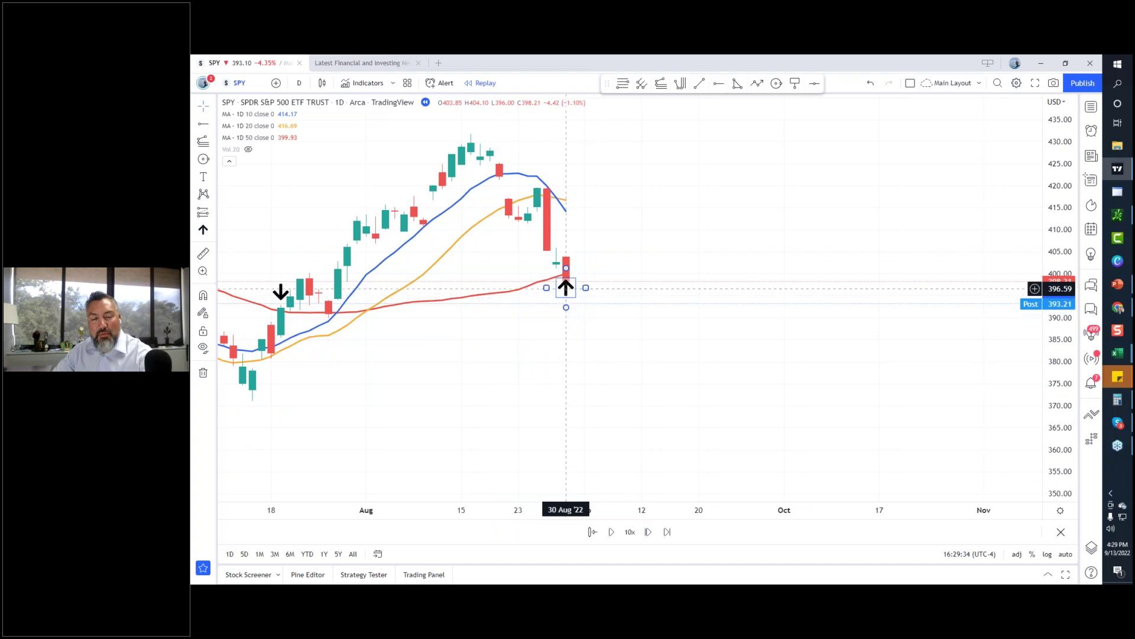
left_click(535, 347)
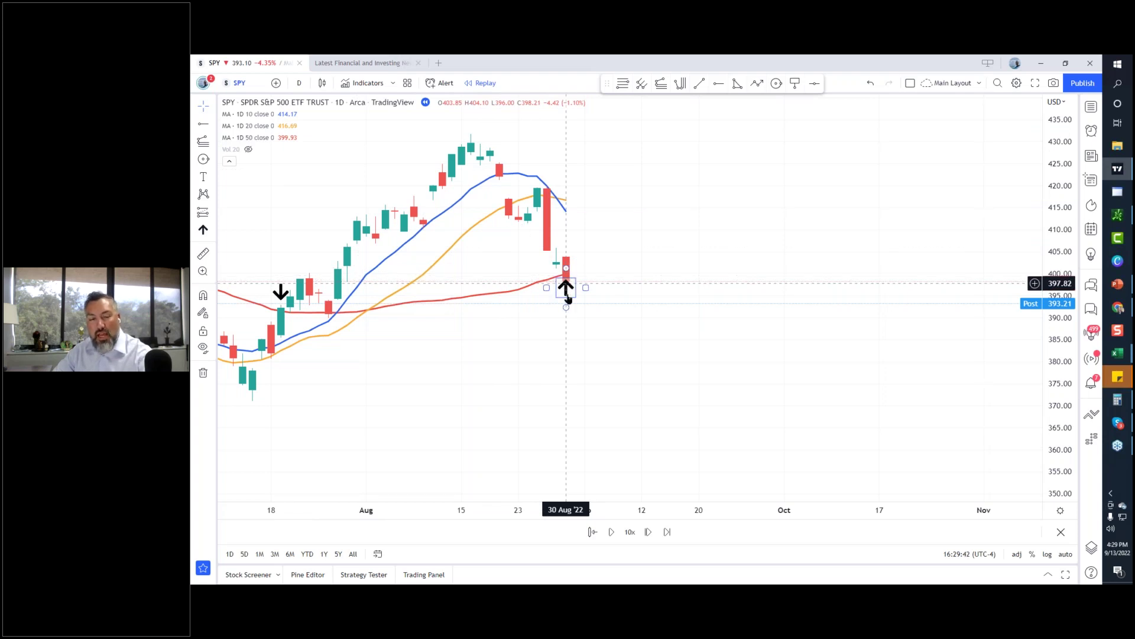
Advance the bar replay to 6 September 2022 and move the down arrow above that candle, near the 50-day average.
left_click(648, 531)
left_click(648, 531)
left_click(649, 532)
left_click(648, 532)
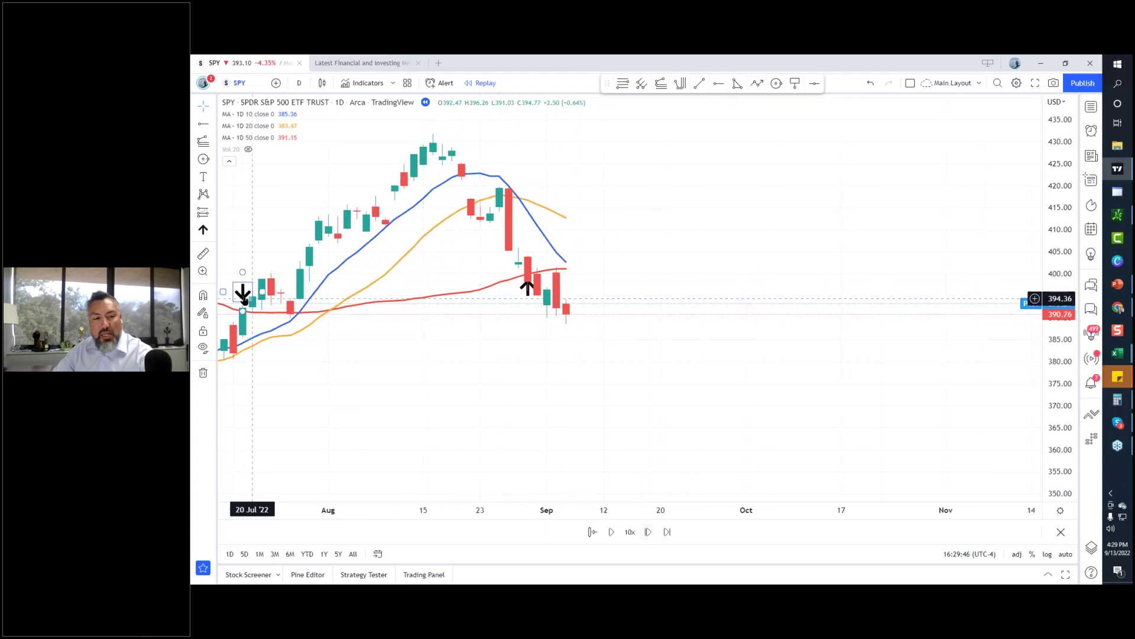
mouse_move(243, 299)
left_mouse_down()
mouse_move(292, 309)
mouse_move(441, 304)
mouse_move(528, 284)
mouse_move(566, 255)
left_mouse_up()
left_click(530, 355)
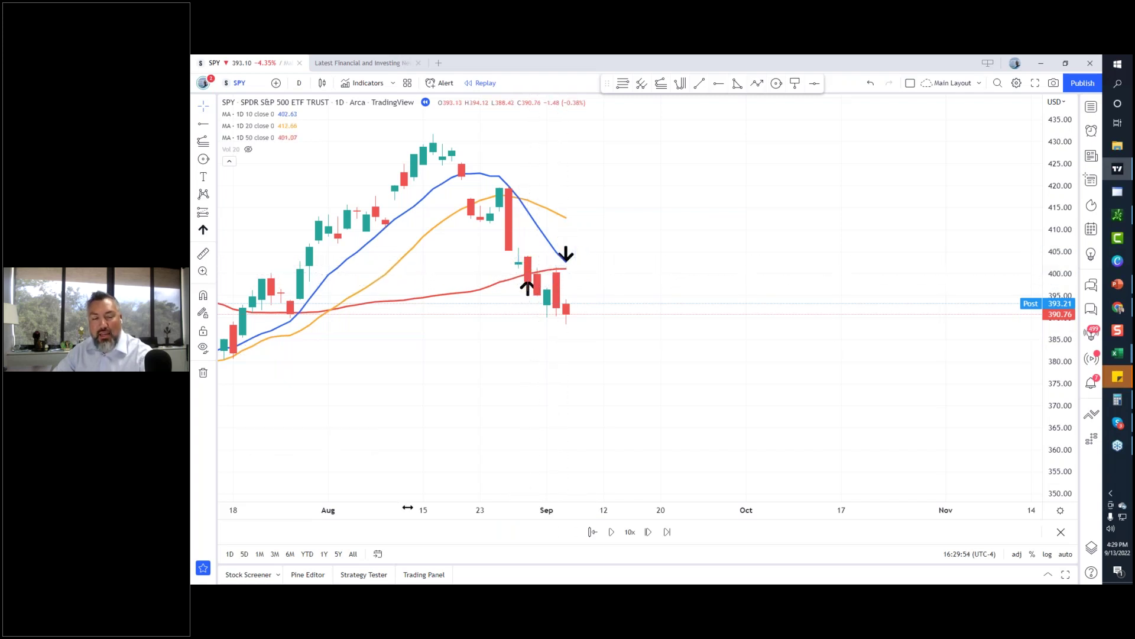
Advance the bar replay through the remaining candles to the current day, 13 September 2022.
left_click(648, 532)
left_click(649, 532)
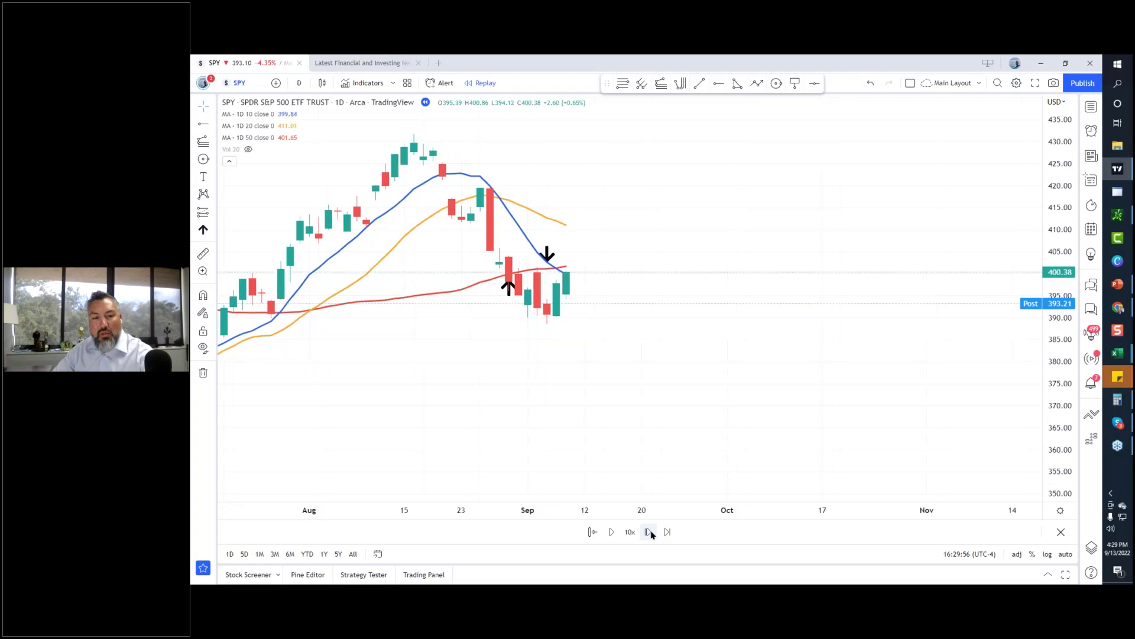
left_click(649, 533)
left_click(649, 533)
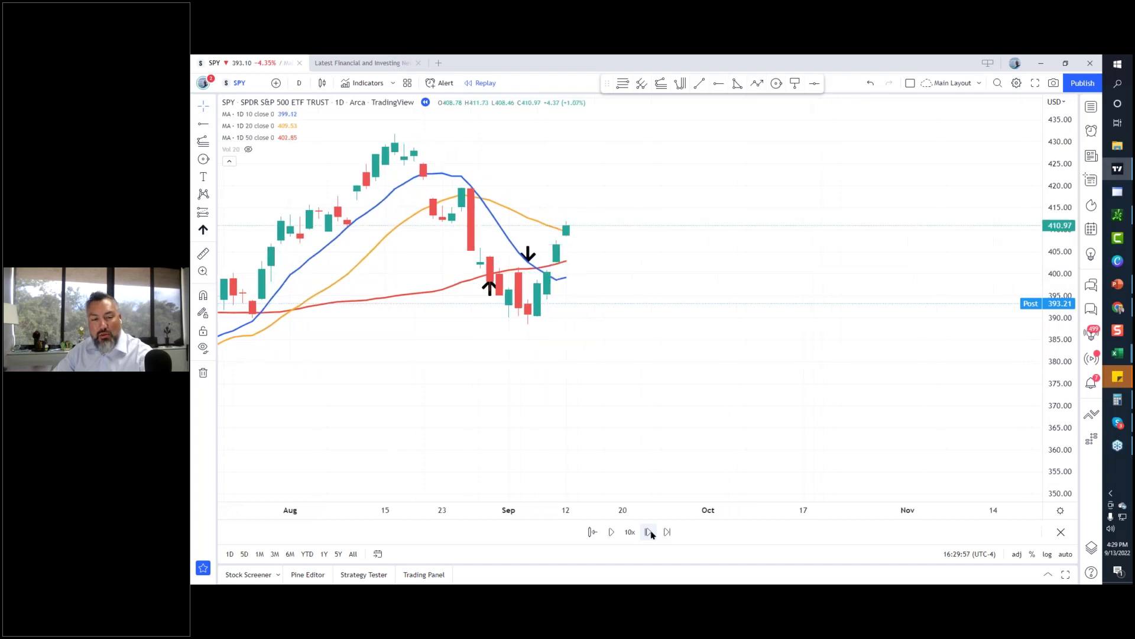
left_click(650, 533)
Hide the 10-day and 20-day moving averages, leaving only the 50-day average on the chart.
left_click_drag(1038, 252, 1045, 284)
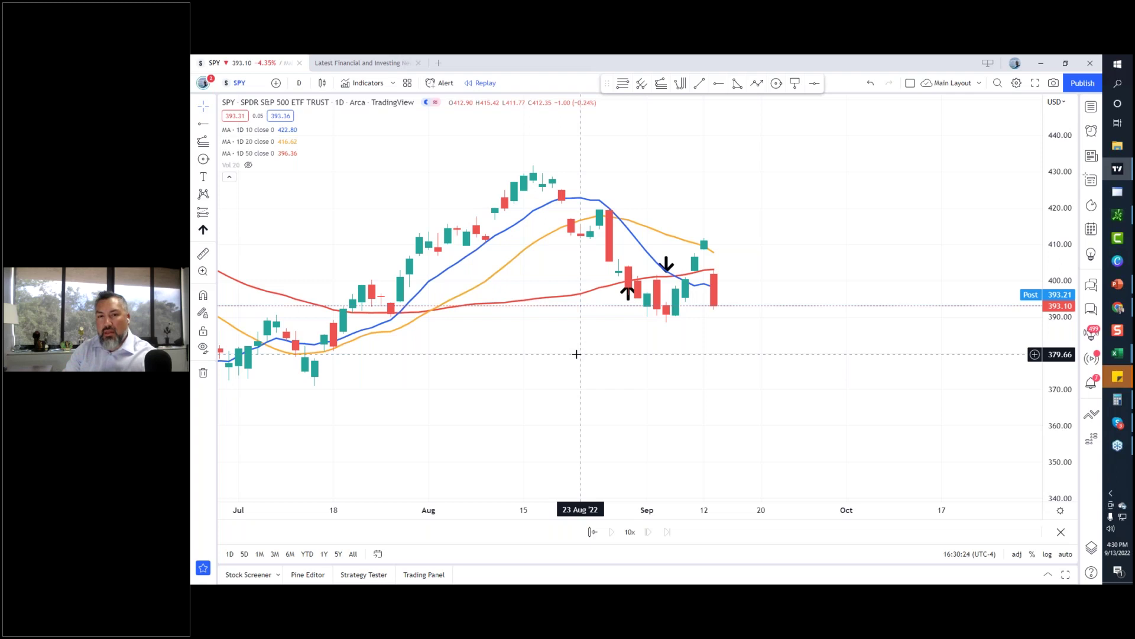
left_click(282, 129)
left_click(283, 141)
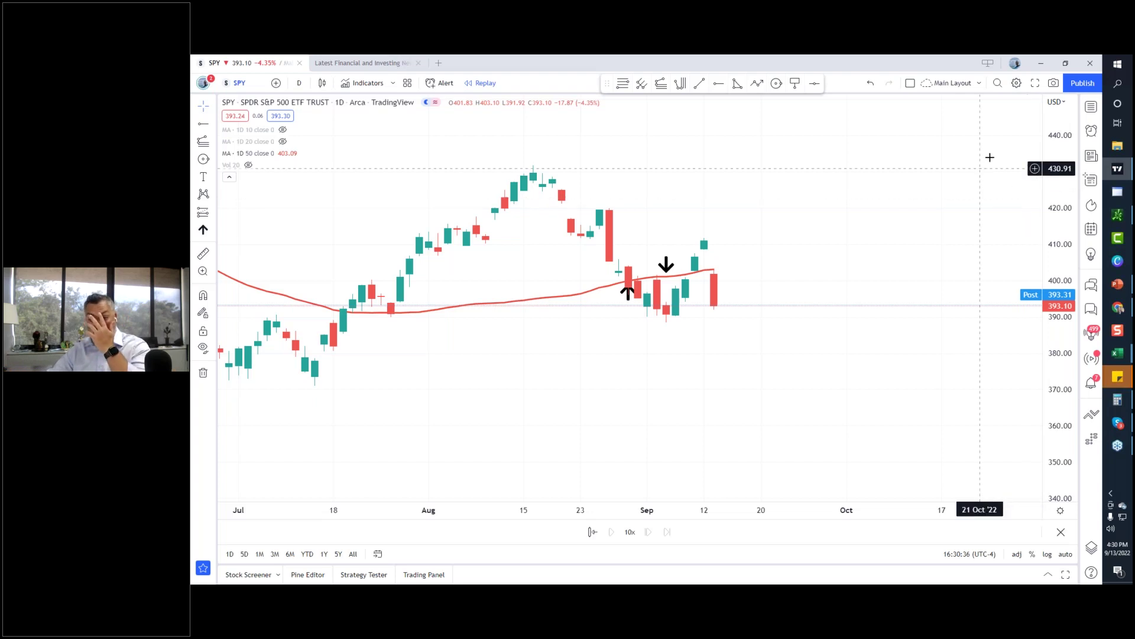
Show the watchlist beside the chart and start creating a new symbol list.
left_click(1092, 109)
left_click(1011, 108)
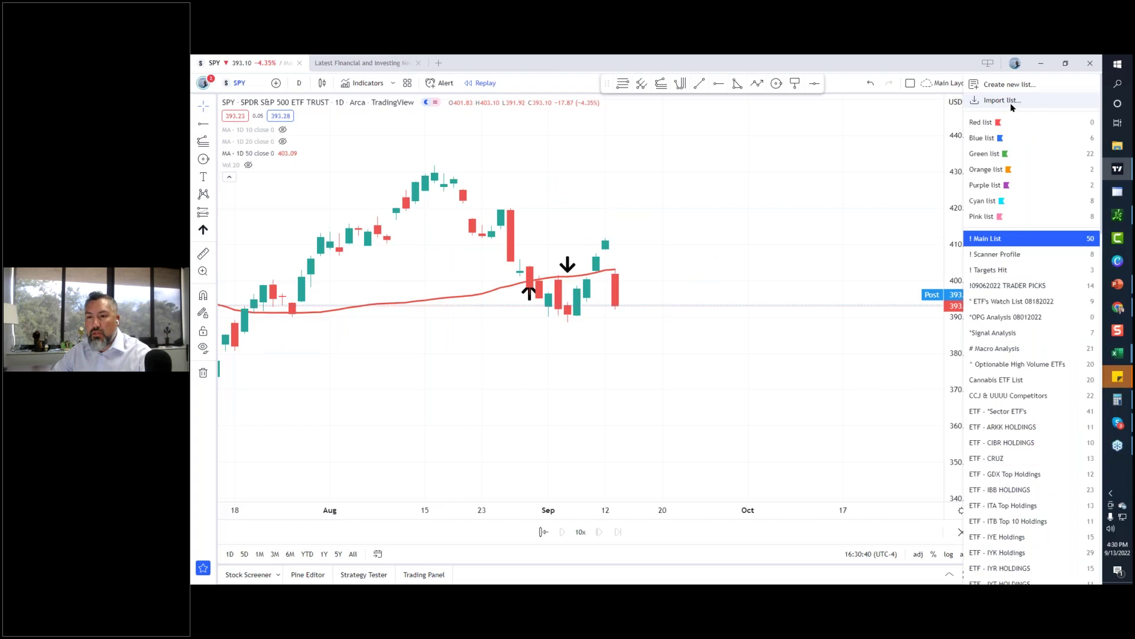
left_click(1005, 84)
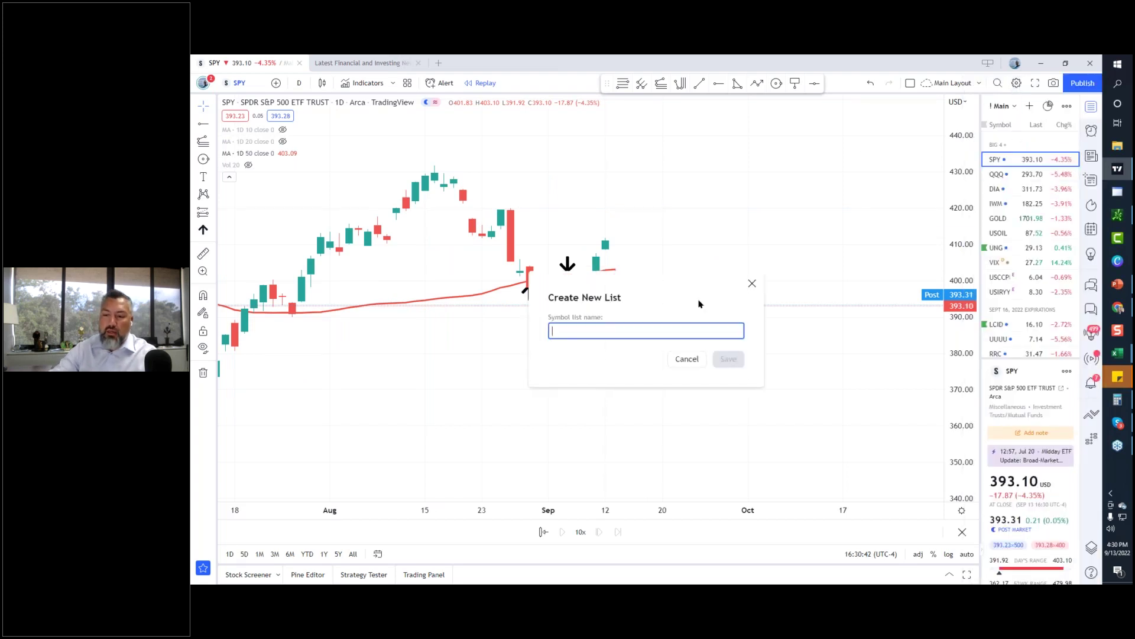
type("09")
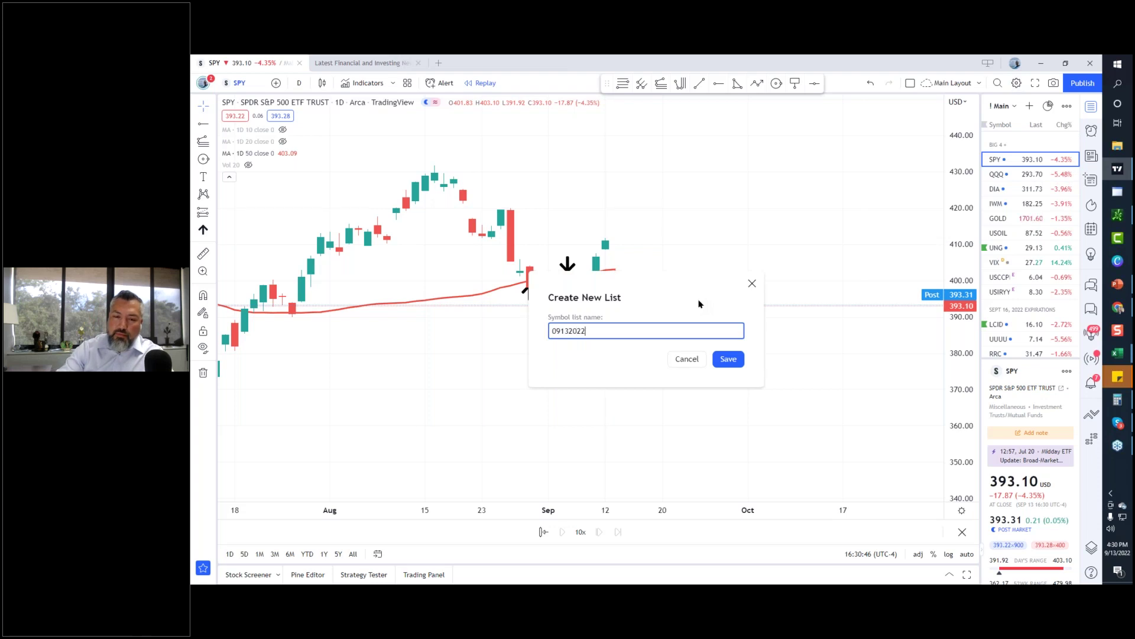
type("1320")
key("BackSpace")
key("BackSpace")
key("BackSpace")
key("BackSpace")
key("BackSpace")
key("BackSpace")
Name the new symbol list "Today's Attendee List" and save it.
type("Todya")
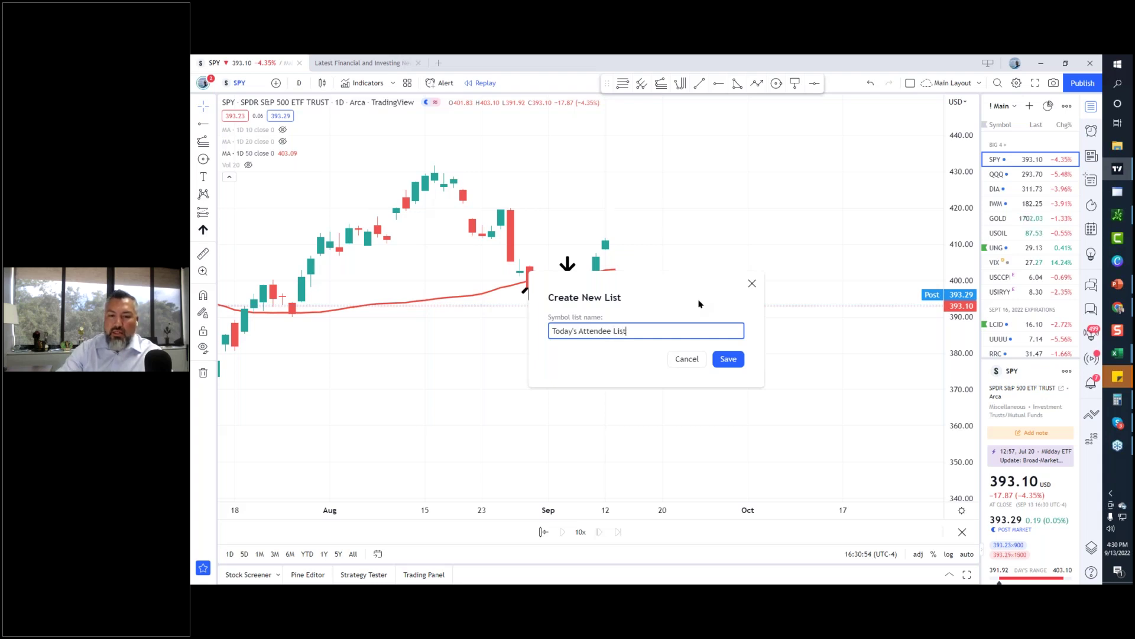
left_click(727, 359)
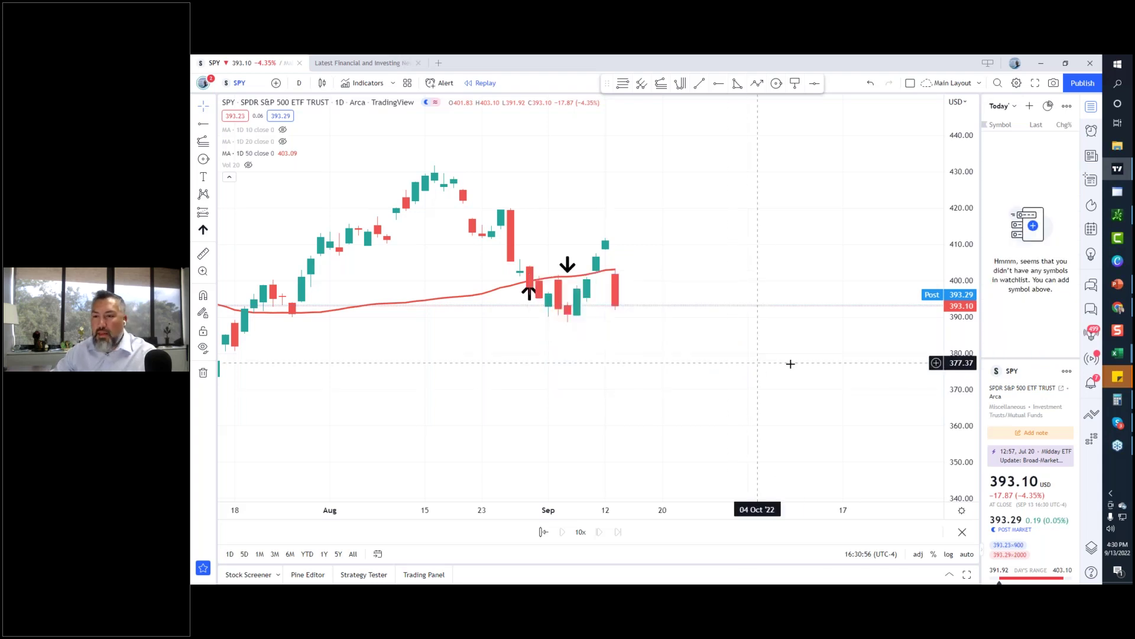
Add the symbols MRVL, TLT and SNY to the new watchlist.
left_click(1029, 107)
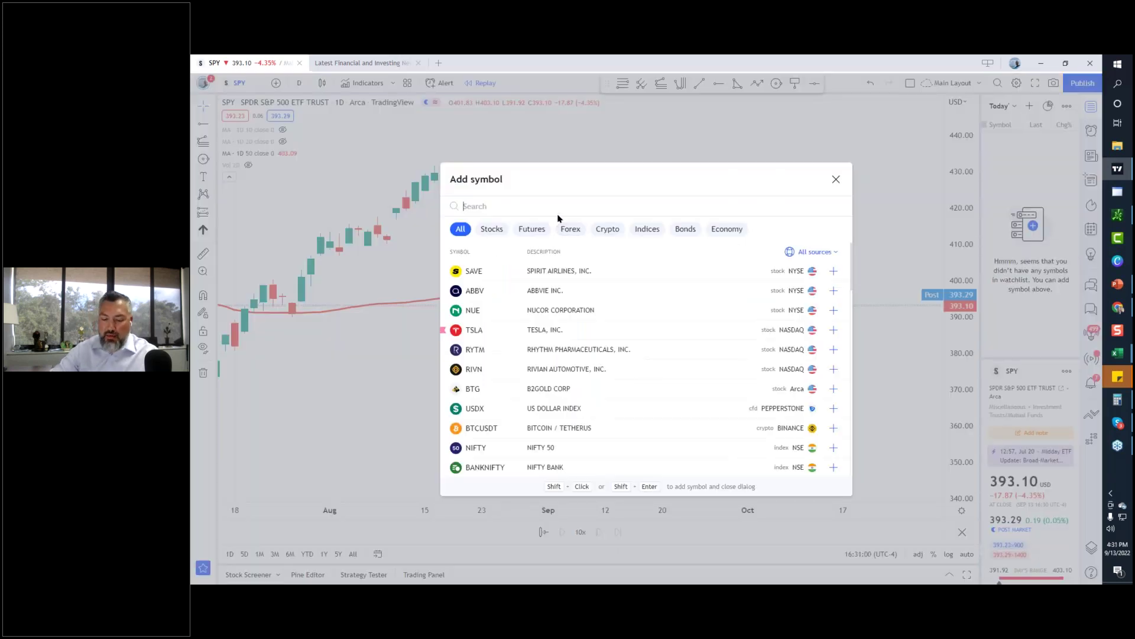
type("MRVL")
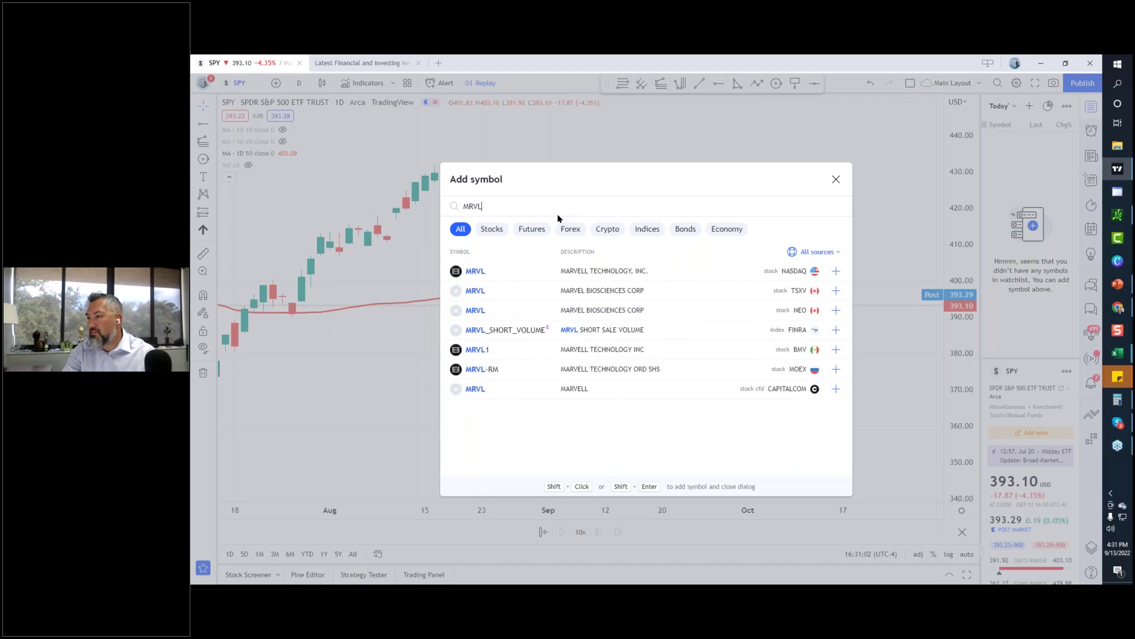
key("Return")
type("TLT")
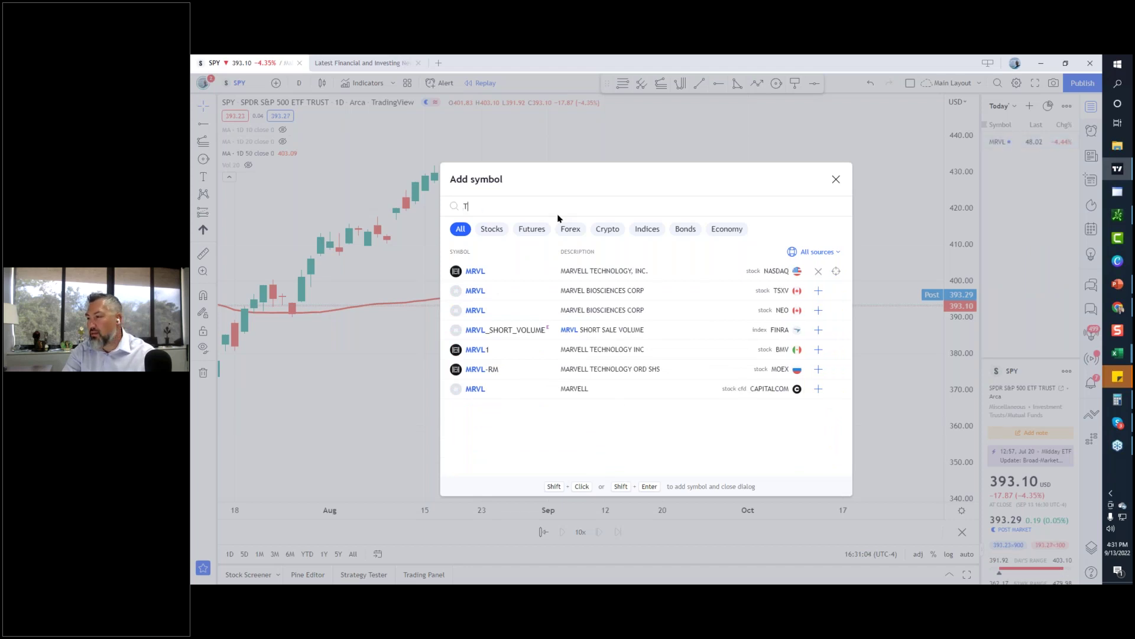
key("Return")
type("SNY")
key("Return")
Add the symbols XBI, F and NVDA to the watchlist.
type("XBI")
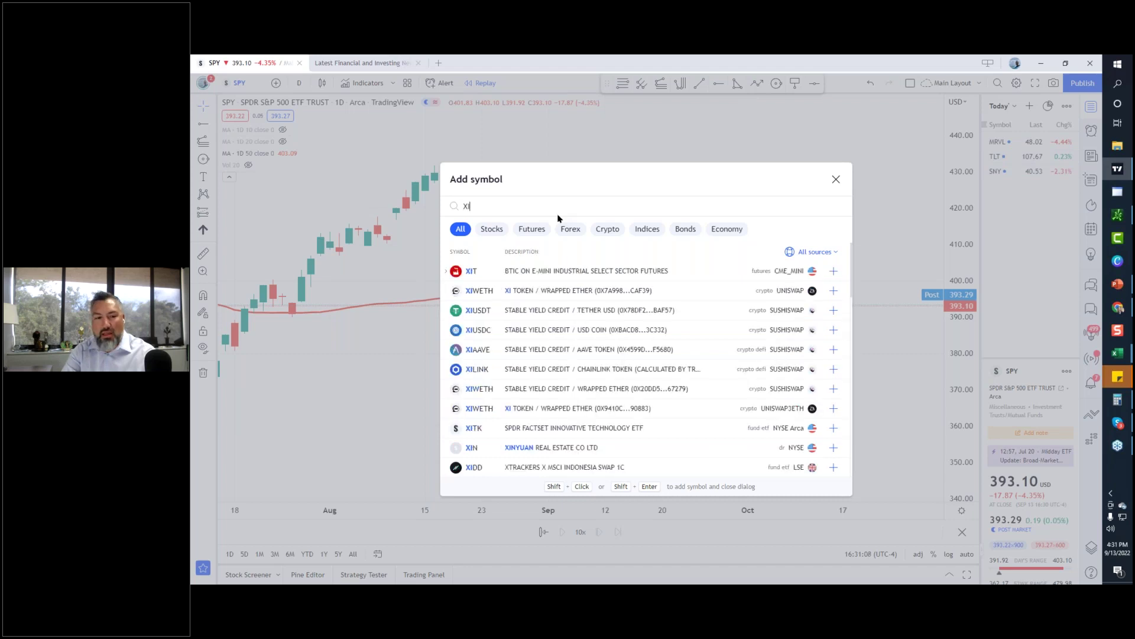
key("Return")
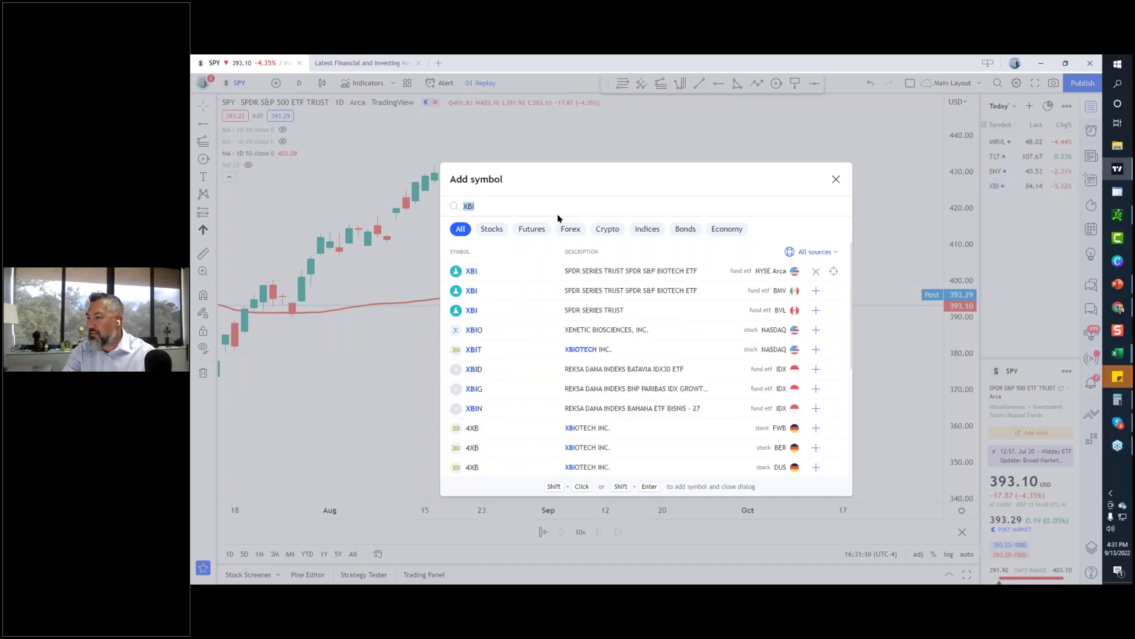
type("F")
key("Return")
type("NVDA")
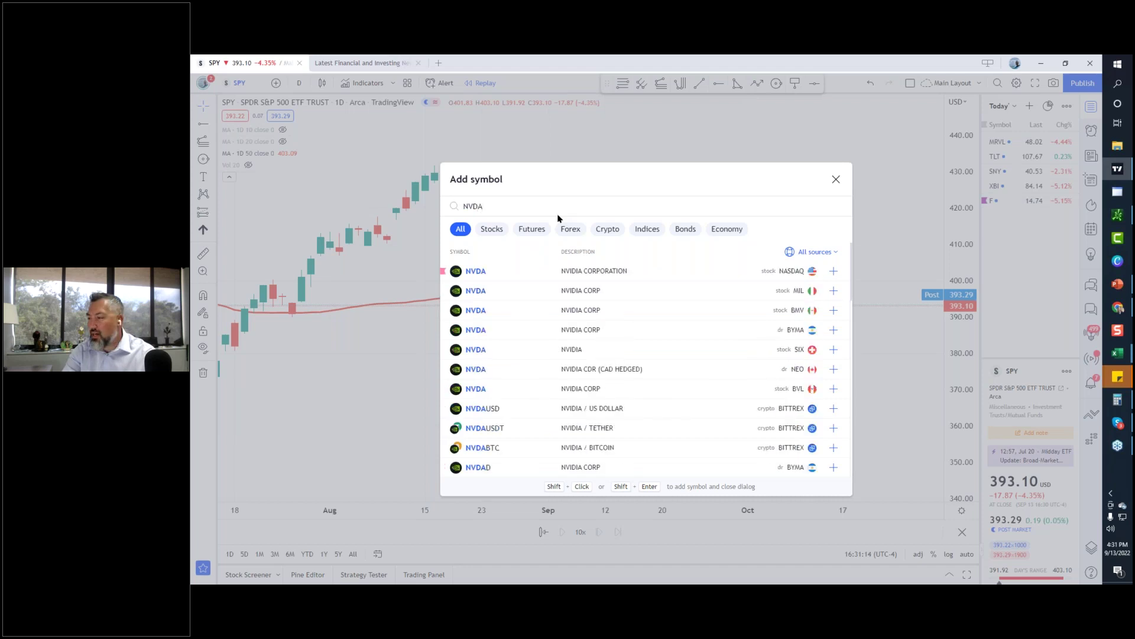
key("Return")
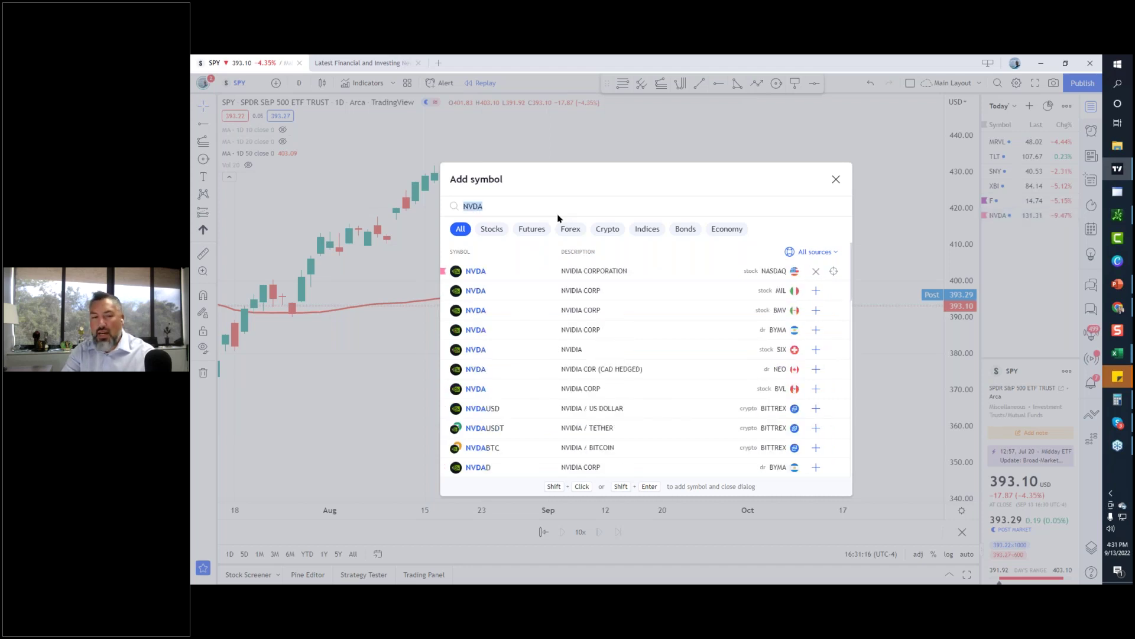
Add the symbols DKNG, ZIM and DRX to the watchlist.
type("DKNG")
key("Return")
type("ZIM")
key("Return")
type("DRX")
key("Return")
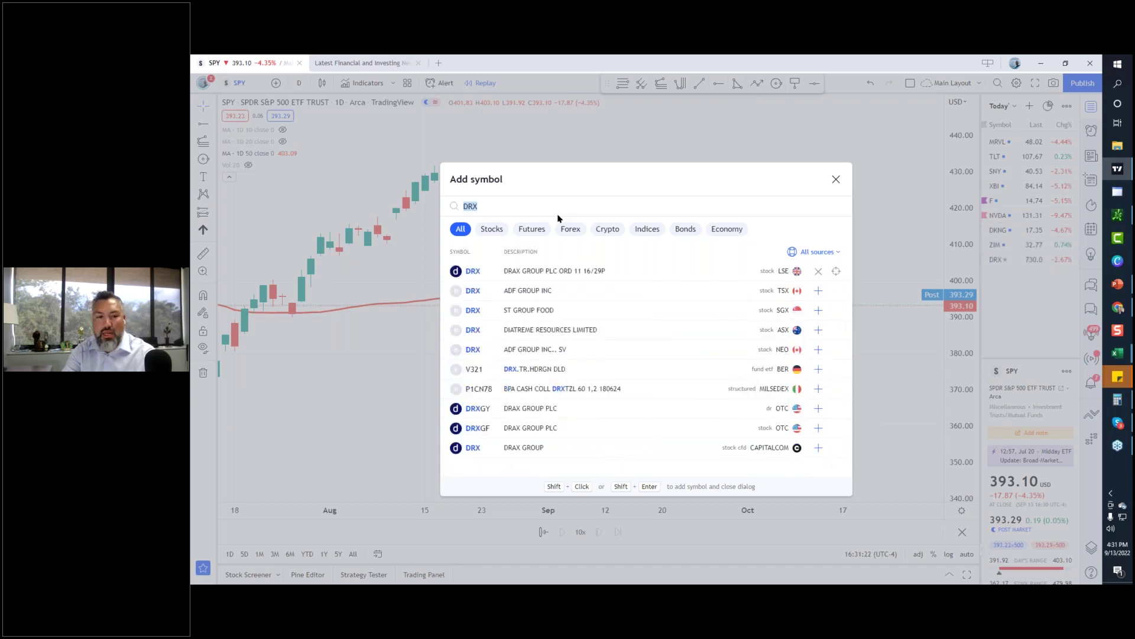
Add the symbols MDRX, AAPL and ASAN to the watchlist.
type("MDRX")
key("Return")
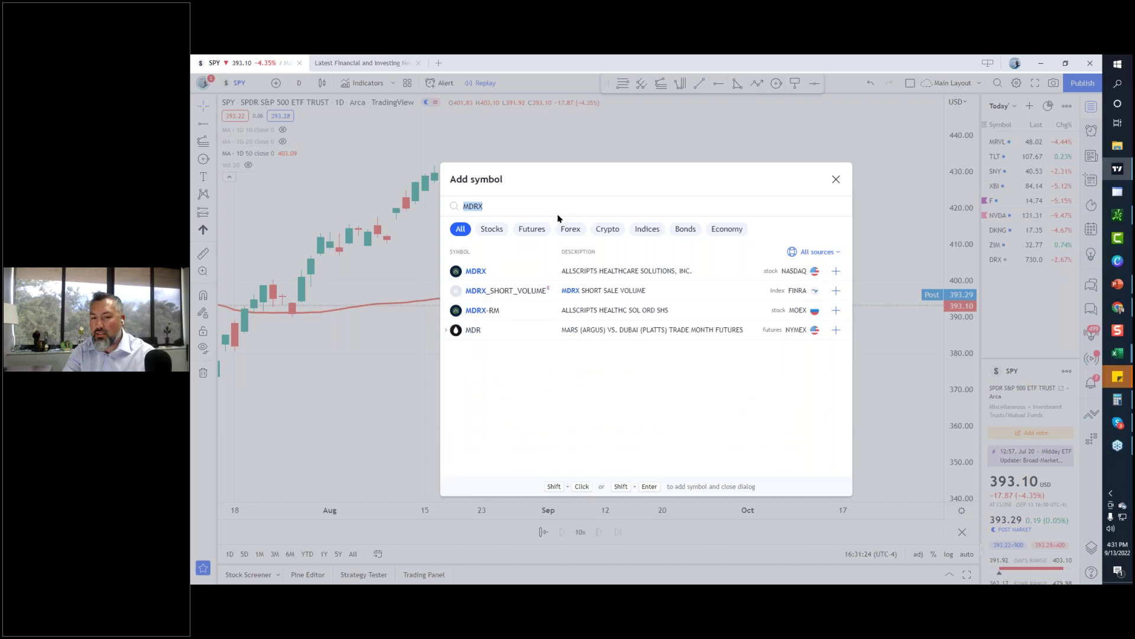
type("AAPL")
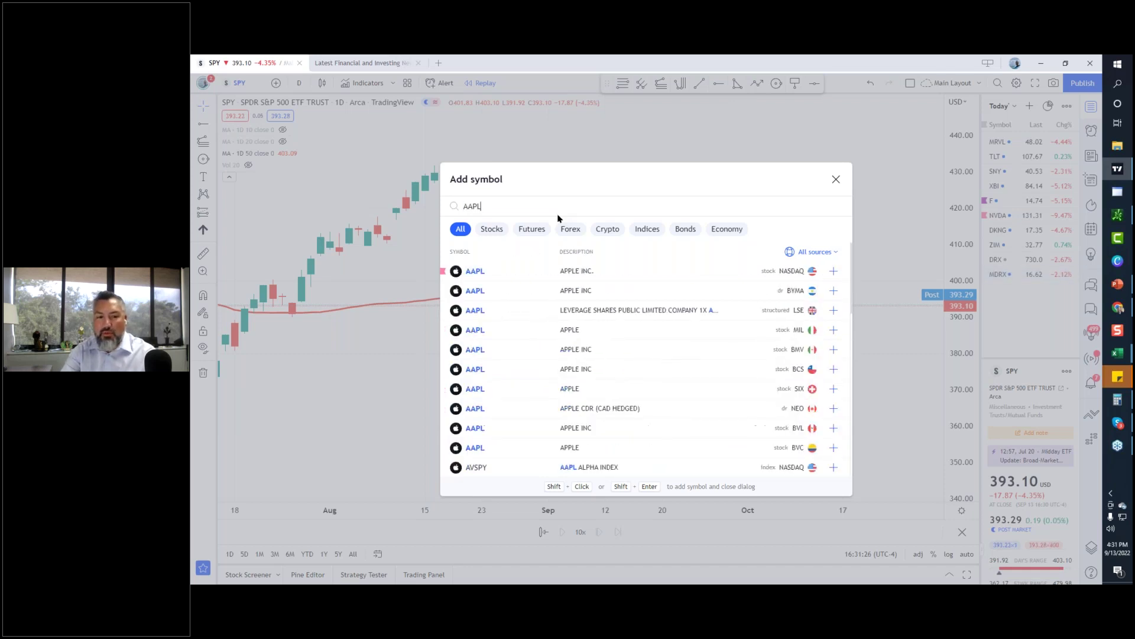
key("Return")
type("ASAN")
key("Return")
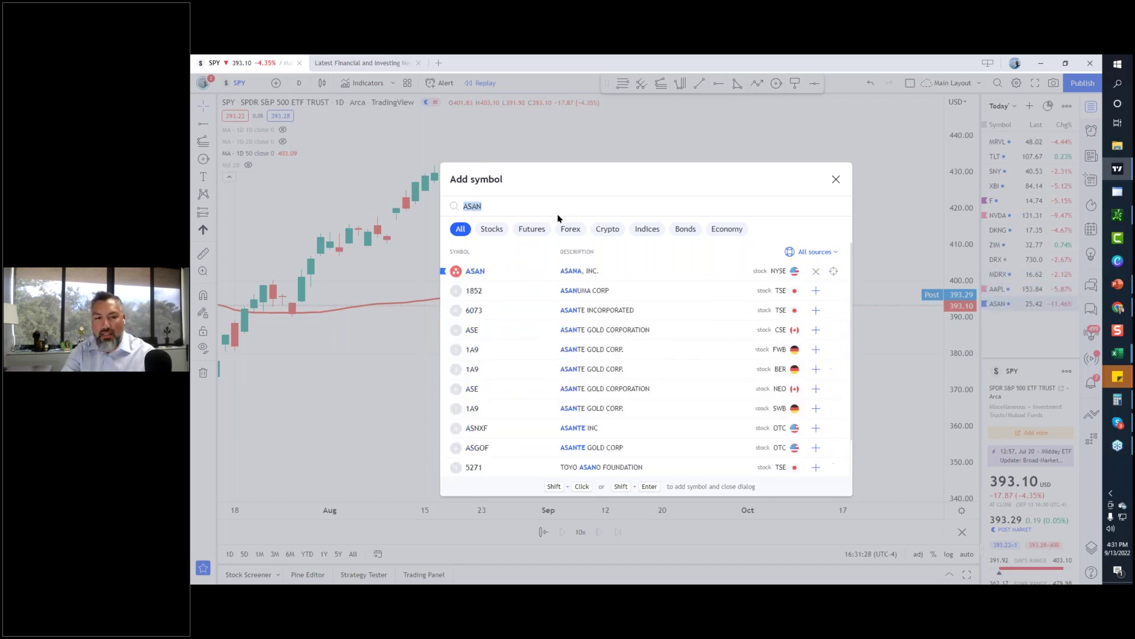
Add the symbols BUD, DYL, GM and NIO to the watchlist and finish the symbol search.
type("BUD")
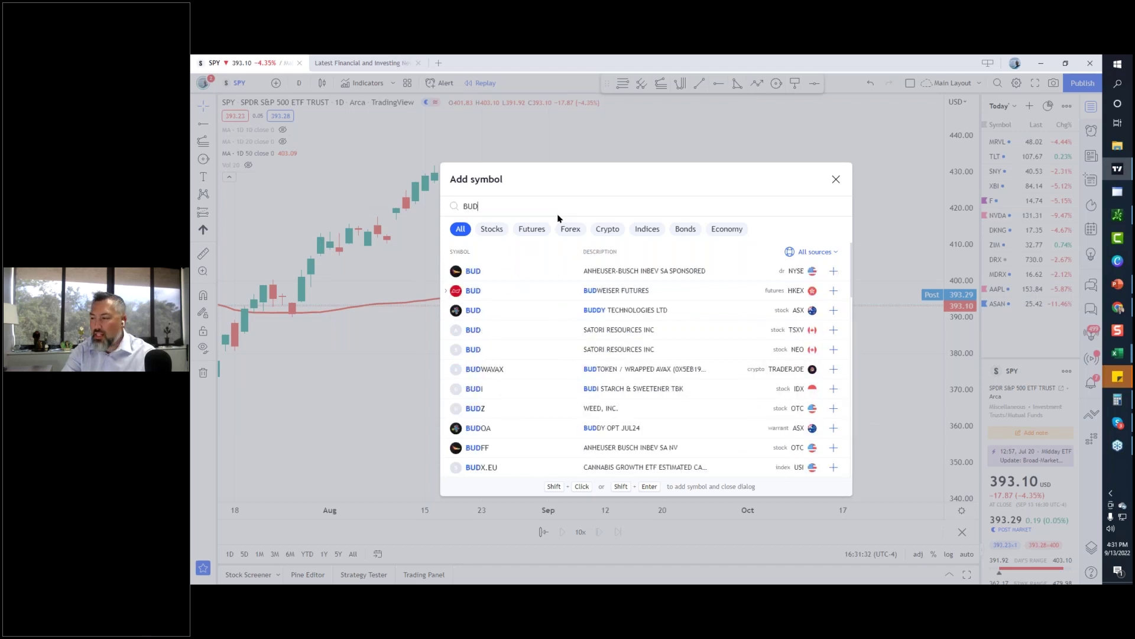
key("Return")
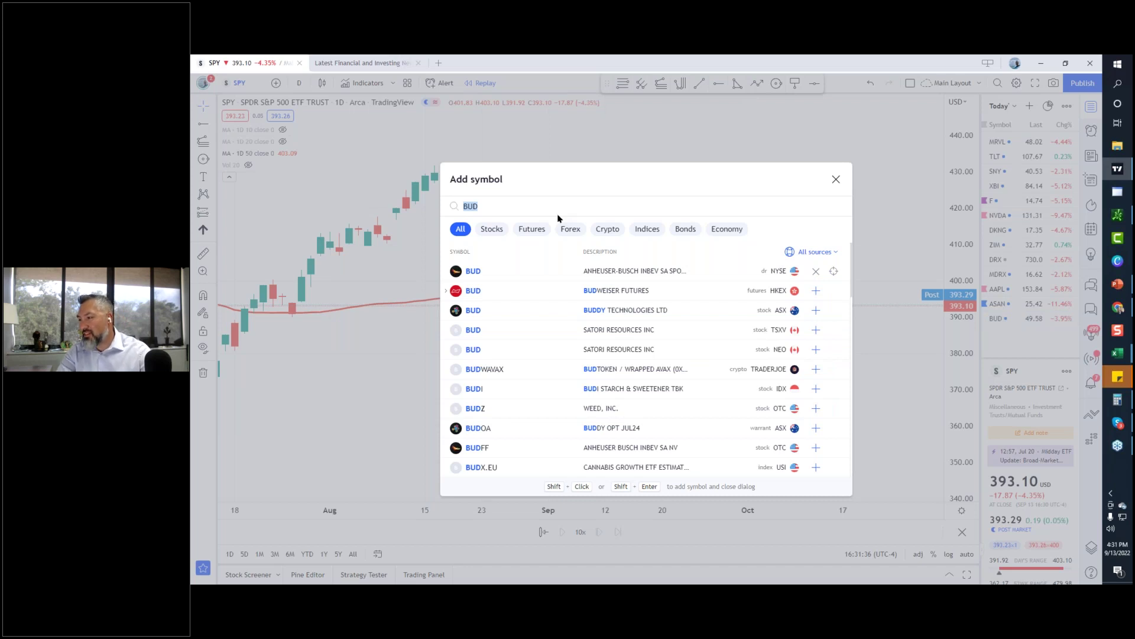
type("DYL")
key("Return")
type("GM")
key("Return")
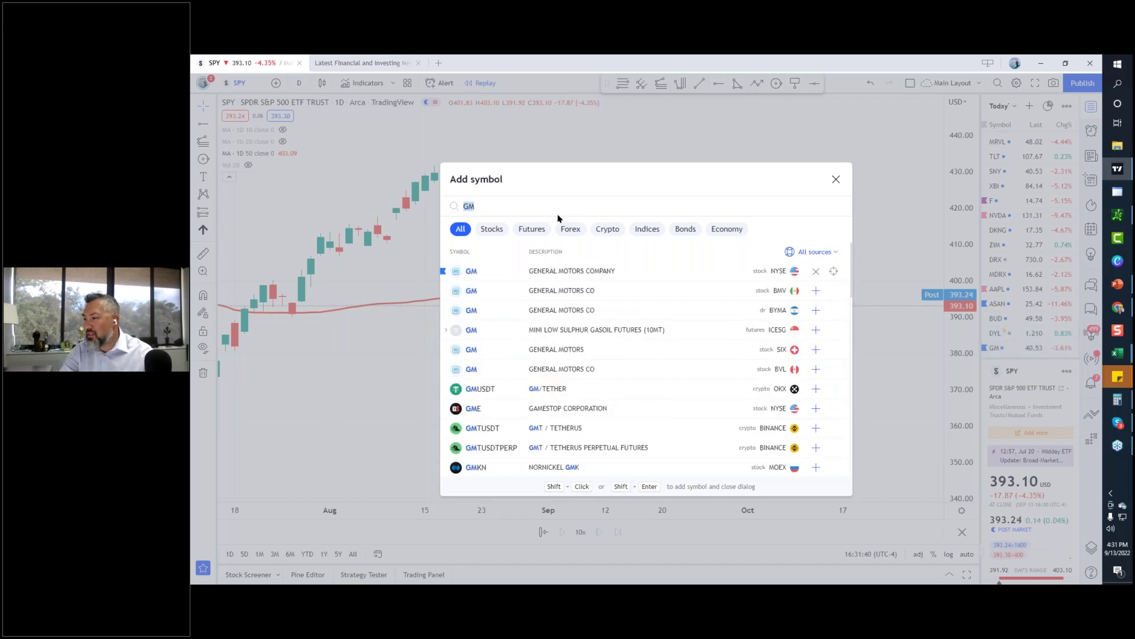
type("NIO")
key("Return")
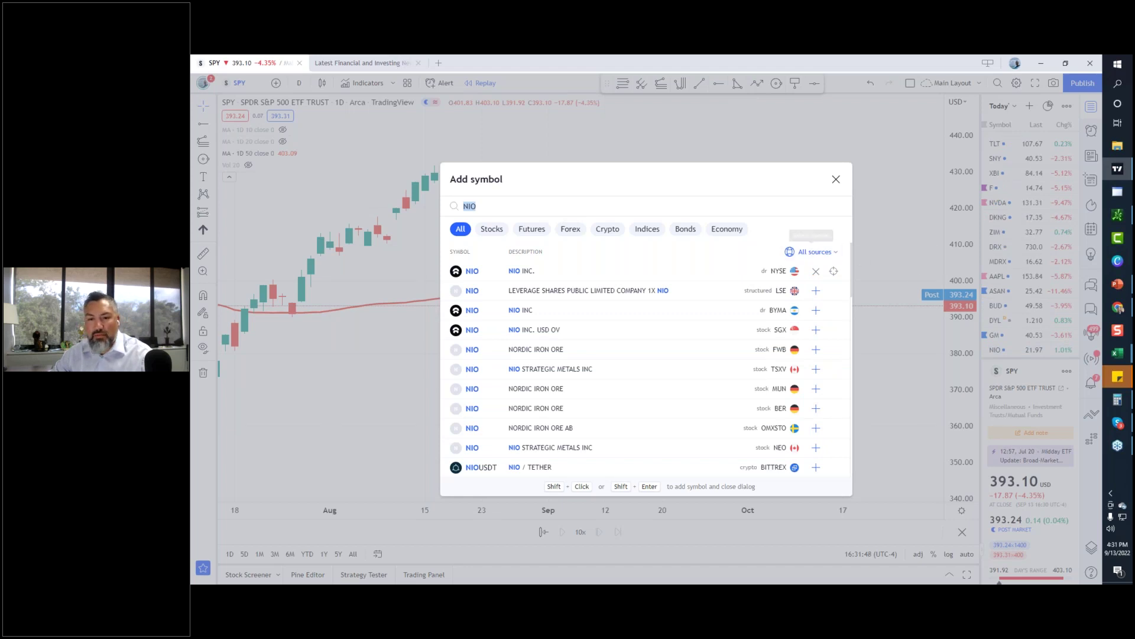
left_click(836, 180)
scroll(998, 198, "up", 1)
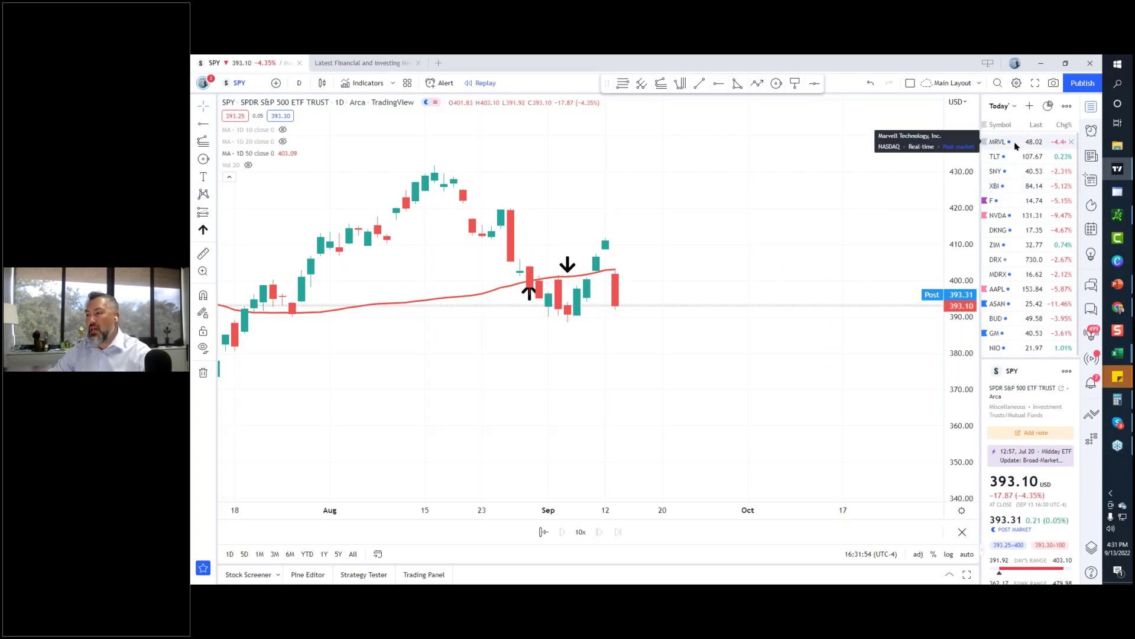
Add the symbol AGEN to the watchlist and close the symbol search.
left_click(1031, 107)
type("AG")
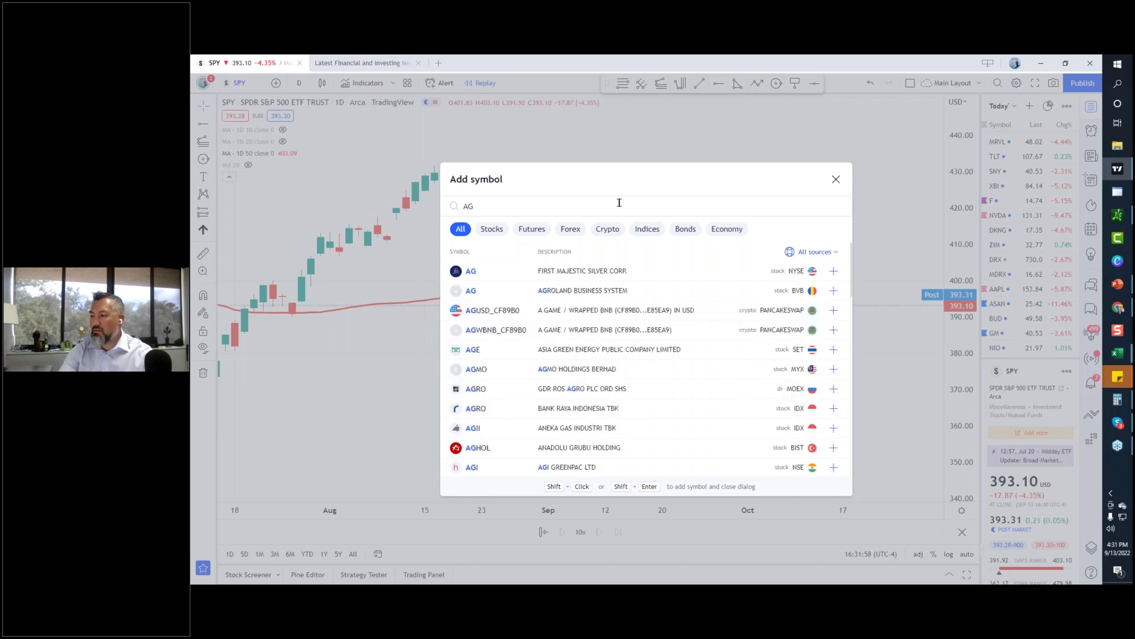
type("EN")
key("Return")
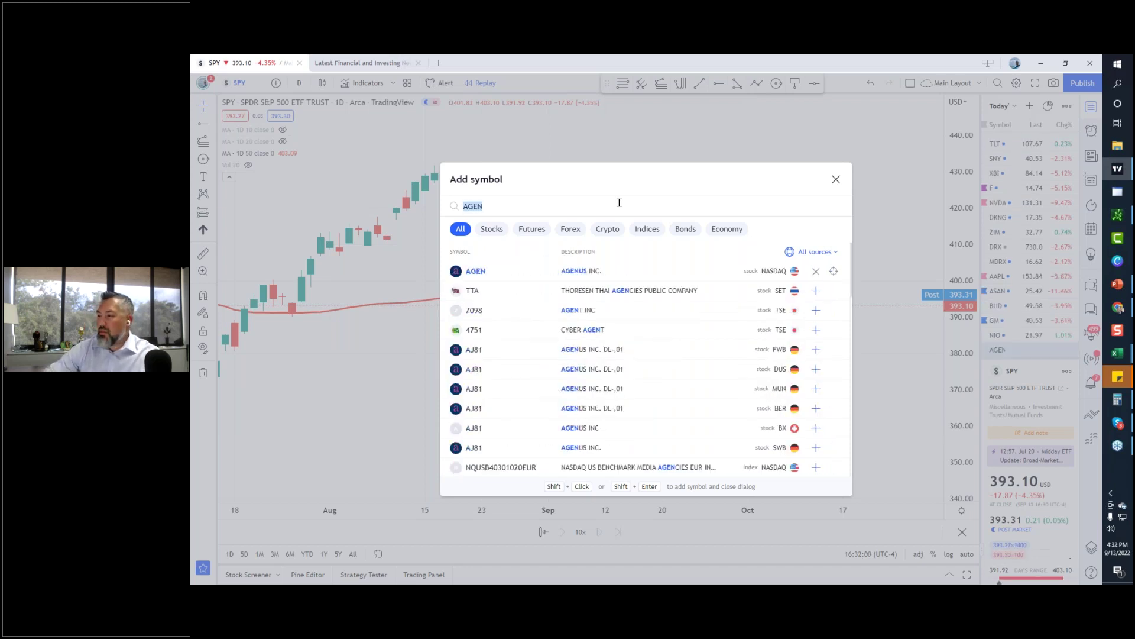
left_click(836, 179)
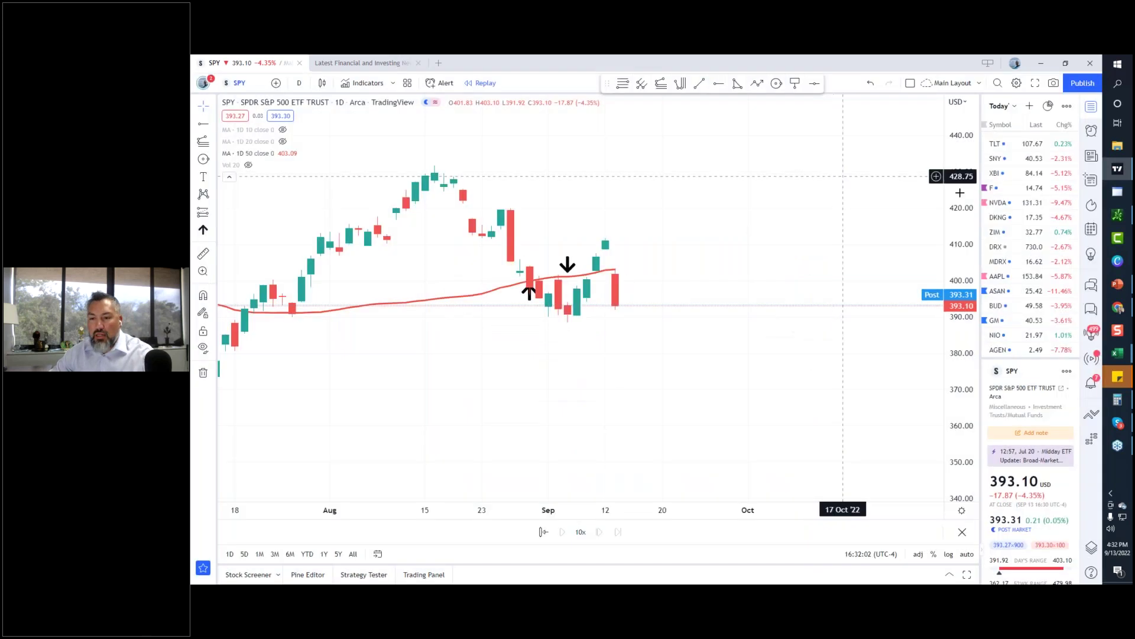
Show the MRVL chart from the watchlist and delete the coloured band drawing below the price candles.
left_click(1023, 148)
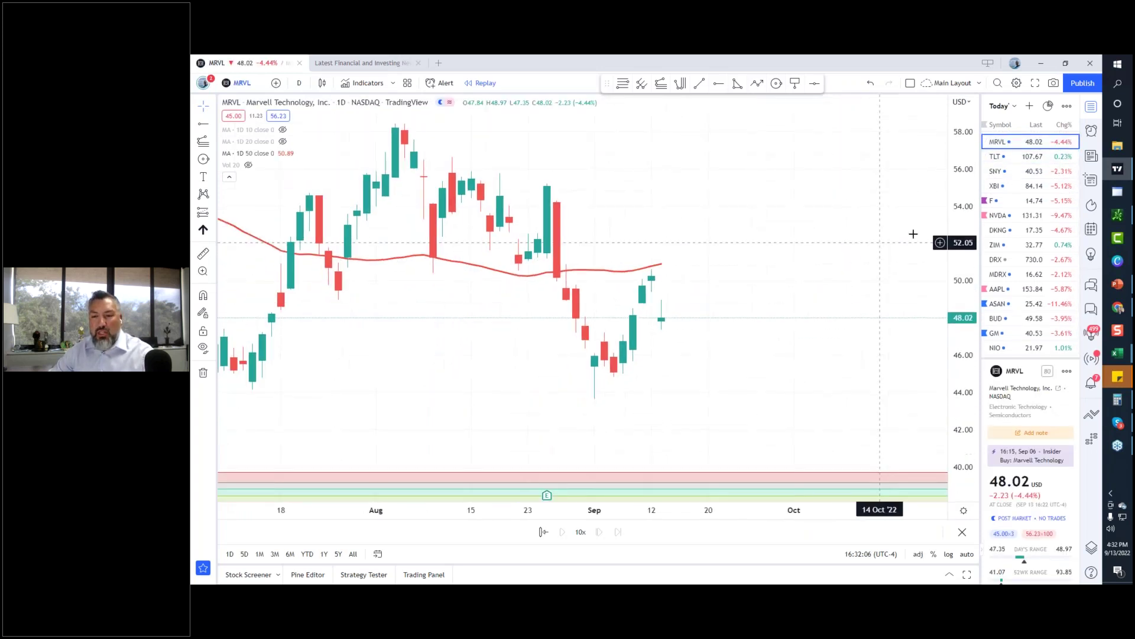
scroll(873, 319, "down", 2)
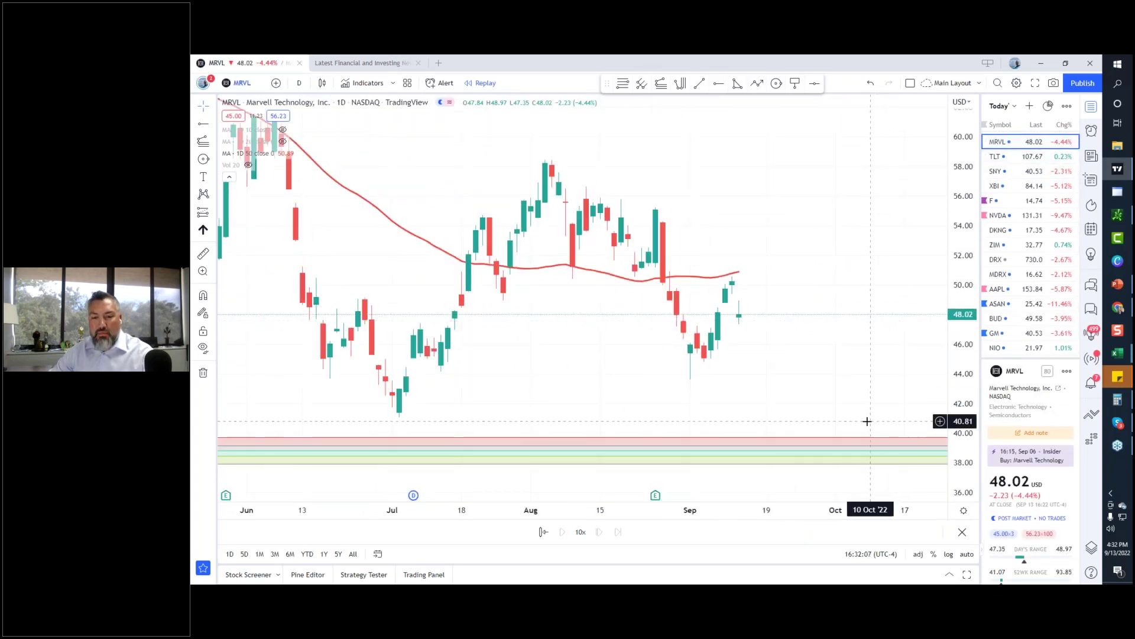
left_click(843, 445)
key("Delete")
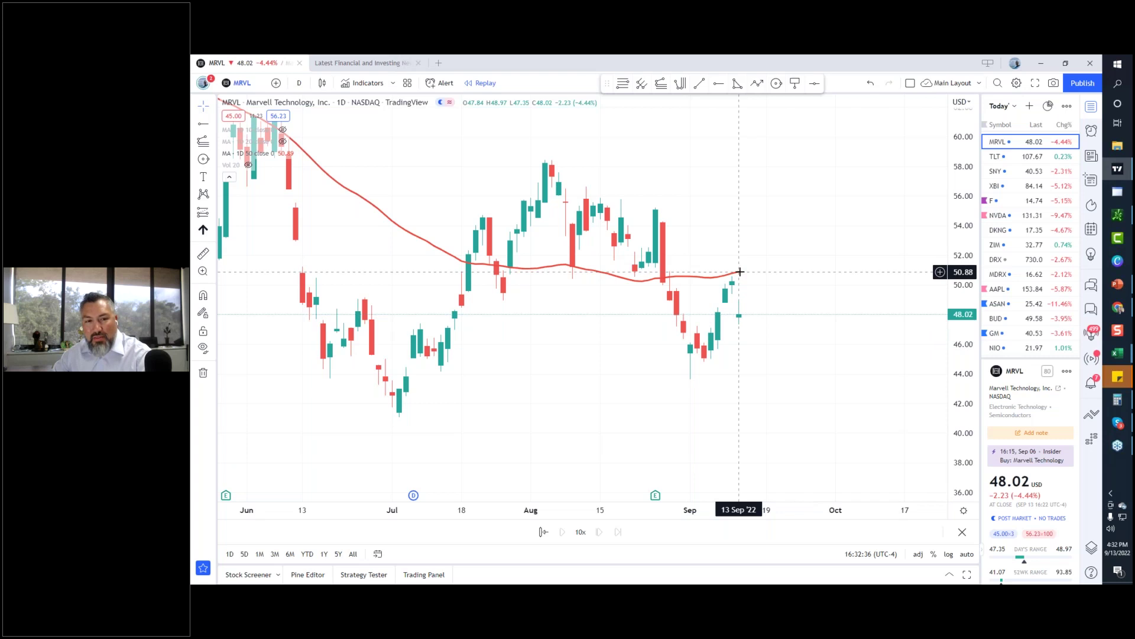
Examine price against the 50-day average on the MRVL, TLT and SNY daily charts.
scroll(680, 418, "up", 2)
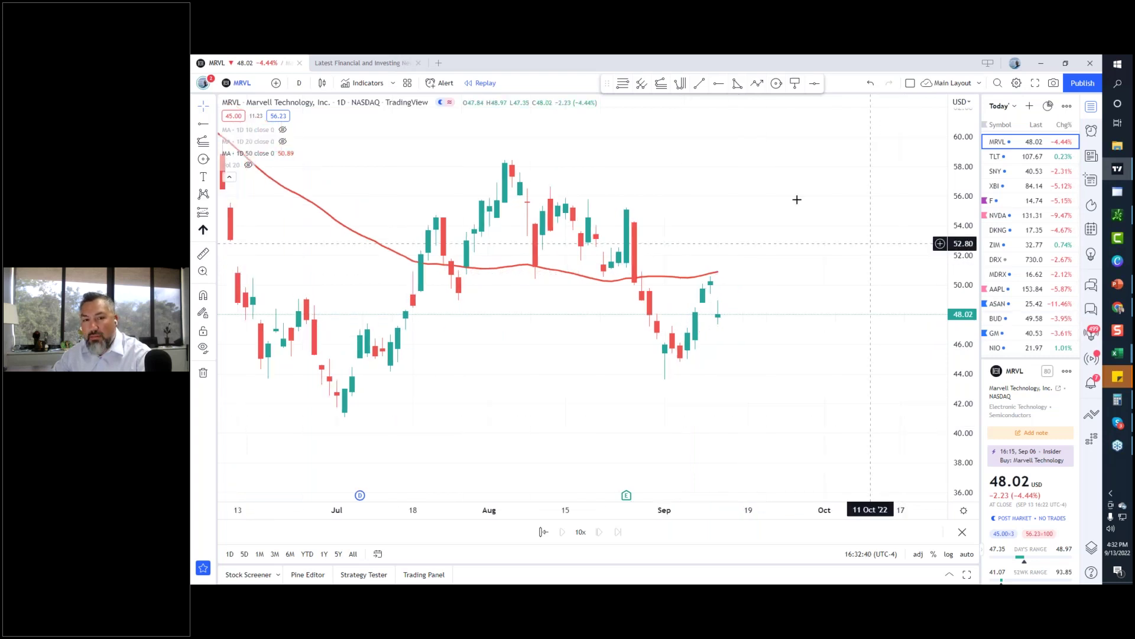
left_click(1030, 158)
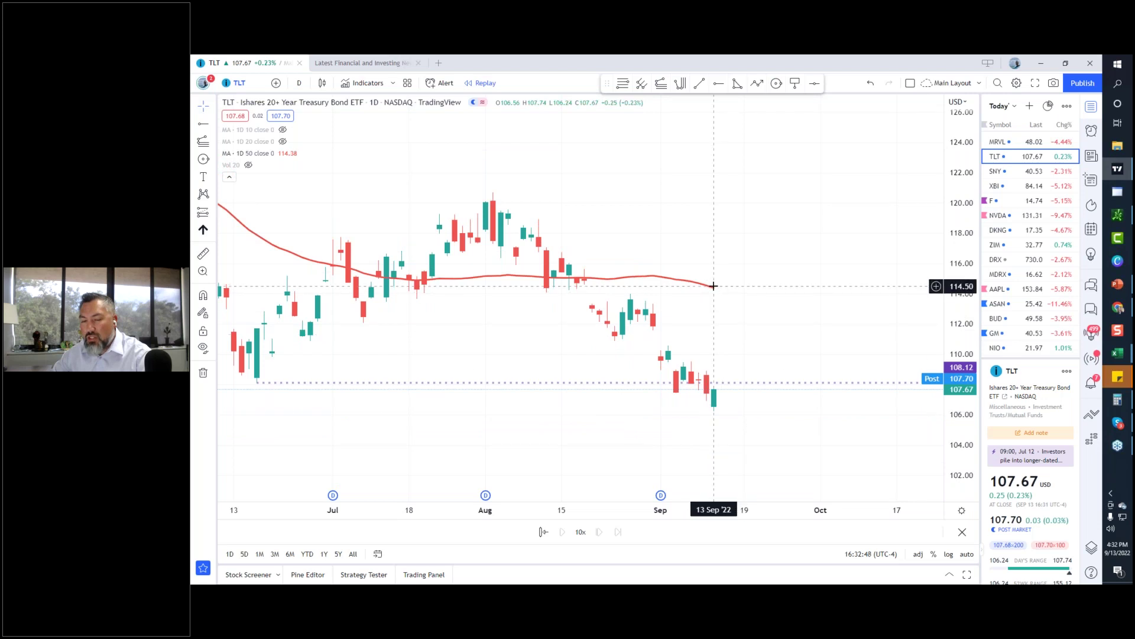
left_click(1028, 175)
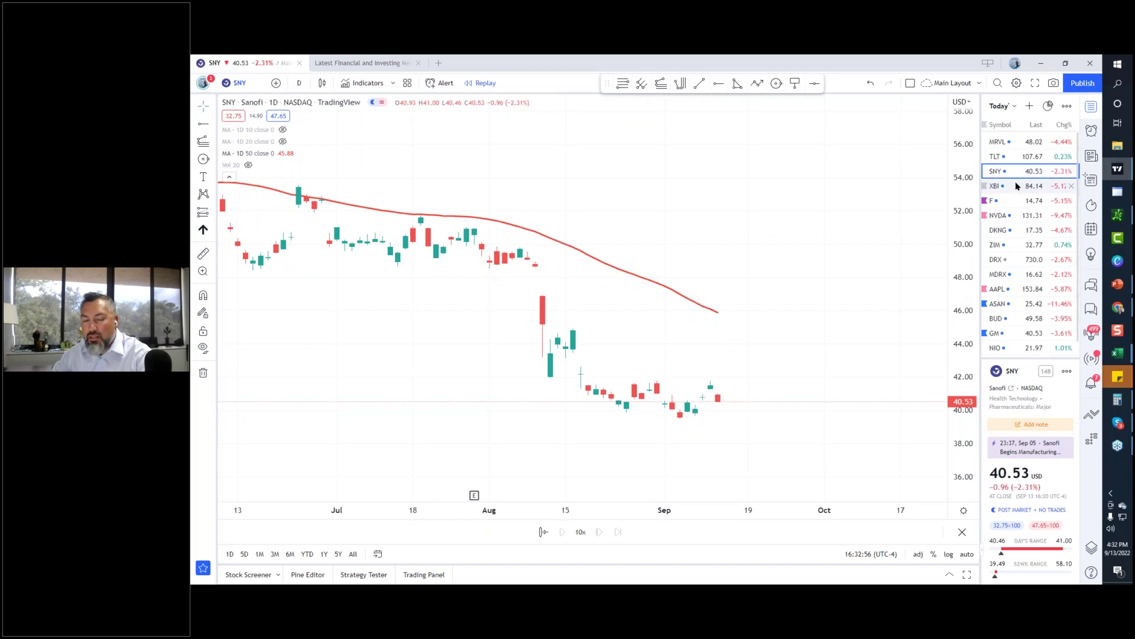
Show the XBI chart from the watchlist and hide both Fibonacci retracement drawings on it.
left_click(1017, 186)
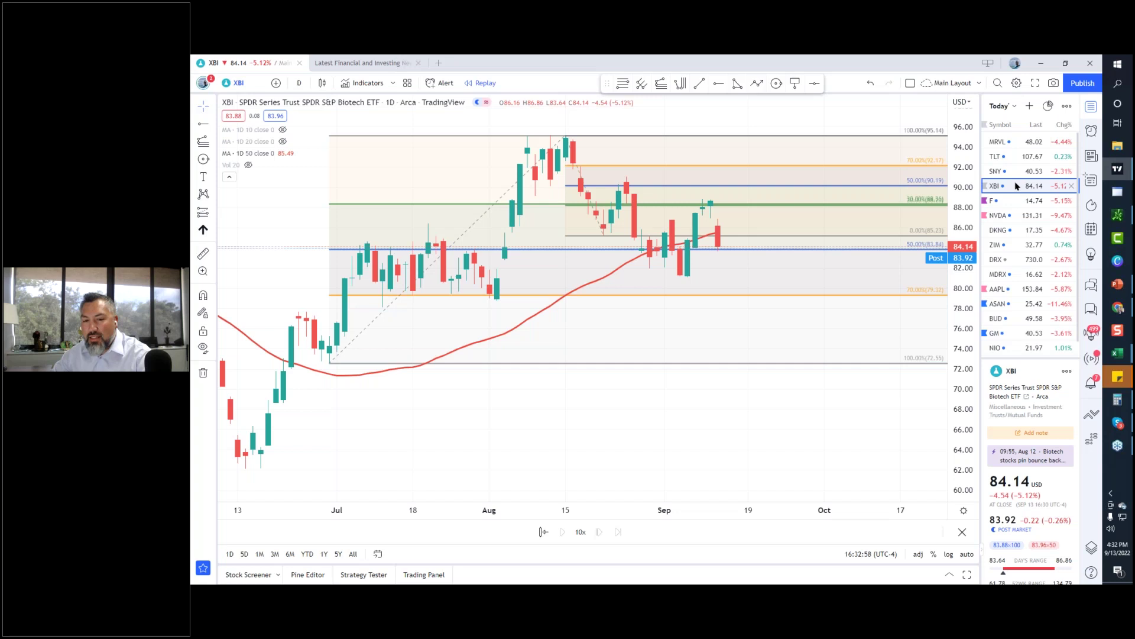
right_click(813, 188)
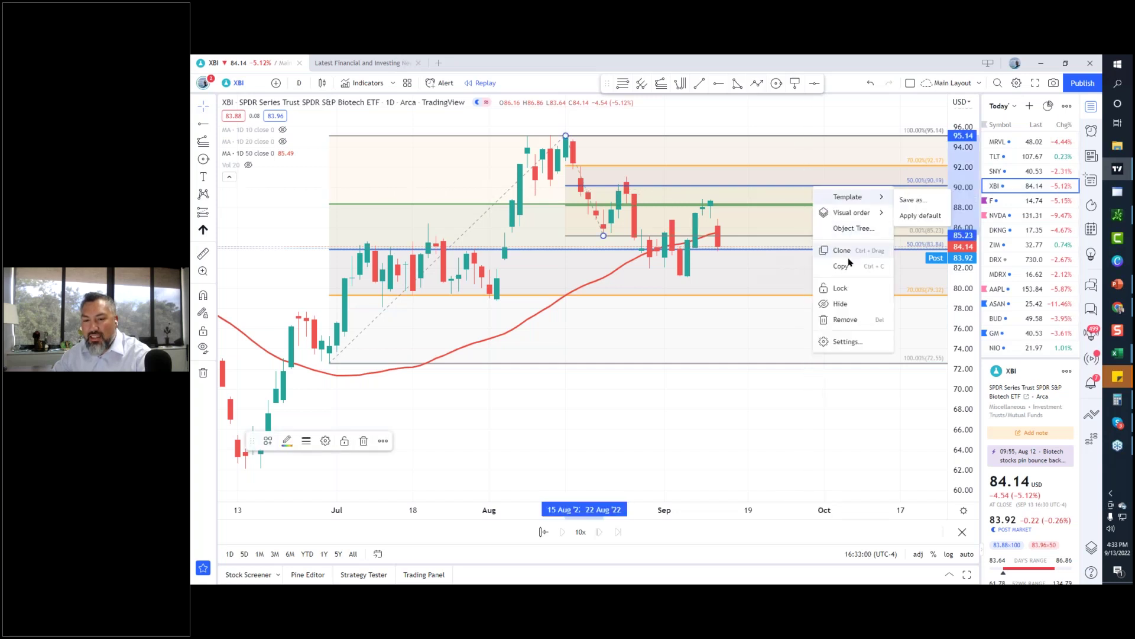
left_click(850, 308)
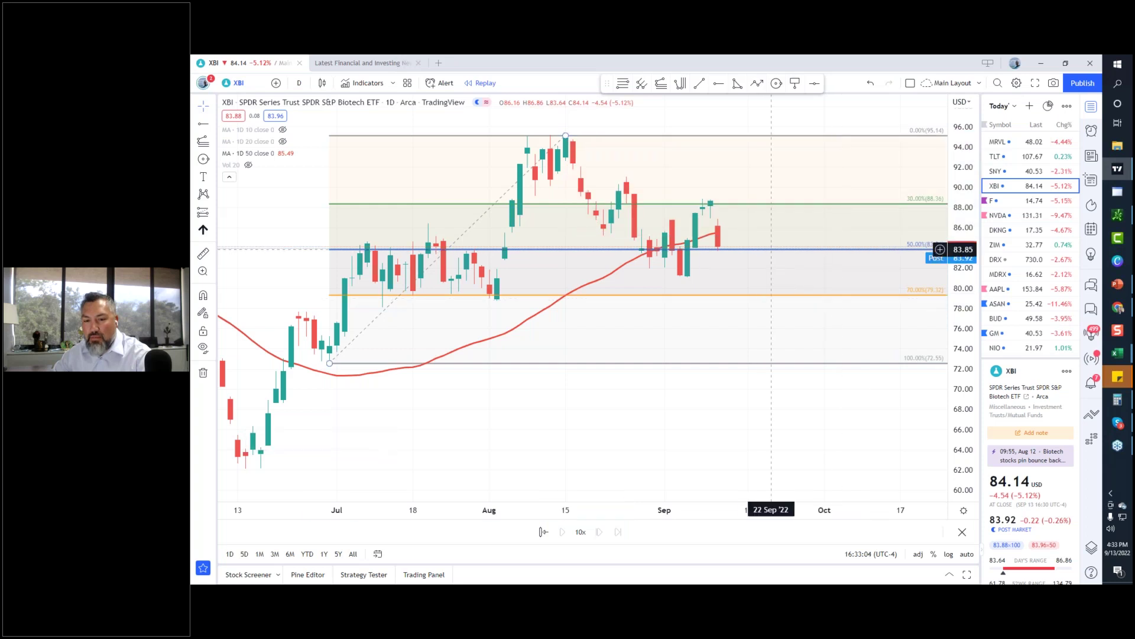
right_click(770, 251)
left_click(796, 367)
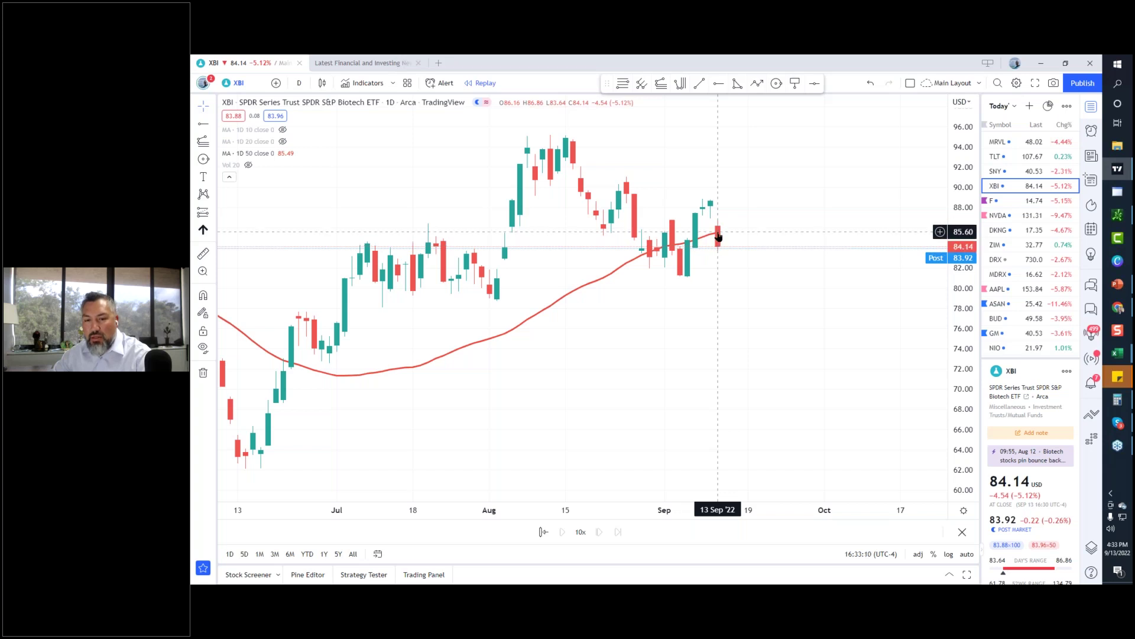
Review price against the 50-day average on the daily charts of F, NVDA, DKNG, ZIM, DRX and MDRX.
left_click(1013, 207)
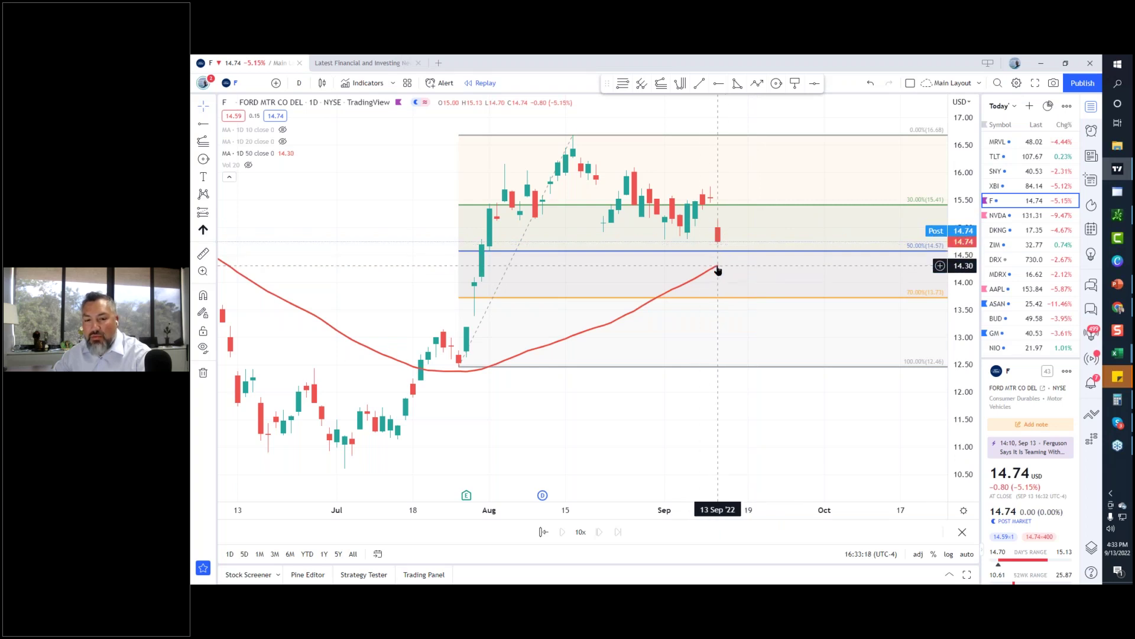
left_click(1003, 217)
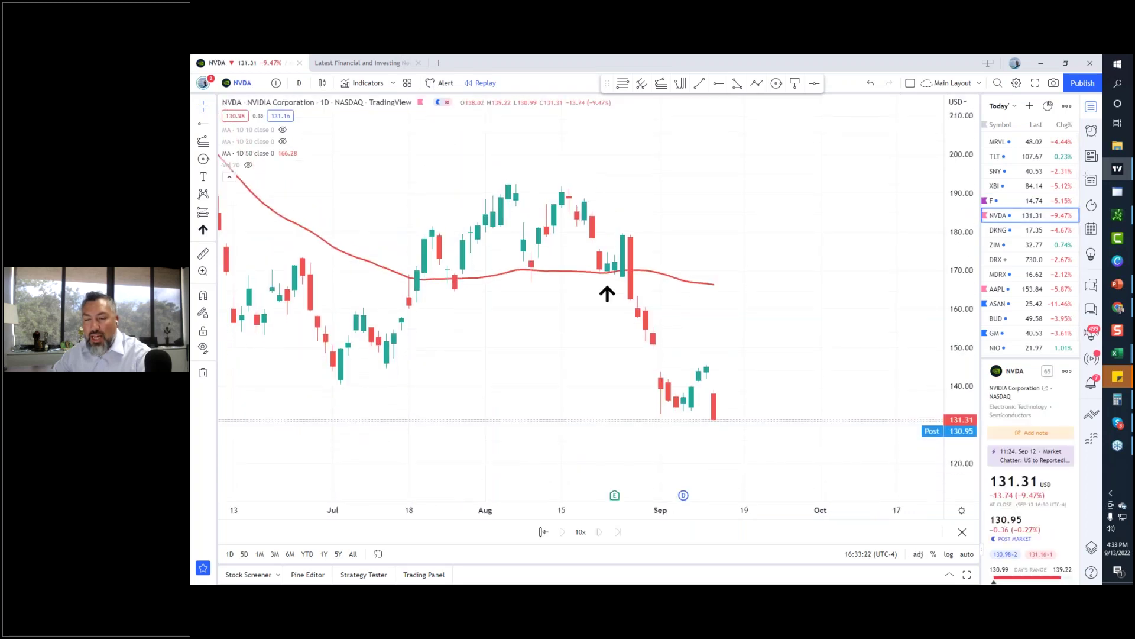
left_click(1033, 232)
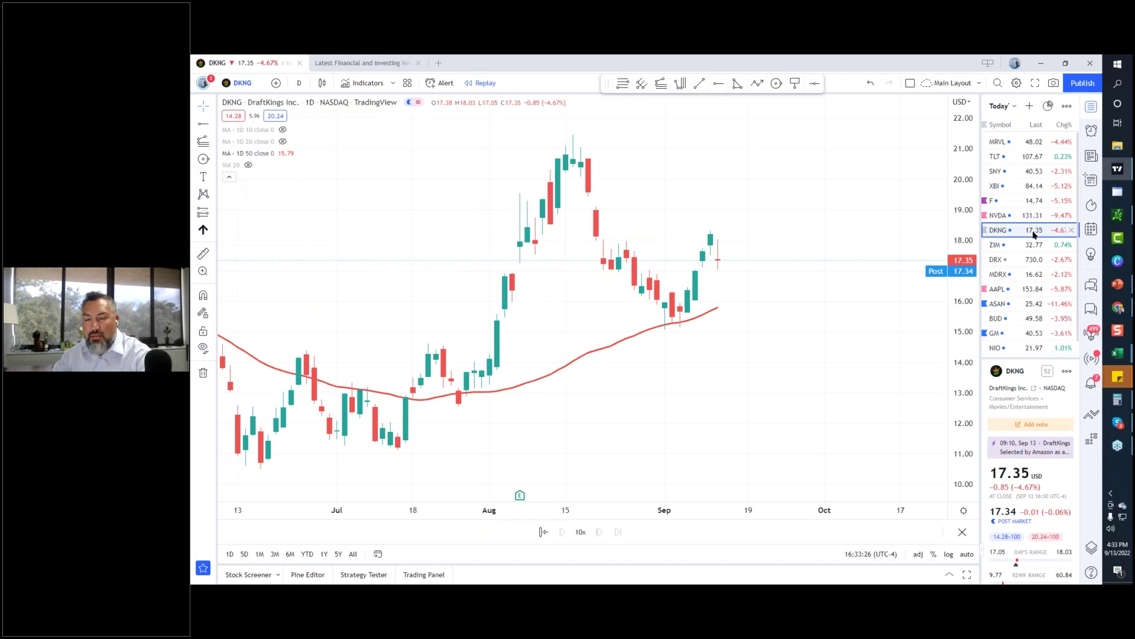
left_click(1032, 242)
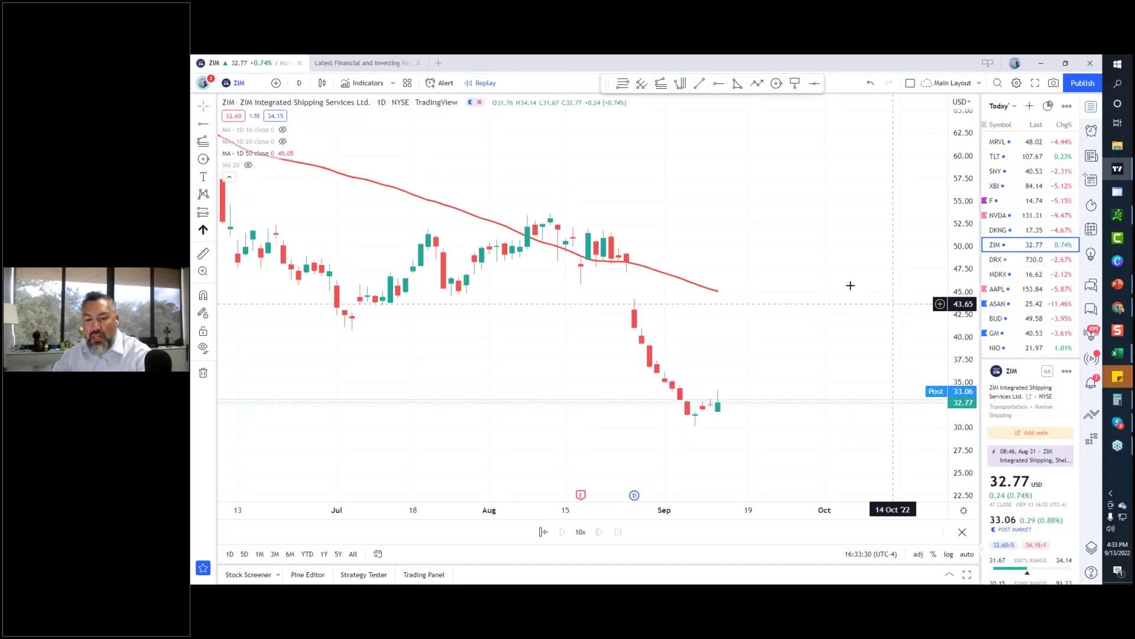
left_click(997, 260)
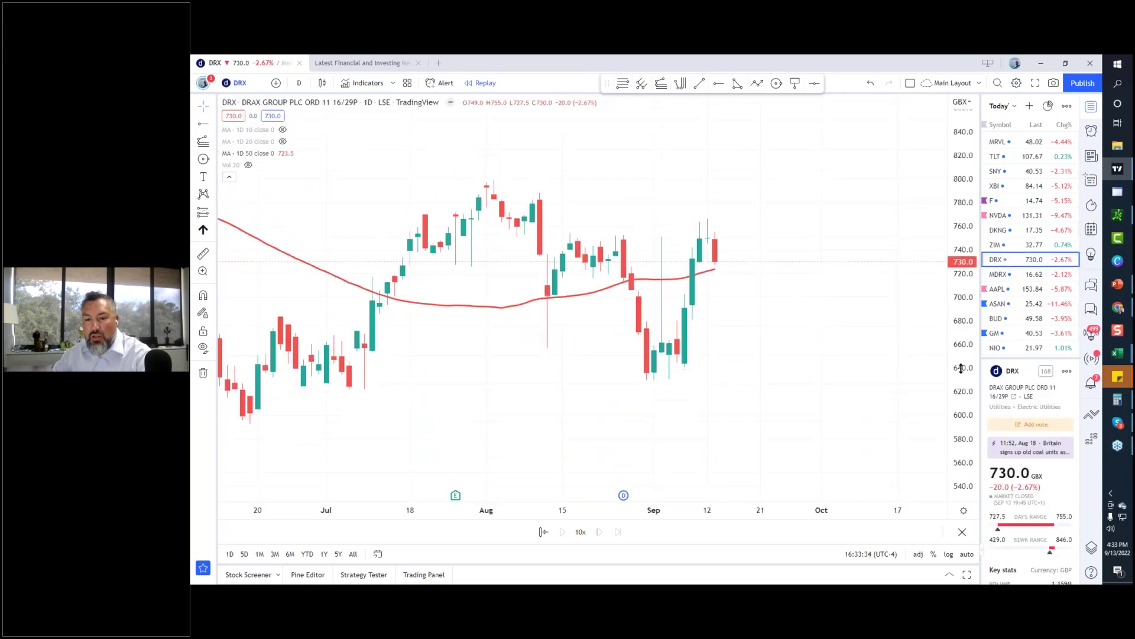
left_click(1044, 276)
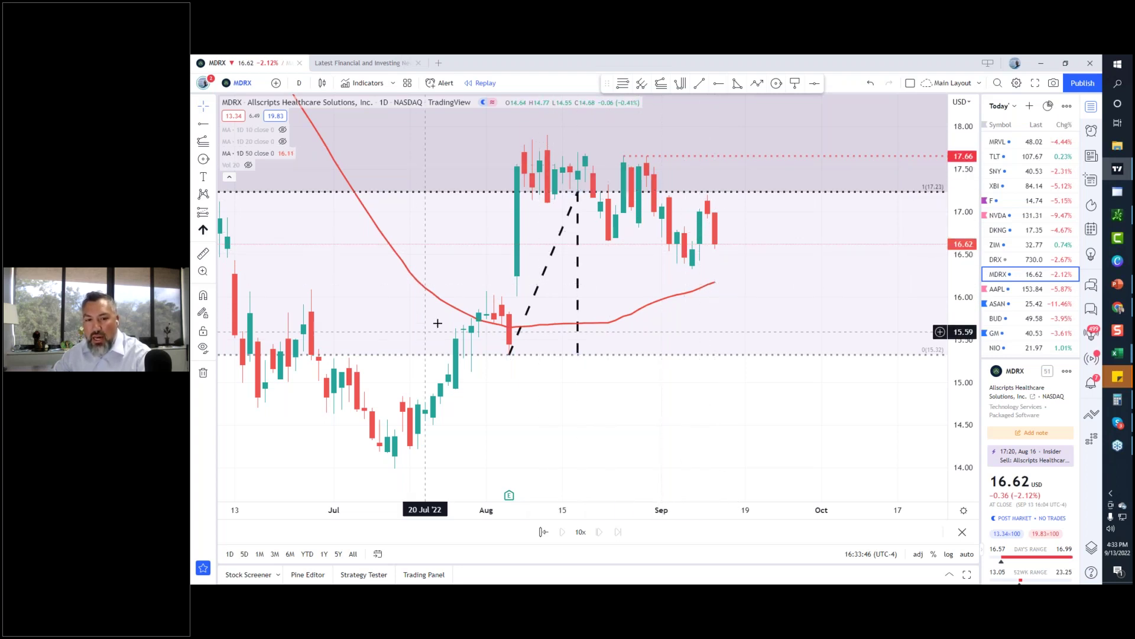
Review price against the 50-day average on the daily charts of AAPL, ASAN, BUD, GM, NIO and AGEN.
left_click(1022, 289)
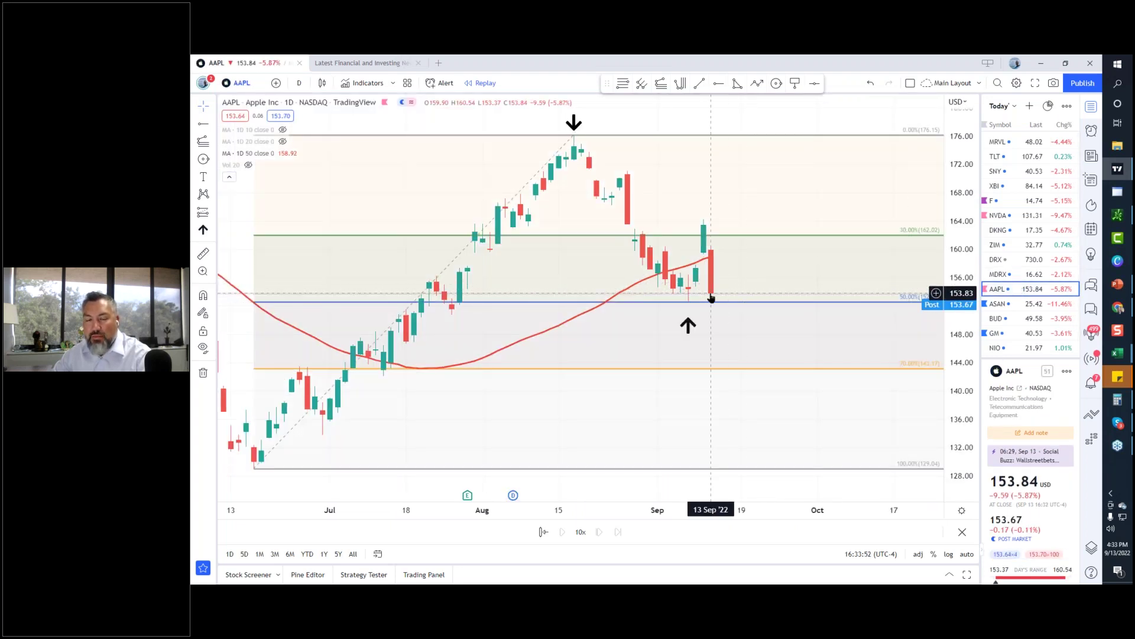
key("Down")
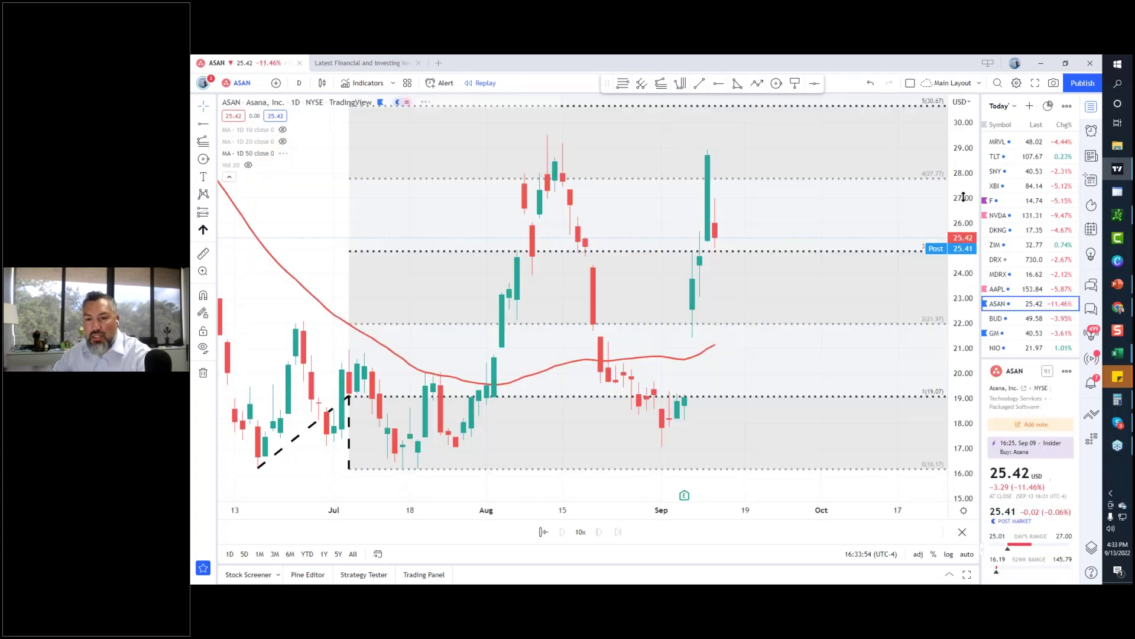
left_click_drag(968, 249, 966, 283)
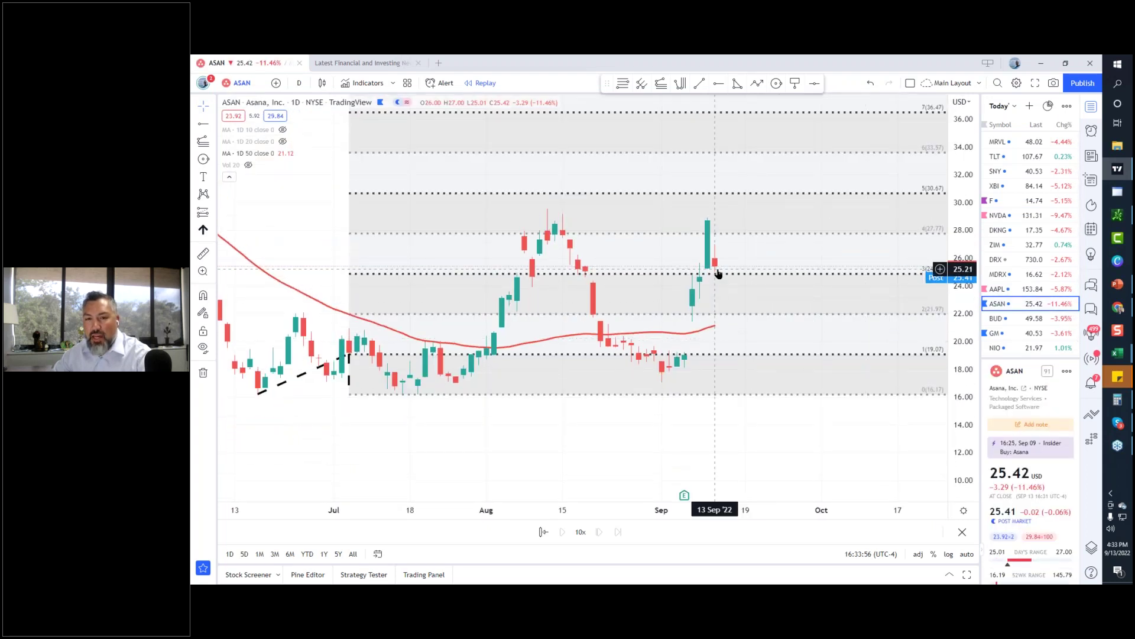
key("Down")
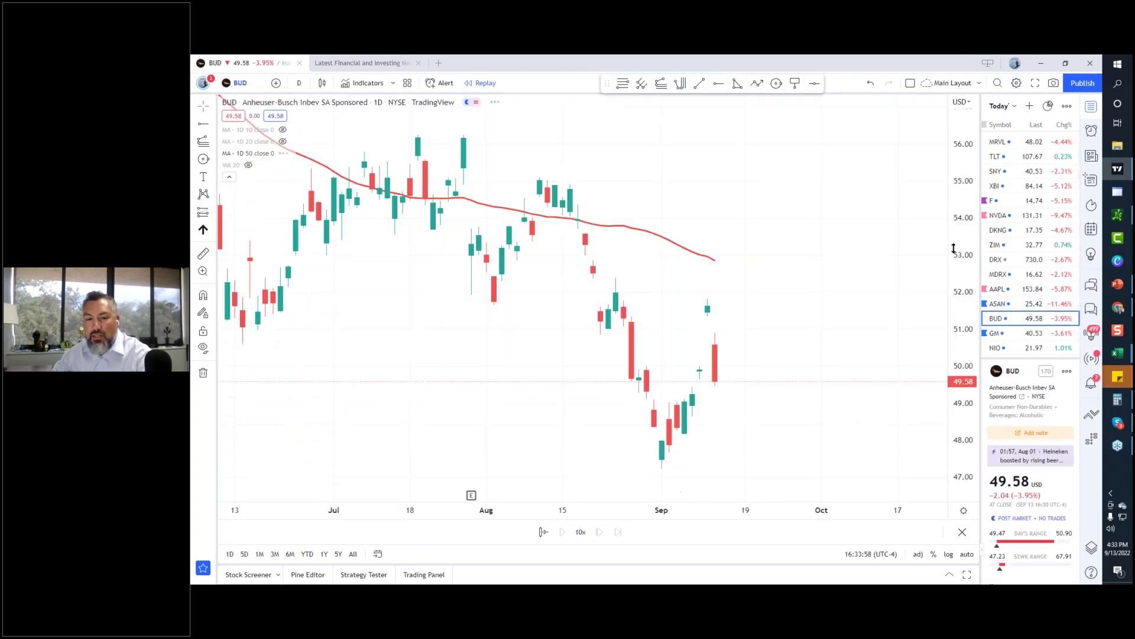
left_click_drag(961, 268, 961, 298)
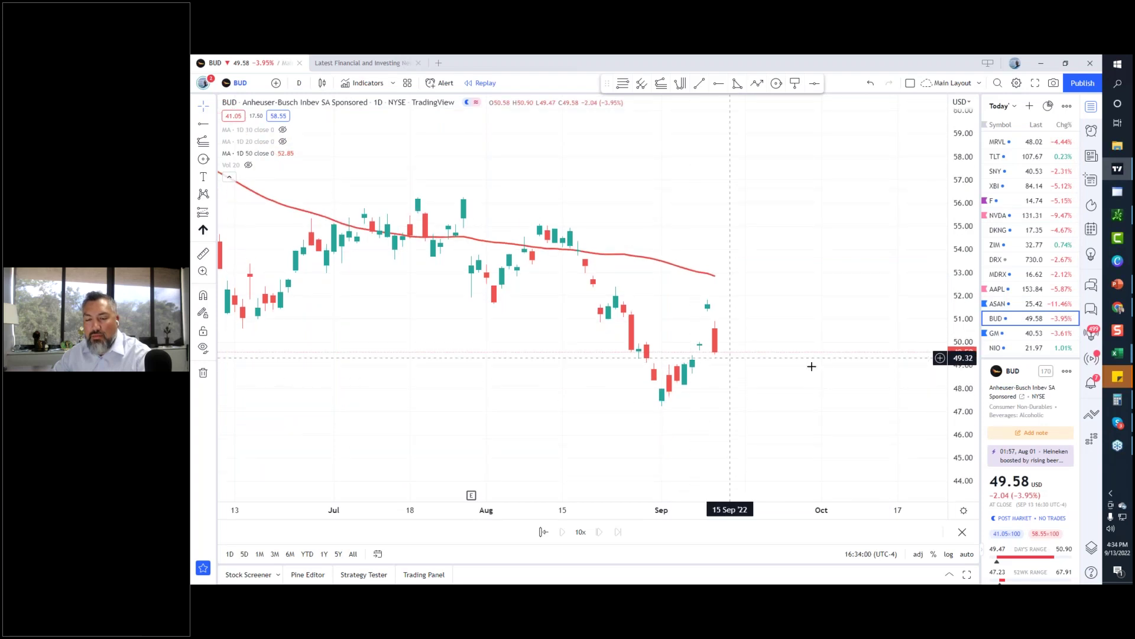
left_click(997, 333)
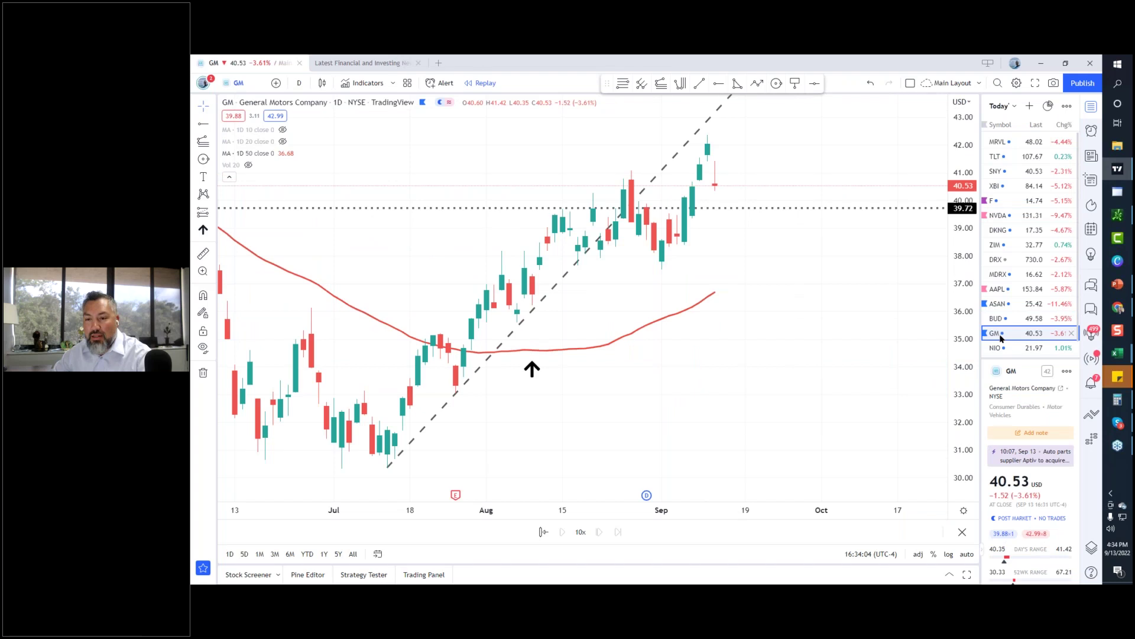
left_click(999, 348)
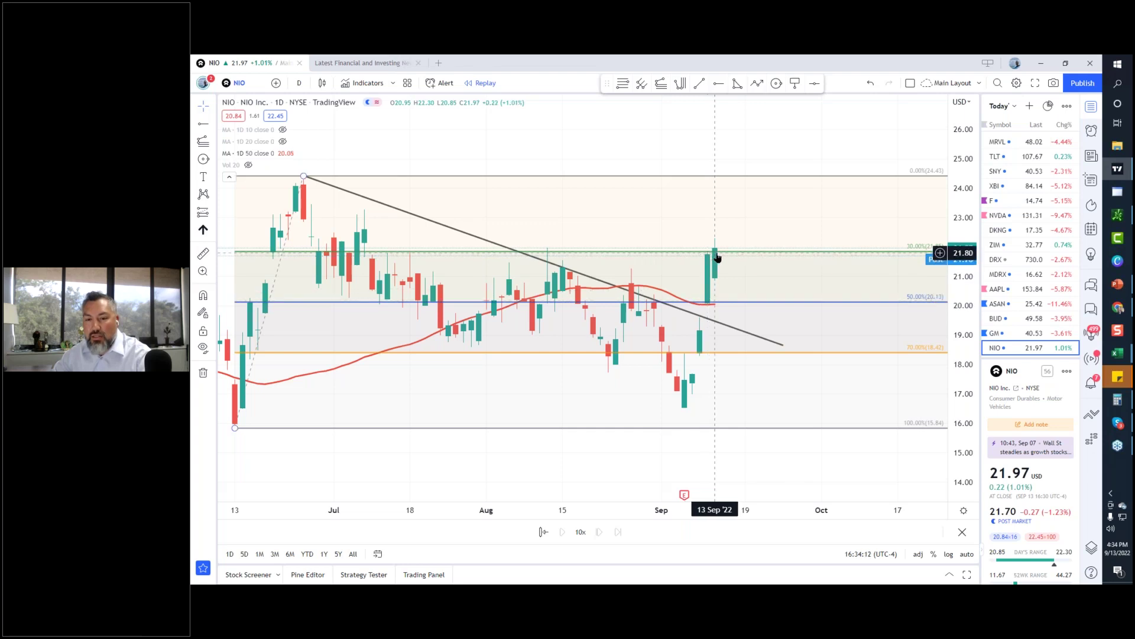
scroll(1039, 332, "down", 1)
left_click(1000, 349)
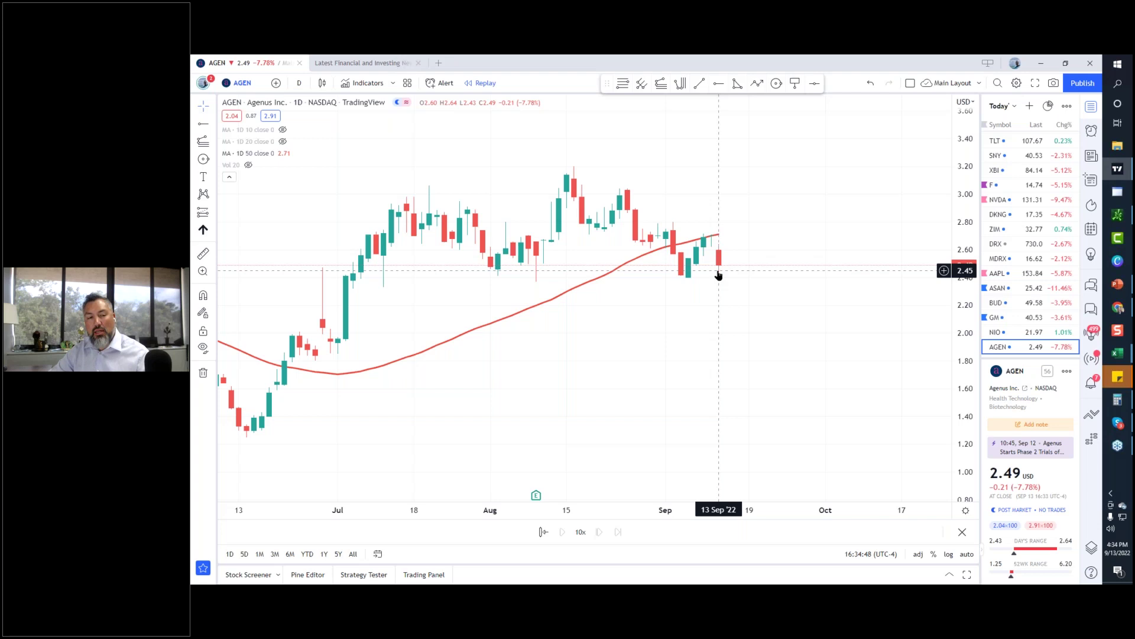
Show the hidden 10-day and 20-day moving averages alongside the 50-day average on the AGEN chart.
scroll(719, 275, "down", 2)
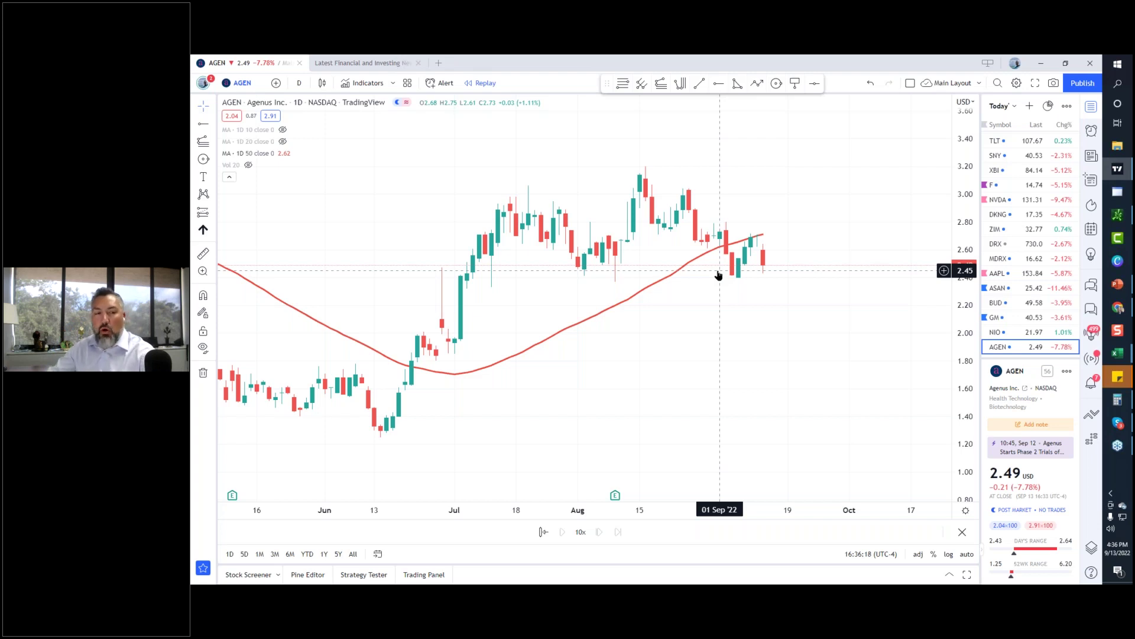
left_click(283, 130)
left_click(283, 141)
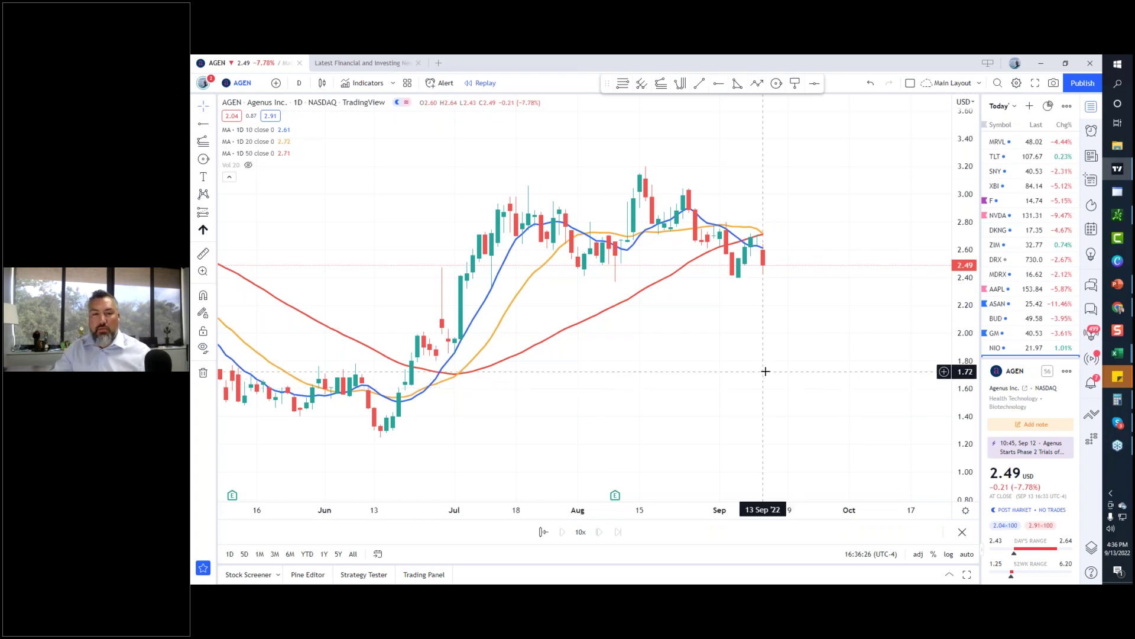
Show the AAPL chart from the watchlist and bring the empty area above its candles into view.
left_click_drag(700, 106, 697, 407)
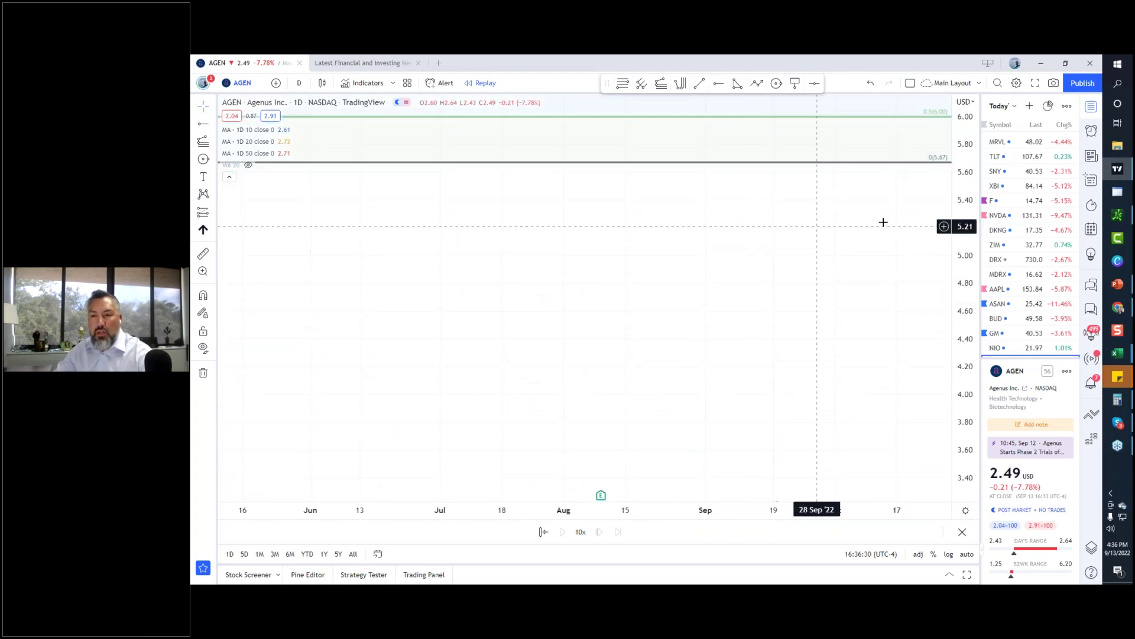
key("Down")
key("Down")
key("Down")
key("Down")
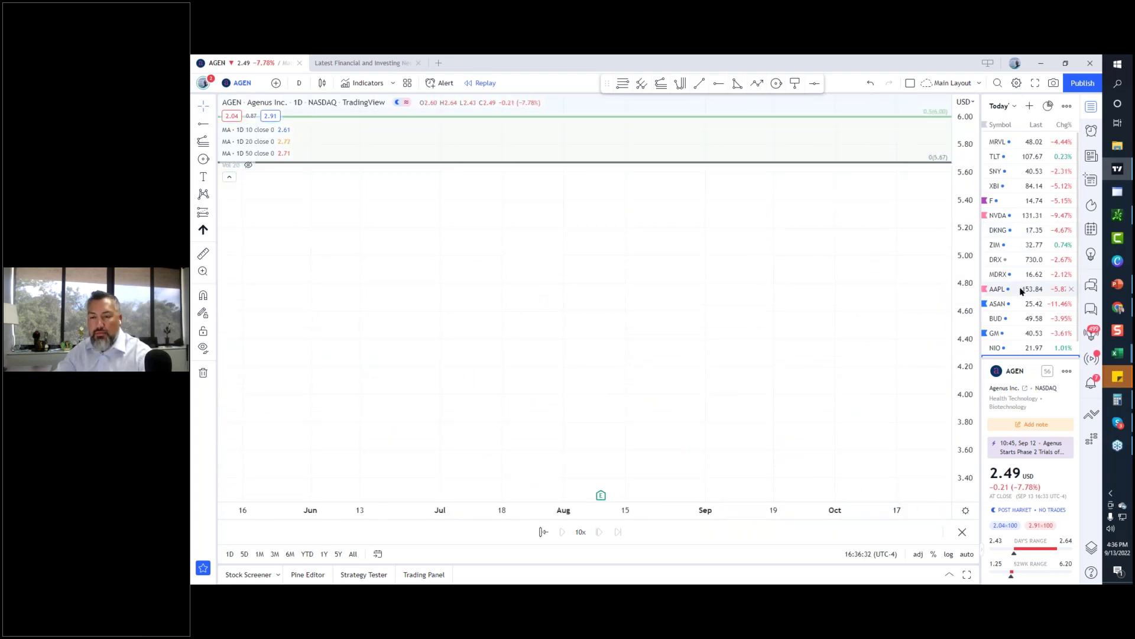
mouse_move(727, 172)
left_mouse_down()
mouse_move(727, 500)
mouse_move(685, 567)
left_mouse_up()
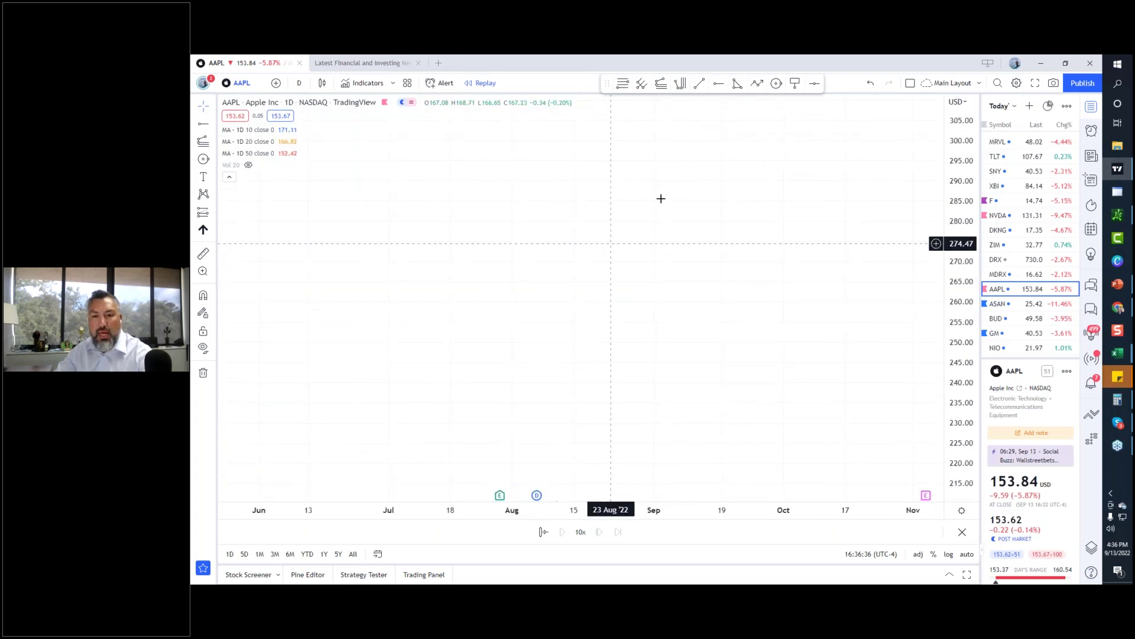
Draw a green arrow path rising from about 249 to 275, pulling back to about 260, and rising again to about 300.
left_click(758, 85)
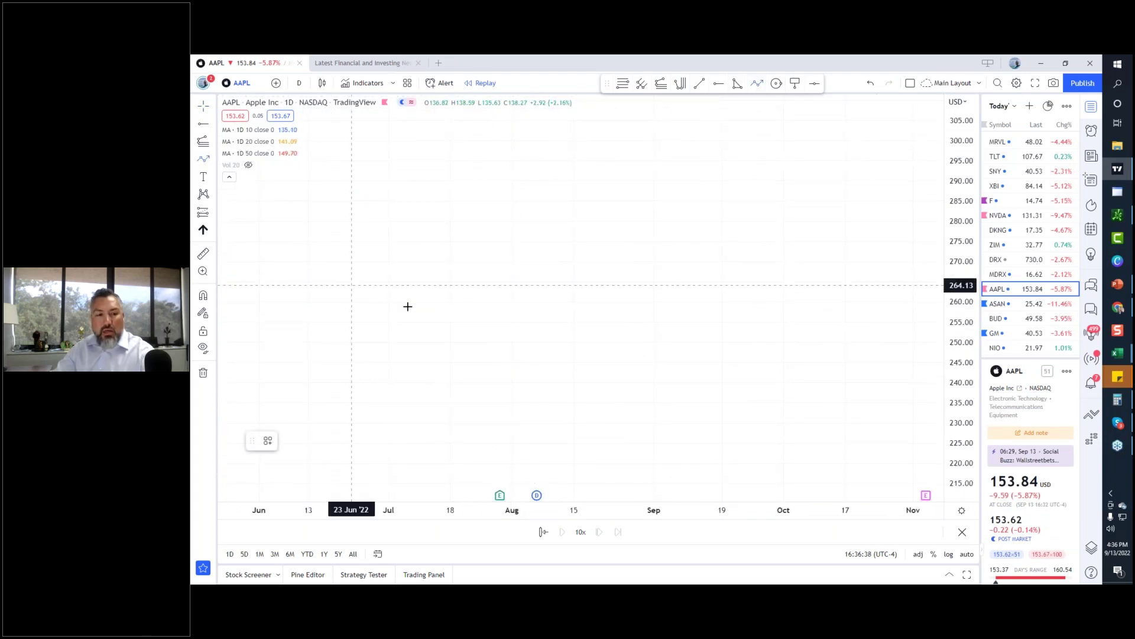
left_click(506, 346)
left_click(586, 241)
left_click(648, 300)
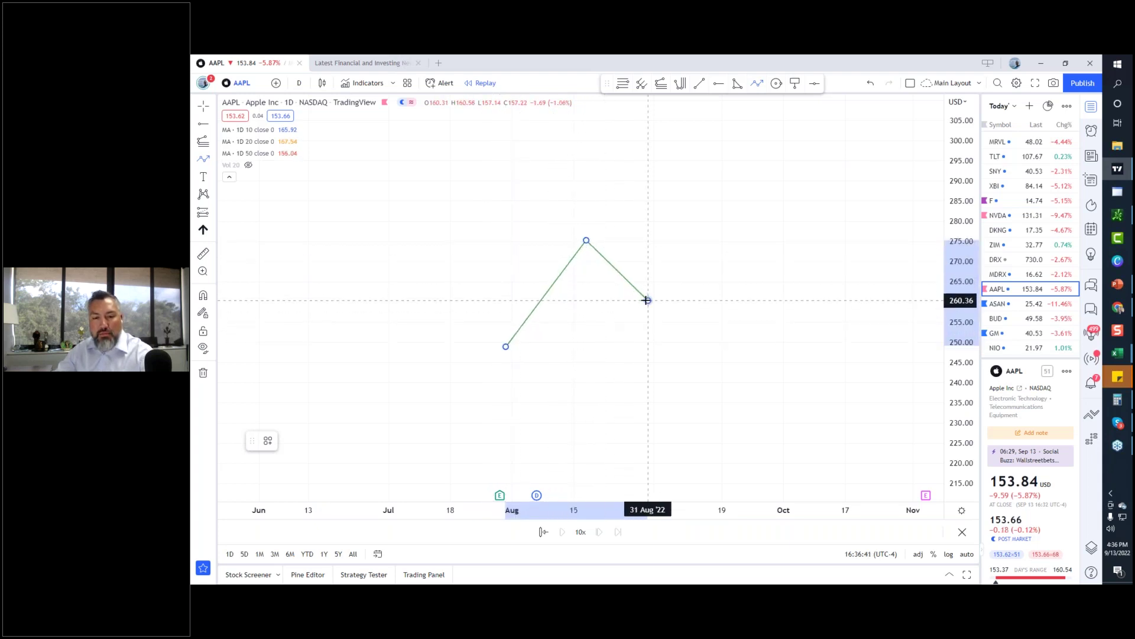
left_click(728, 179)
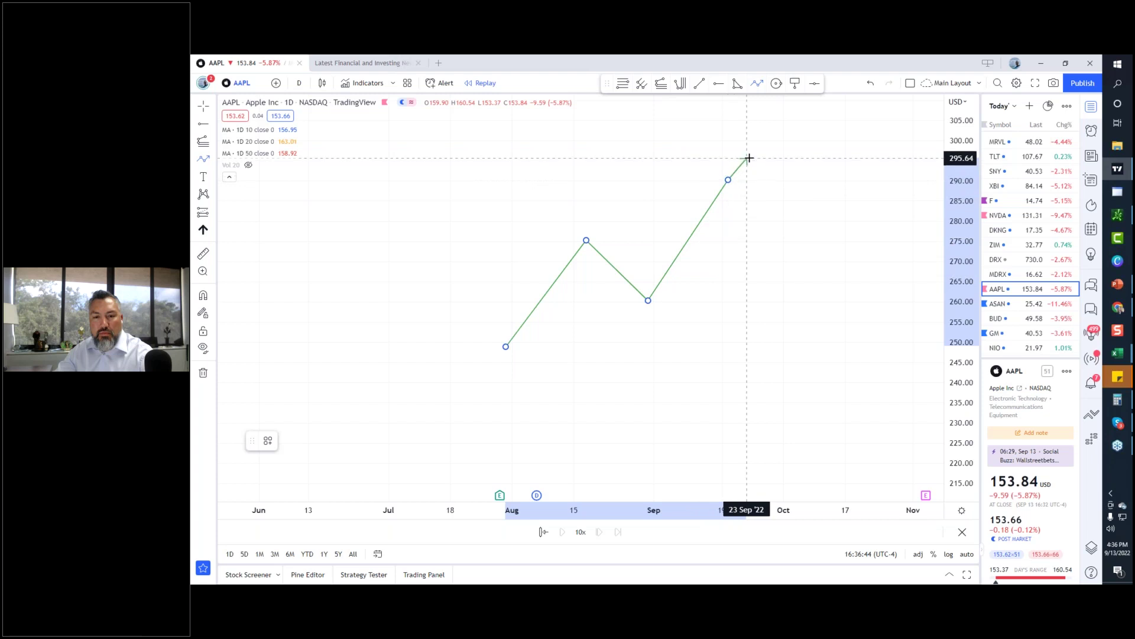
double_click(760, 140)
left_click(729, 308)
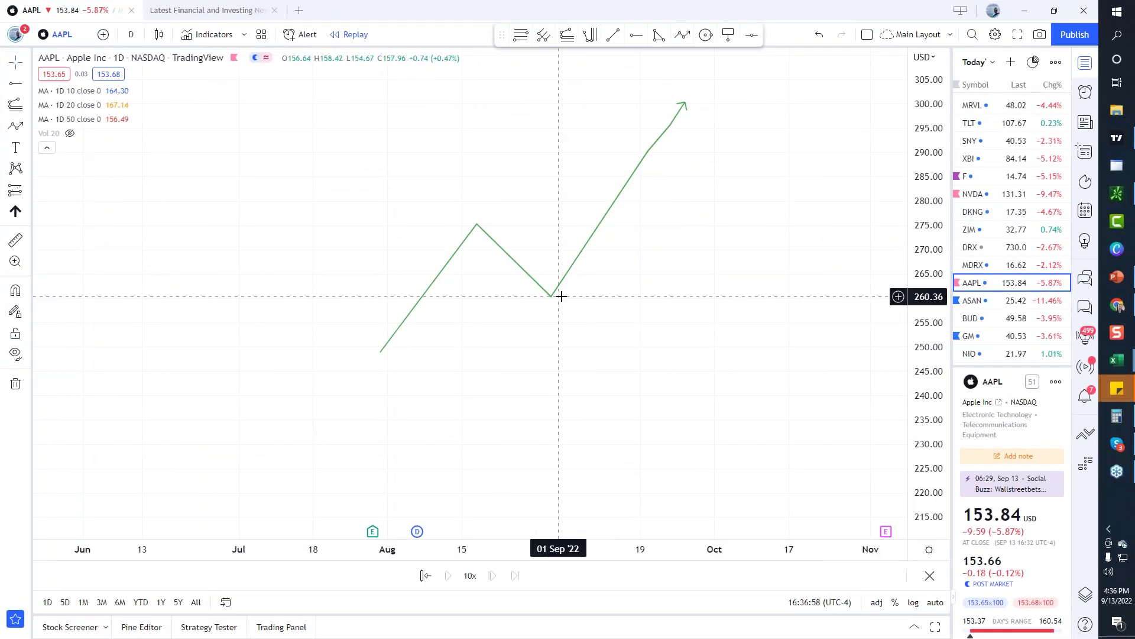
Add the text label "Extension" and place it beside the path's first rising leg.
left_click_drag(627, 322, 585, 351)
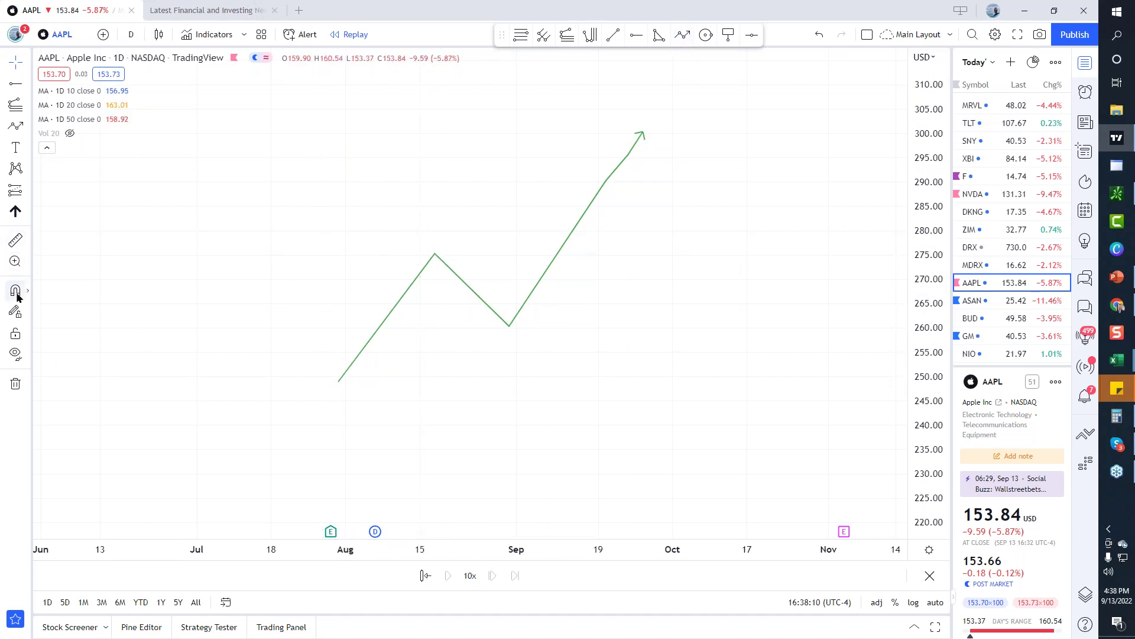
left_click(15, 147)
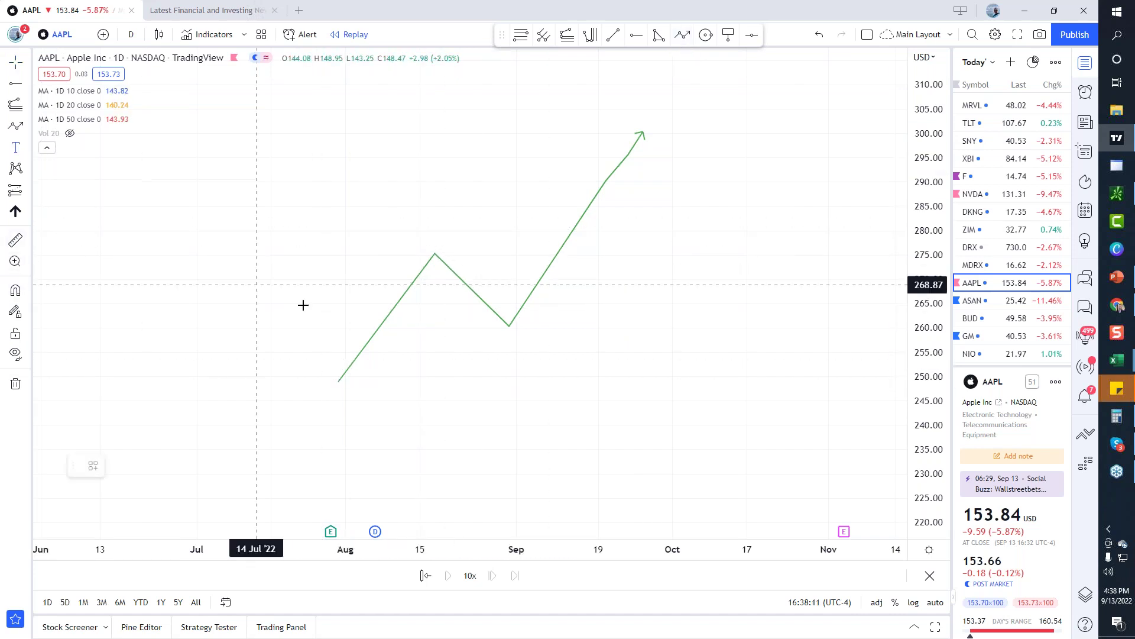
left_click(355, 290)
type("Ex")
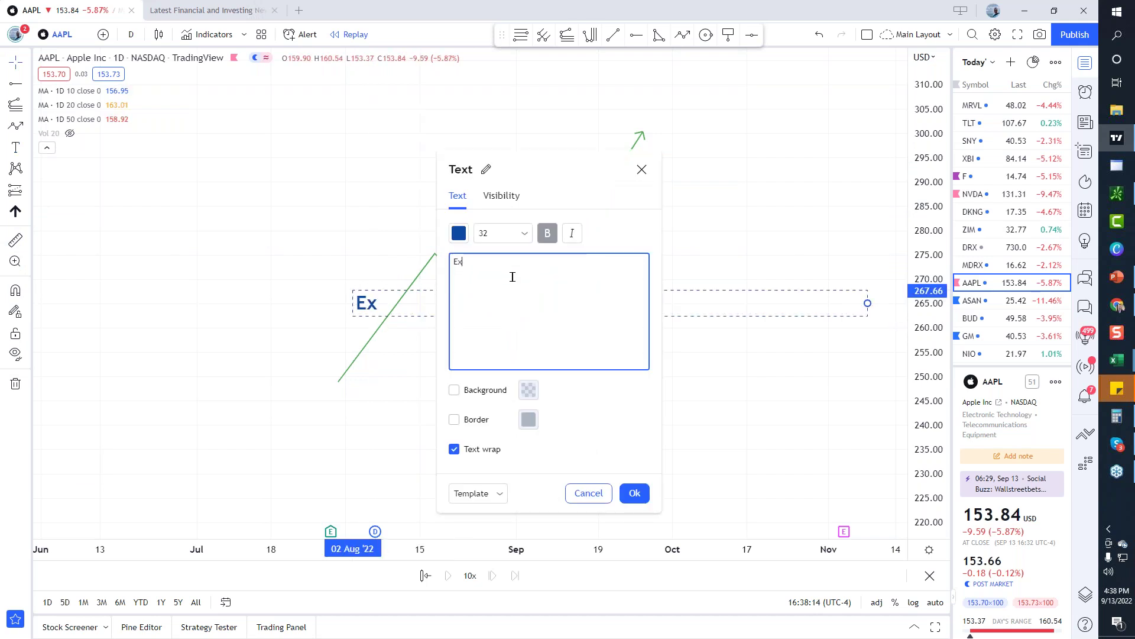
type("tension")
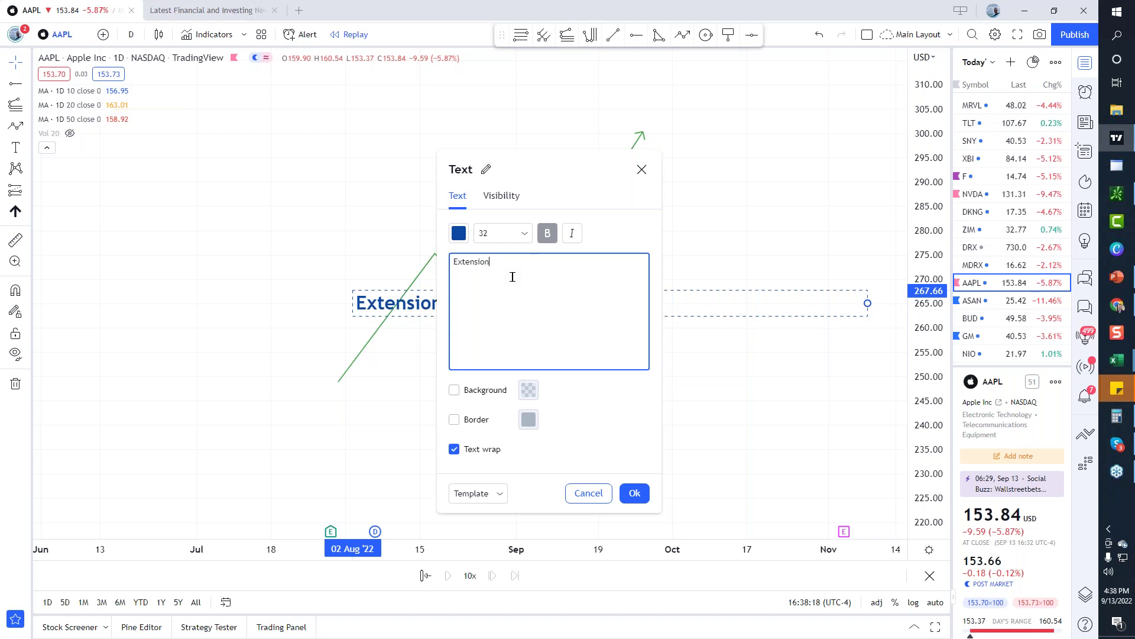
left_click(635, 493)
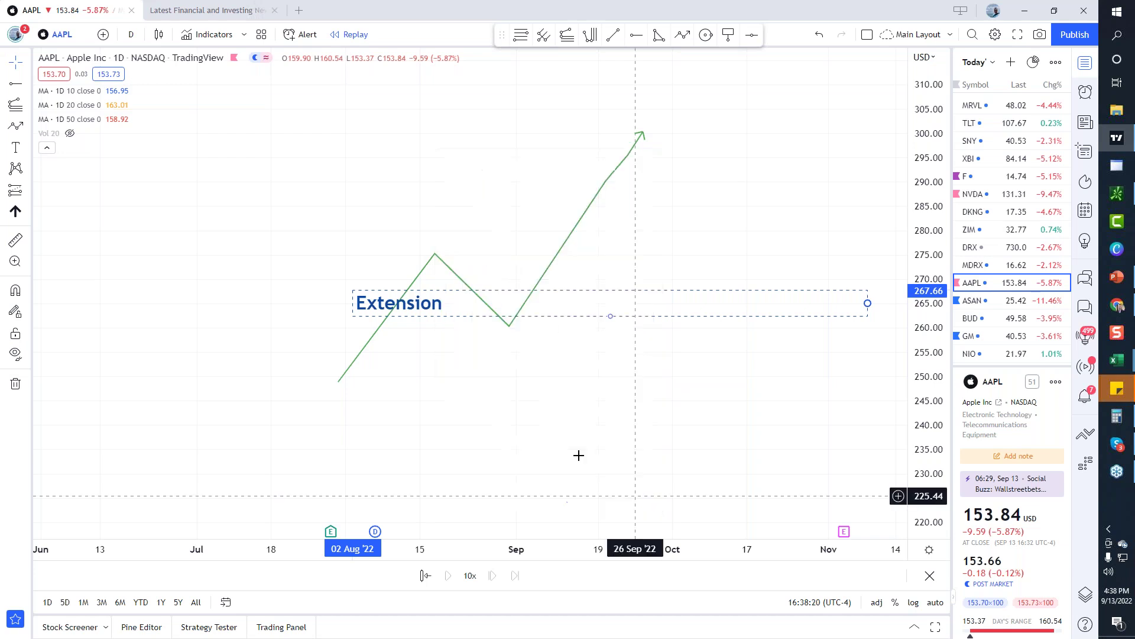
mouse_move(438, 309)
left_mouse_down()
mouse_move(341, 312)
mouse_move(354, 325)
mouse_move(346, 290)
mouse_move(467, 372)
left_mouse_up()
left_click(317, 317)
Add the text label "Retracement" beneath the pullback's low and shift the "Extension" label further away from the first rising leg.
double_click(467, 370)
type("Re")
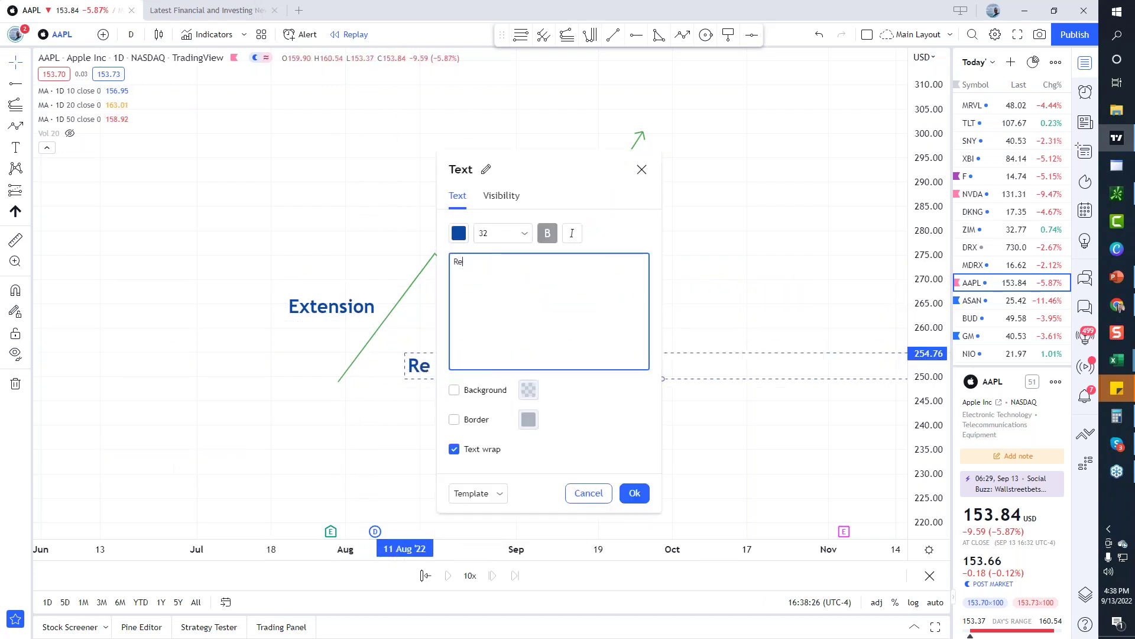
type("tracement")
left_click(642, 500)
left_click_drag(514, 370, 549, 353)
left_click(313, 305)
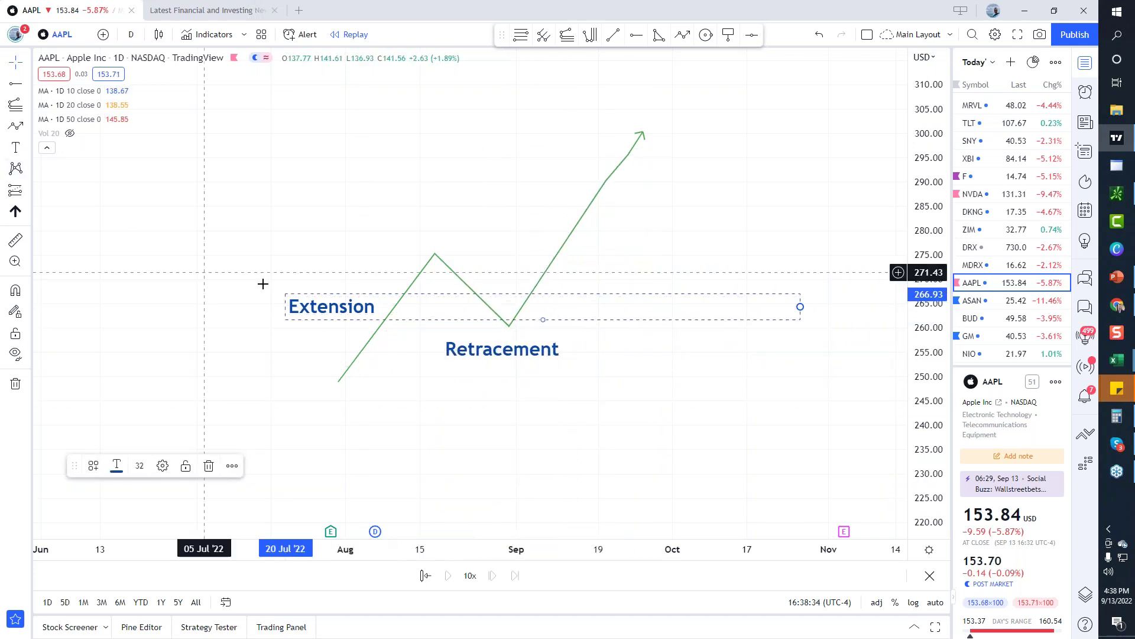
left_click_drag(331, 307, 317, 306)
left_click(317, 253)
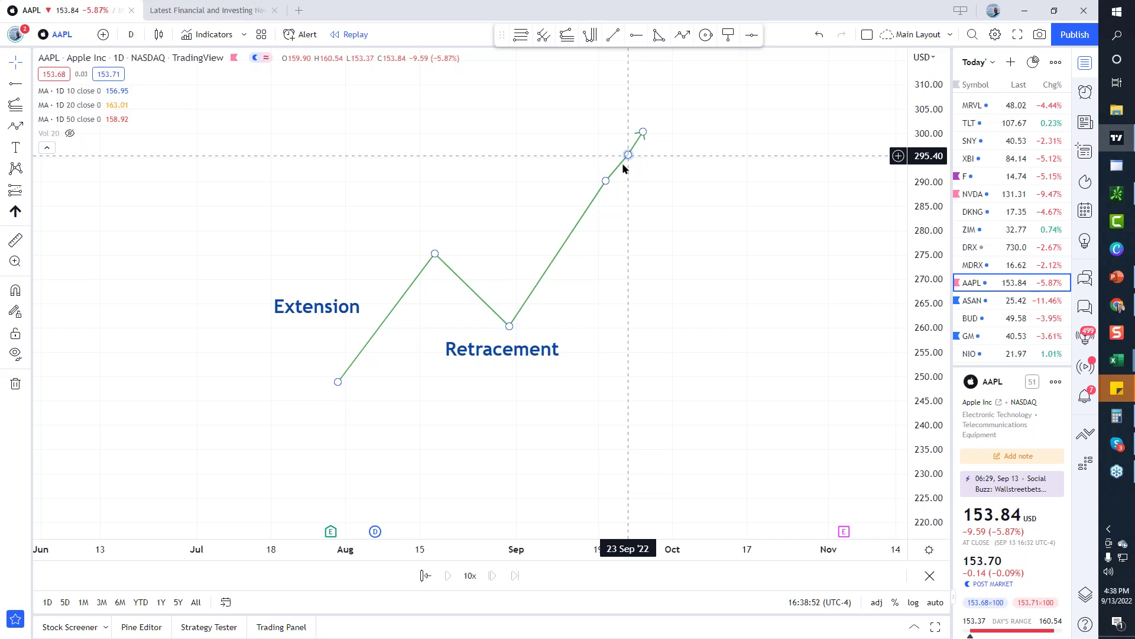
Draw a dotted purple horizontal ray from the starting point of the green path at about 249.
left_click(390, 321)
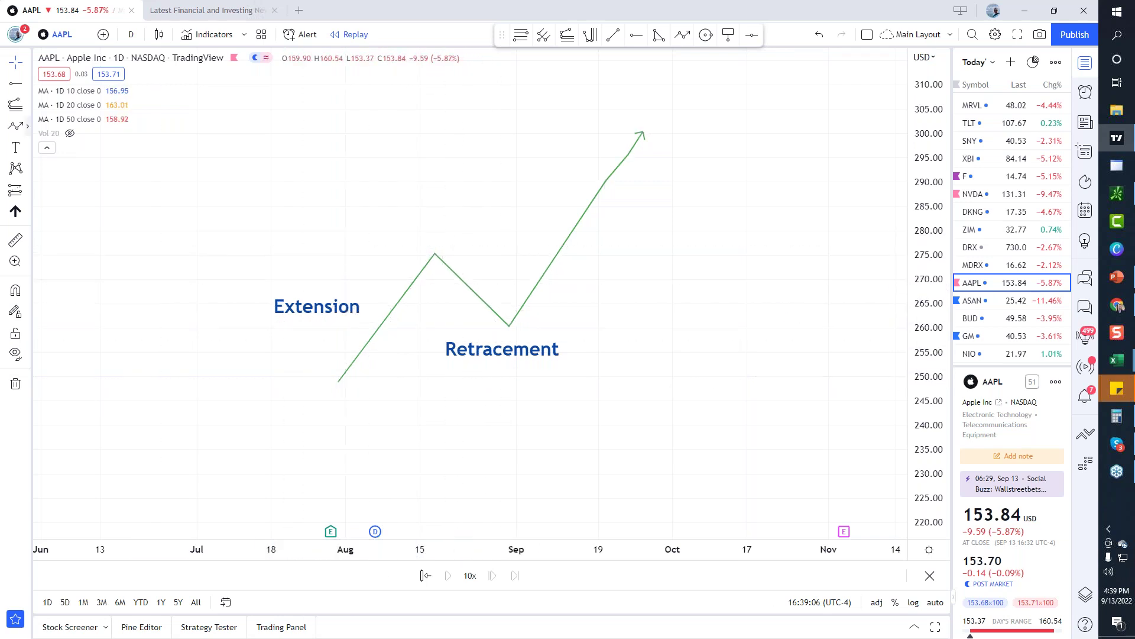
left_click(337, 381)
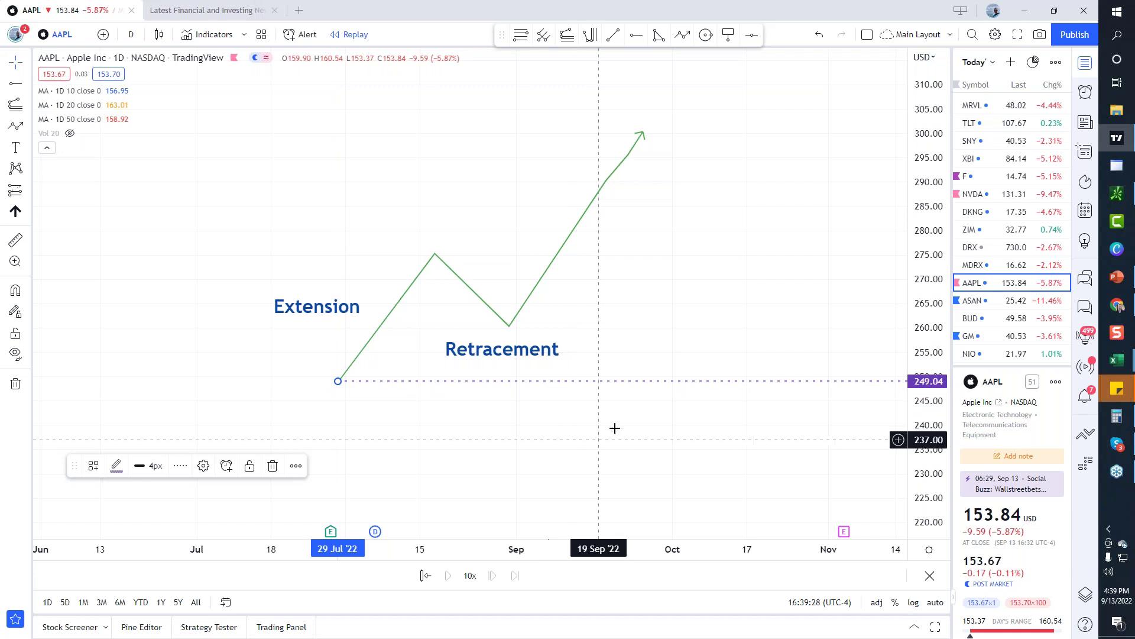
On the F chart, draw circles around the late-July candles crossing the 50-day average and around the latest September candles.
left_click(993, 182)
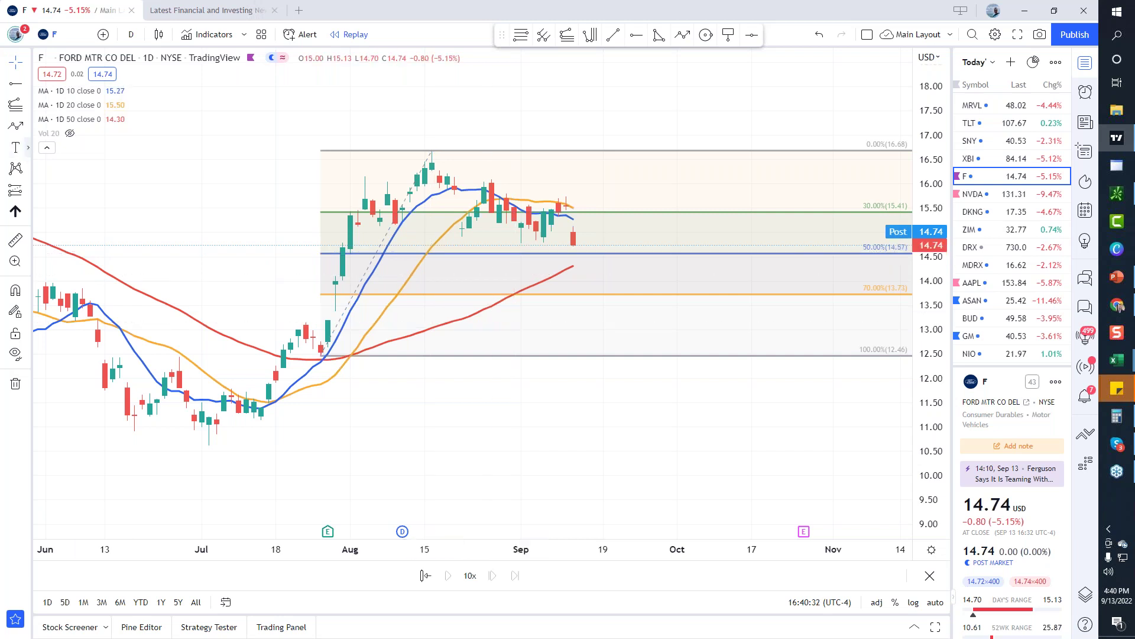
left_click(705, 34)
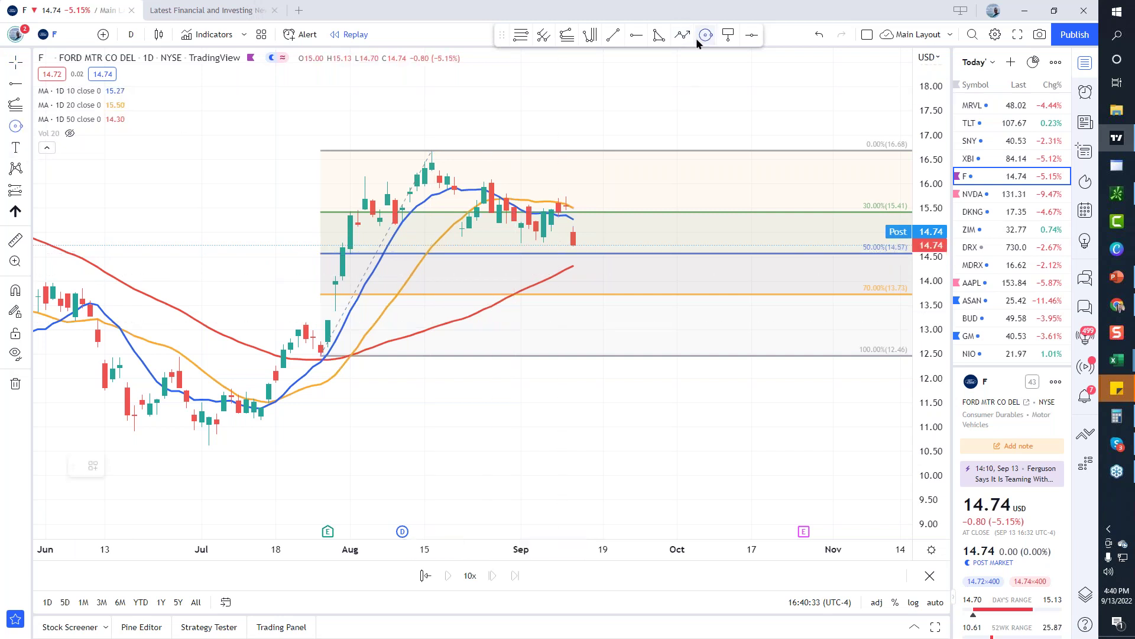
left_click(273, 342)
left_click(298, 361)
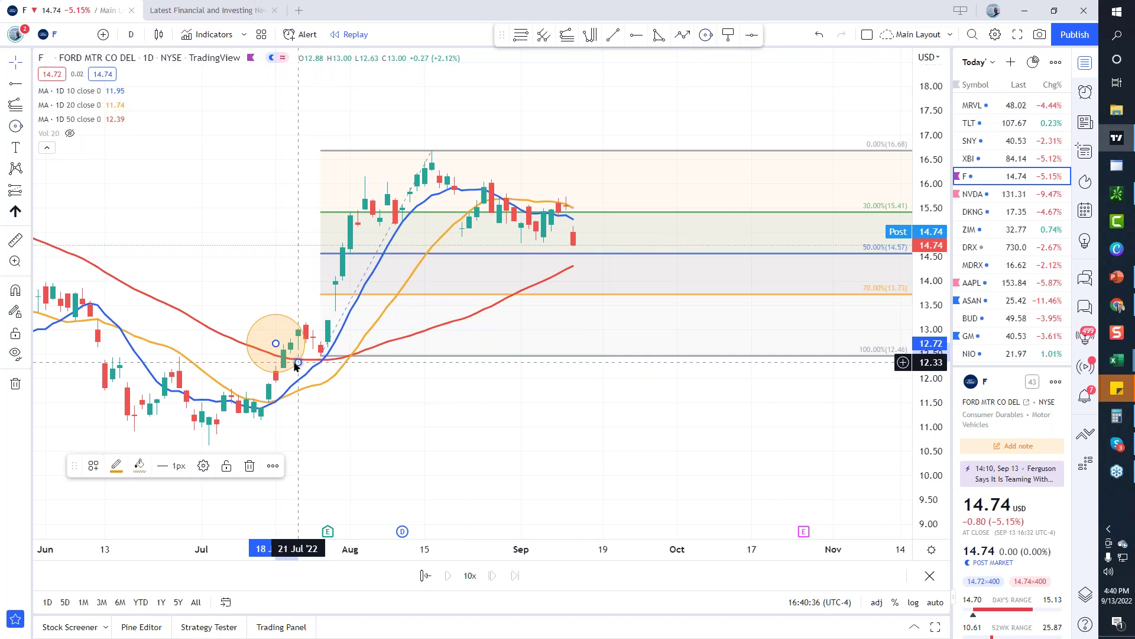
key("Escape")
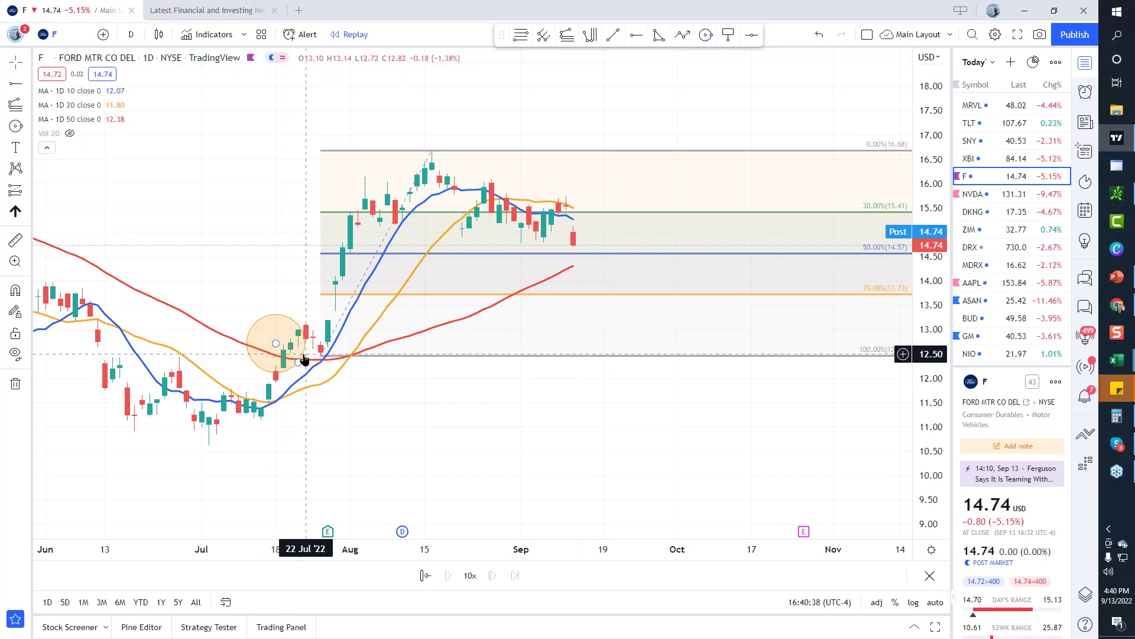
left_click_drag(303, 359, 335, 370)
key("Escape")
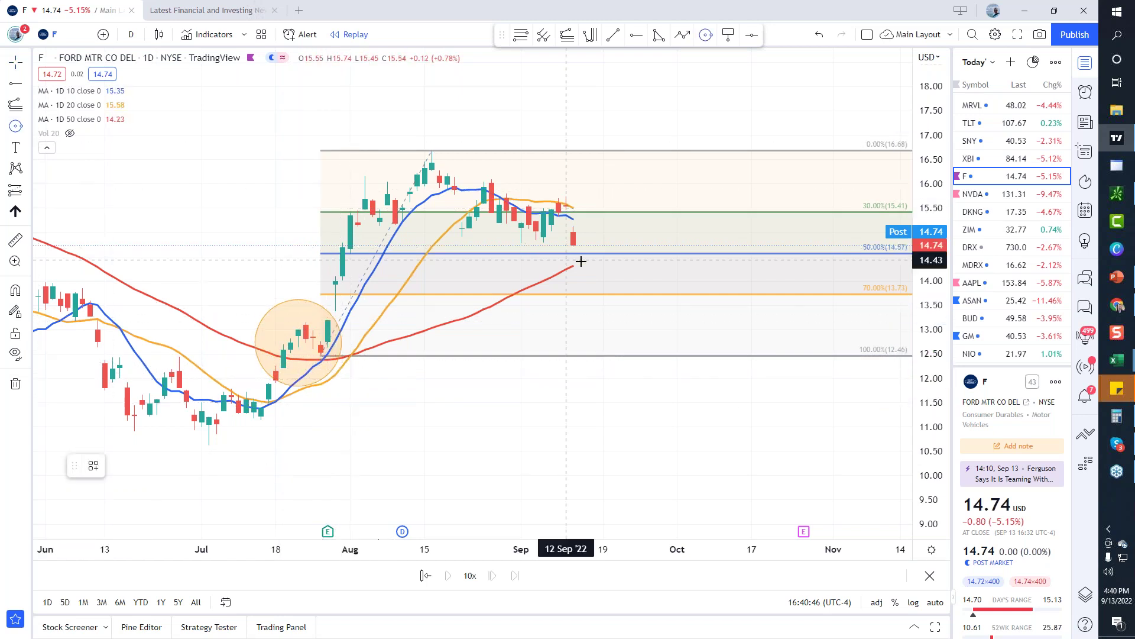
left_click_drag(556, 242, 600, 275)
key("Escape")
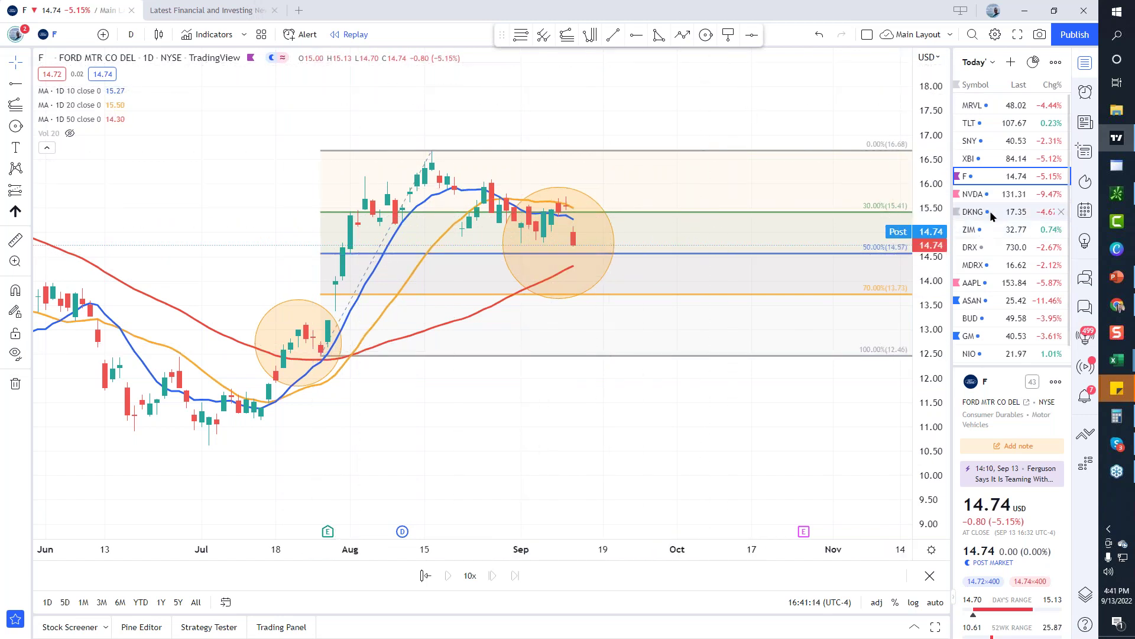
Return to the AAPL chart and bring the labelled extension and retracement drawing into view.
left_click(993, 283)
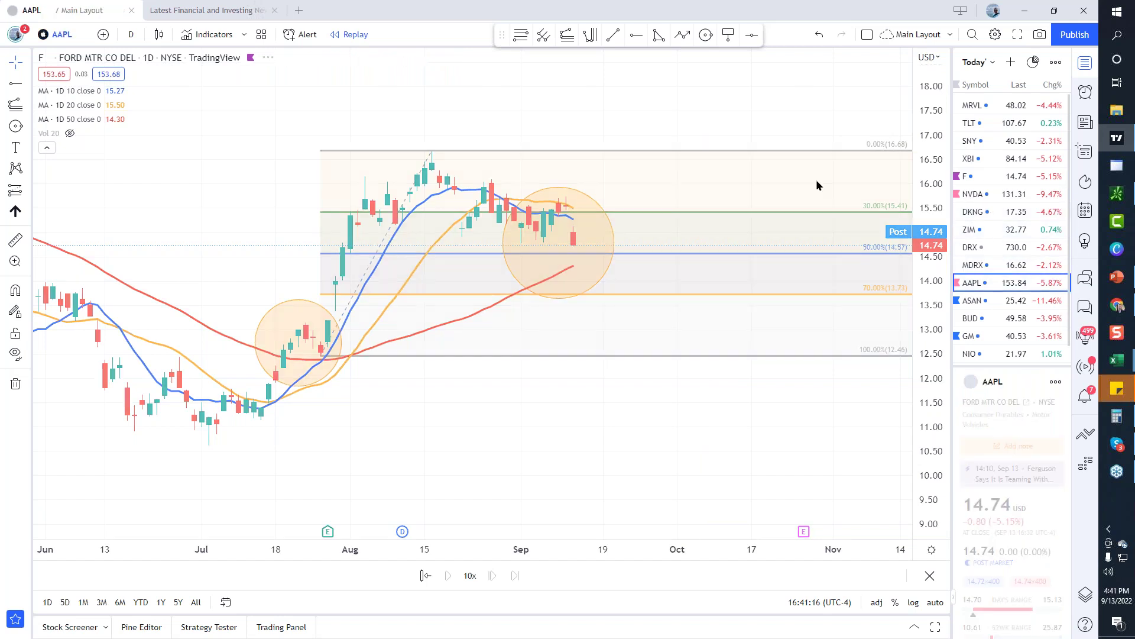
left_click_drag(605, 158, 499, 495)
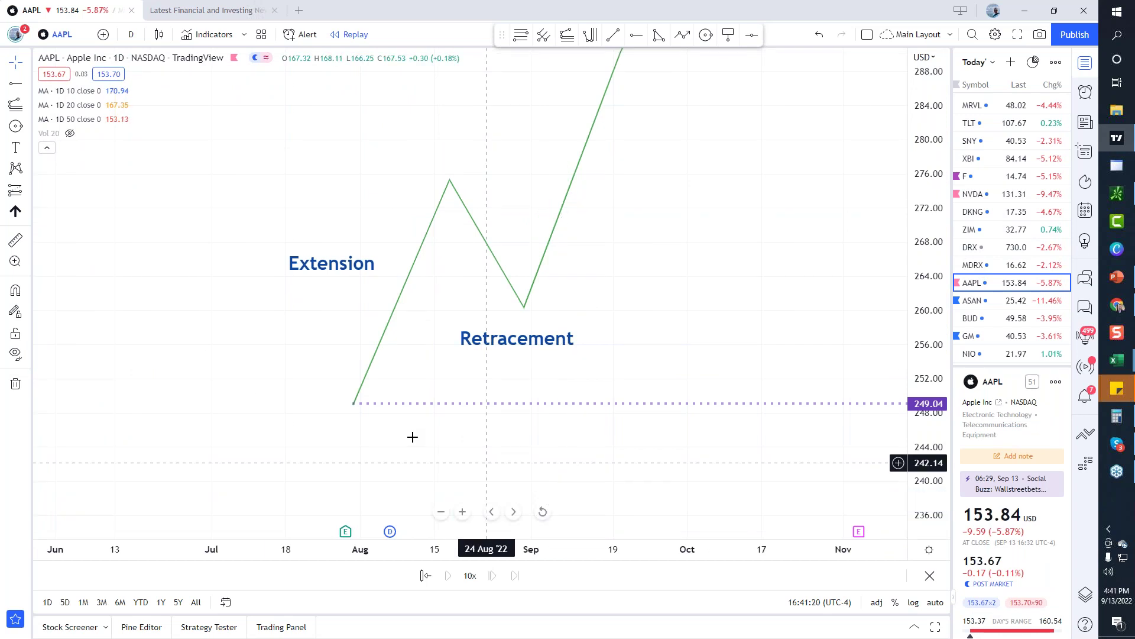
Draw a circle around the starting point of the green path, at the origin of the dotted purple ray.
left_click(353, 404)
left_click_drag(353, 403, 353, 408)
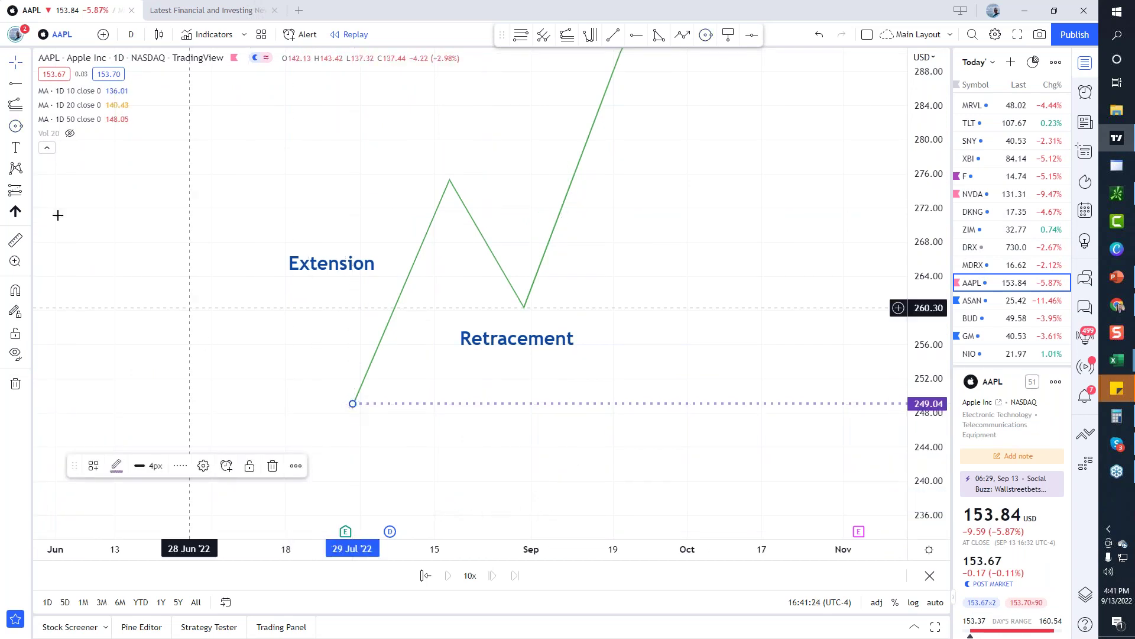
left_click(16, 126)
left_click(337, 395)
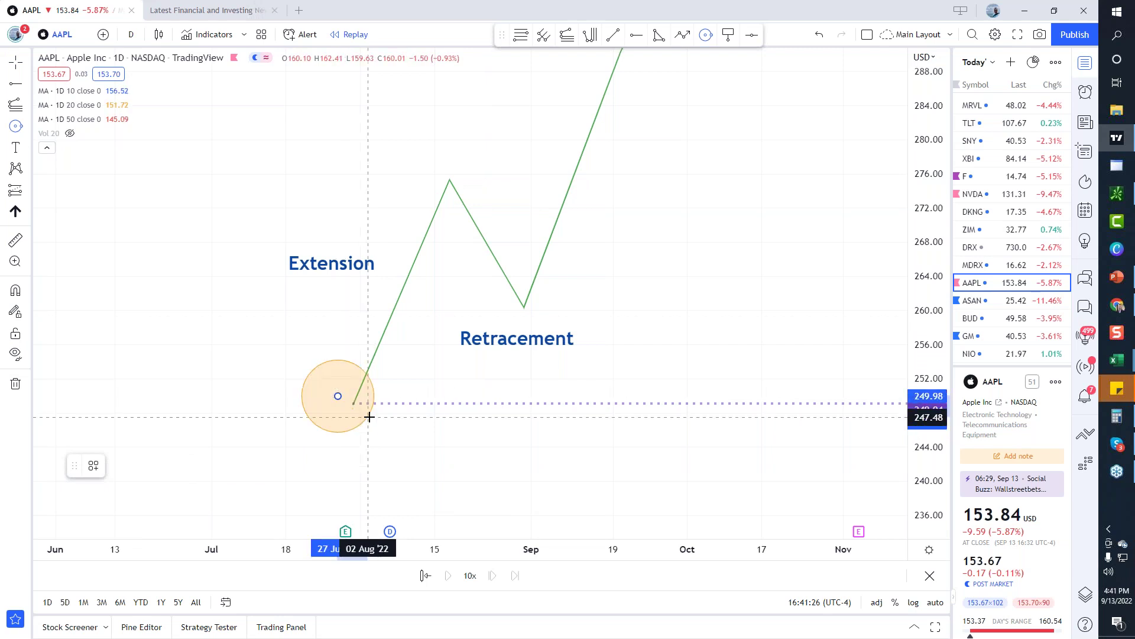
left_click(368, 418)
Draw a circle around the pullback low above the "Retracement" label and slightly adjust its size.
left_click(15, 126)
left_click(502, 295)
left_click(539, 315)
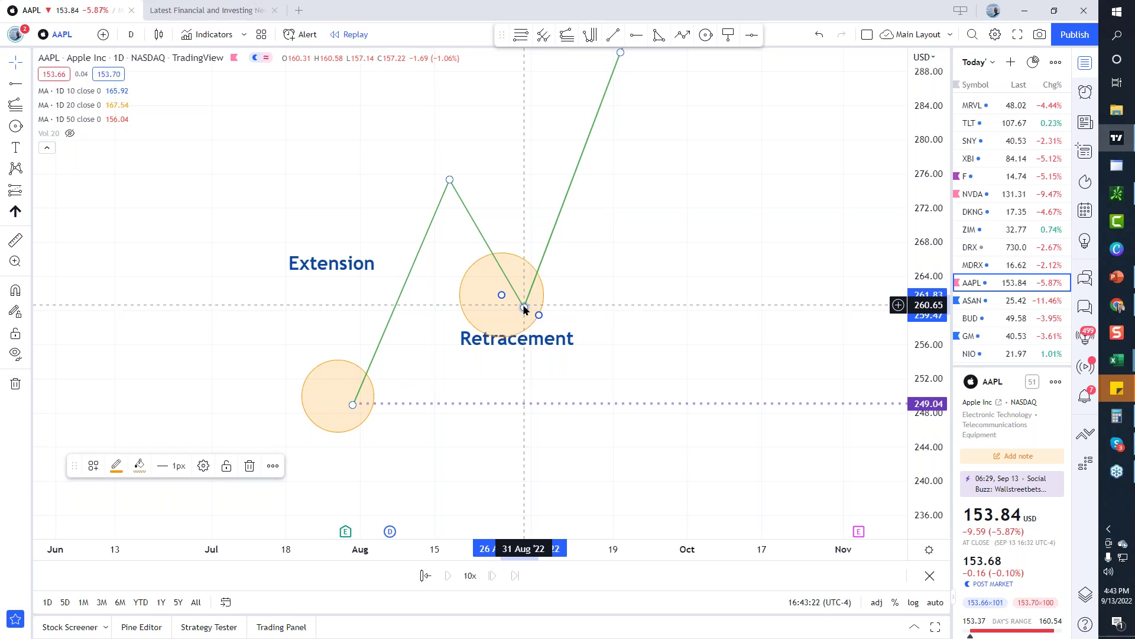
left_click(727, 304)
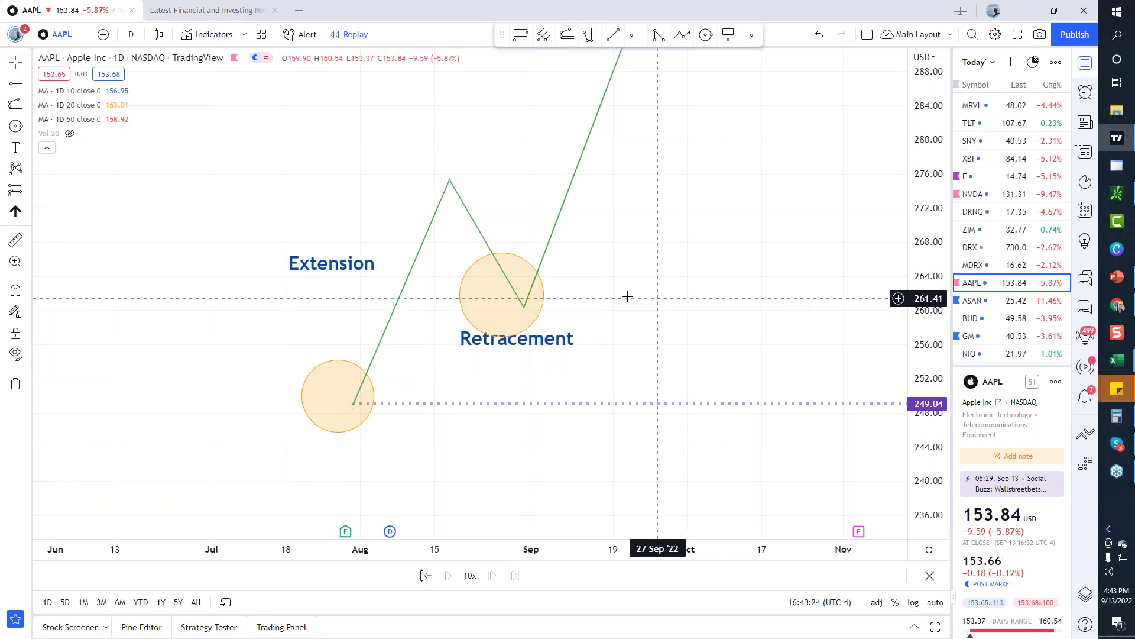
left_click(539, 315)
left_click_drag(538, 314, 544, 311)
left_click(544, 312)
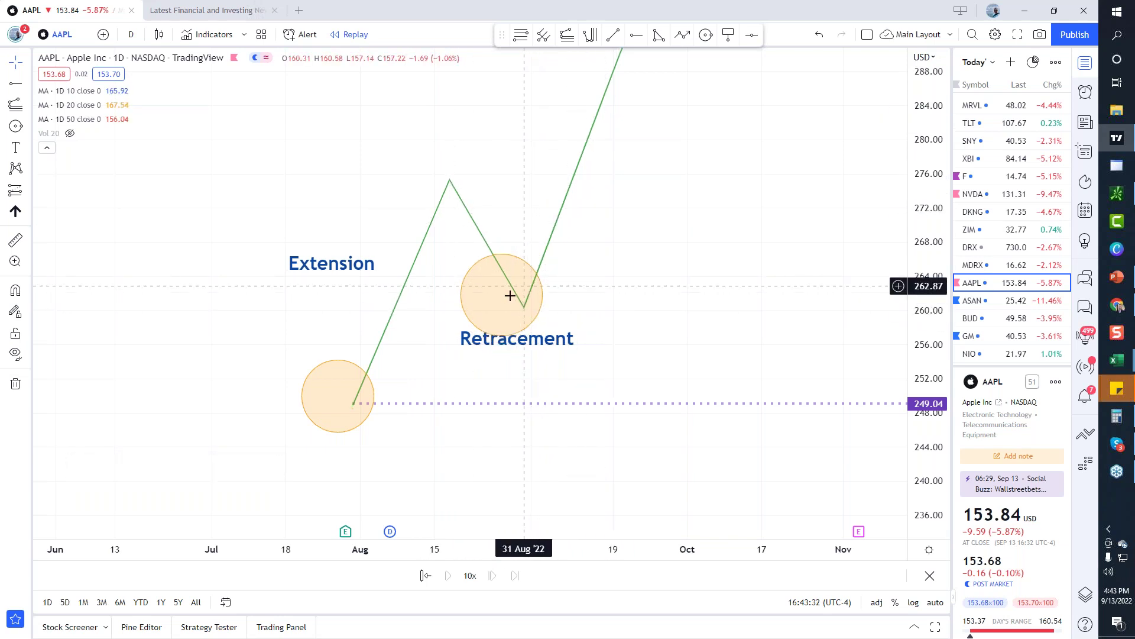
Return to the AAPL candles and move the down arrow from the August high to above the 12 September candle.
left_click_drag(580, 484, 522, 121)
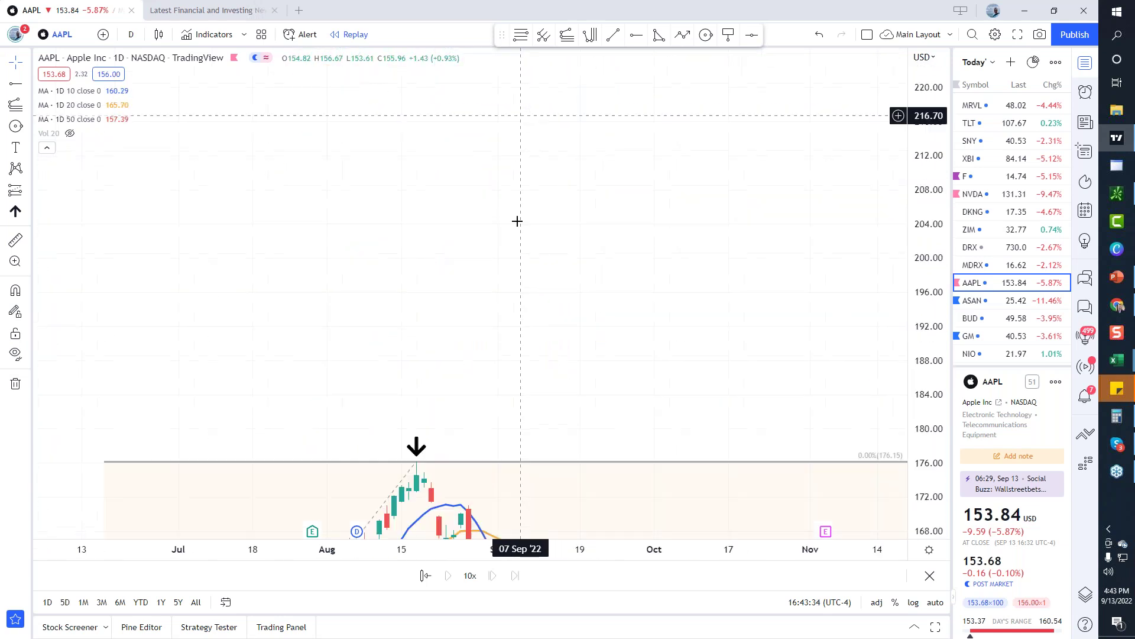
left_click_drag(514, 353, 526, 223)
left_click_drag(480, 394, 515, 413)
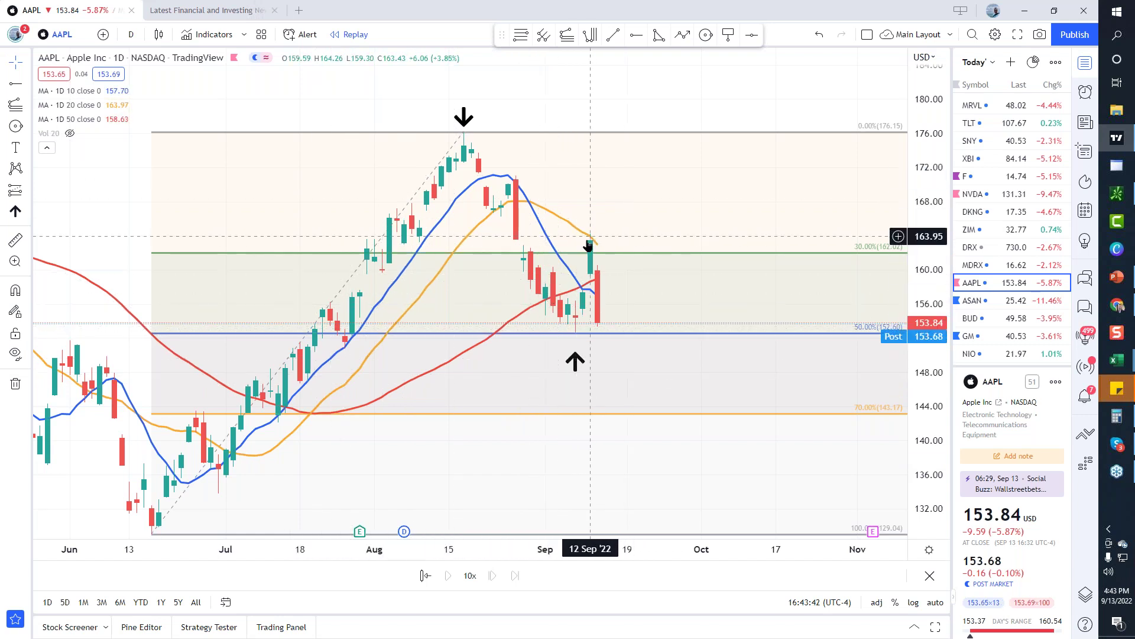
left_click_drag(464, 115, 598, 216)
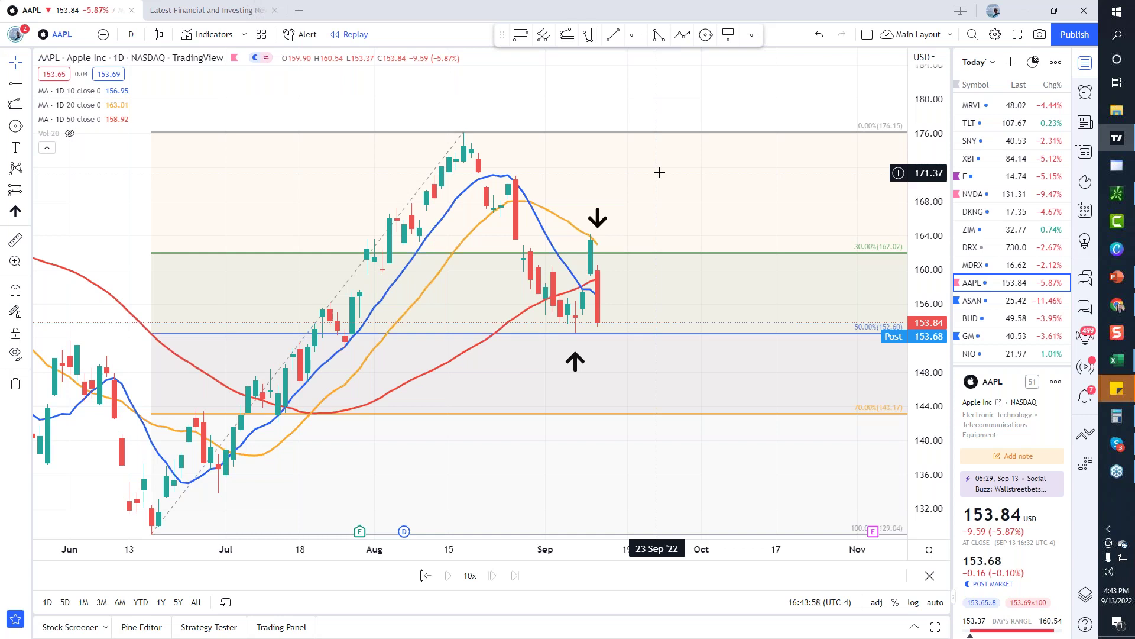
left_click(590, 228)
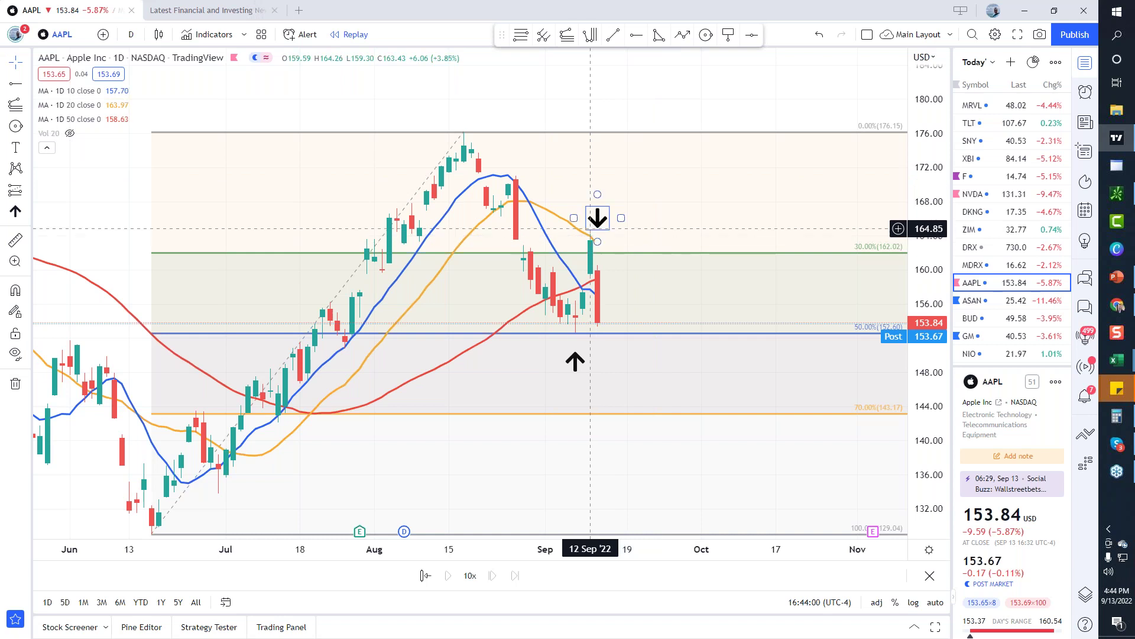
Restart the bar replay with the 12 September 2022 candle as its starting point.
left_click(349, 34)
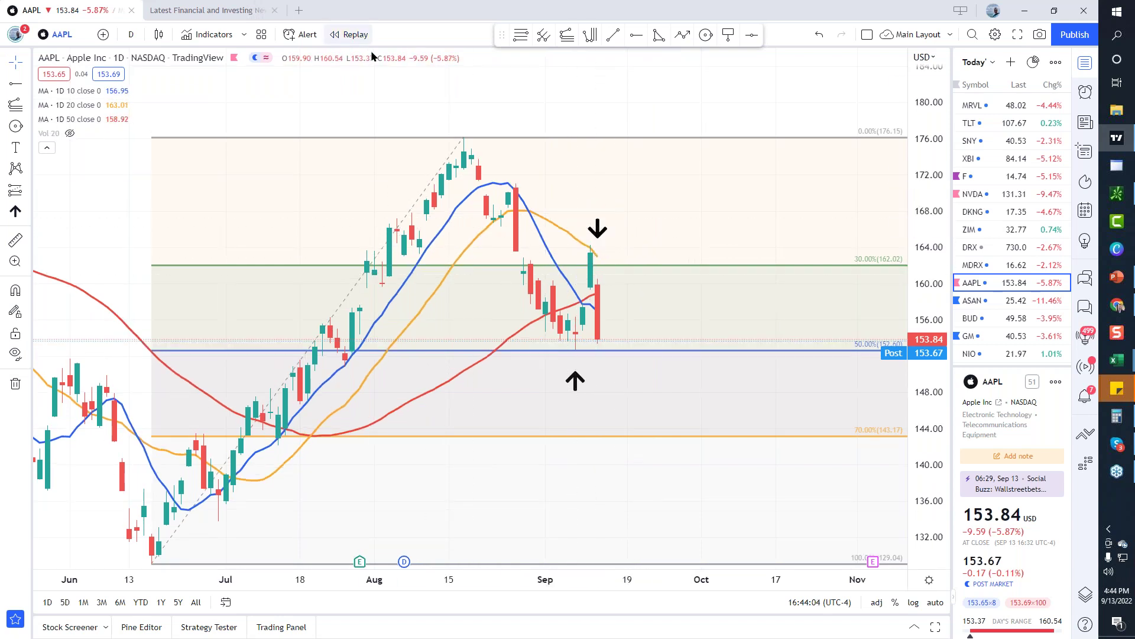
left_click(348, 34)
left_click(596, 237)
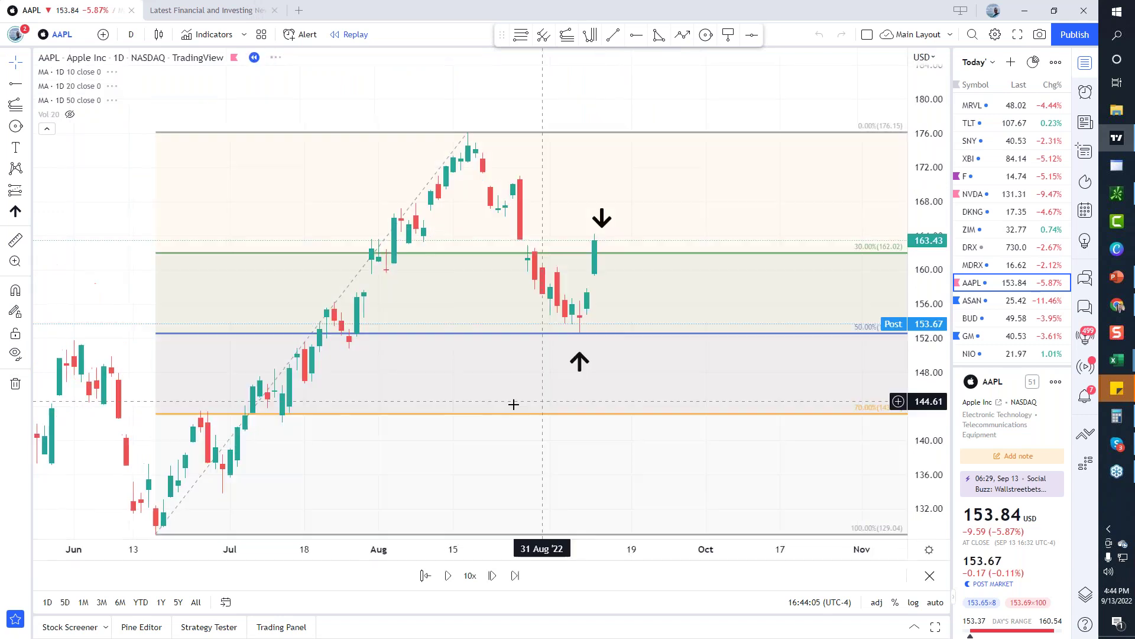
left_click_drag(500, 363, 296, 190)
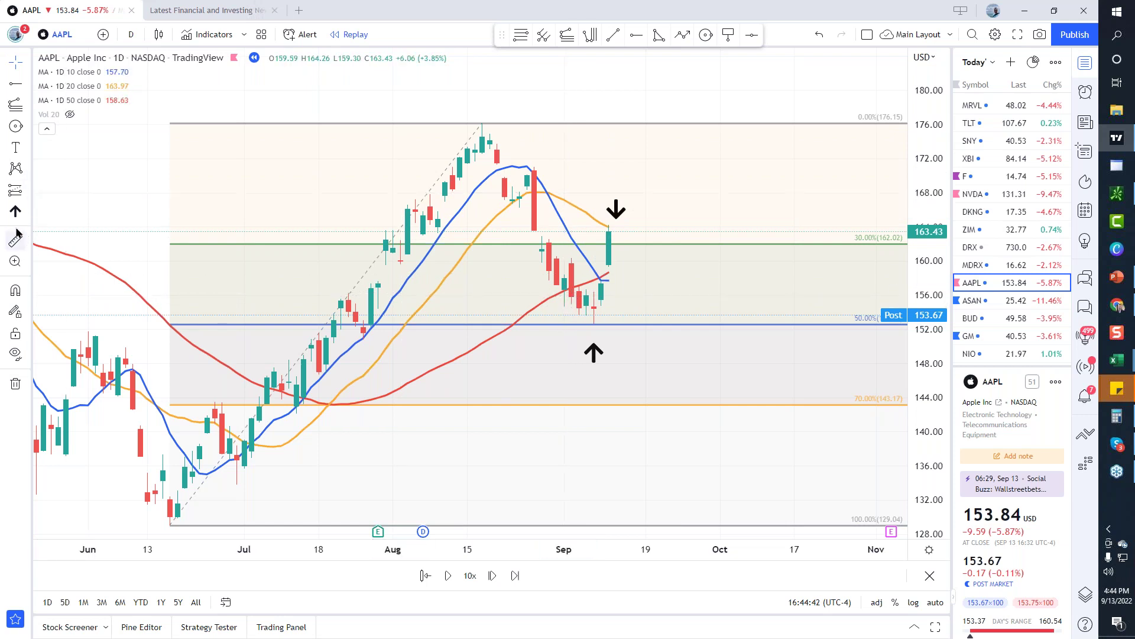
With magnet snapping on, draw a Fibonacci retracement from the 17 August high at 176.15 to the 8 September low at 152.68.
left_click(520, 35)
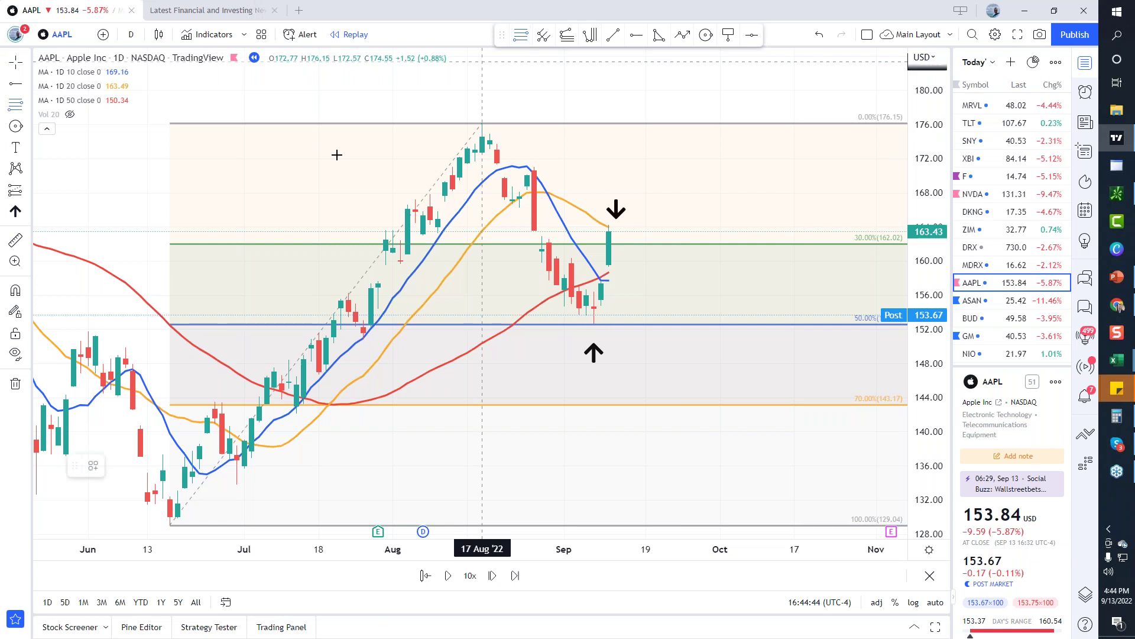
left_click(16, 291)
left_click(534, 166)
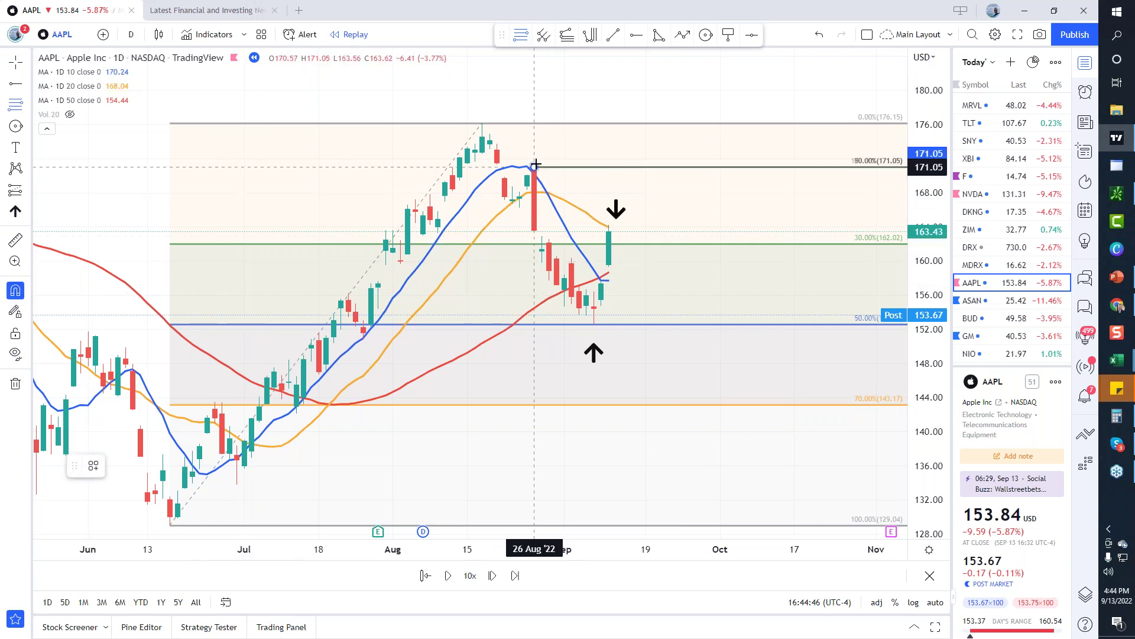
left_click(594, 323)
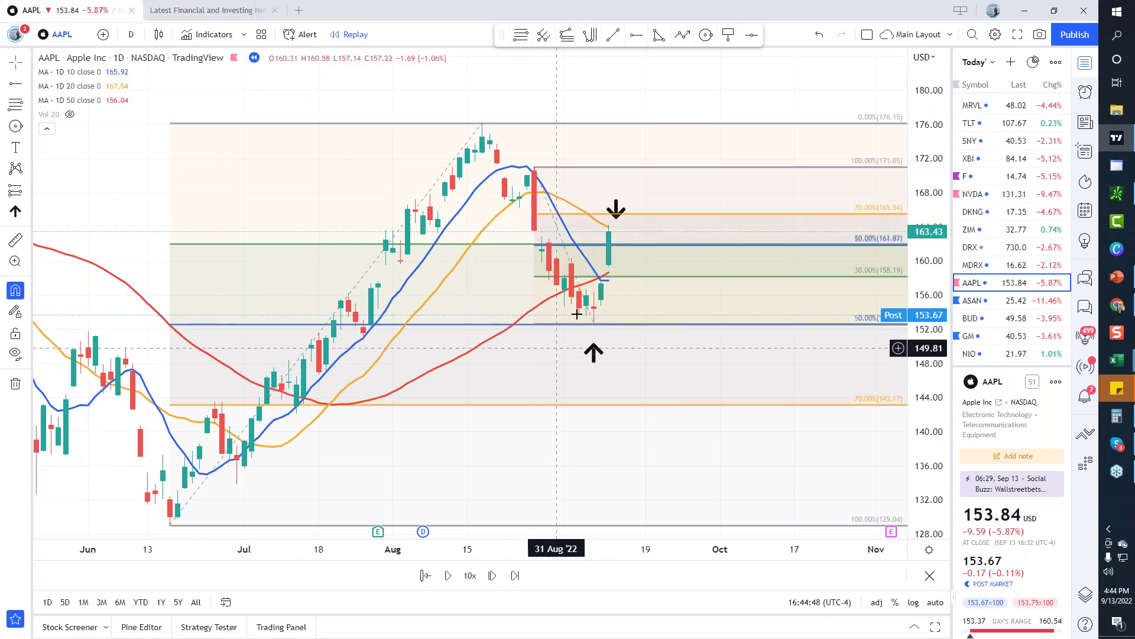
left_click_drag(534, 167, 479, 127)
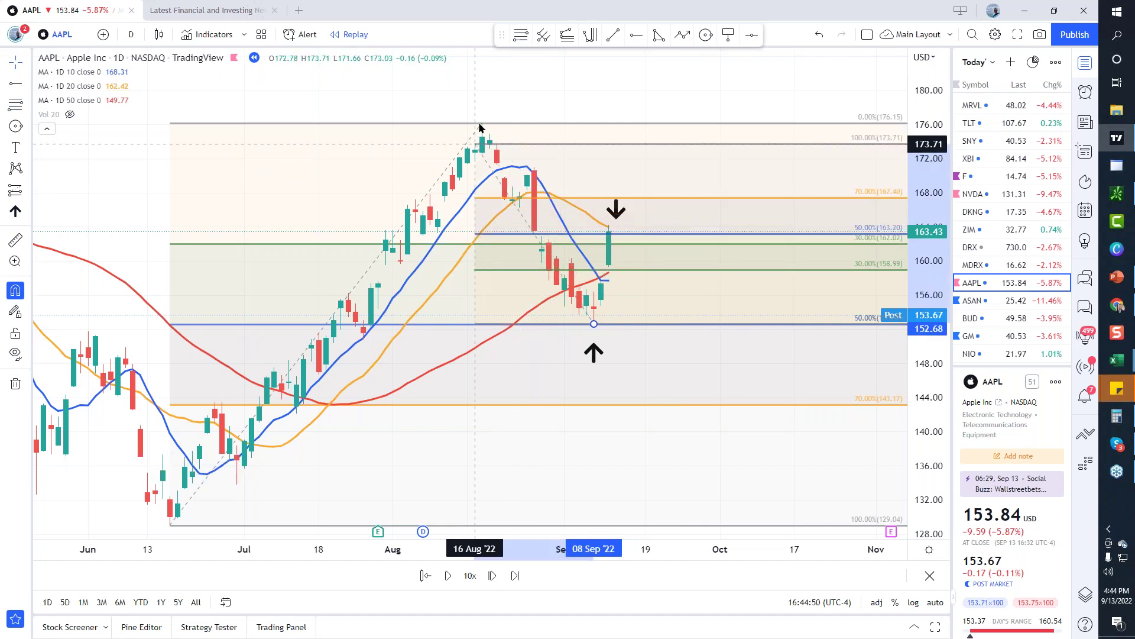
left_click_drag(479, 127, 481, 127)
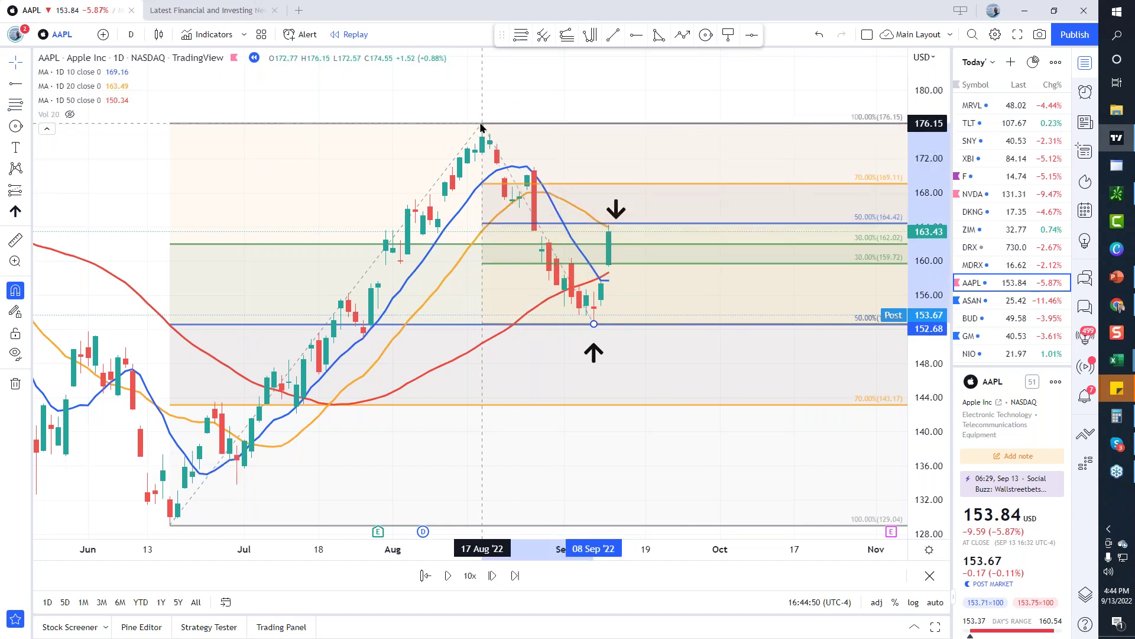
Hide the older Fibonacci retracement spanning the June low to the August high.
left_click(621, 216)
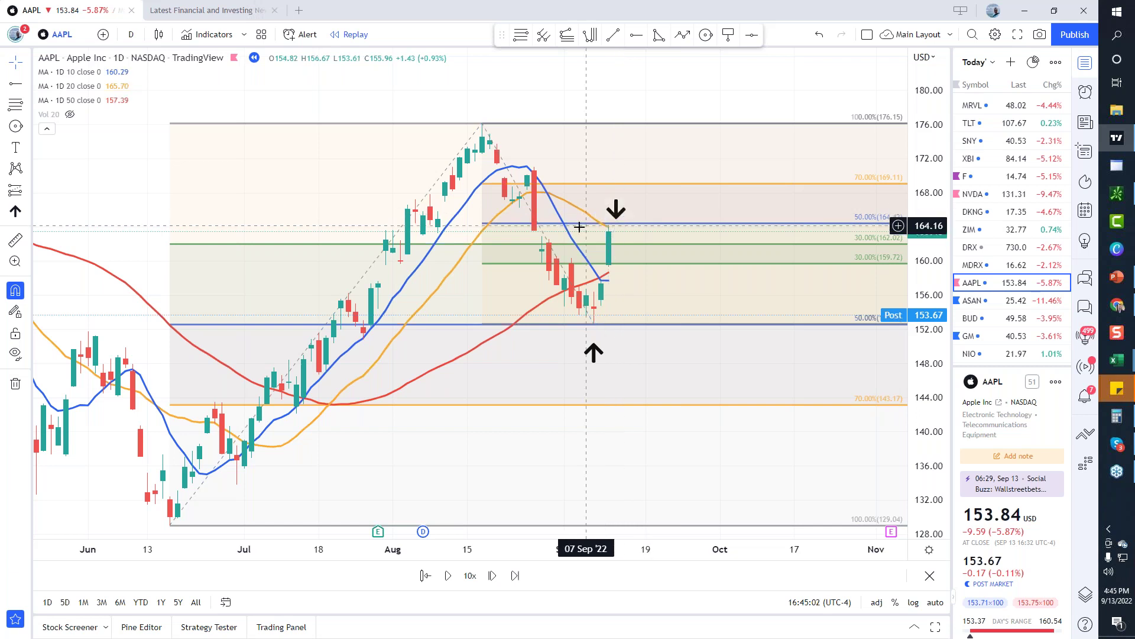
left_click(488, 229)
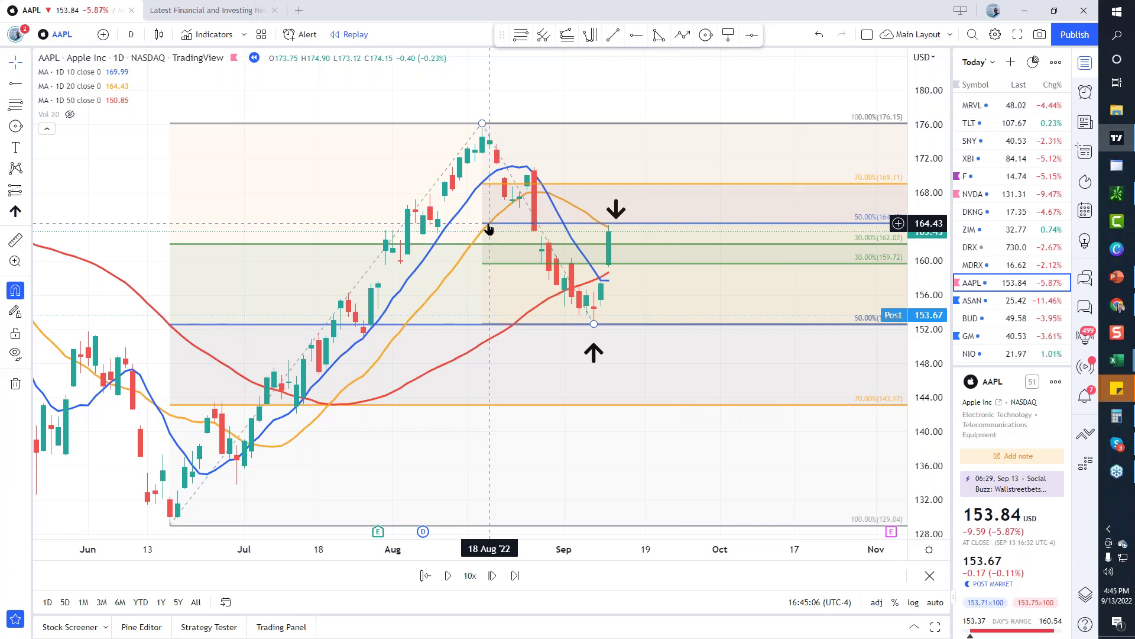
left_click(467, 254)
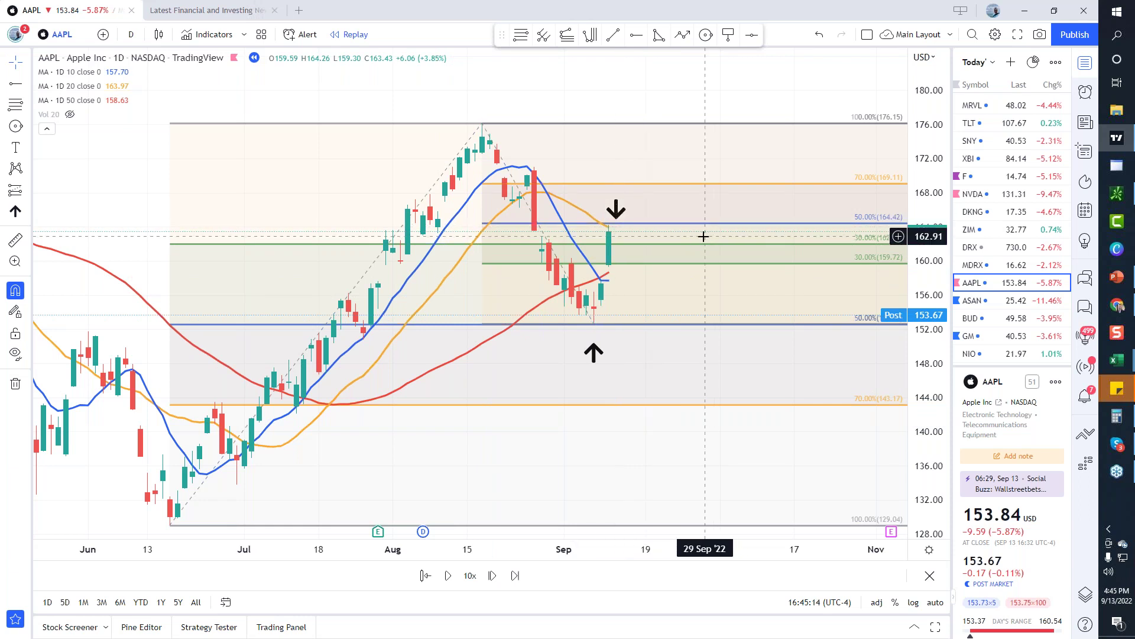
right_click(453, 324)
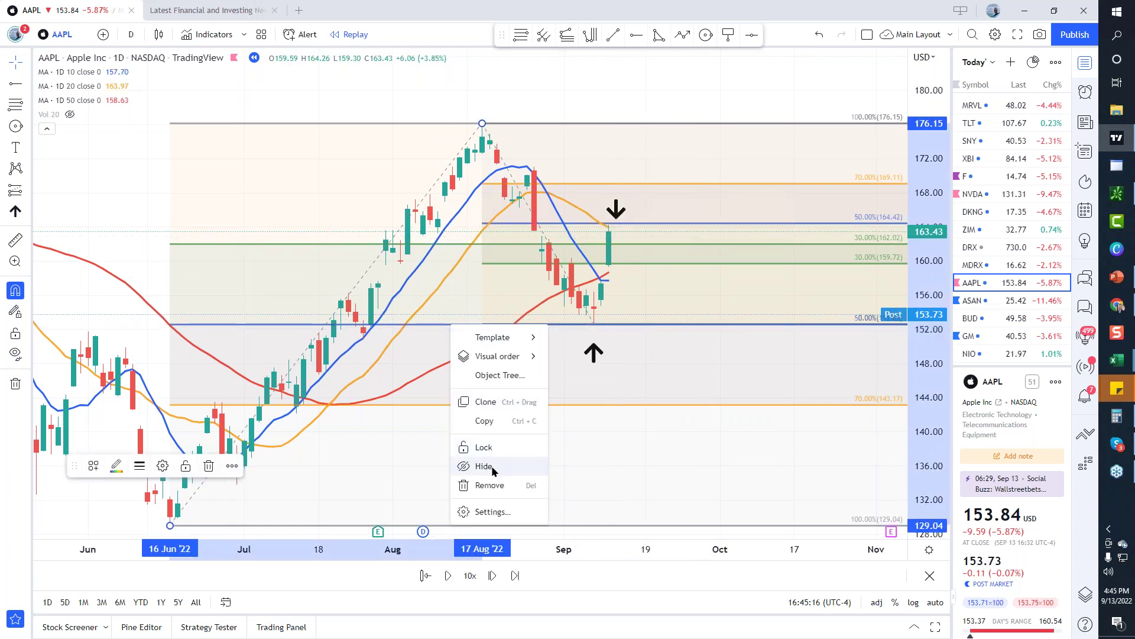
left_click(489, 465)
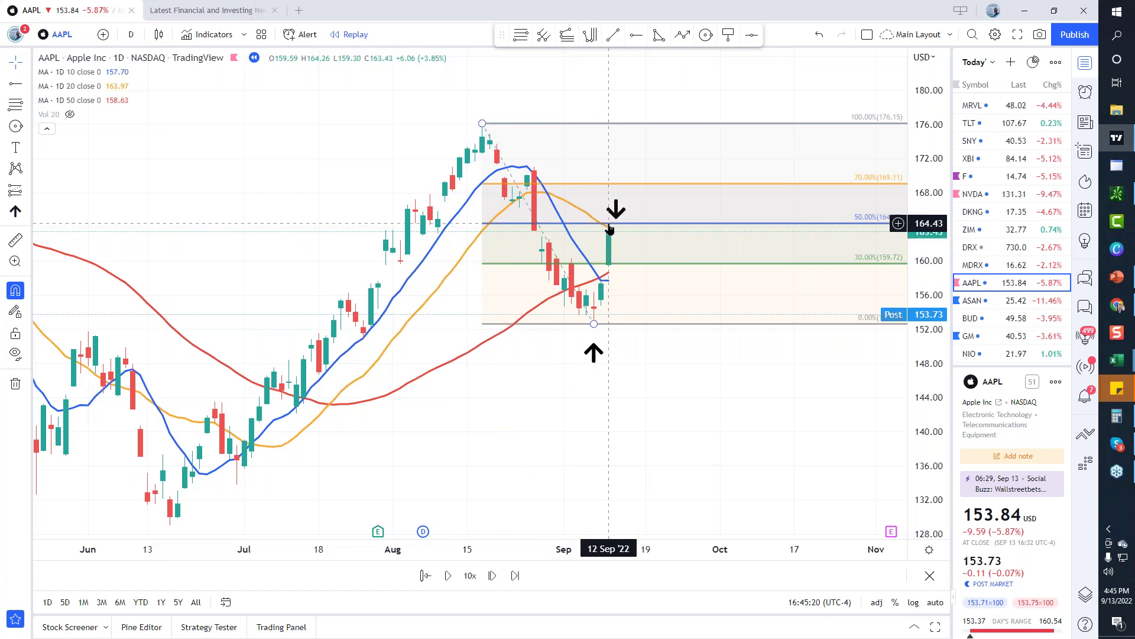
Align the down arrow directly over the 12 September candle and advance the replay by one bar.
left_click_drag(615, 210, 609, 208)
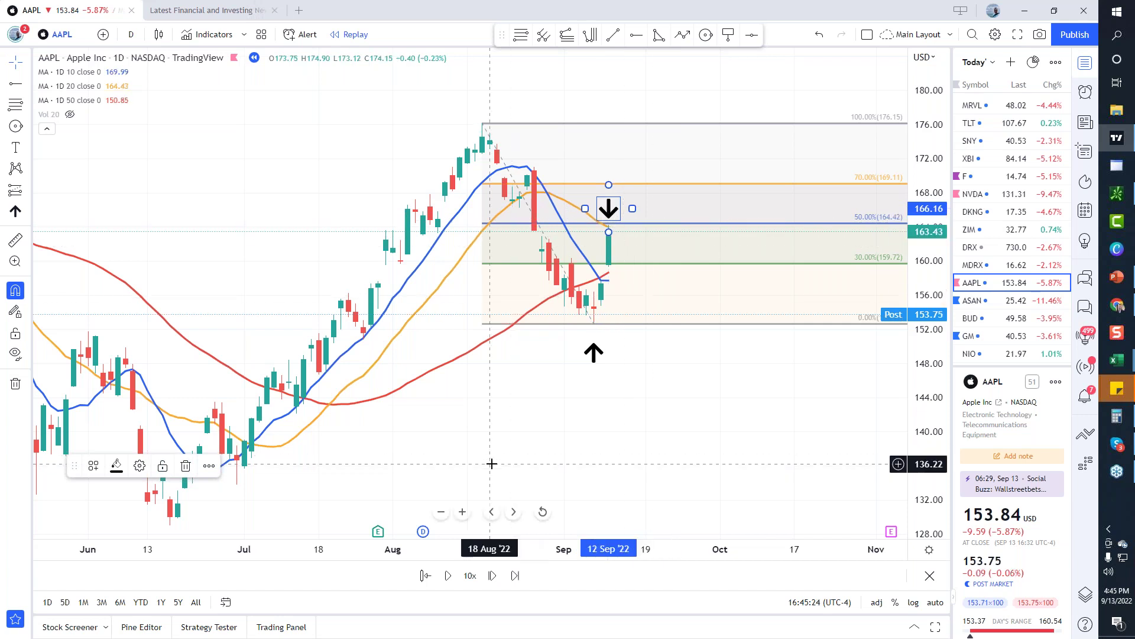
left_click(560, 372)
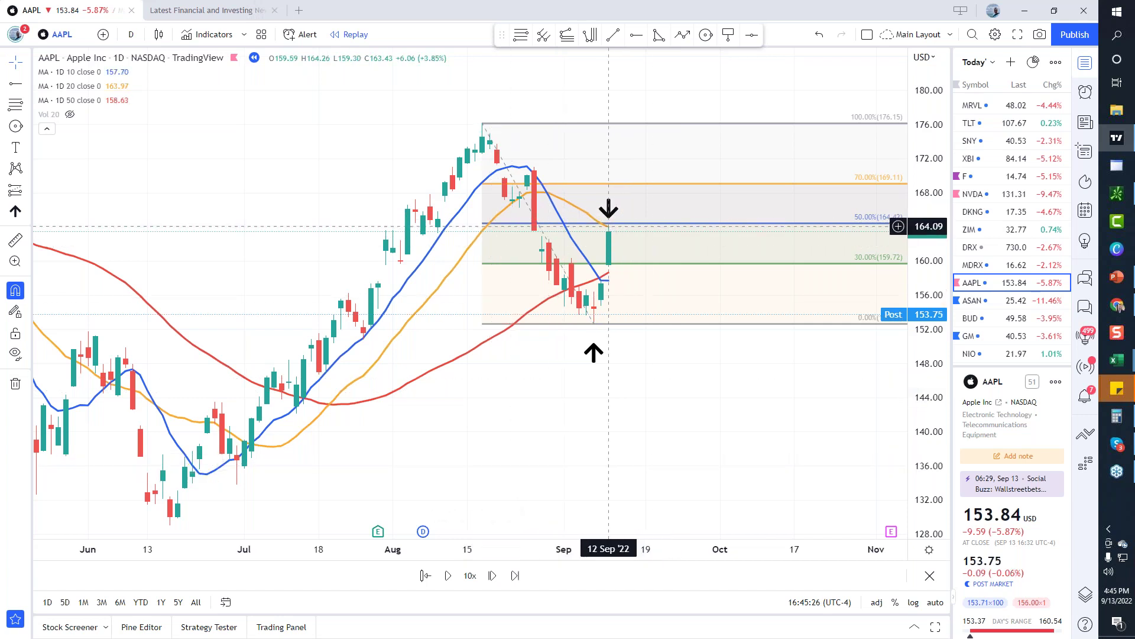
left_click(492, 575)
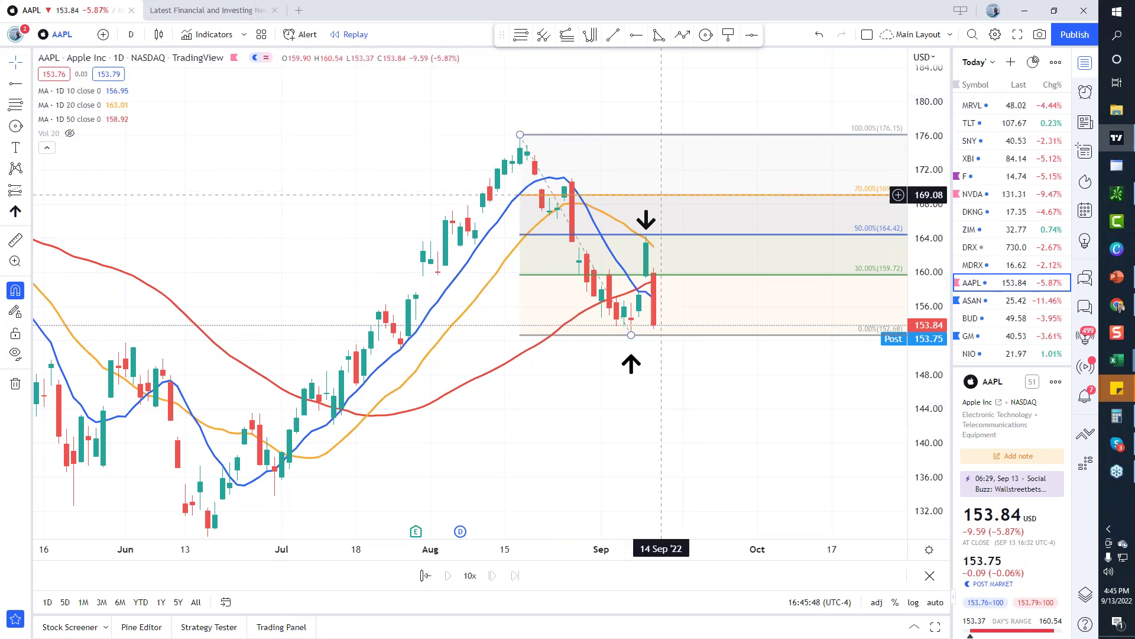
Hide the Fibonacci retracement covering the August to September decline.
right_click(661, 201)
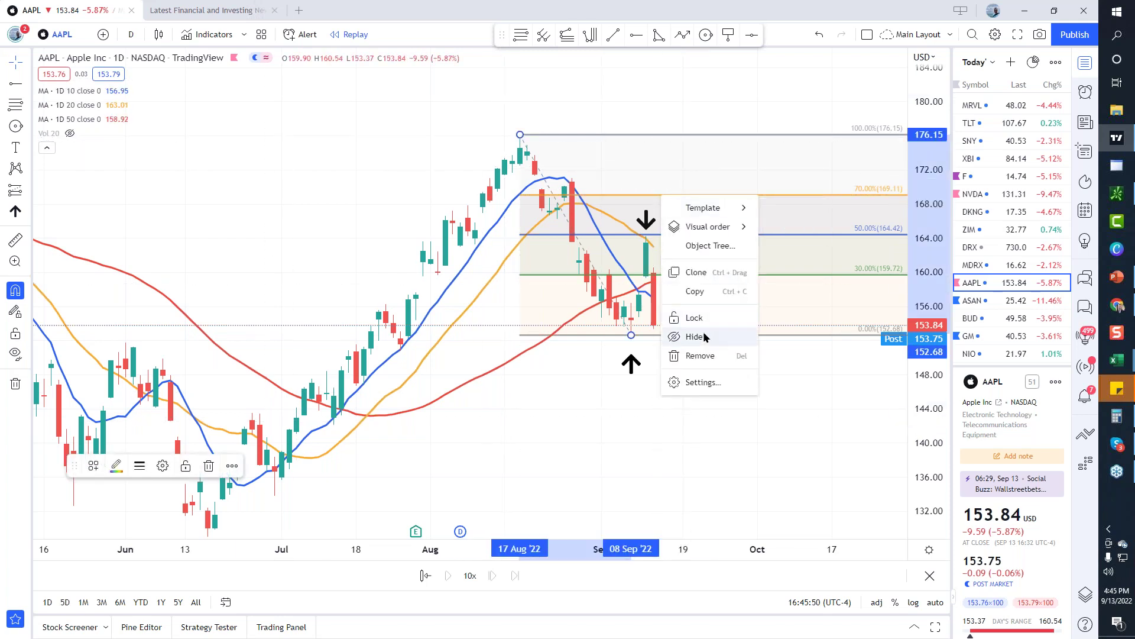
left_click(695, 336)
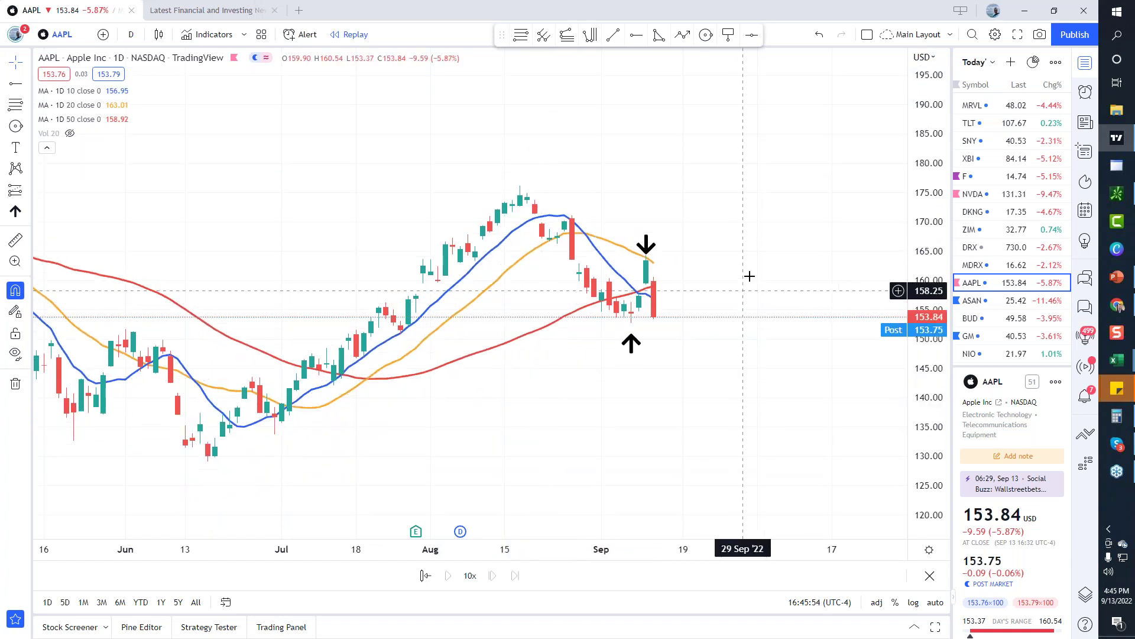
scroll(747, 275, "down", 3)
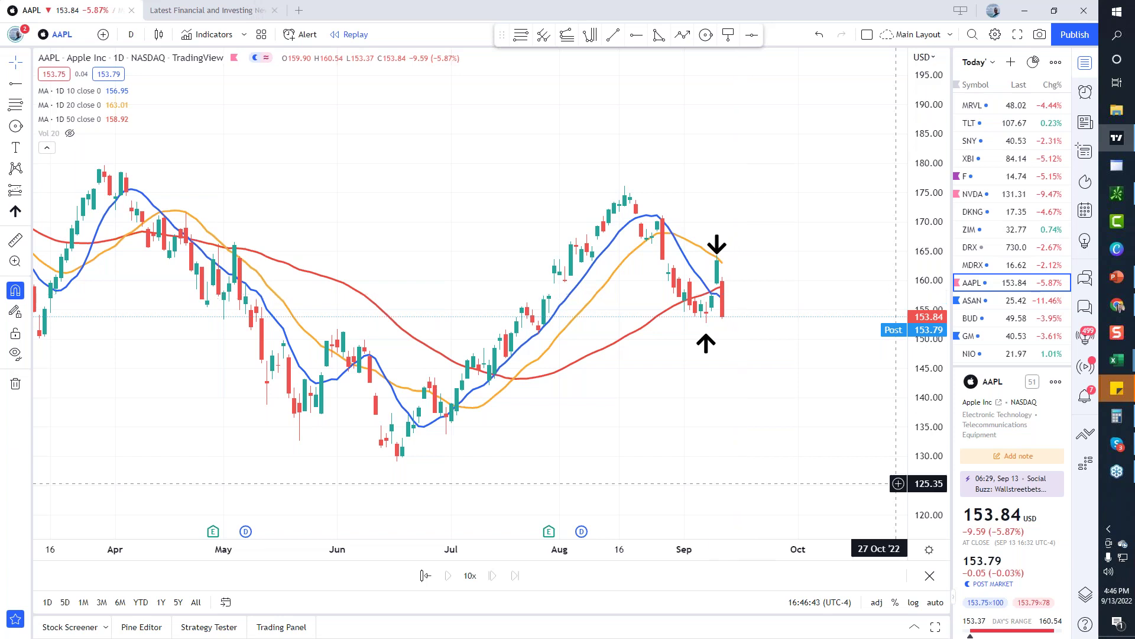
Show the hidden 20-period Volume indicator beneath the AAPL candles.
scroll(1003, 516, "down", 3)
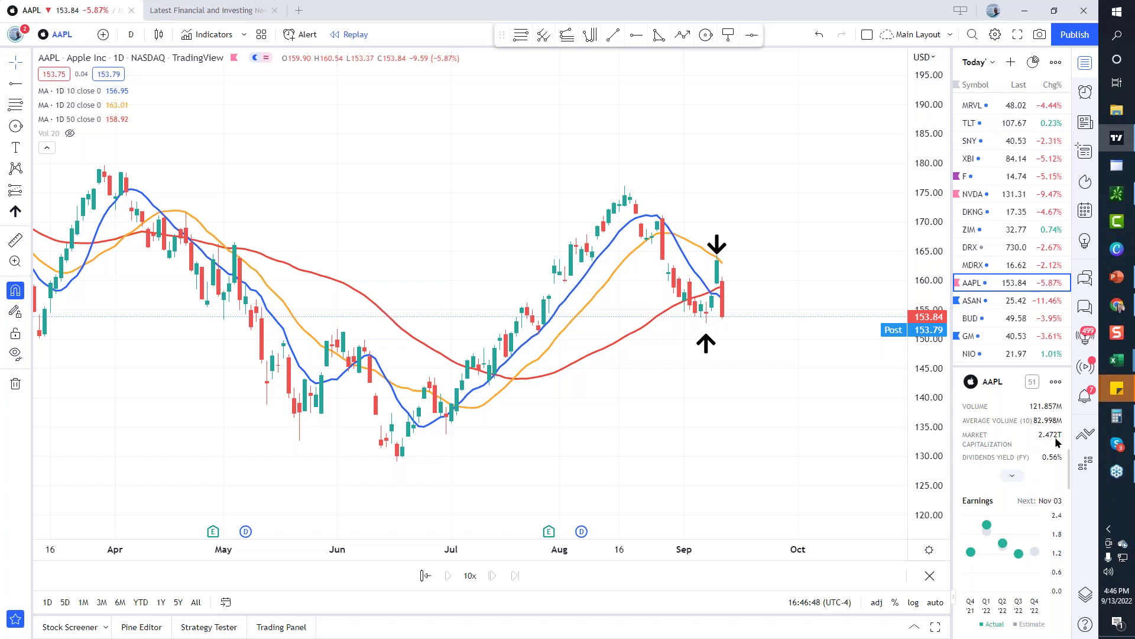
scroll(778, 455, "down", 3)
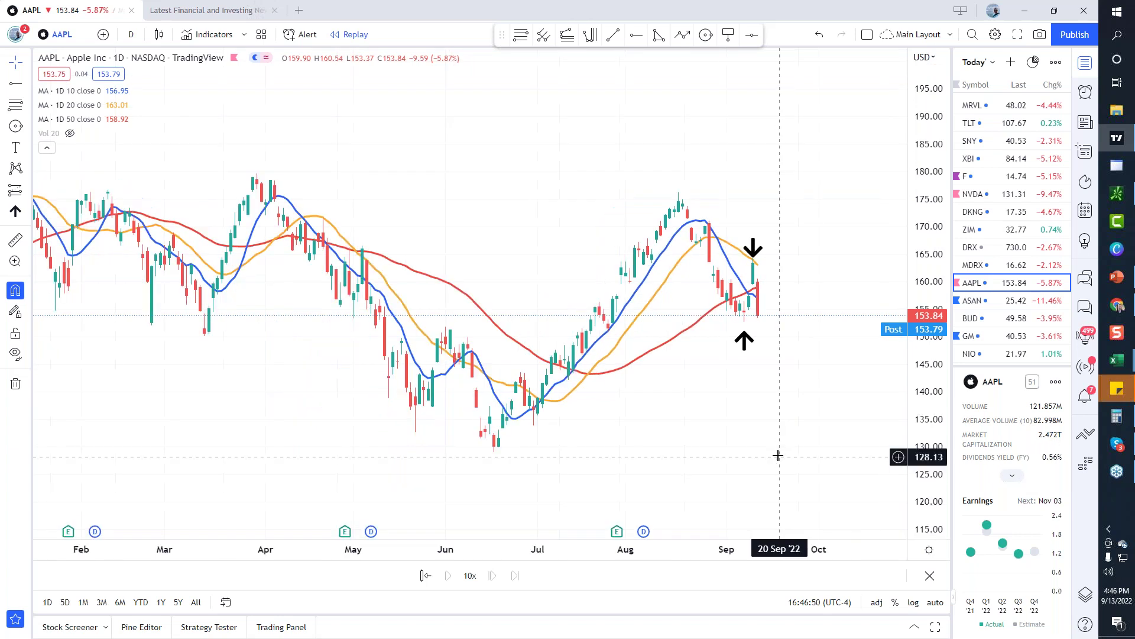
left_click_drag(769, 452, 695, 453)
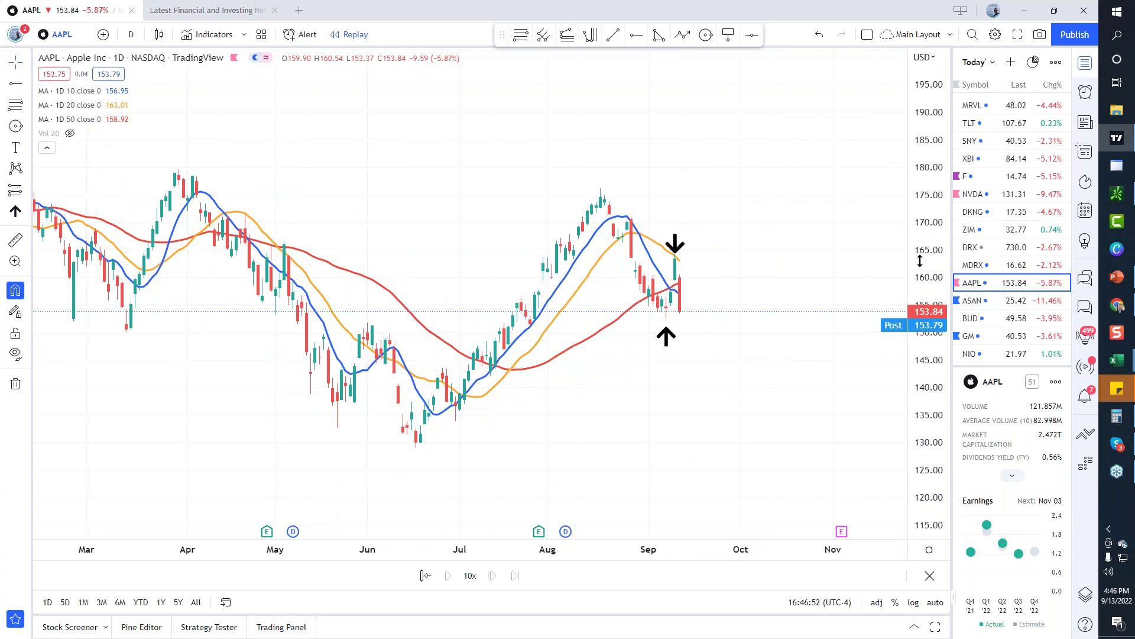
left_click_drag(920, 260, 920, 295)
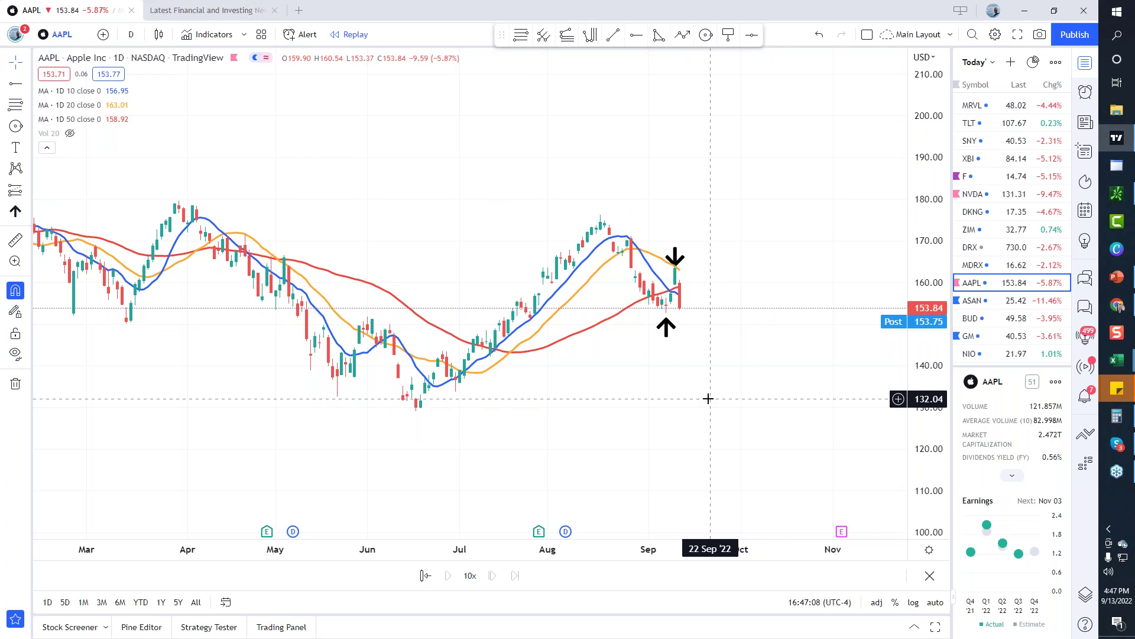
left_click_drag(689, 410, 686, 430)
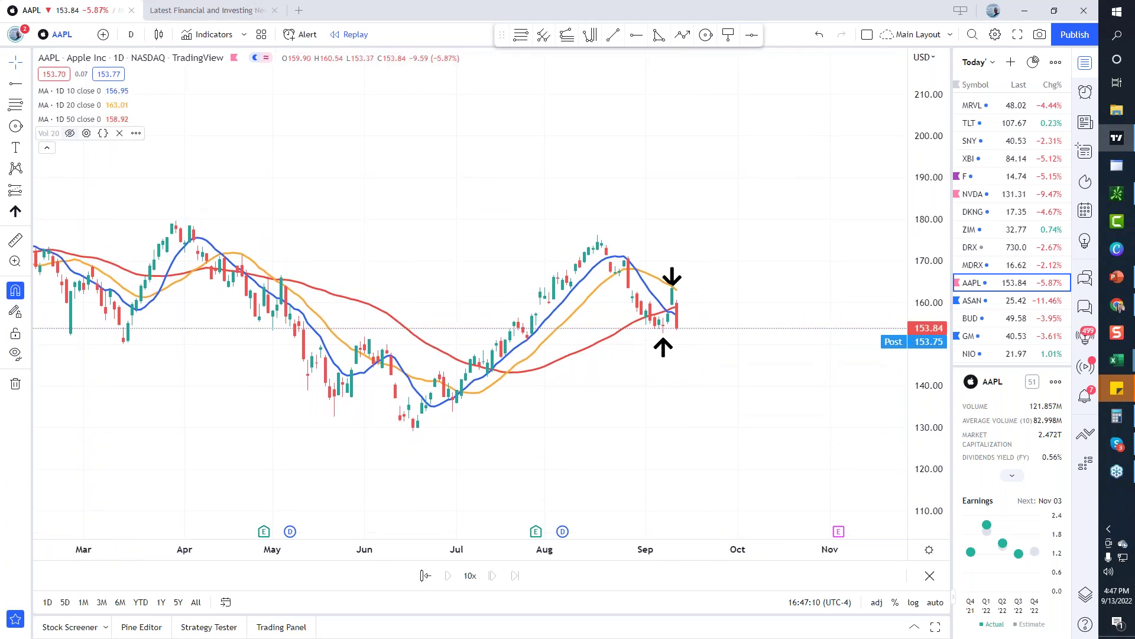
left_click(70, 134)
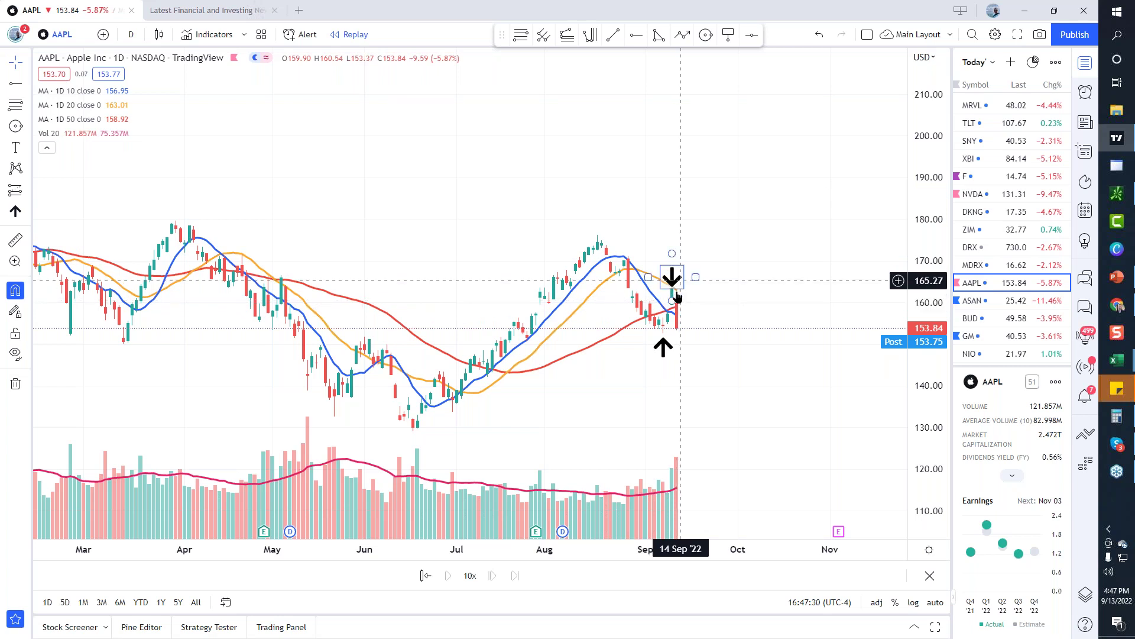
scroll(672, 413, "up", 4)
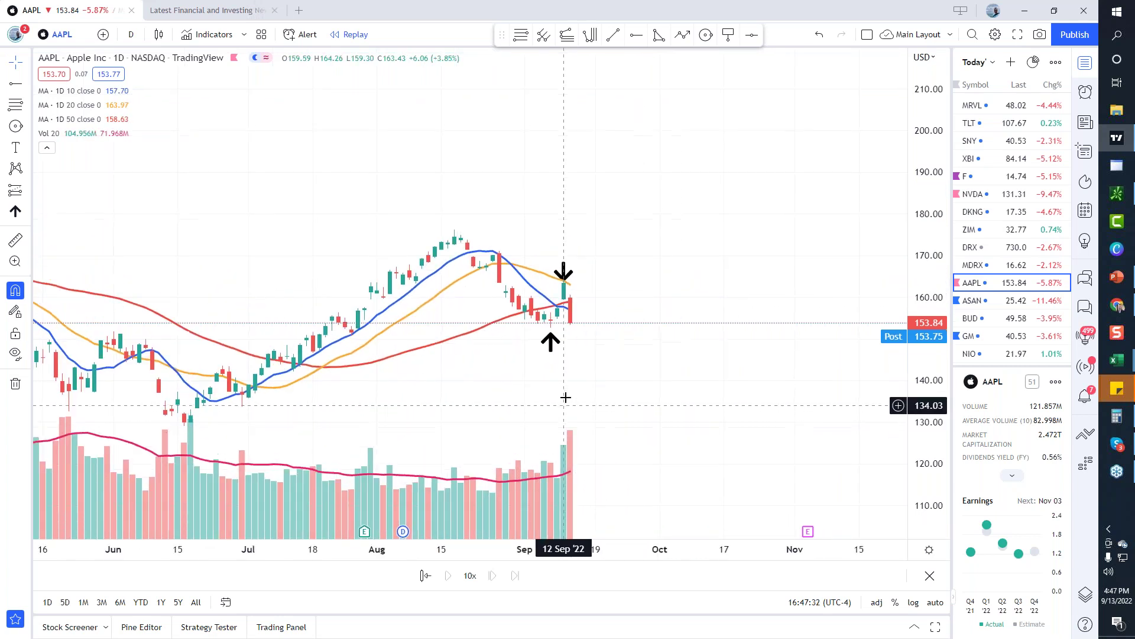
Review the Volume indicator's visibility, moving average length and style settings, then close them without changes.
left_click_drag(566, 398, 577, 331)
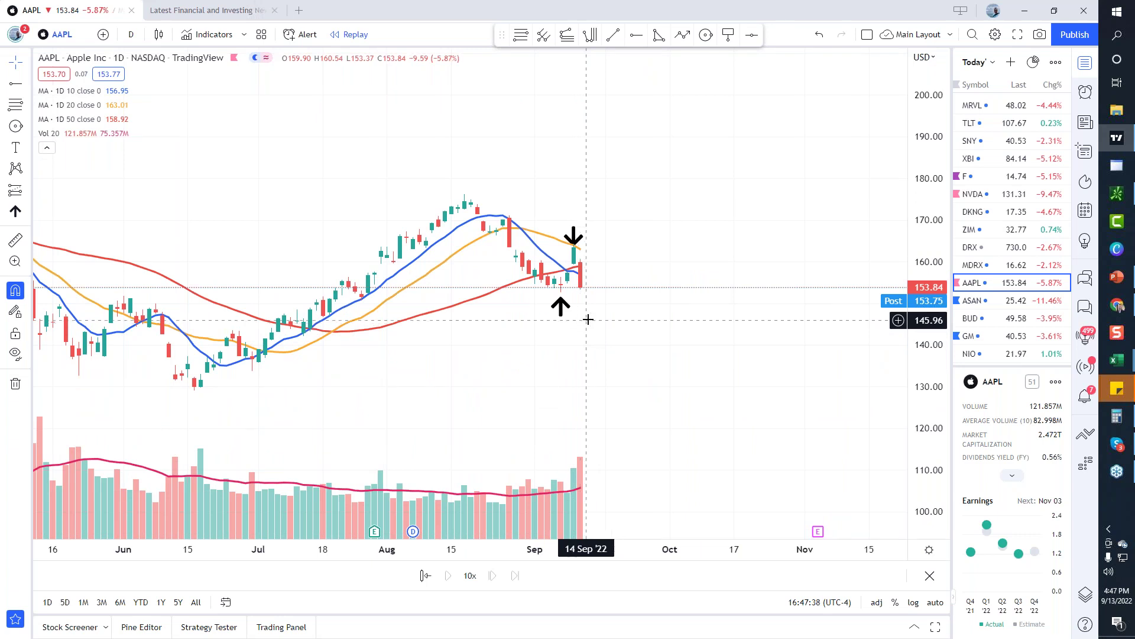
double_click(578, 502)
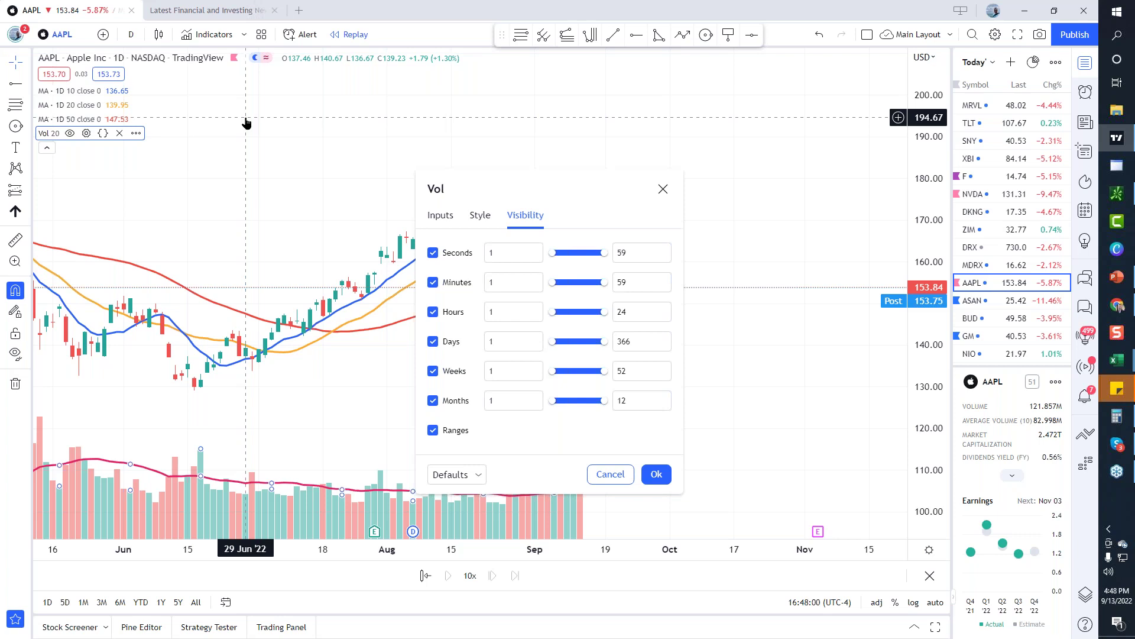
left_click(440, 217)
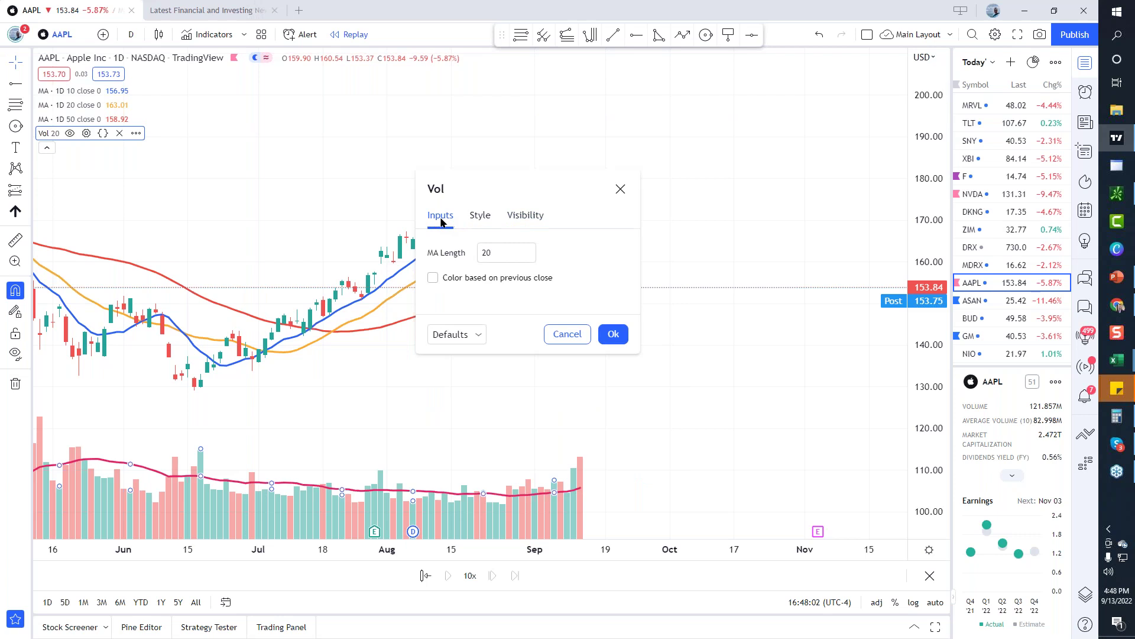
left_click(480, 222)
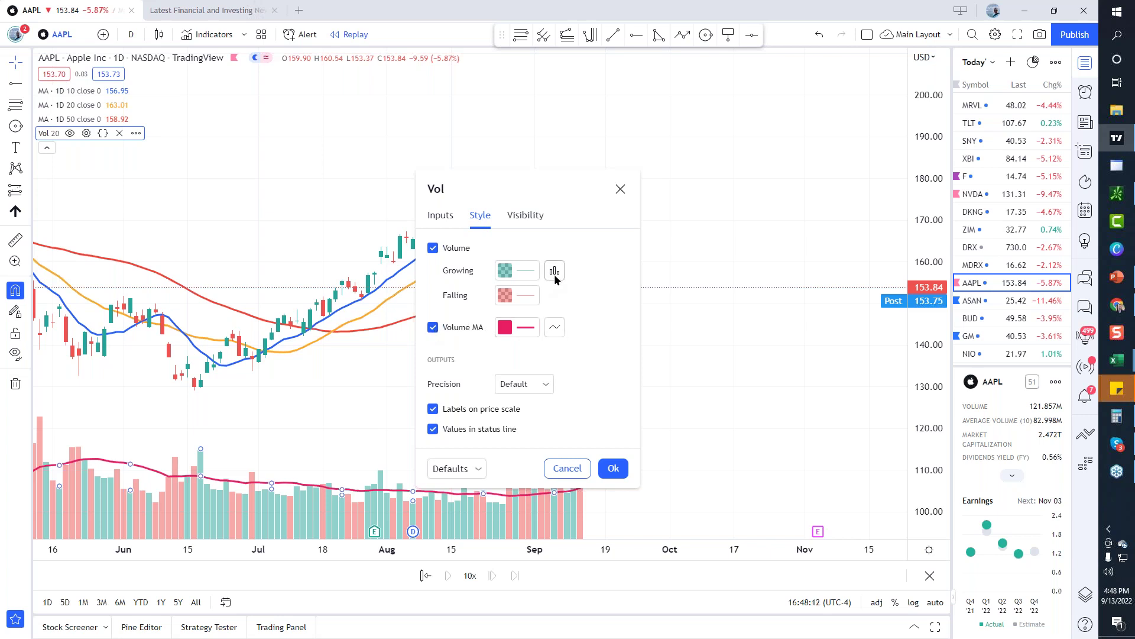
left_click(445, 218)
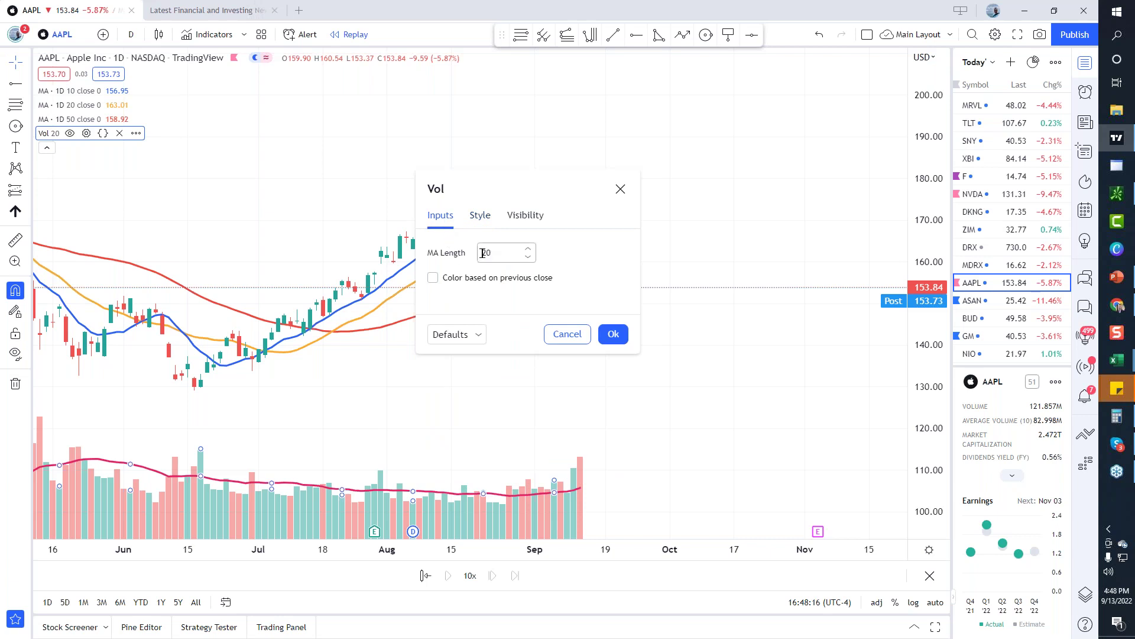
left_click(620, 189)
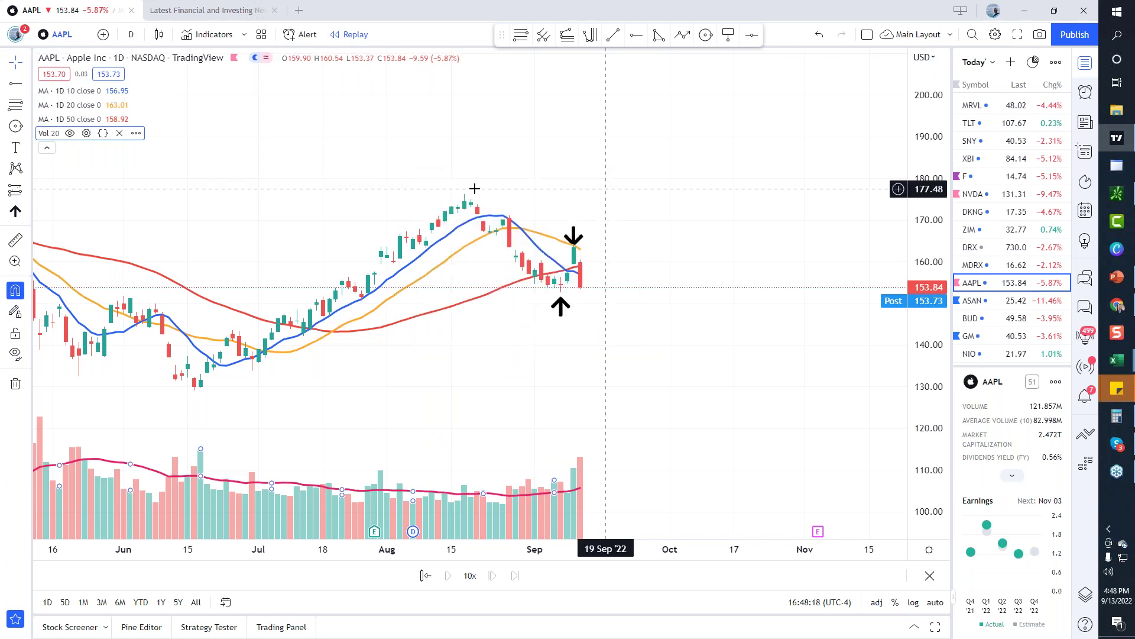
left_click(157, 198)
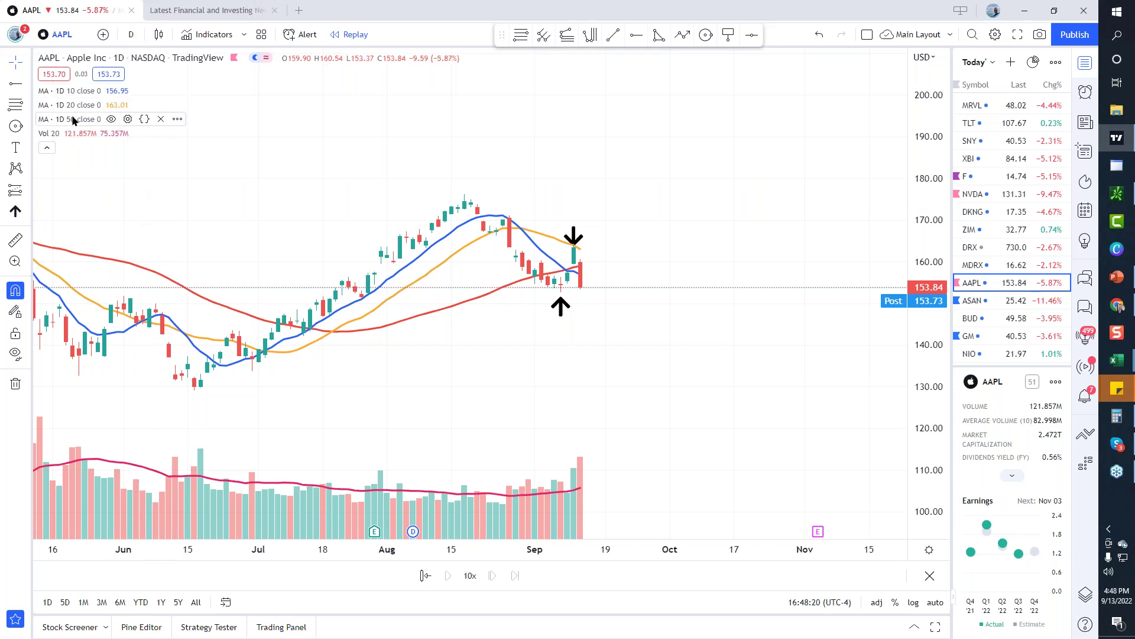
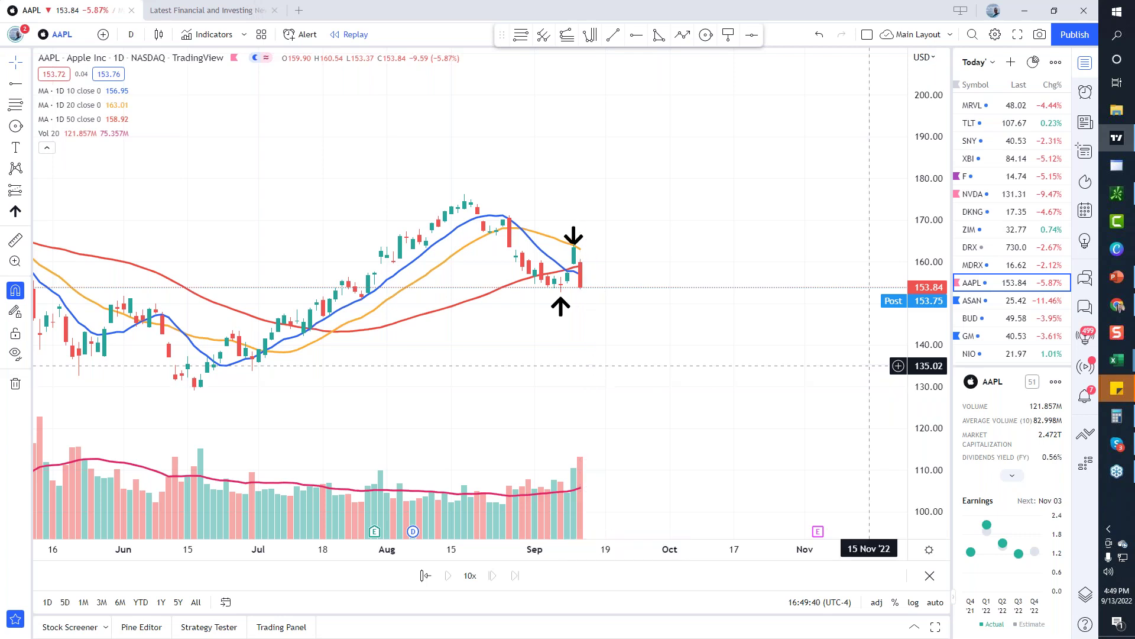
Switch to the AAPL.csv workbook in Excel and enlarge its window to show the New1 (2) sheet in full.
mouse_move(1117, 360)
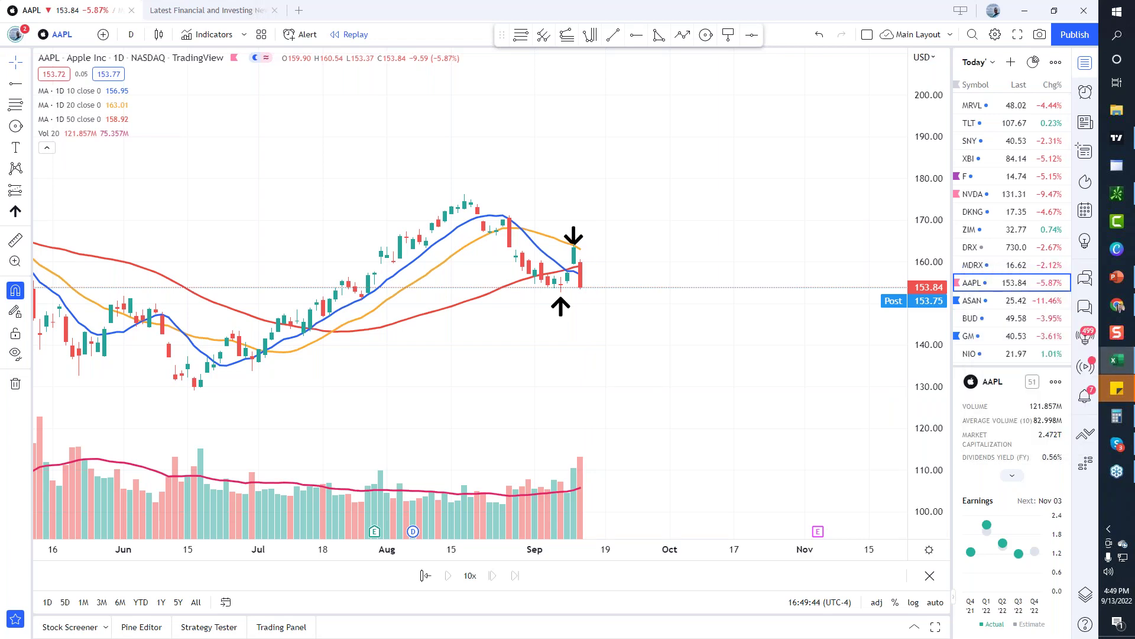
left_click(1116, 359)
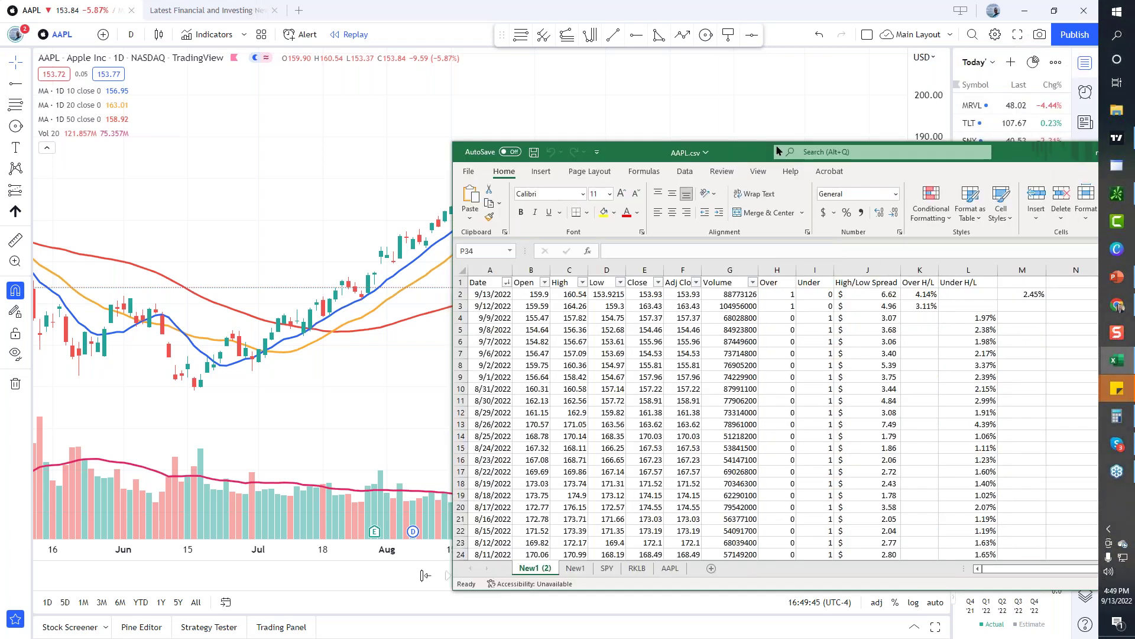
left_click(911, 94)
left_click(362, 211)
left_click(526, 305)
left_click(724, 330)
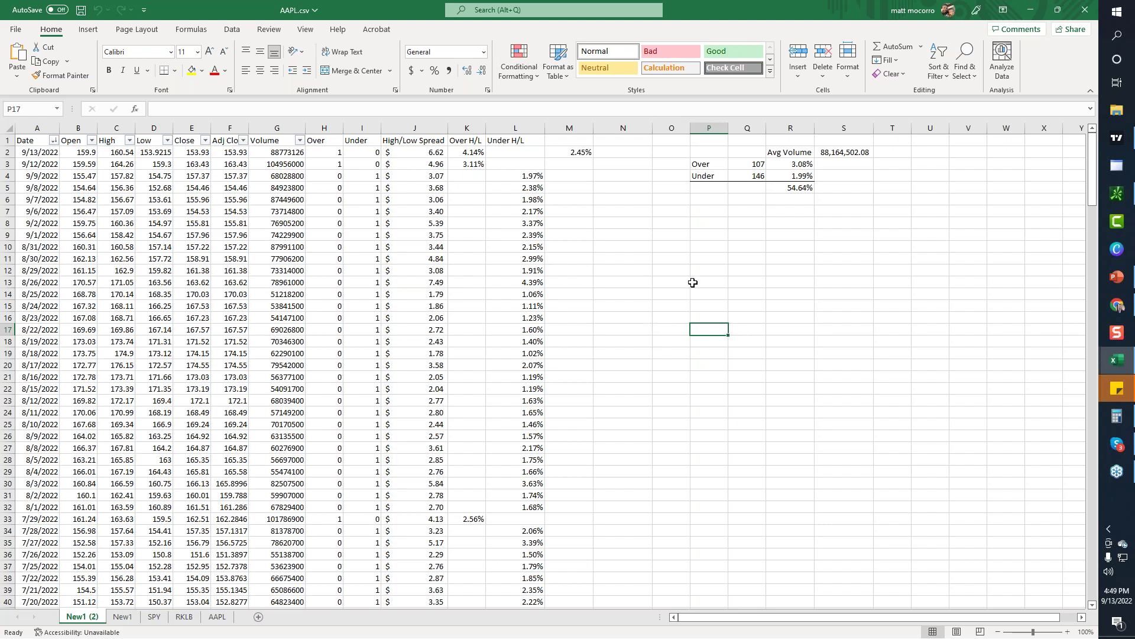
Examine the 9/13/2022 row of AAPL data from date through open, high, low and close to volume.
left_click_drag(43, 152, 260, 155)
left_click(278, 153)
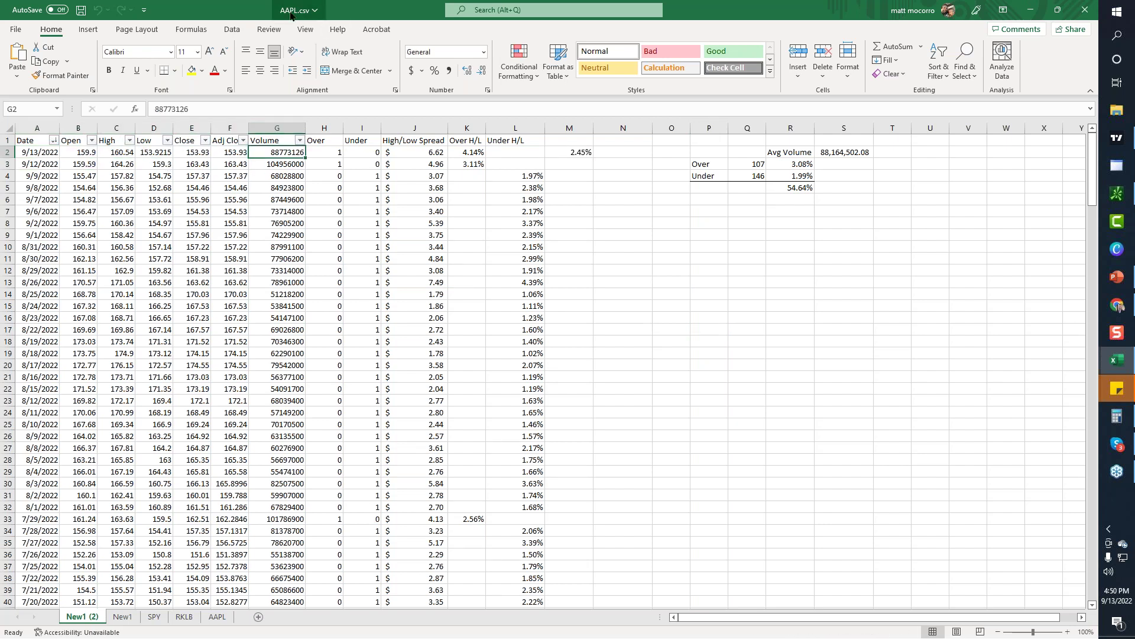
left_click(41, 152)
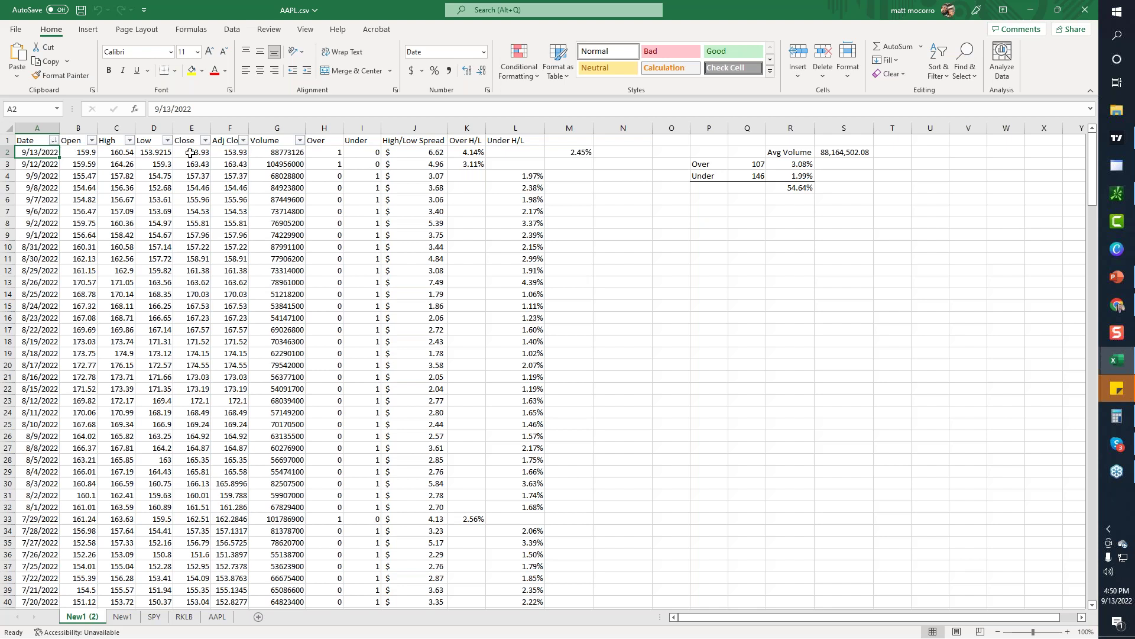
left_click(286, 153)
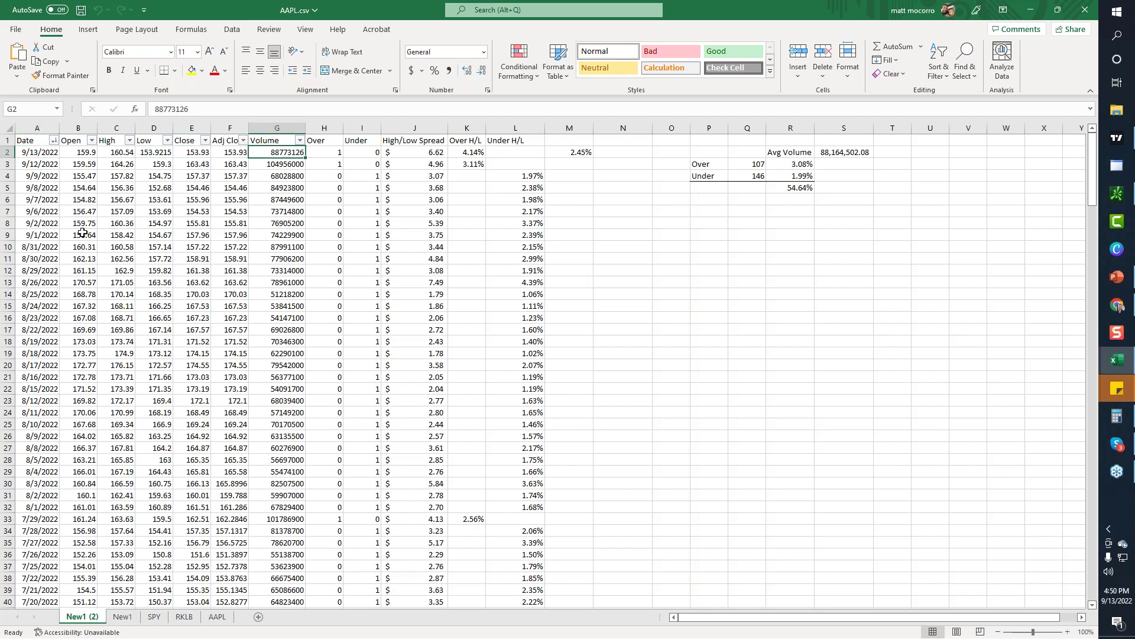
left_click(46, 156)
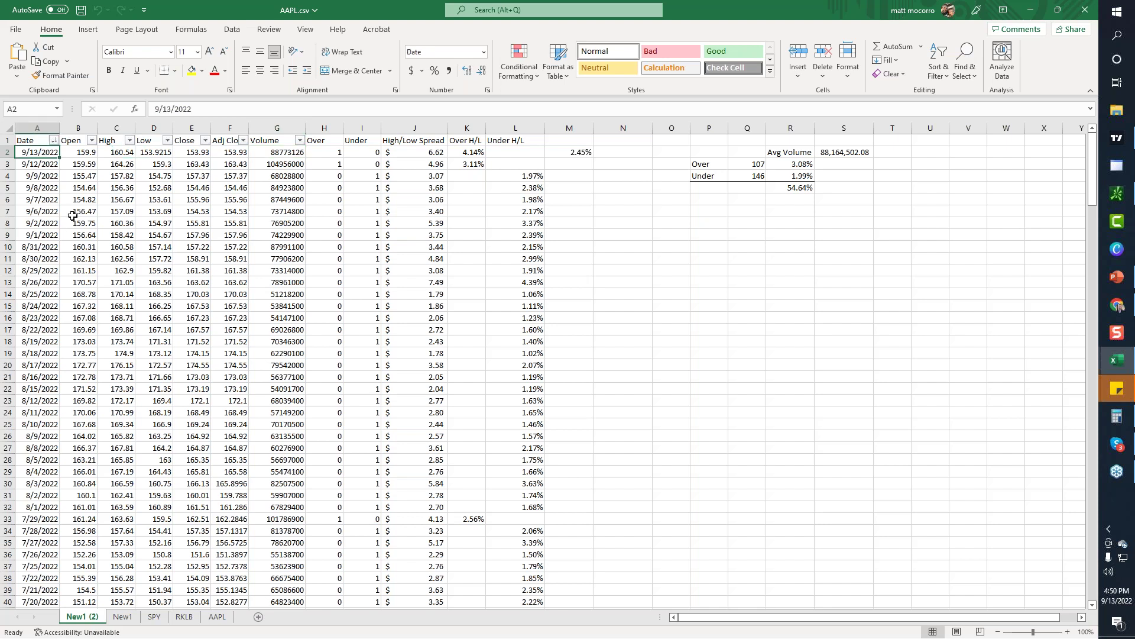
left_click(83, 153)
left_click(124, 154)
left_click(160, 151)
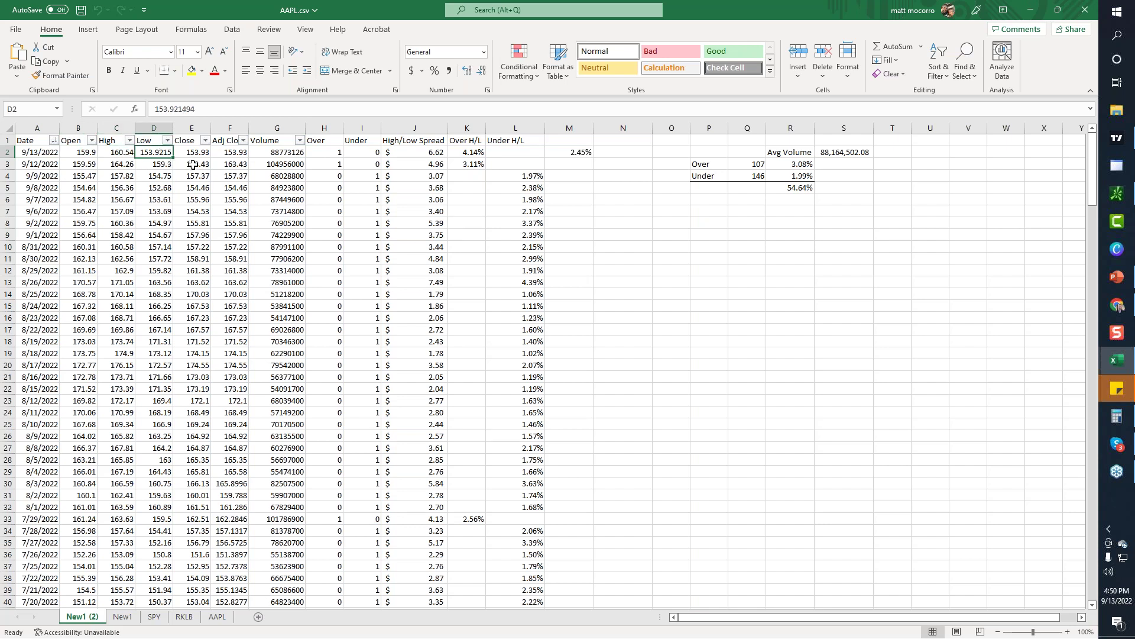
left_click(281, 154)
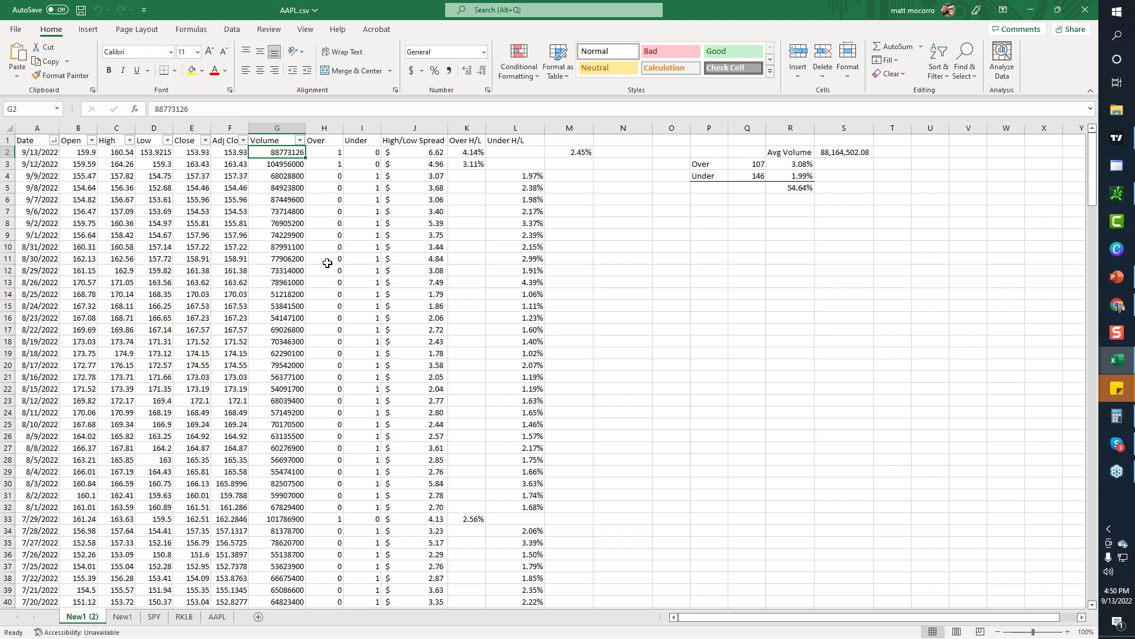
Inspect the Over and Under flag formulas for 9/13/2022 against the average volume formula in S2.
left_click(323, 156)
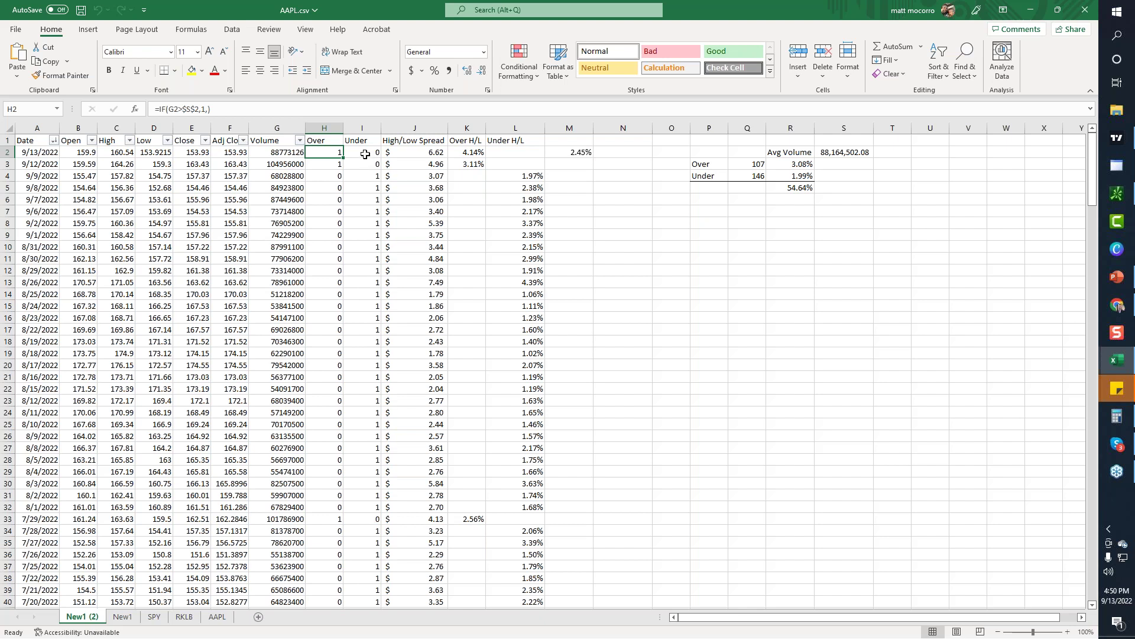
left_click(363, 152)
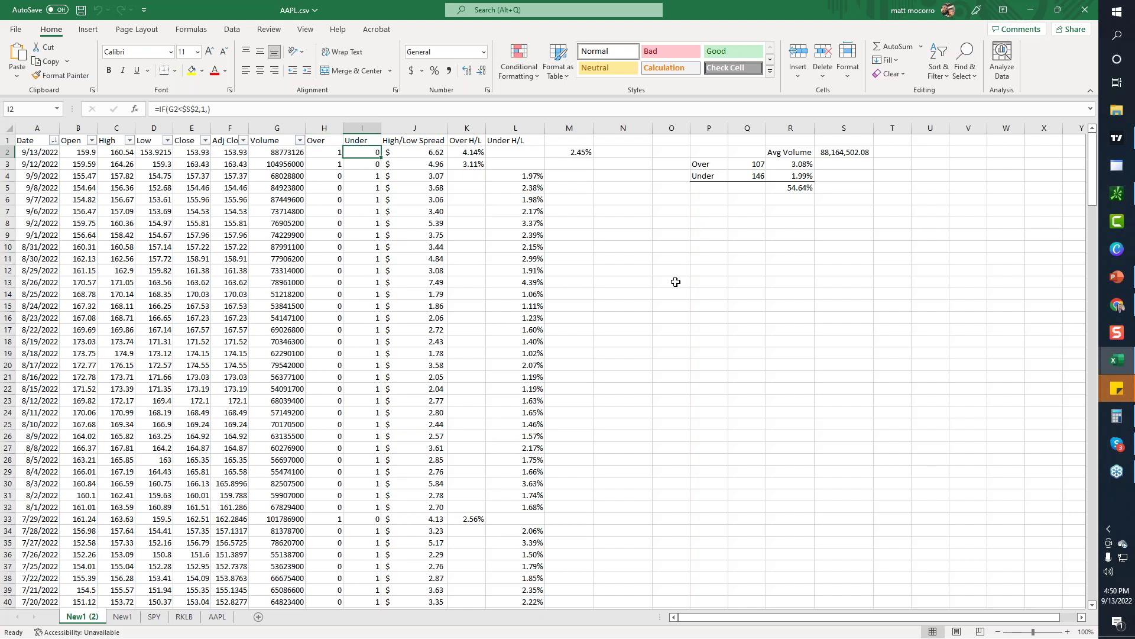
left_click(845, 153)
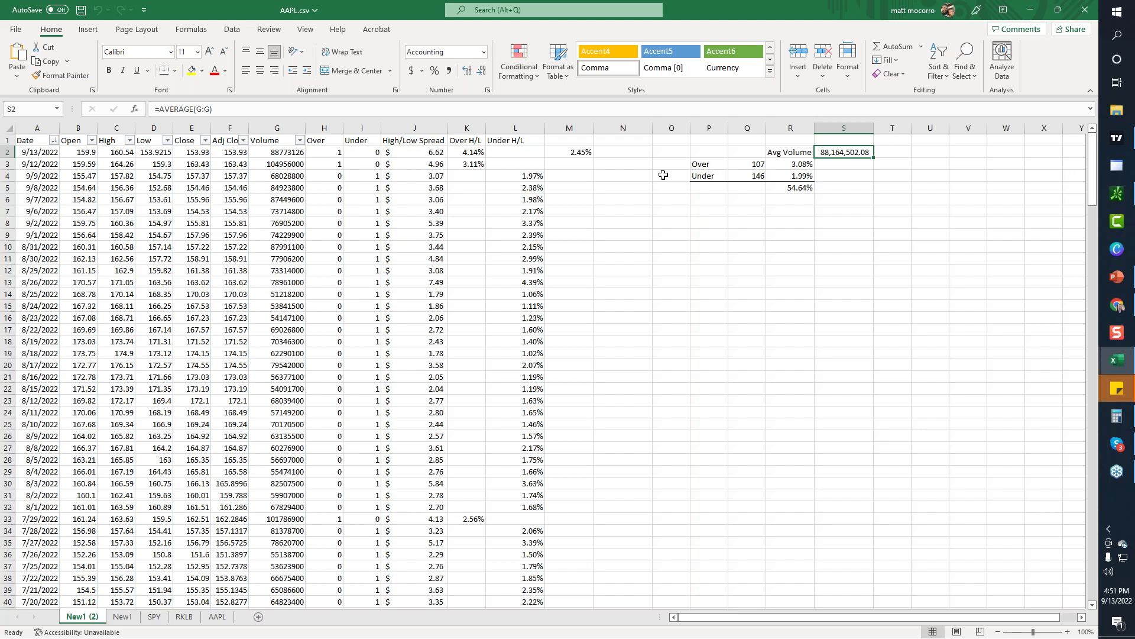
left_click(291, 153)
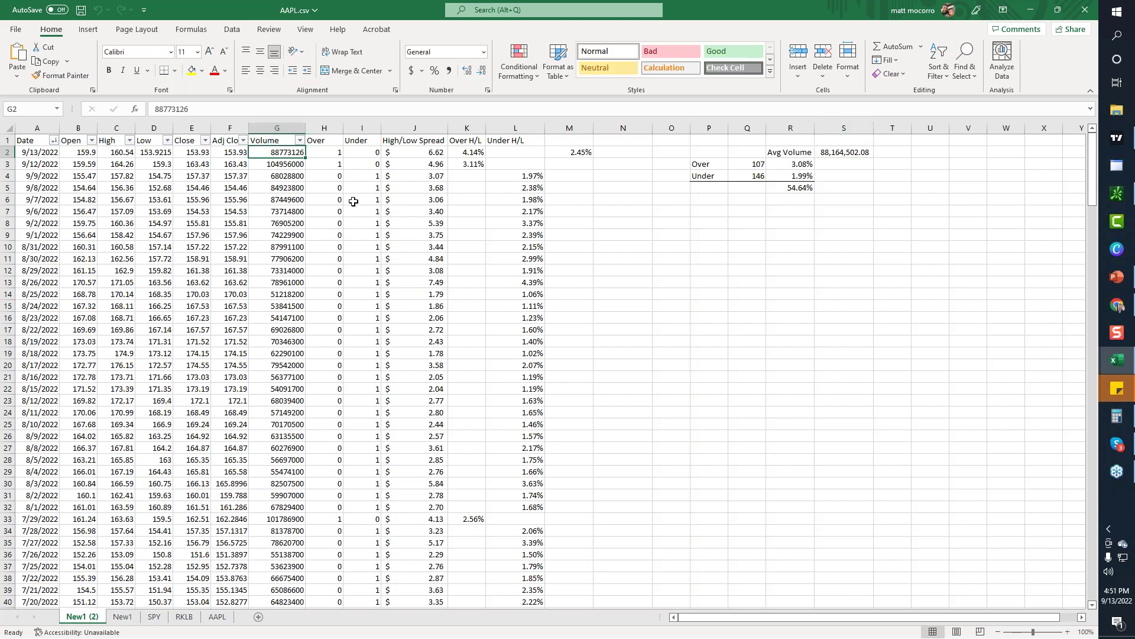
left_click(327, 152)
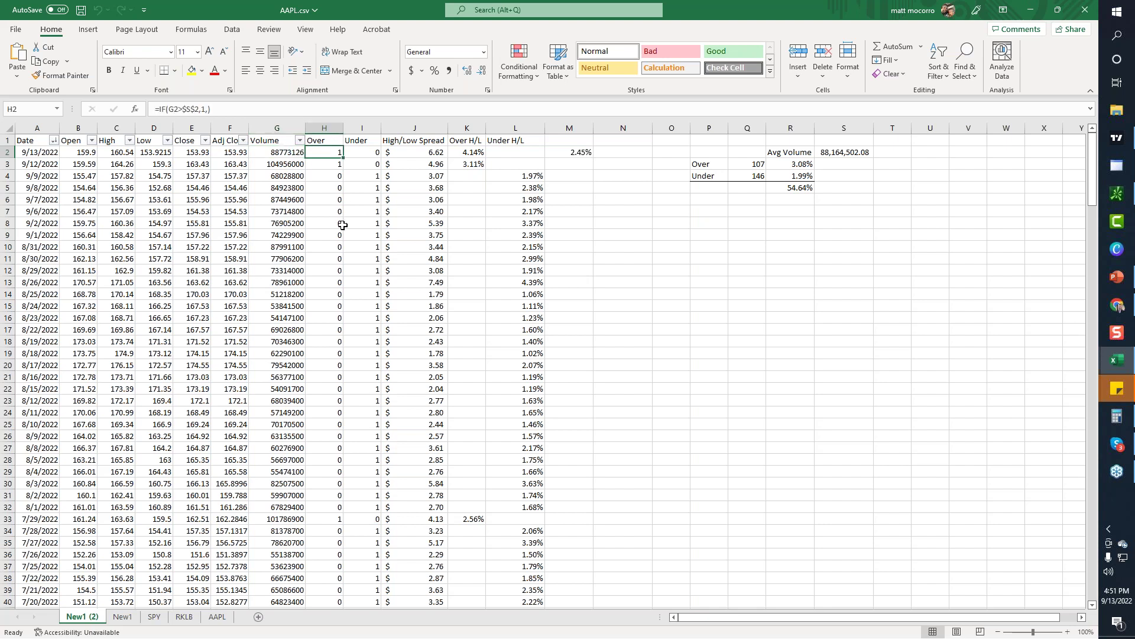
Inspect the High/Low Spread and Over H/L formulas for 9/13/2022 and look through the earlier dates' percentages.
left_click(429, 152)
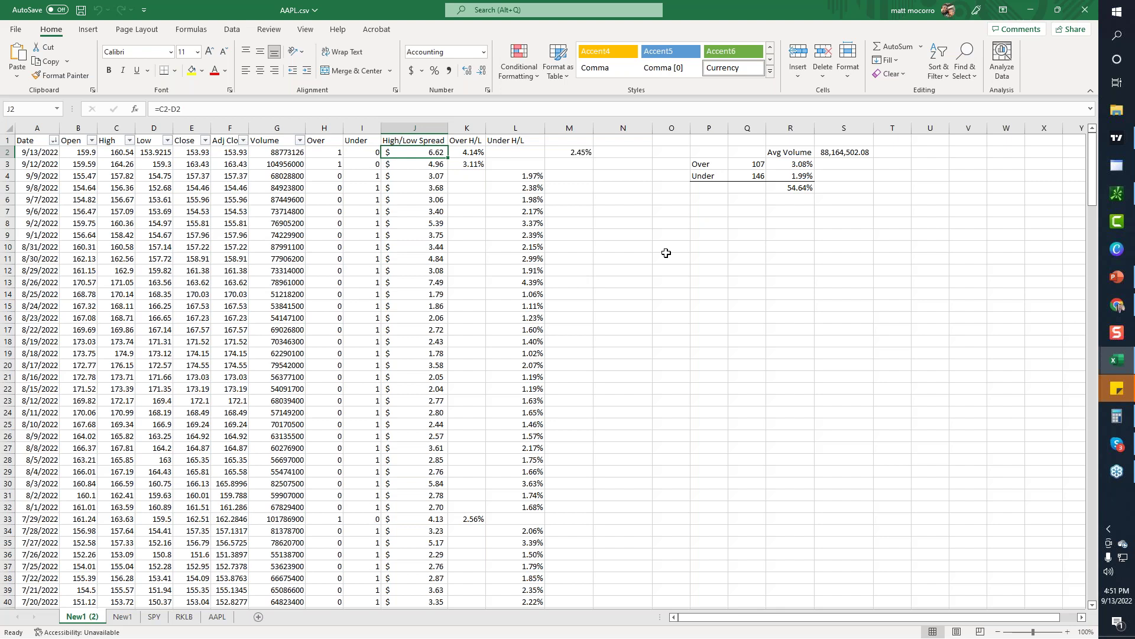
left_click(90, 151)
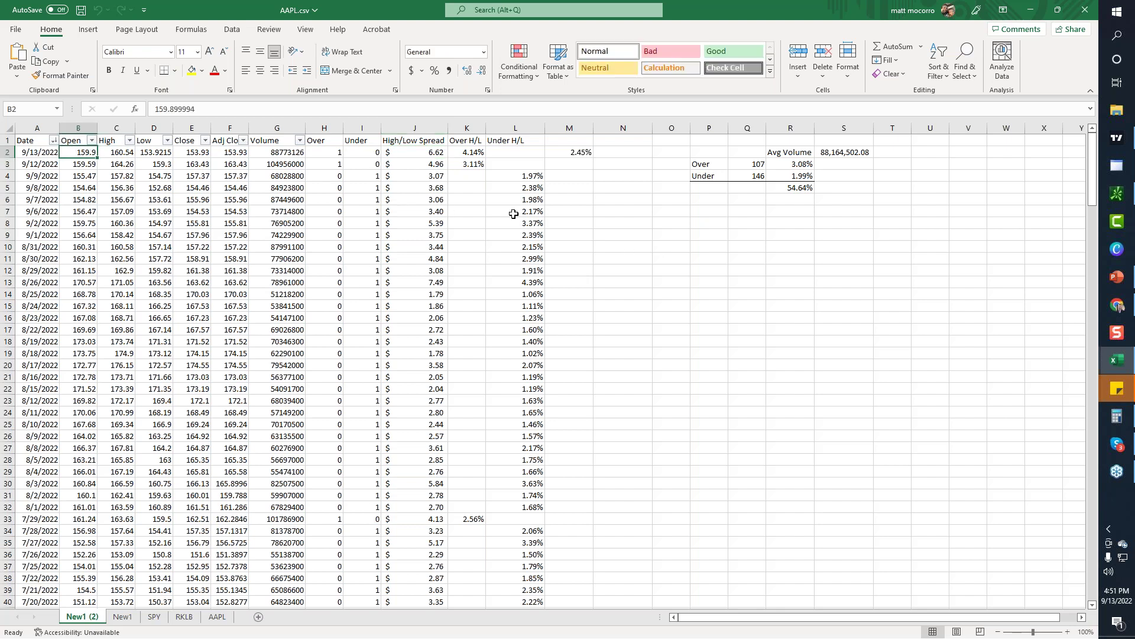
left_click(474, 152)
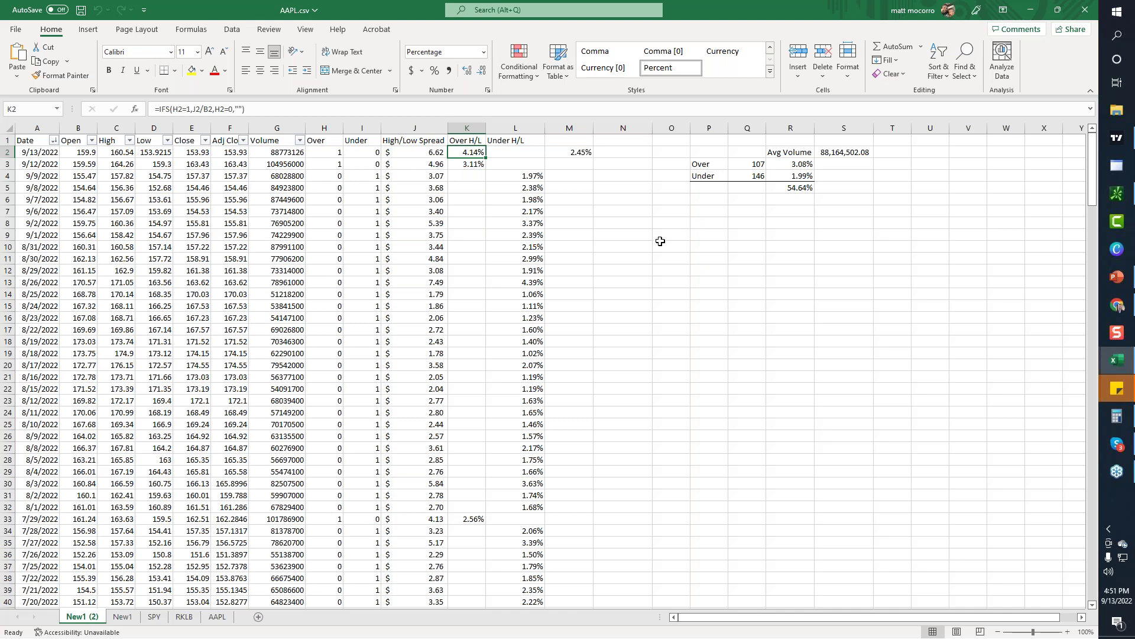
scroll(392, 287, "down", 20)
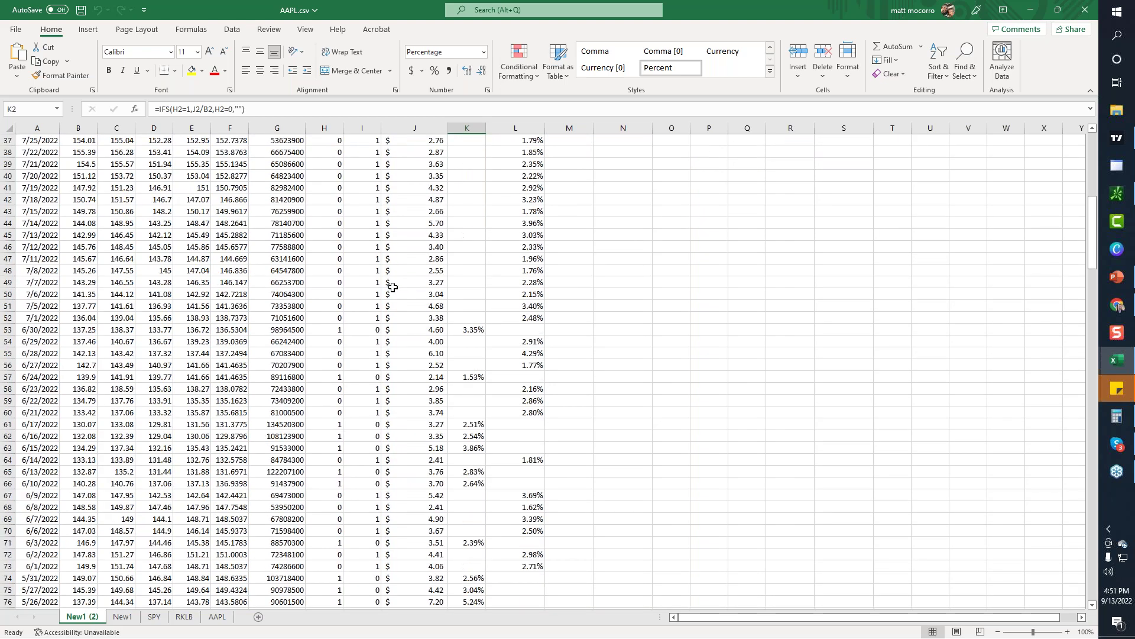
scroll(393, 286, "down", 20)
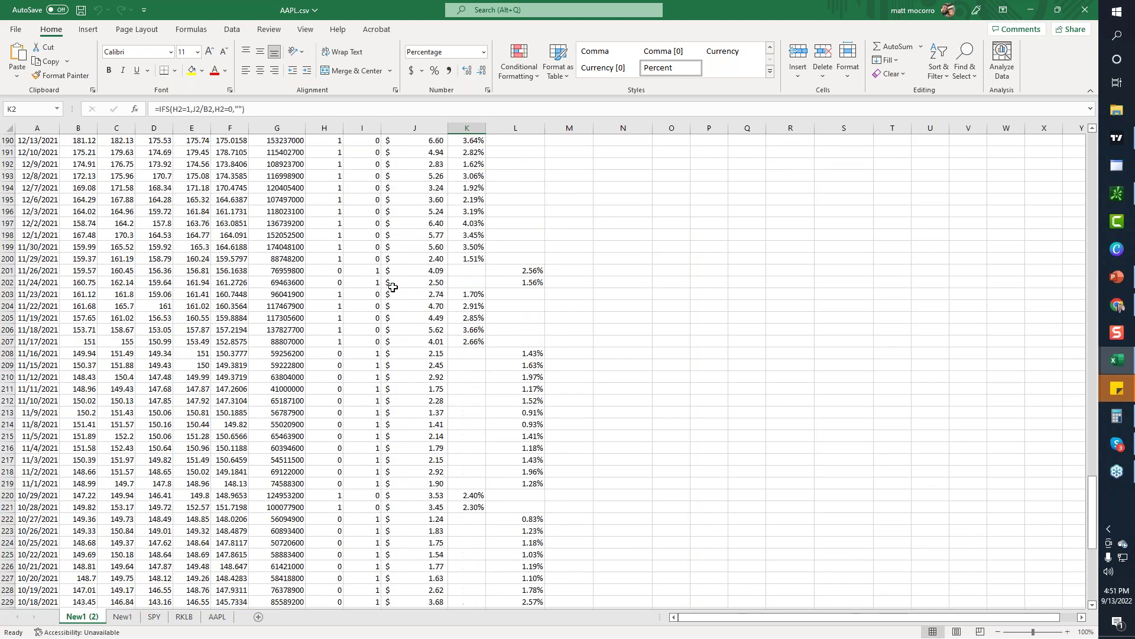
scroll(392, 287, "up", 20)
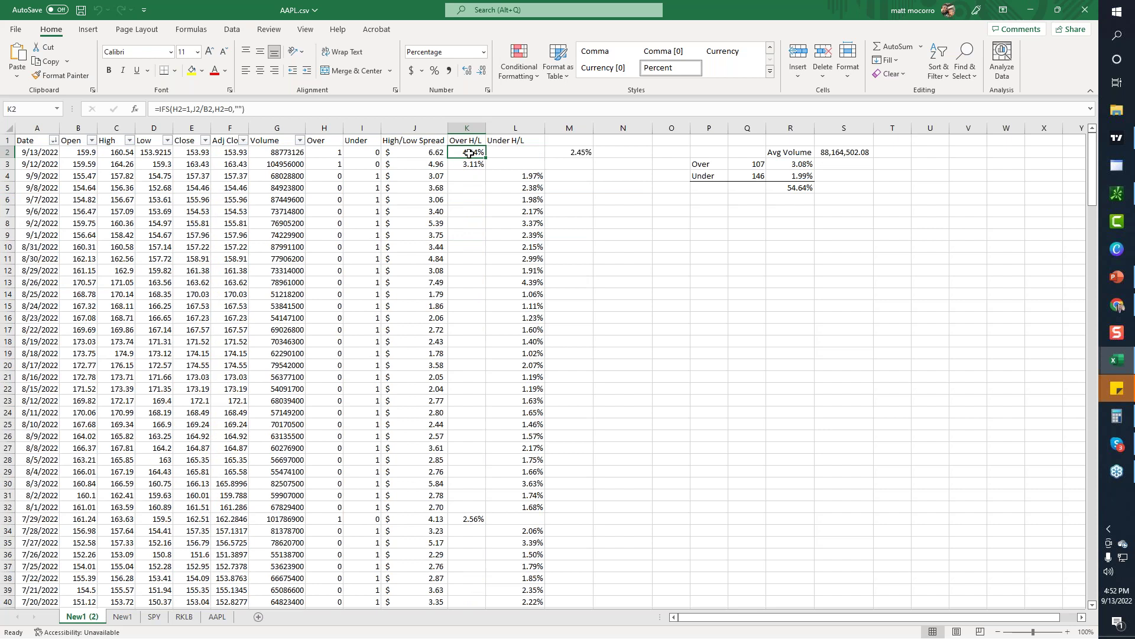
Inspect the summary formulas for over- and under-average day counts, average spreads and their percentage difference in Q3:R5.
left_click(733, 165)
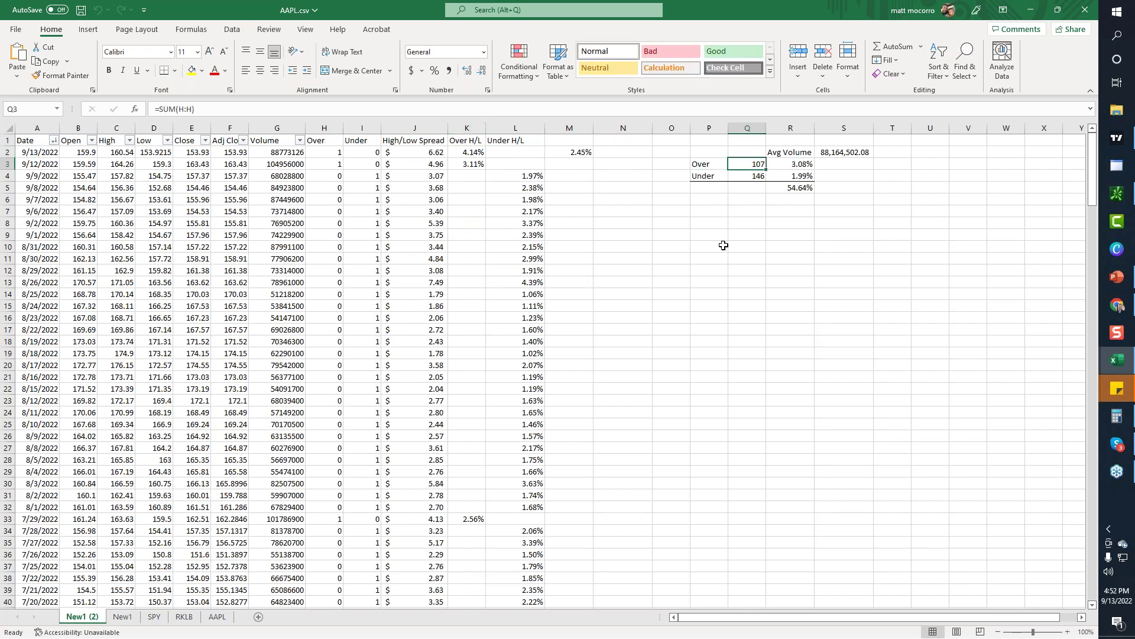
left_click(804, 165)
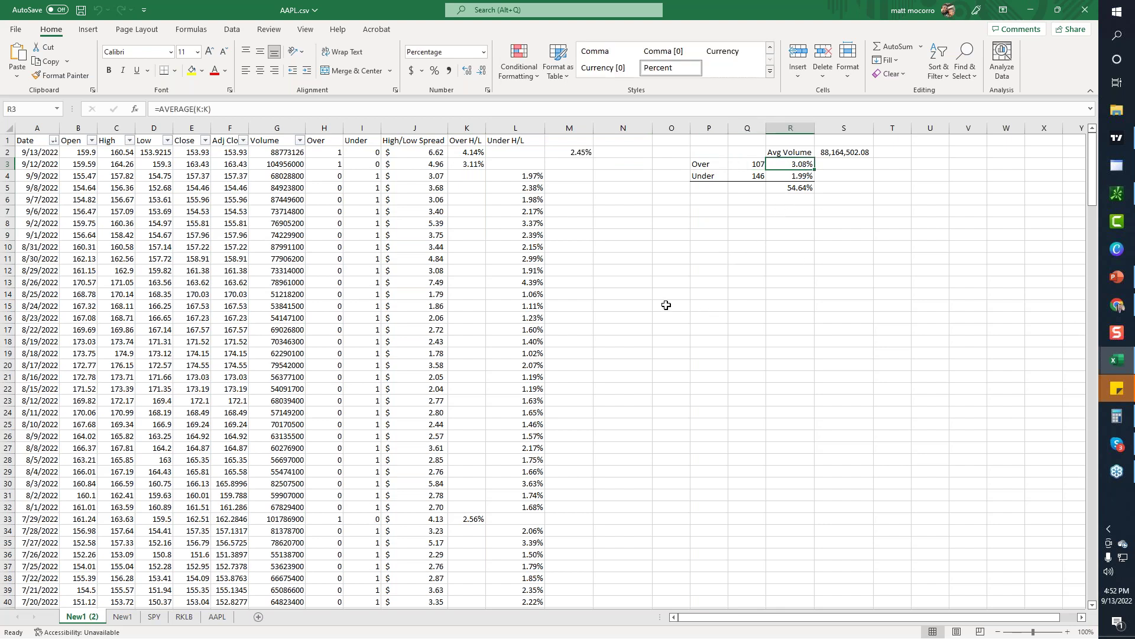
left_click(753, 176)
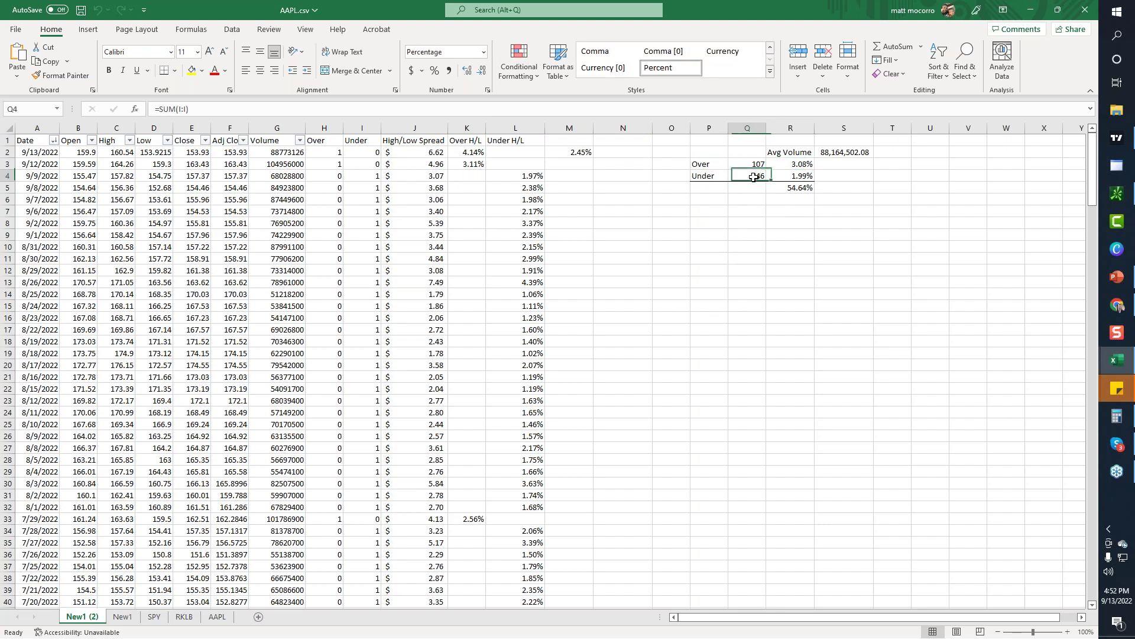
left_click(800, 175)
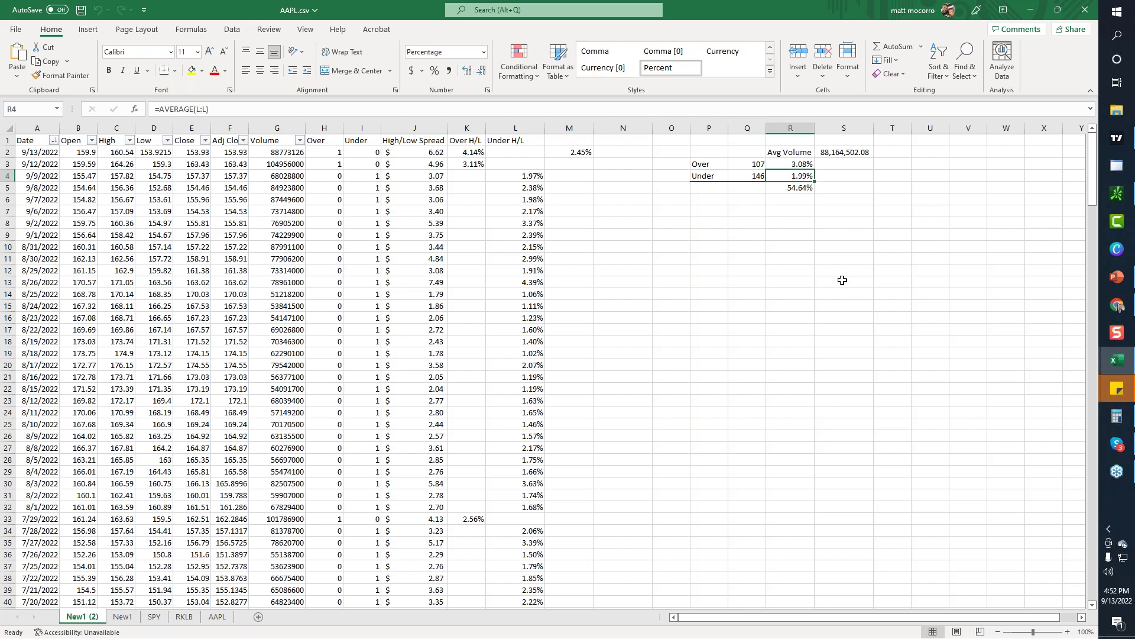
left_click(802, 188)
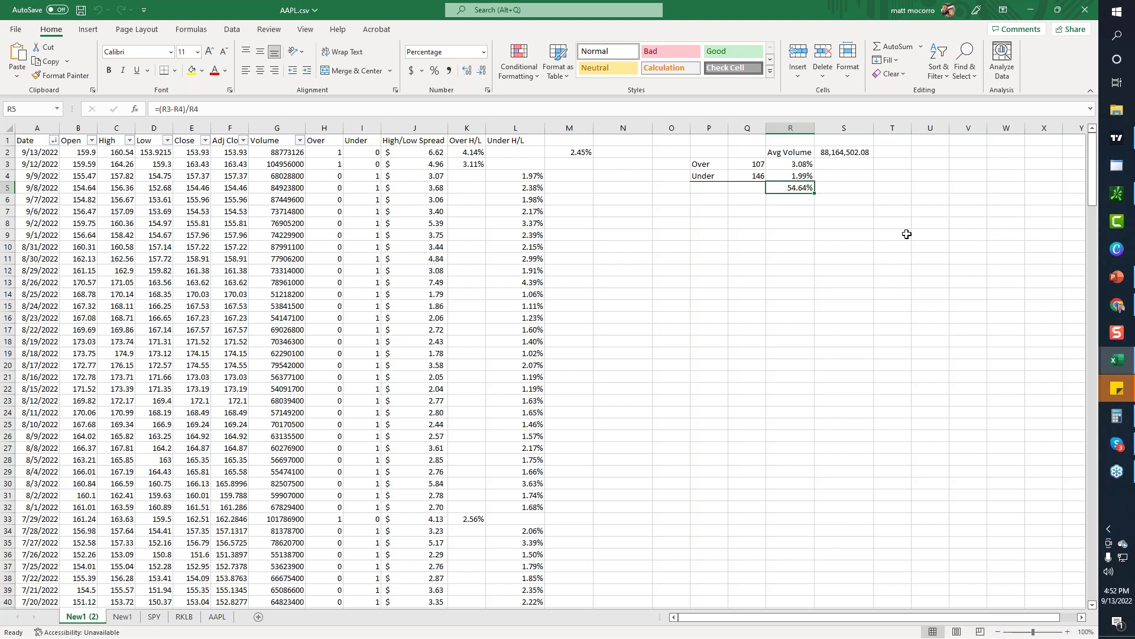
Inspect the SPY sheet's summary formulas for the over- and under-average spreads and their percentage difference in R3:R5.
left_click(155, 618)
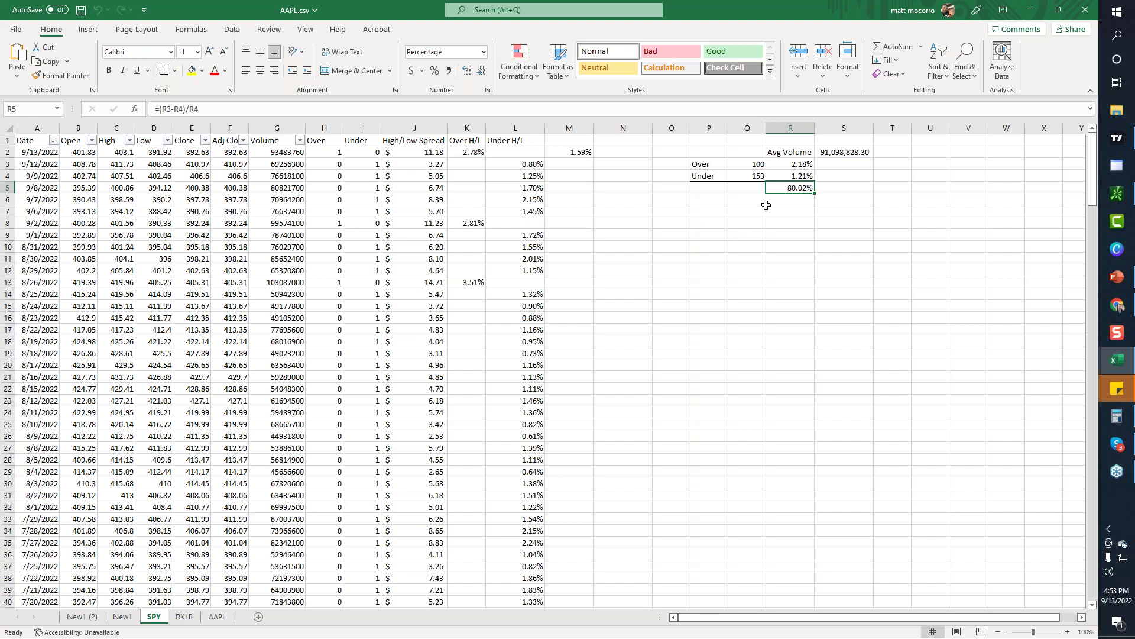
left_click(792, 165)
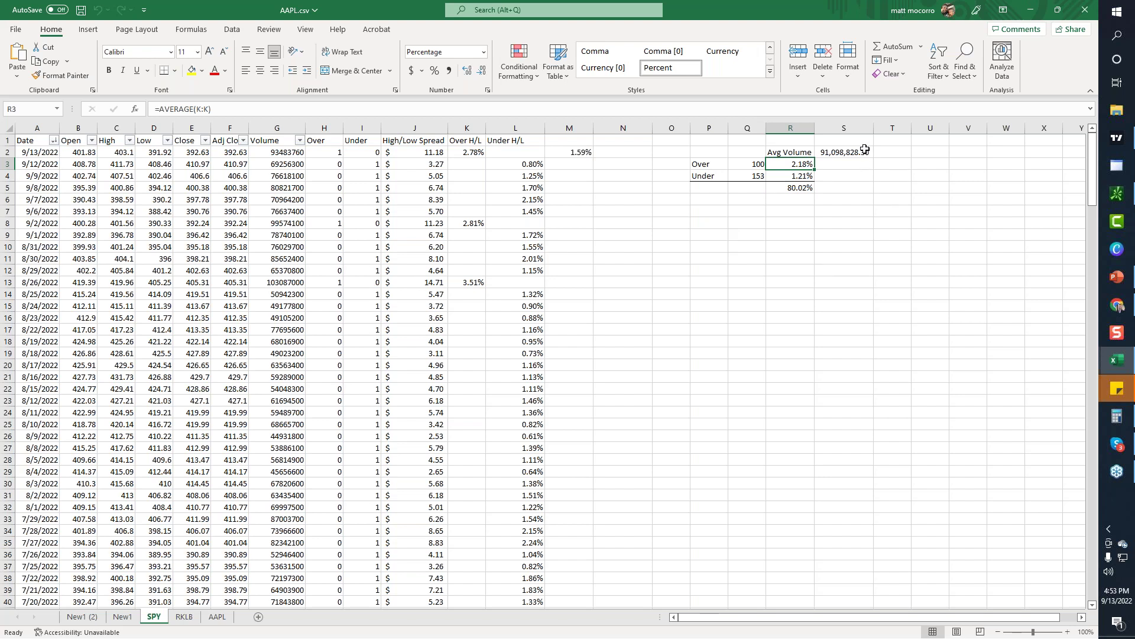
left_click(804, 176)
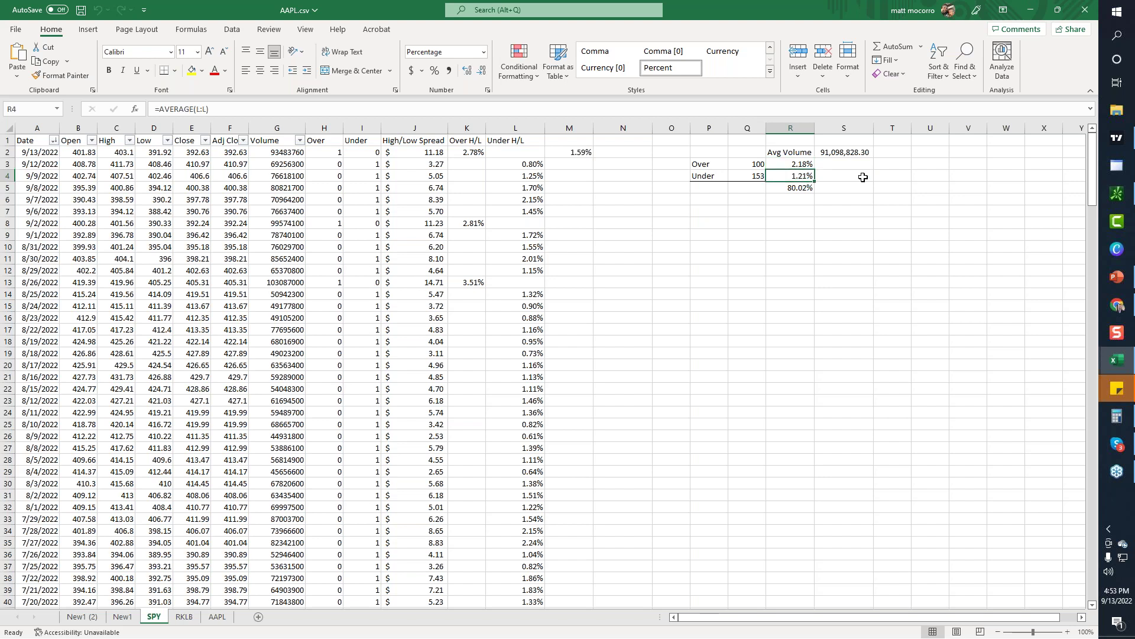
left_click(794, 187)
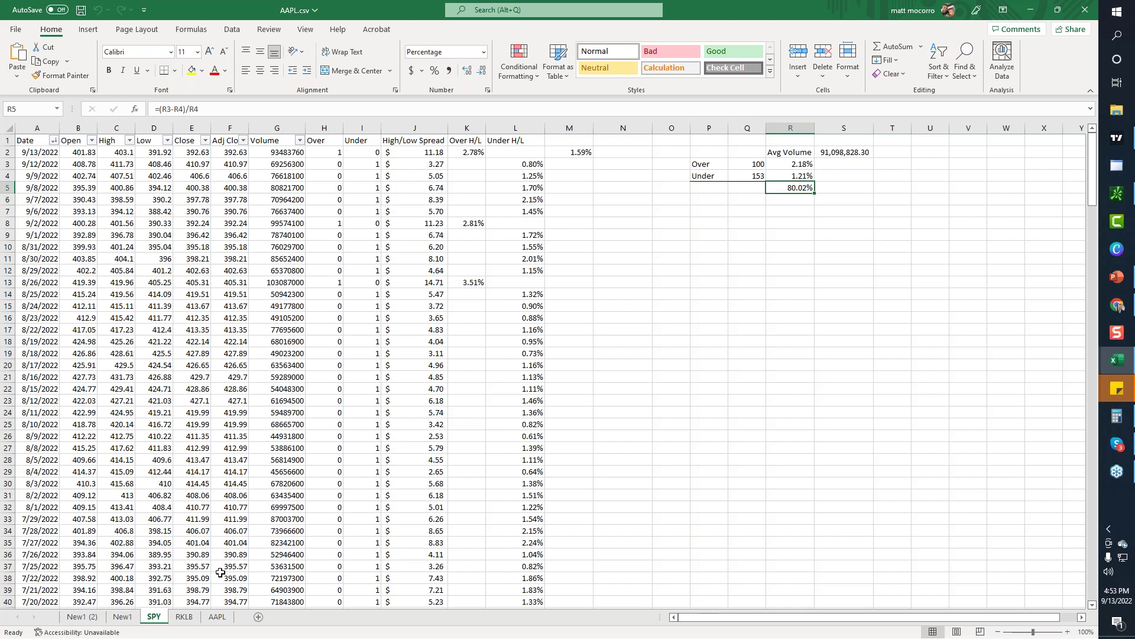
Inspect the RKLB sheet's formulas for the over- and under-average spreads and their percentage difference in R3:R5.
left_click(191, 620)
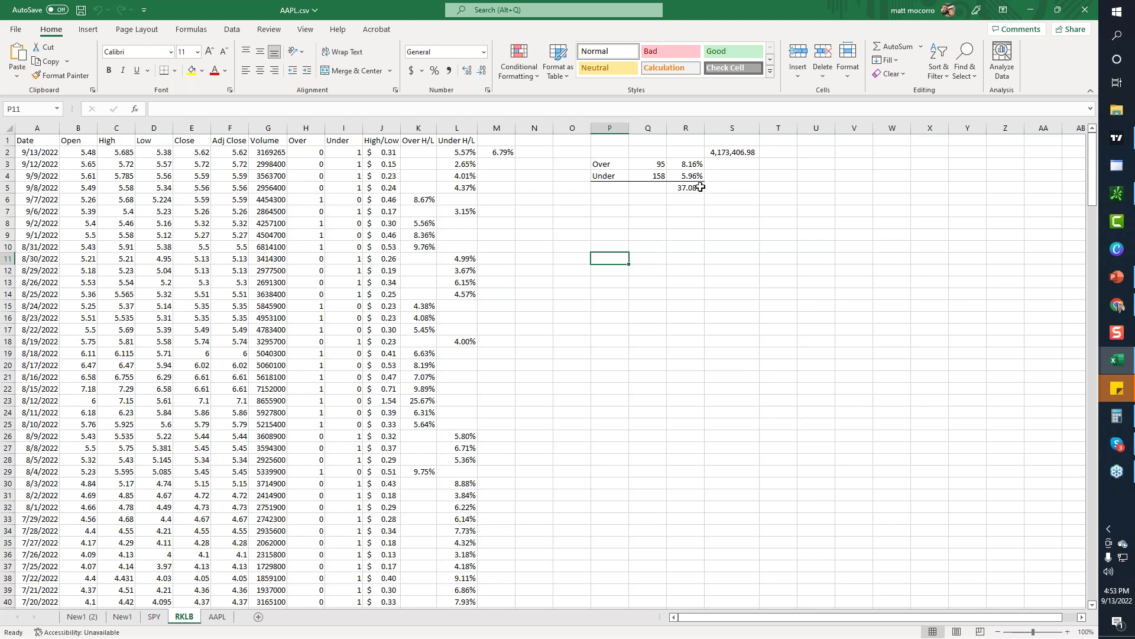
left_click(695, 165)
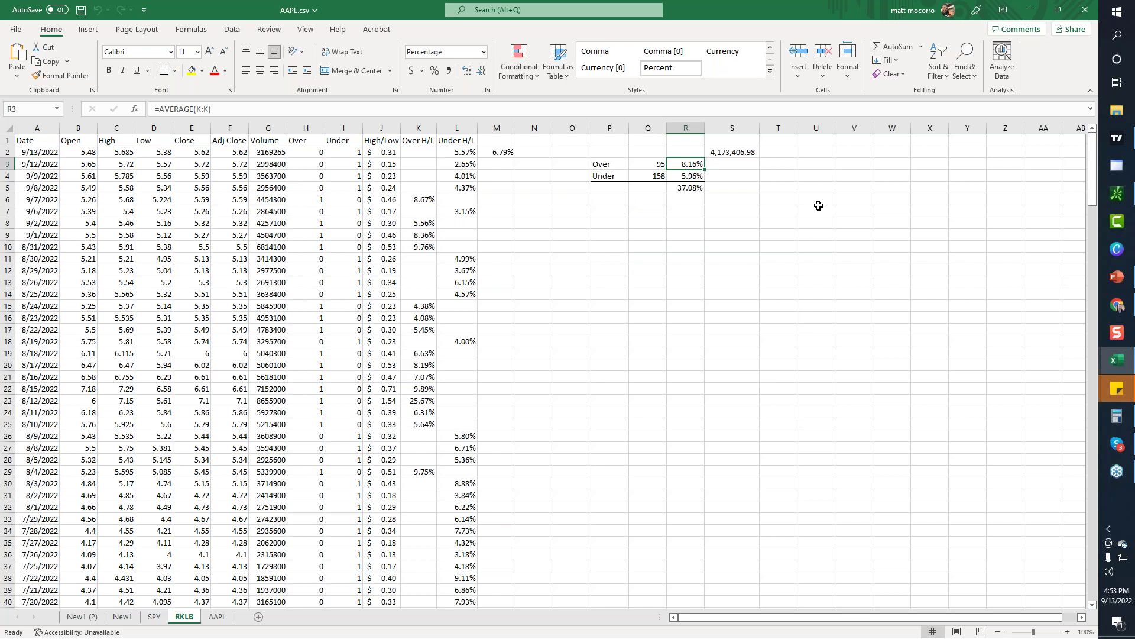
left_click(694, 178)
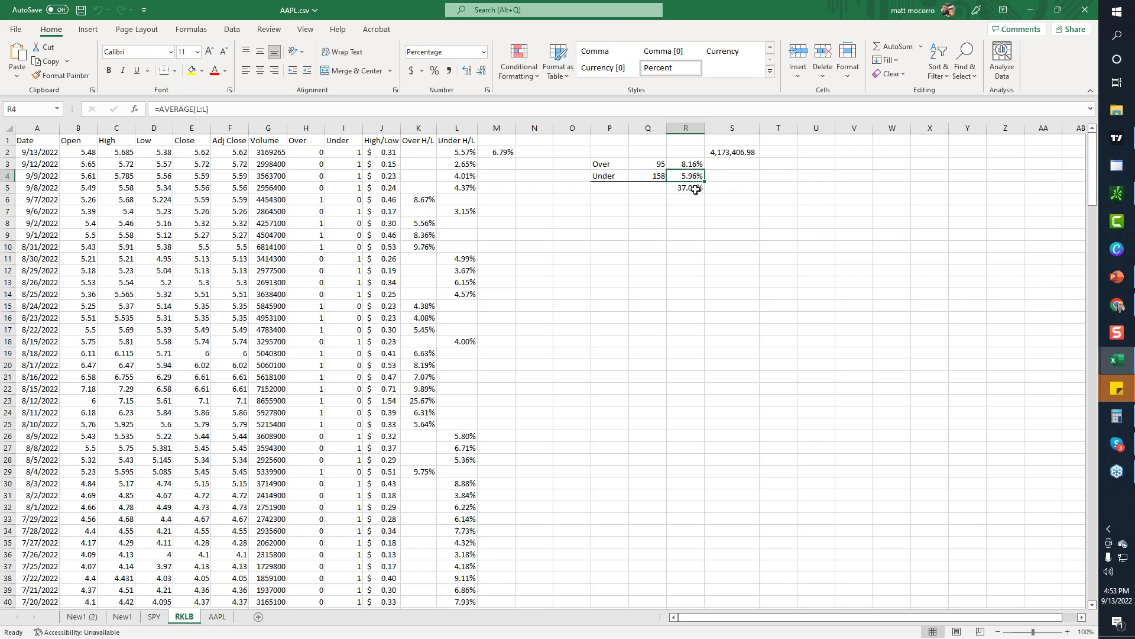
left_click(692, 188)
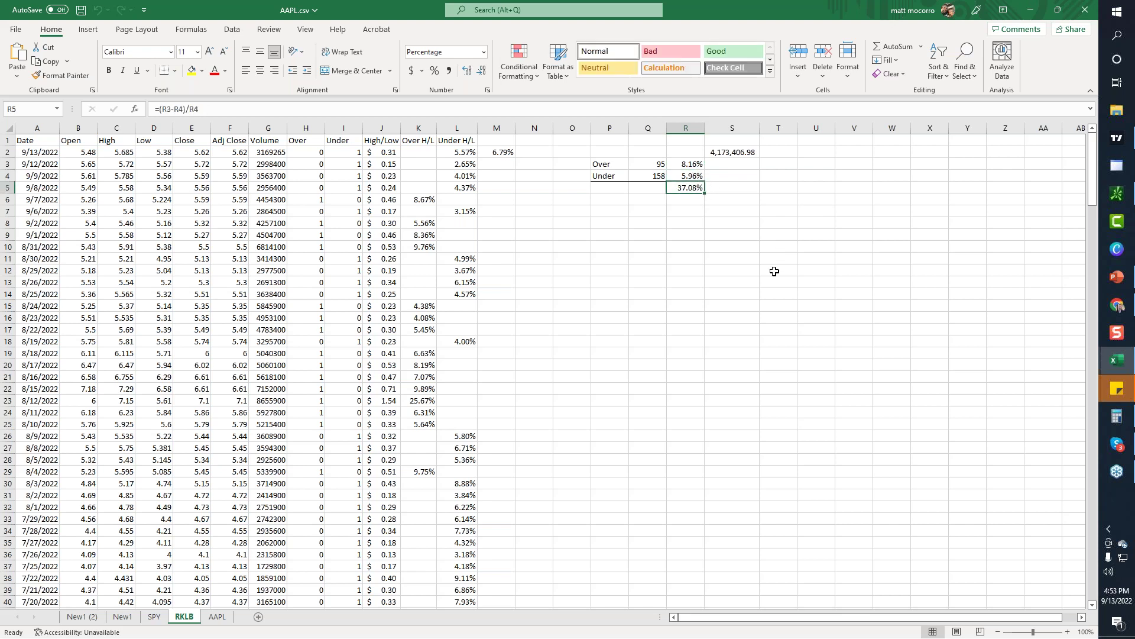
Switch to Yahoo Finance in Chrome, look up ticker F and open Ford's historical price data.
left_click(1117, 305)
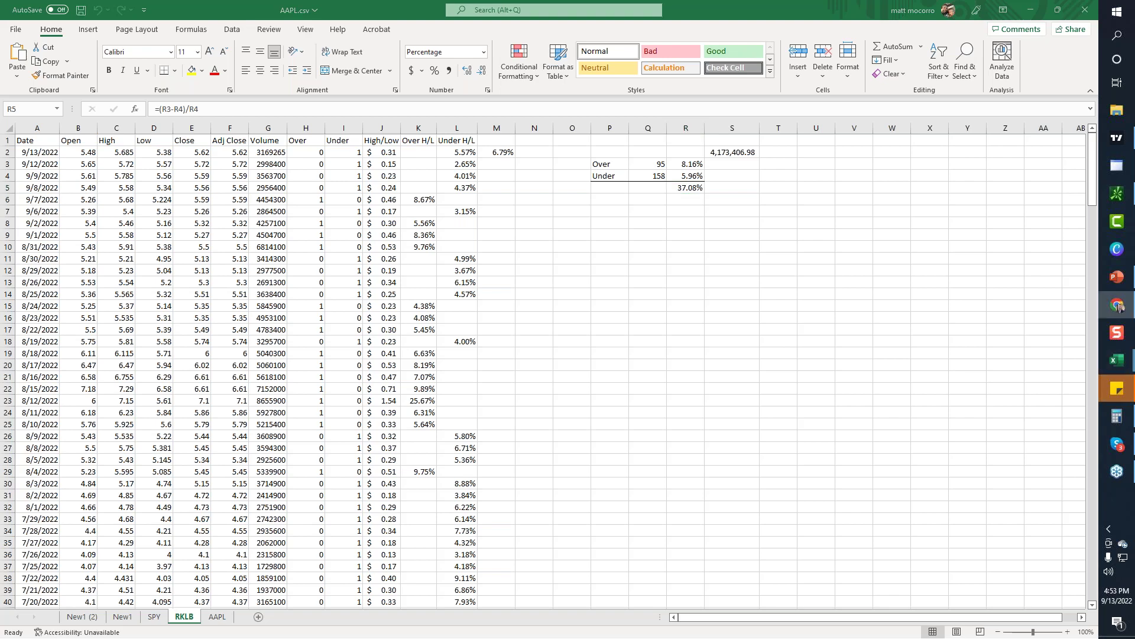
left_click(1030, 9)
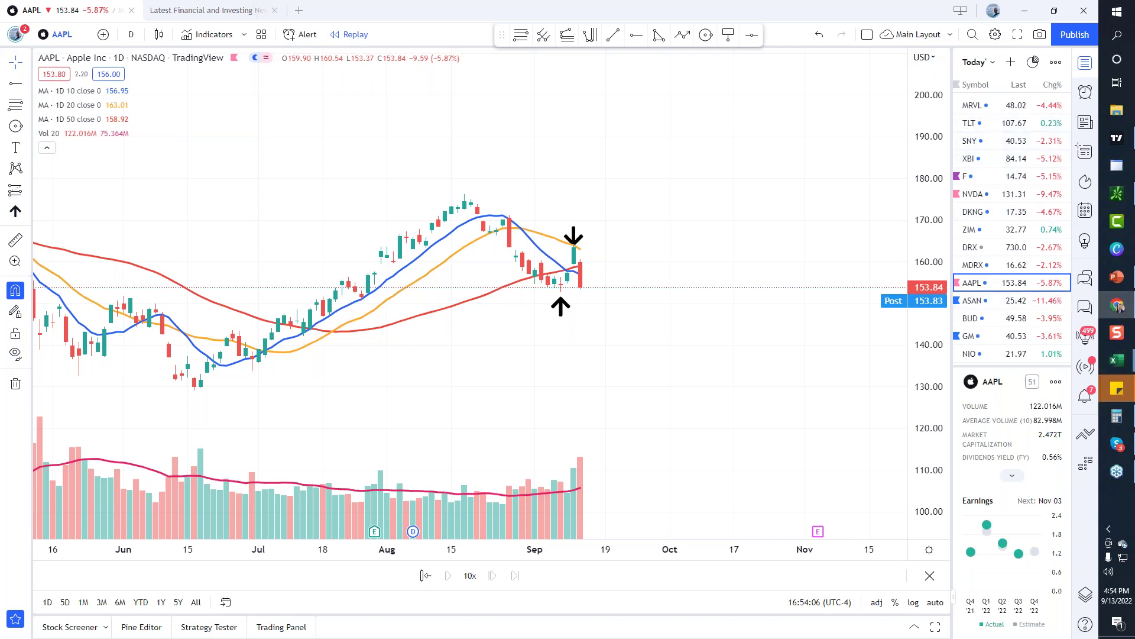
left_click(1116, 305)
left_click(999, 225)
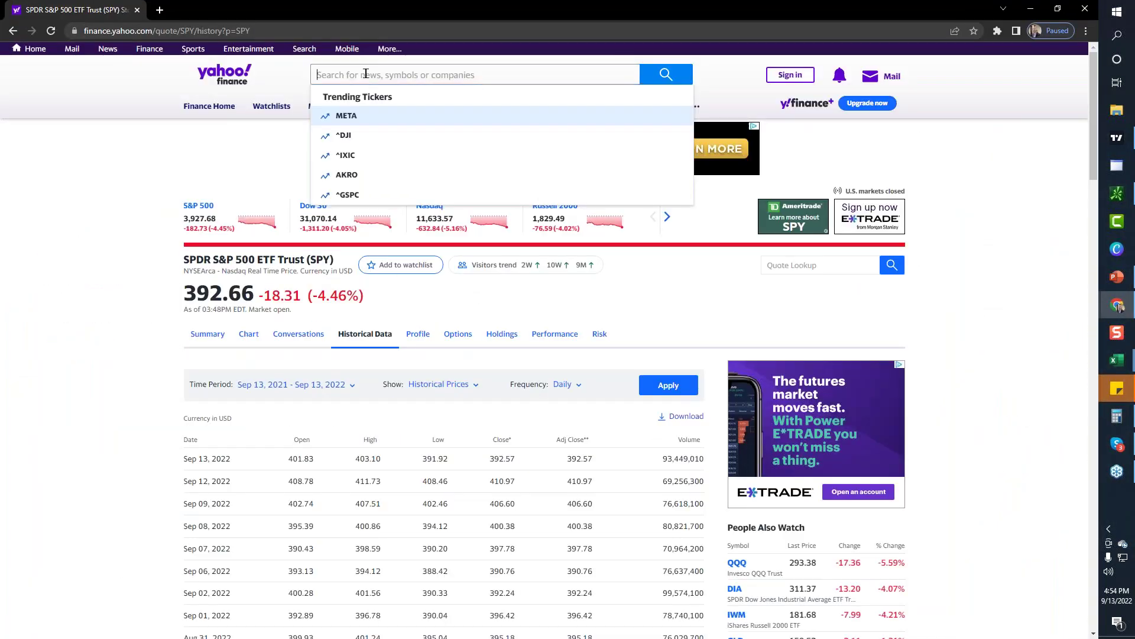
type("f")
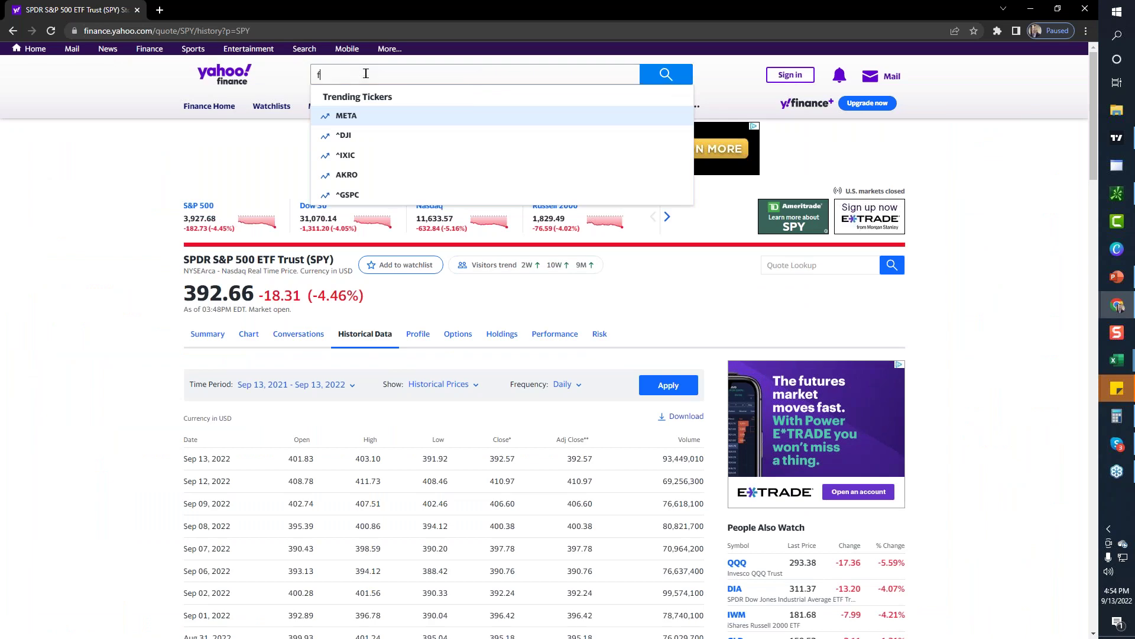
key("Return")
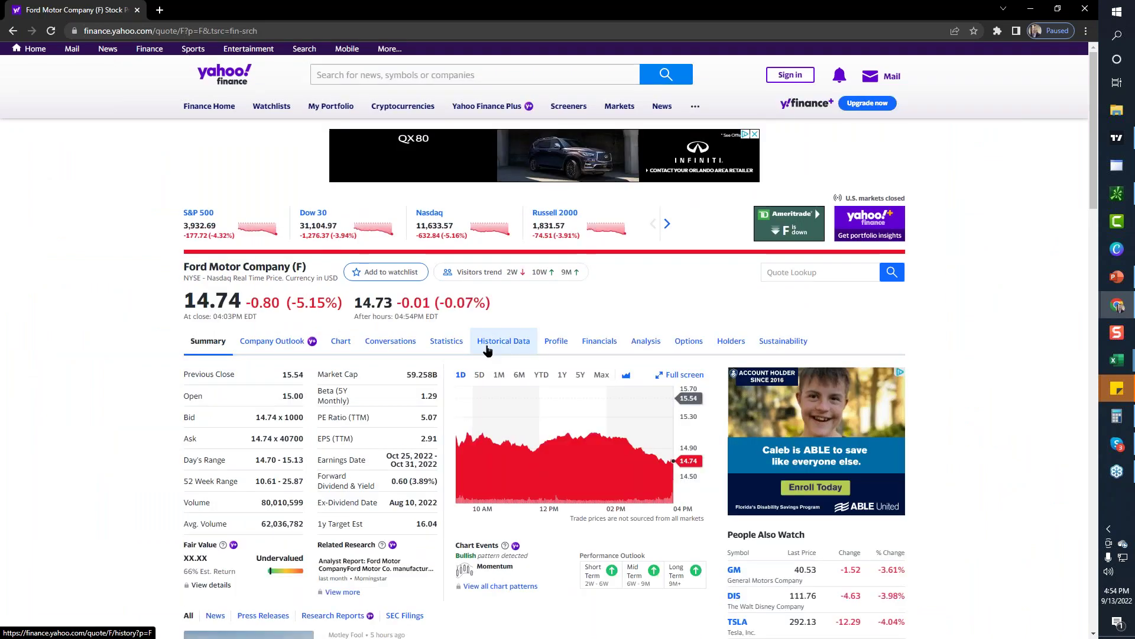
left_click(494, 340)
scroll(413, 407, "down", 3)
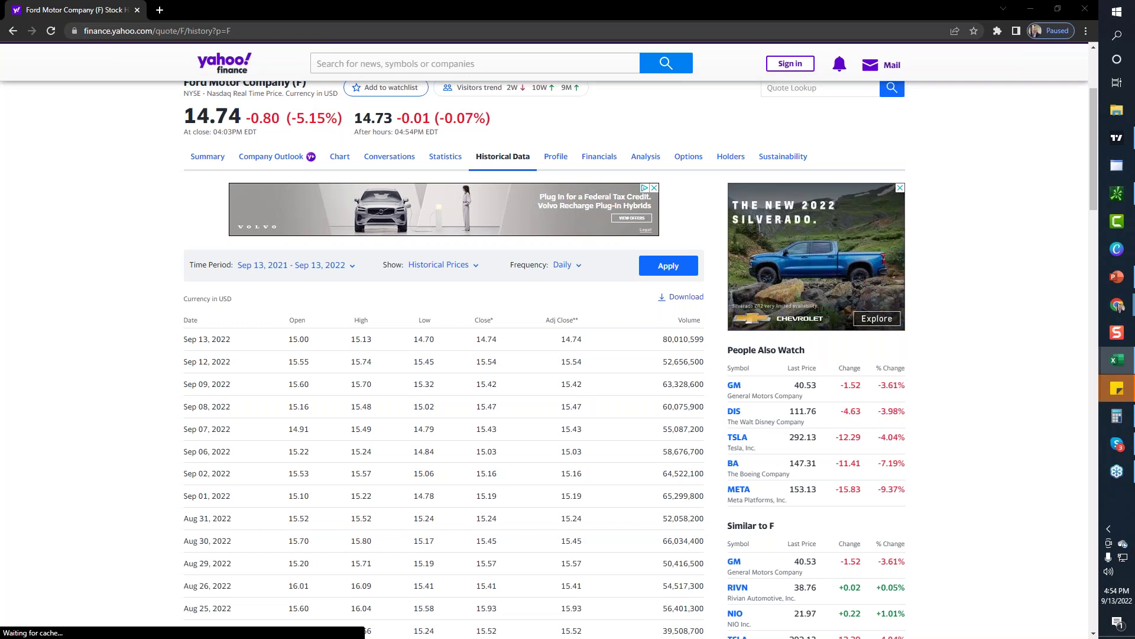
Switch to the F sheet in a maximized Excel window and inspect row 3 and the summary formulas in R3 and R5.
key("alt+Tab")
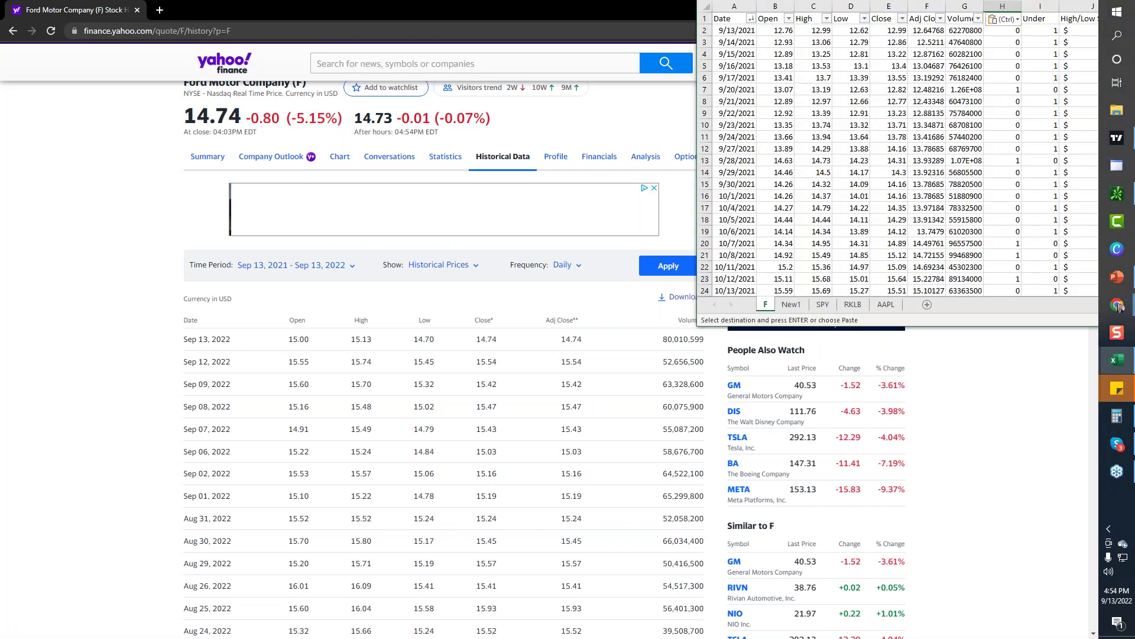
key("super+Up")
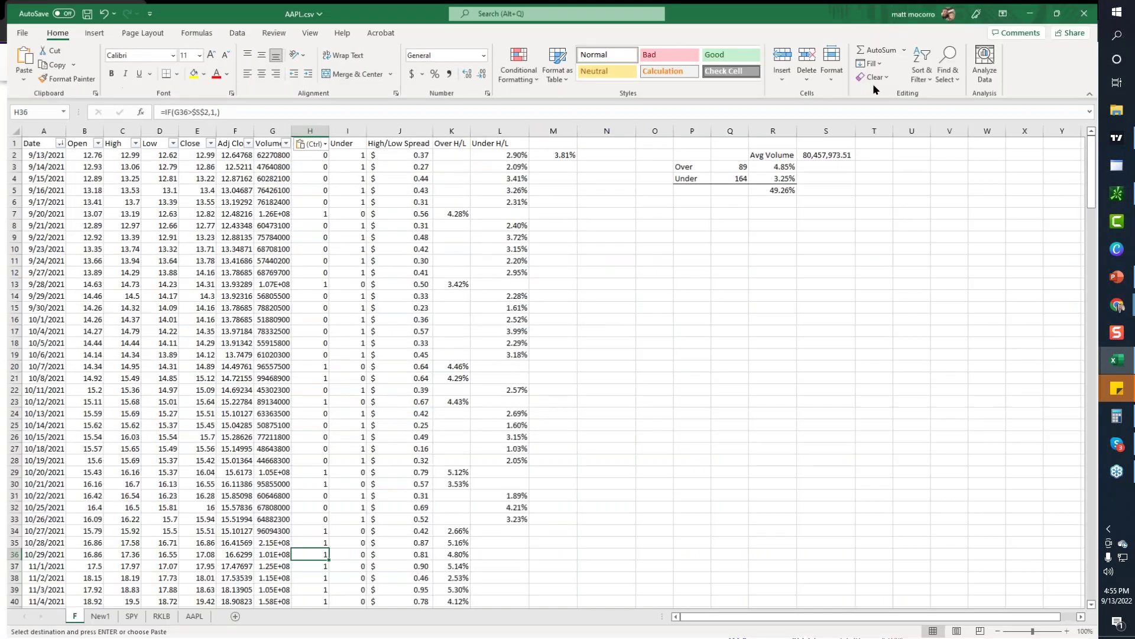
left_click(159, 164)
left_click(343, 164)
left_click(505, 167)
left_click(738, 169)
left_click(793, 164)
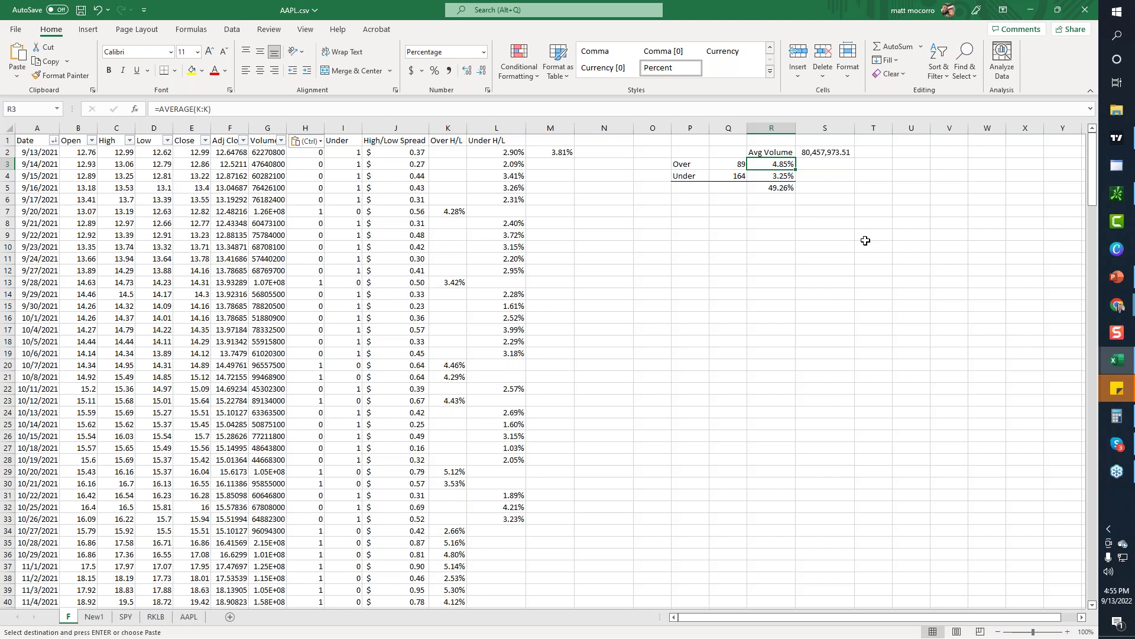
left_click(788, 188)
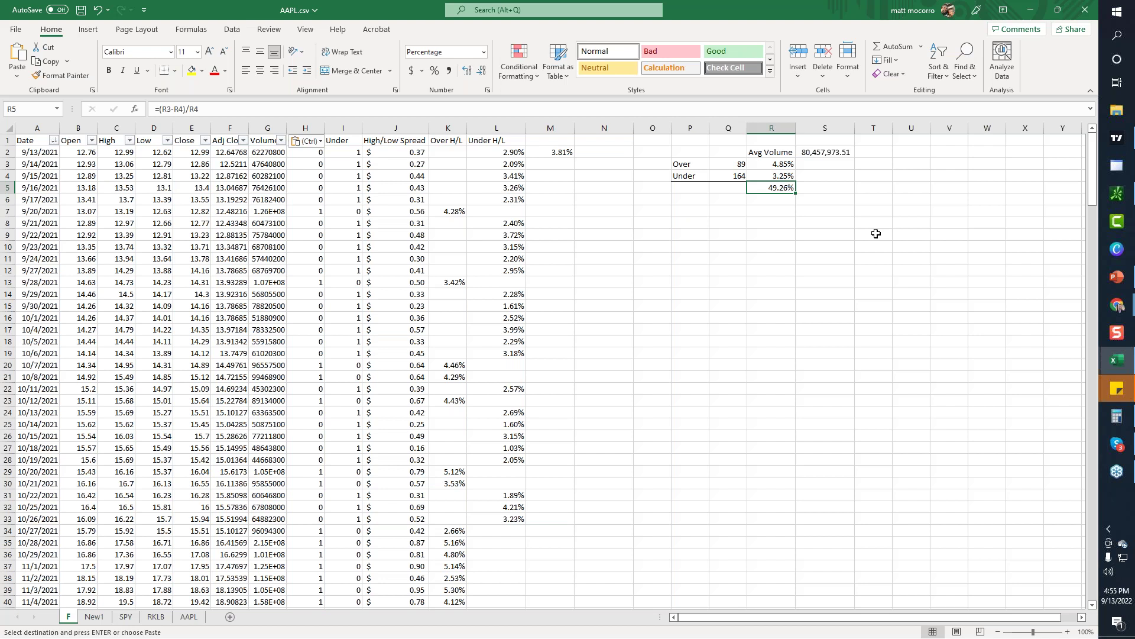
Return to the AAPL daily chart in TradingView and examine the price action from May to September against the moving averages.
left_click(1035, 18)
left_click(1035, 18)
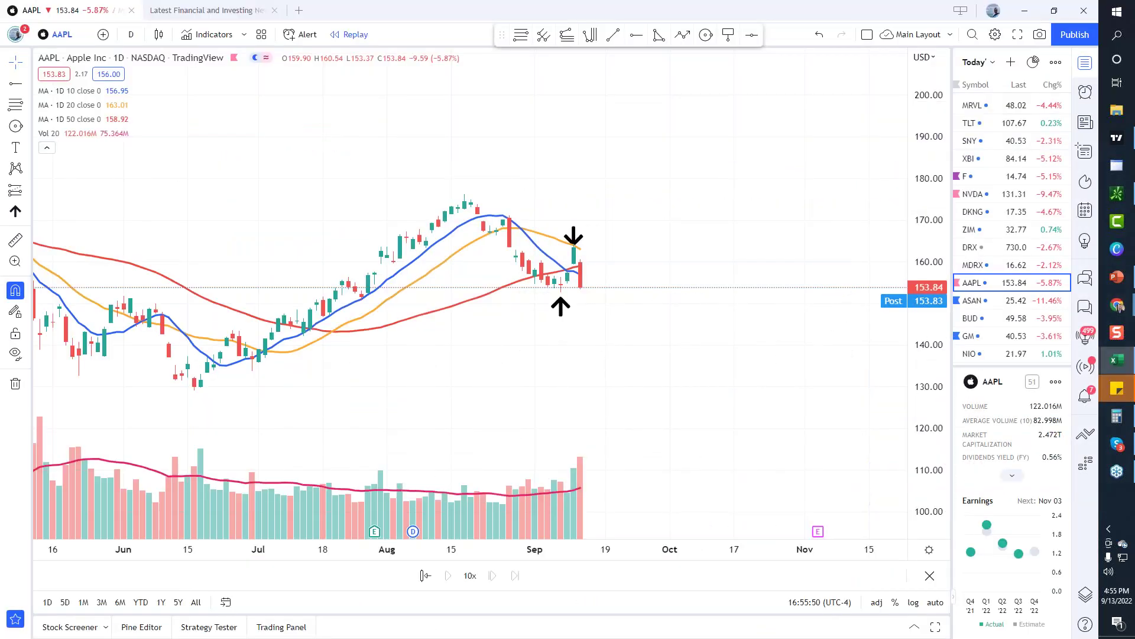
left_click_drag(612, 355, 691, 299)
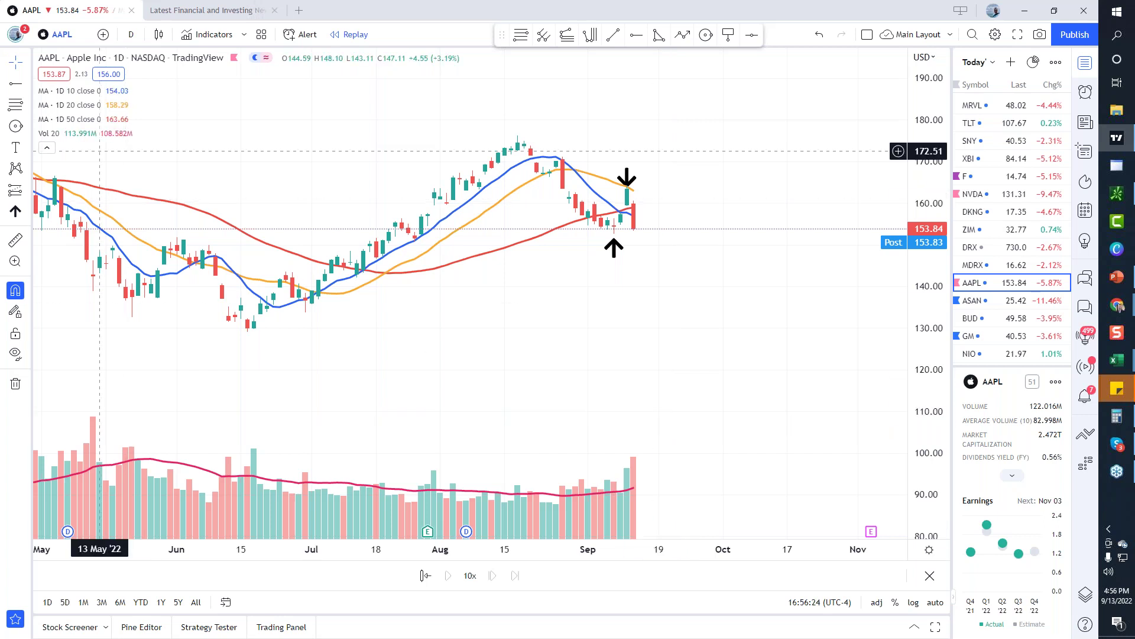
mouse_move(82, 121)
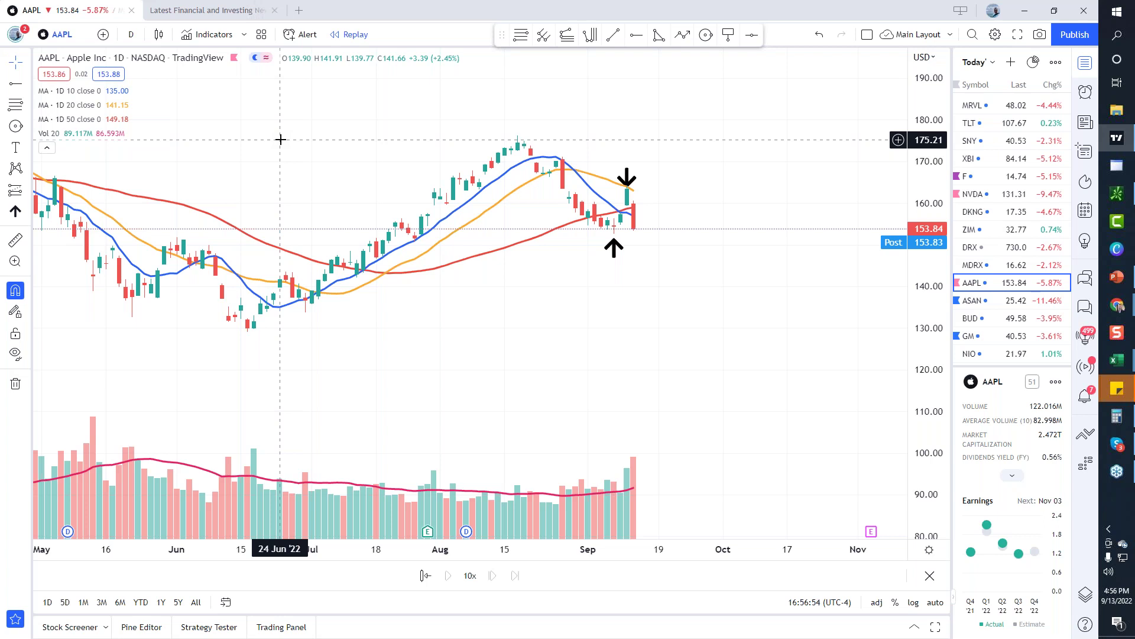
Look through the saved watchlists, including the ETF holdings lists, and return to the AAPL chart without switching lists.
left_click(986, 66)
scroll(993, 154, "down", 3)
scroll(993, 154, "down", 5)
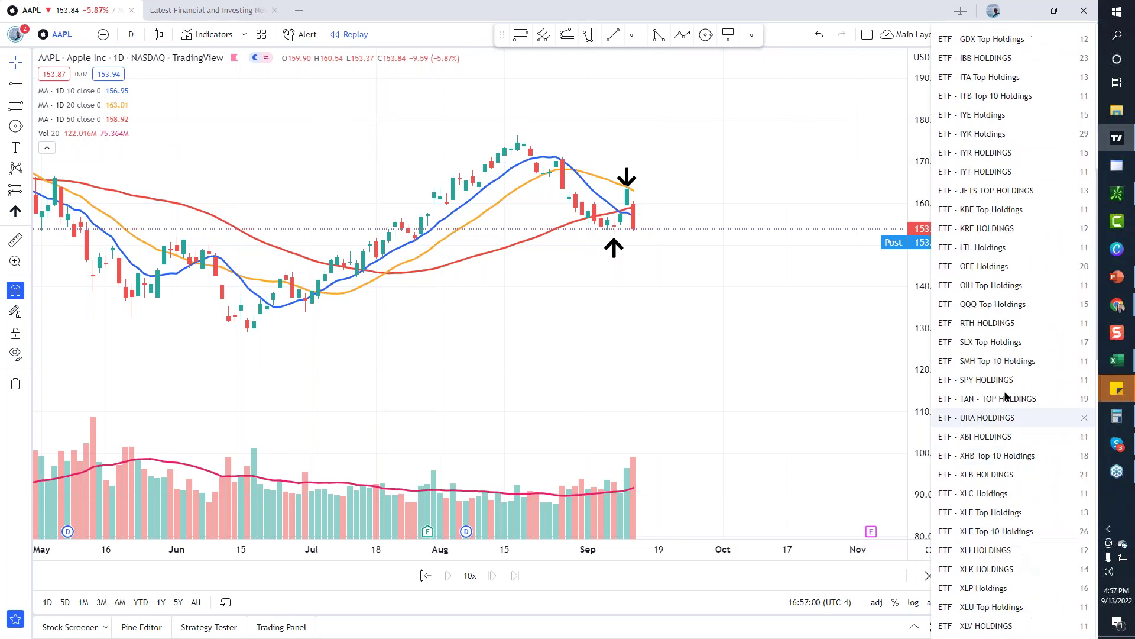
scroll(1008, 438, "up", 1)
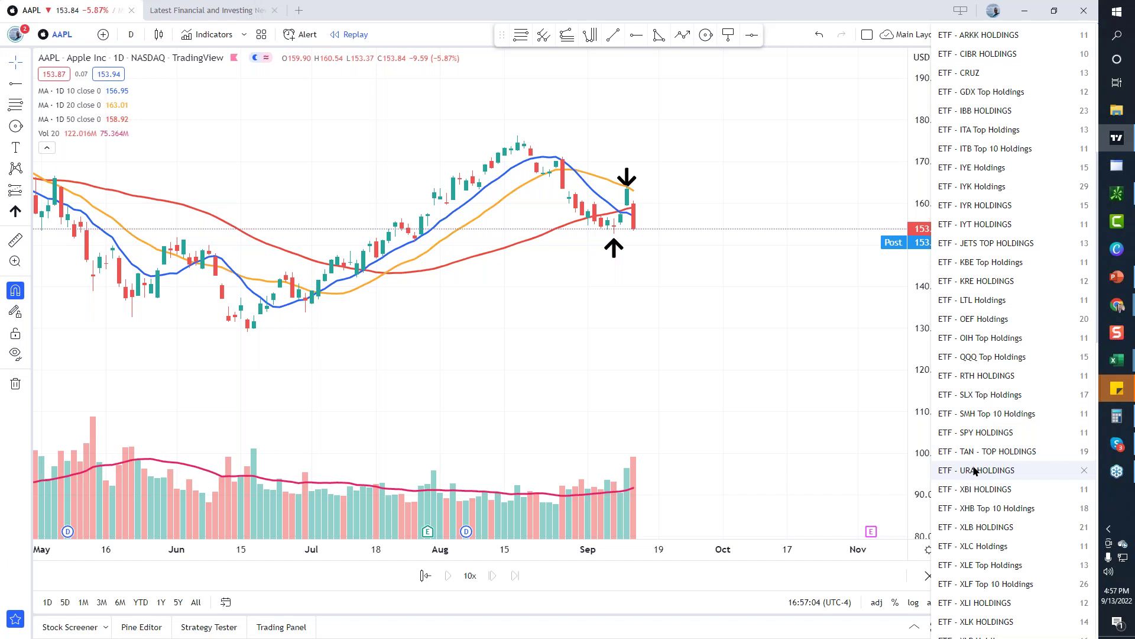
scroll(975, 470, "up", 6)
scroll(976, 473, "up", 2)
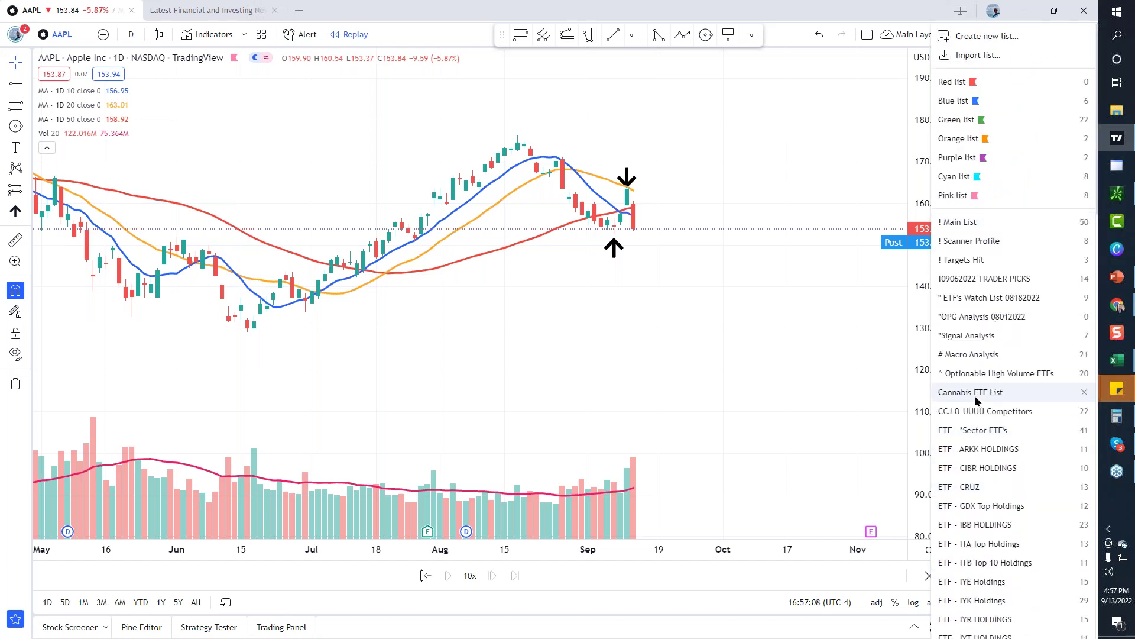
left_click(477, 370)
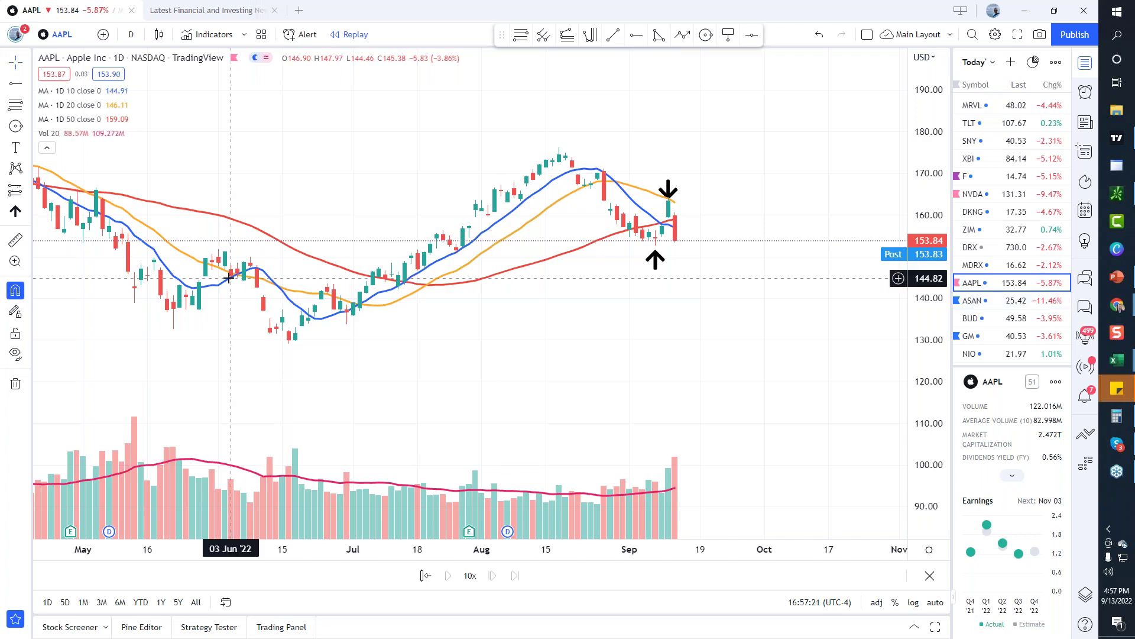
scroll(568, 333, "down", 5)
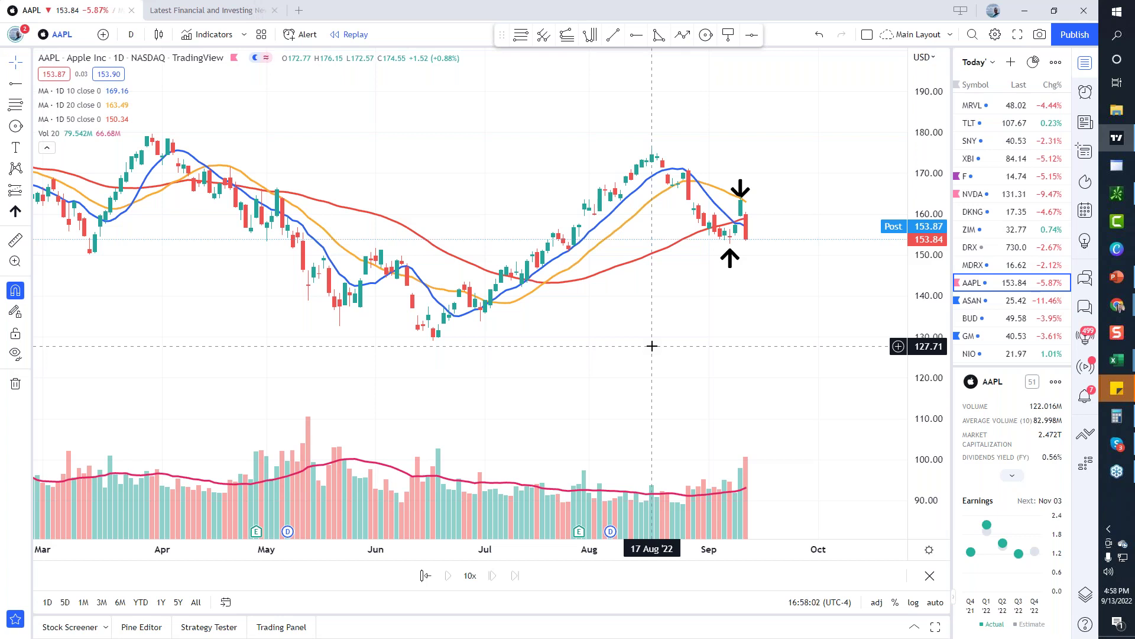
left_click_drag(689, 358, 651, 370)
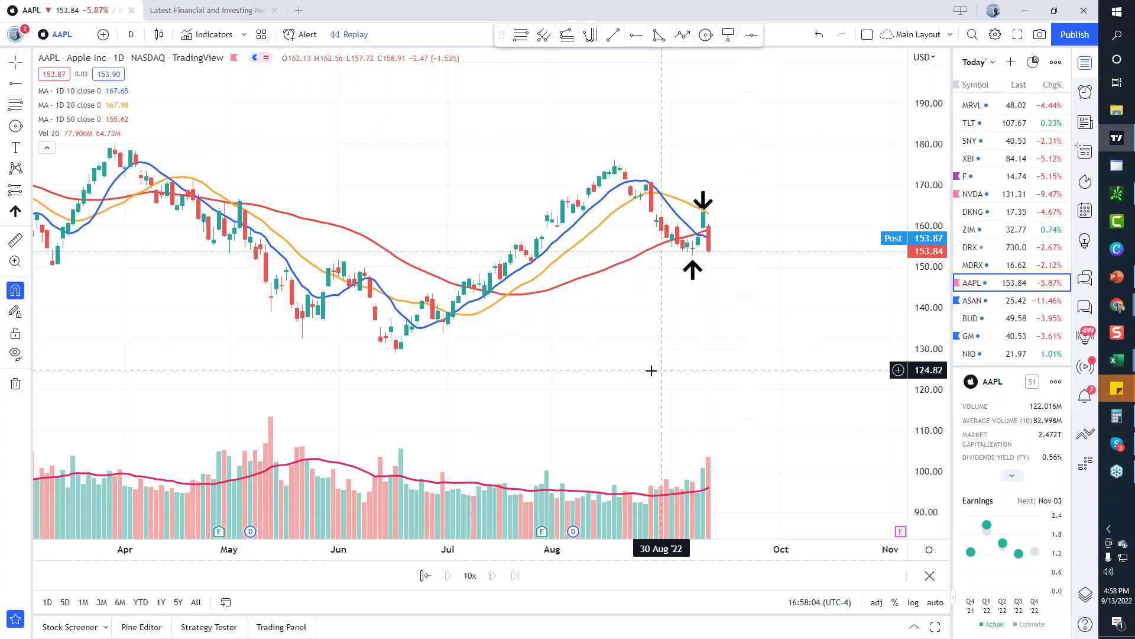
scroll(651, 371, "up", 4)
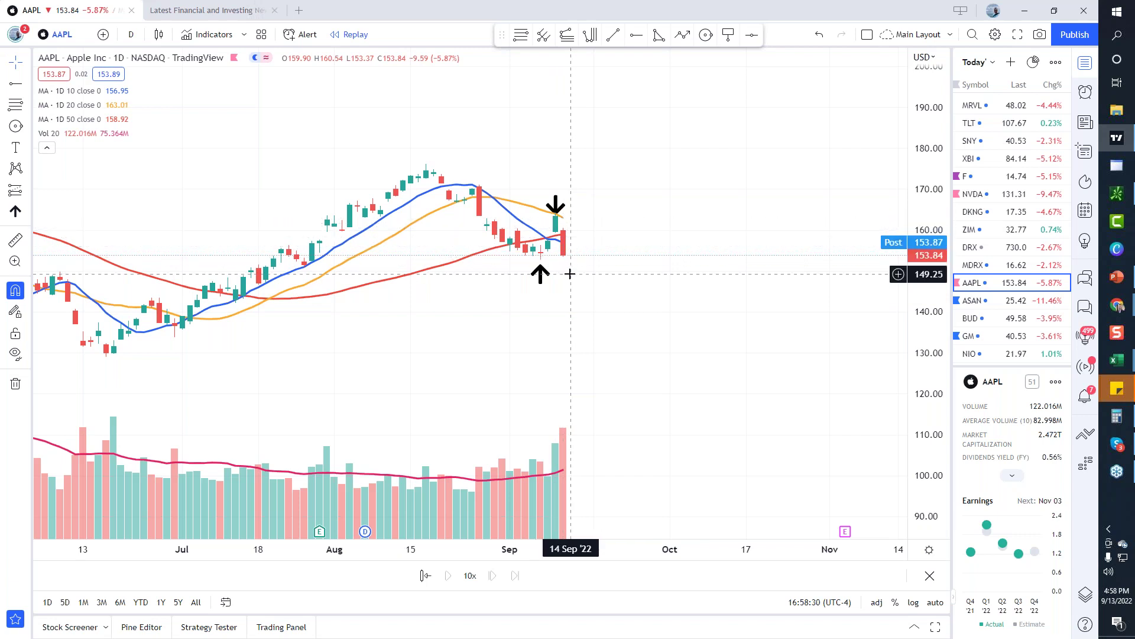
left_click_drag(575, 314, 689, 378)
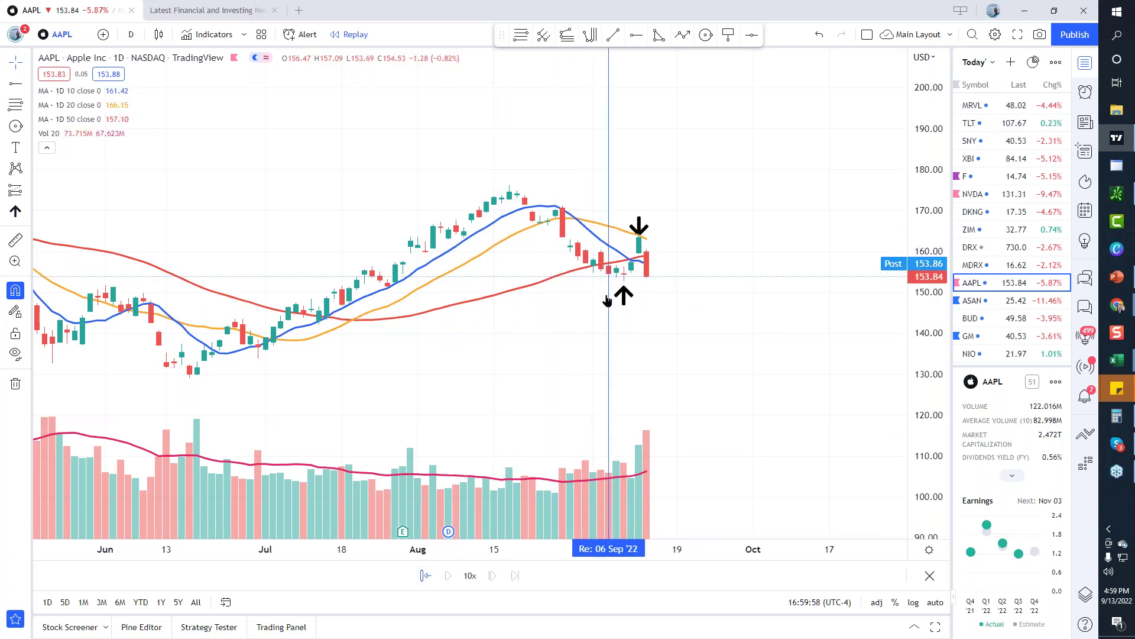
Replay the AAPL daily chart from 2 Sep 2022, advancing one bar at a time through 13 Sep 2022.
left_click(600, 317)
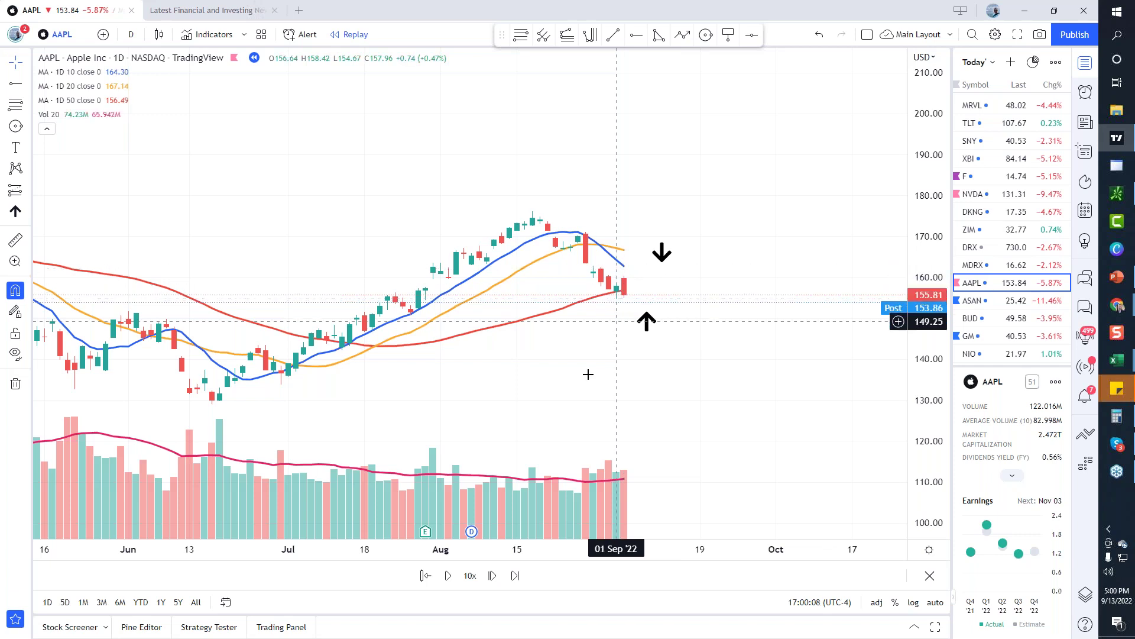
left_click(492, 576)
left_click(492, 576)
left_click(492, 575)
left_click(492, 576)
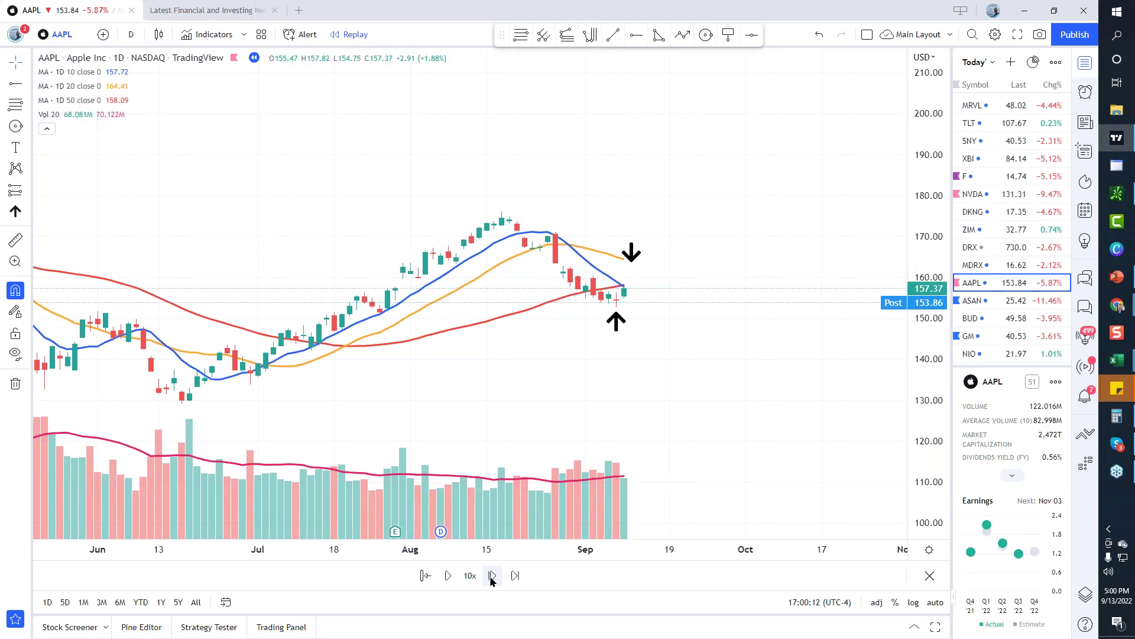
left_click(492, 576)
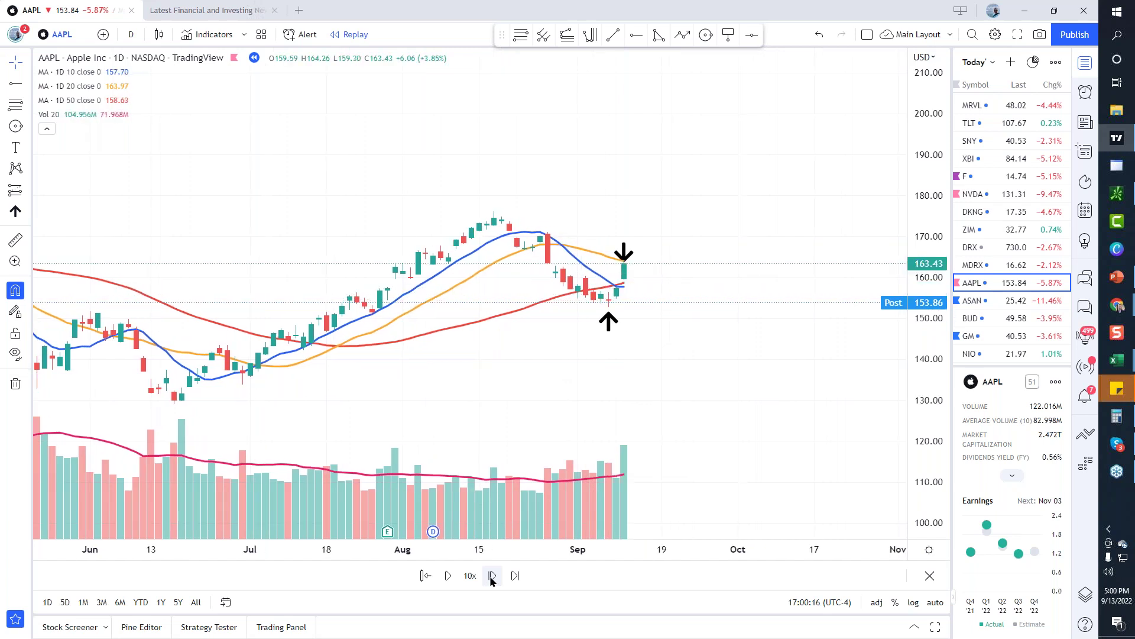
left_click(492, 575)
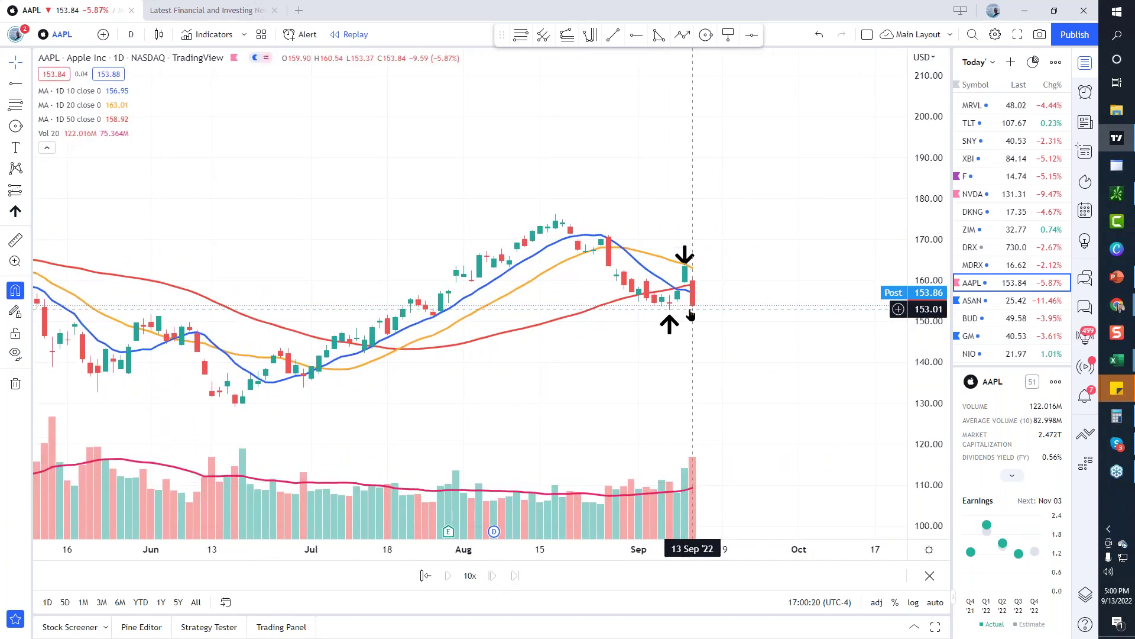
Rearrange the AAPL chart markers so down arrows mark the 2 Sep and 13 Sep candles, and remove the up arrow.
mouse_move(685, 271)
left_mouse_down()
mouse_move(689, 327)
mouse_move(671, 354)
mouse_move(646, 269)
left_mouse_up()
left_click(670, 320)
left_click(578, 446)
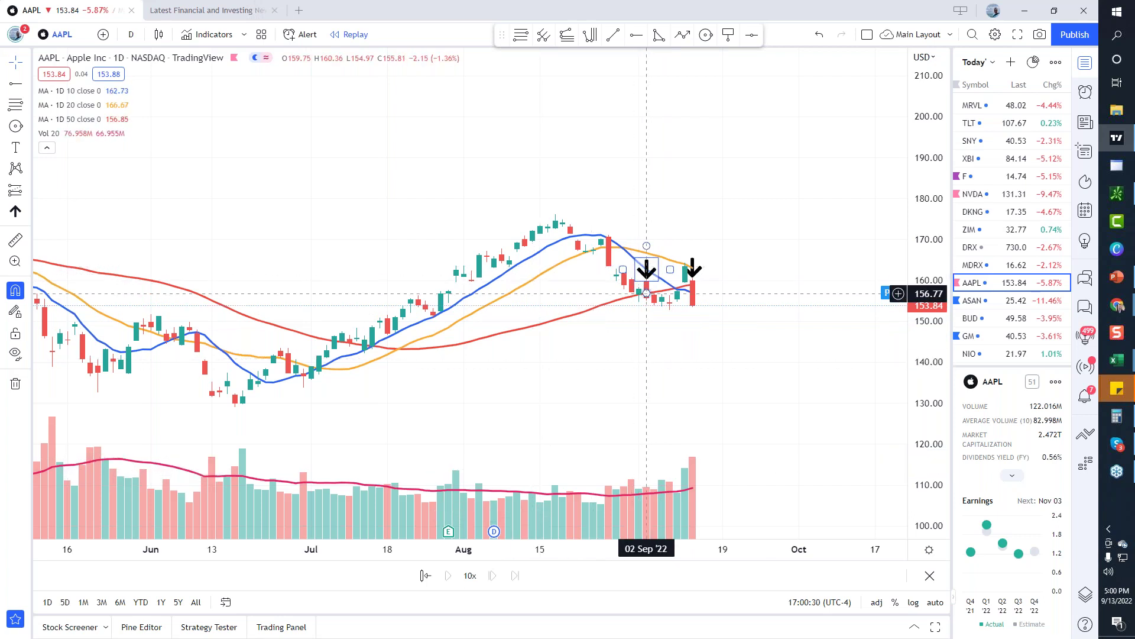
left_click(686, 268)
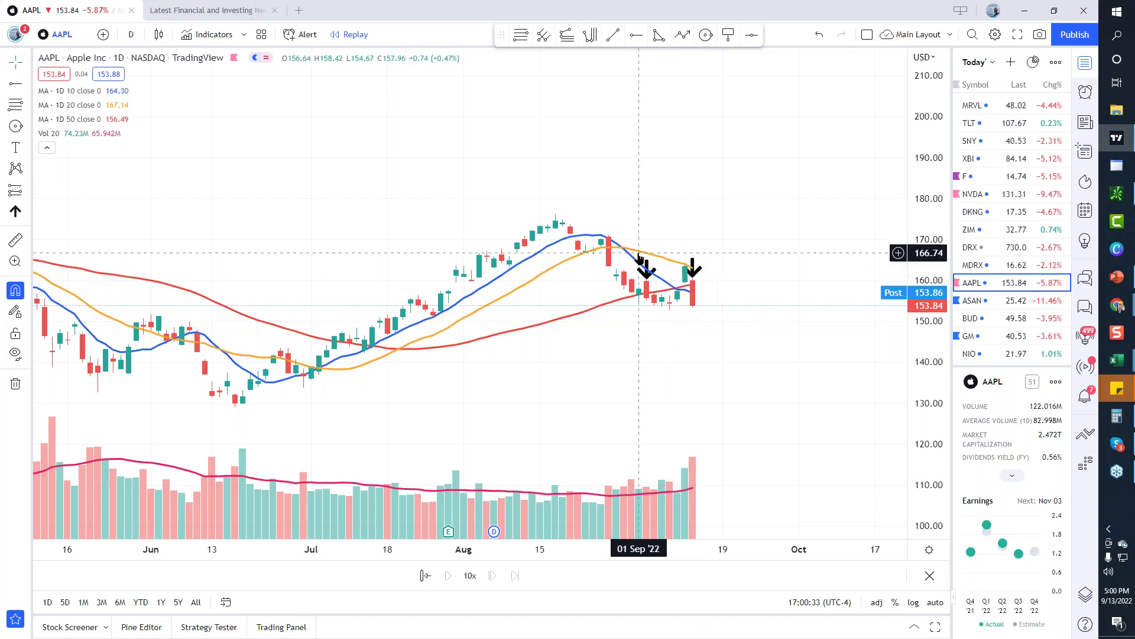
Look through the daily charts of the watchlist symbols from MRVL down to AGEN, examining each against its moving averages.
left_click(696, 311)
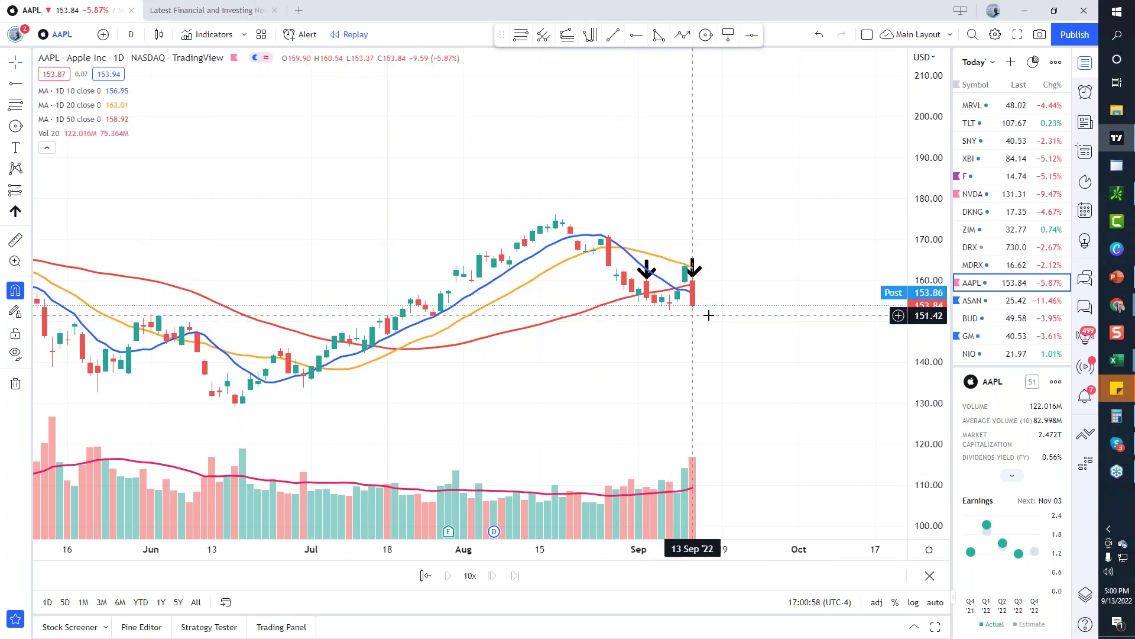
scroll(501, 413, "down", 1)
left_click(996, 109)
left_click(997, 117)
left_click(995, 141)
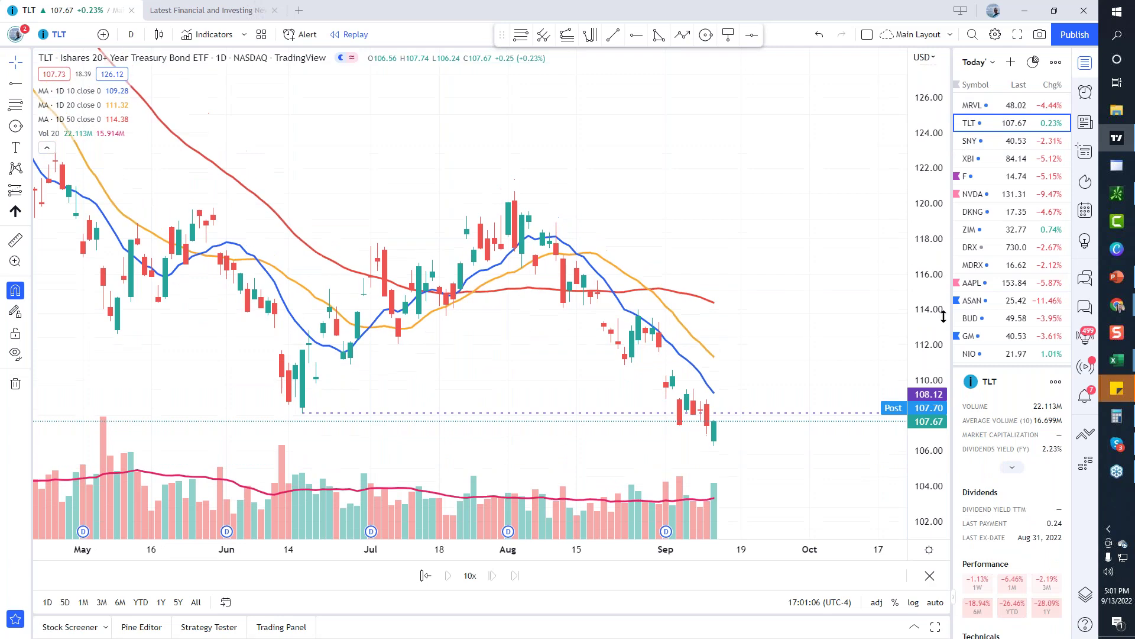
key("Down")
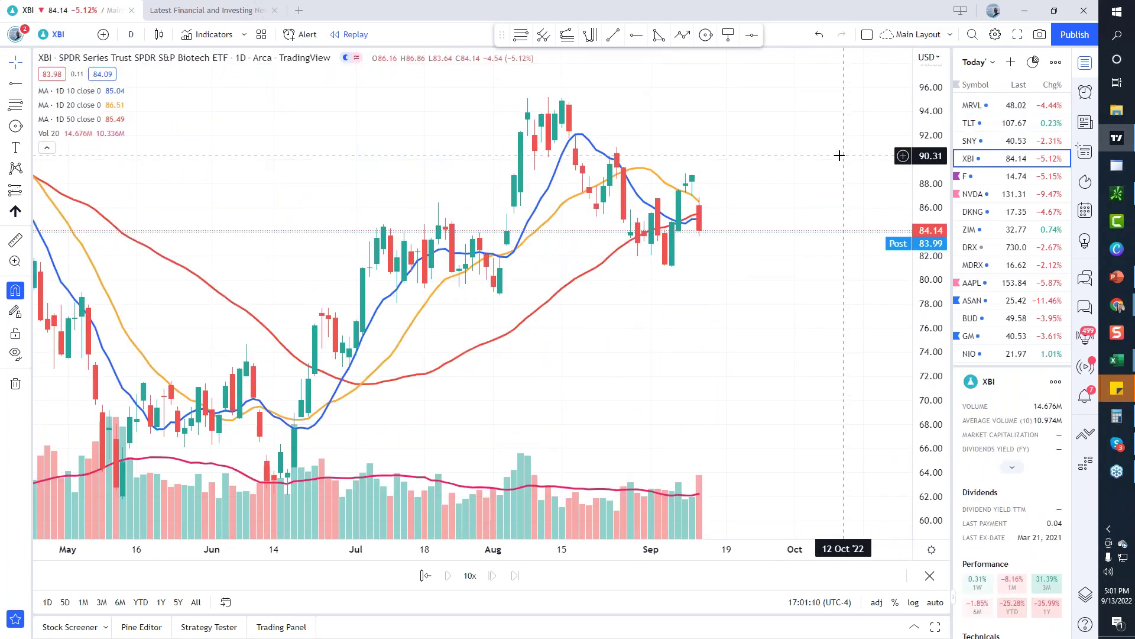
key("Down")
key("Down")
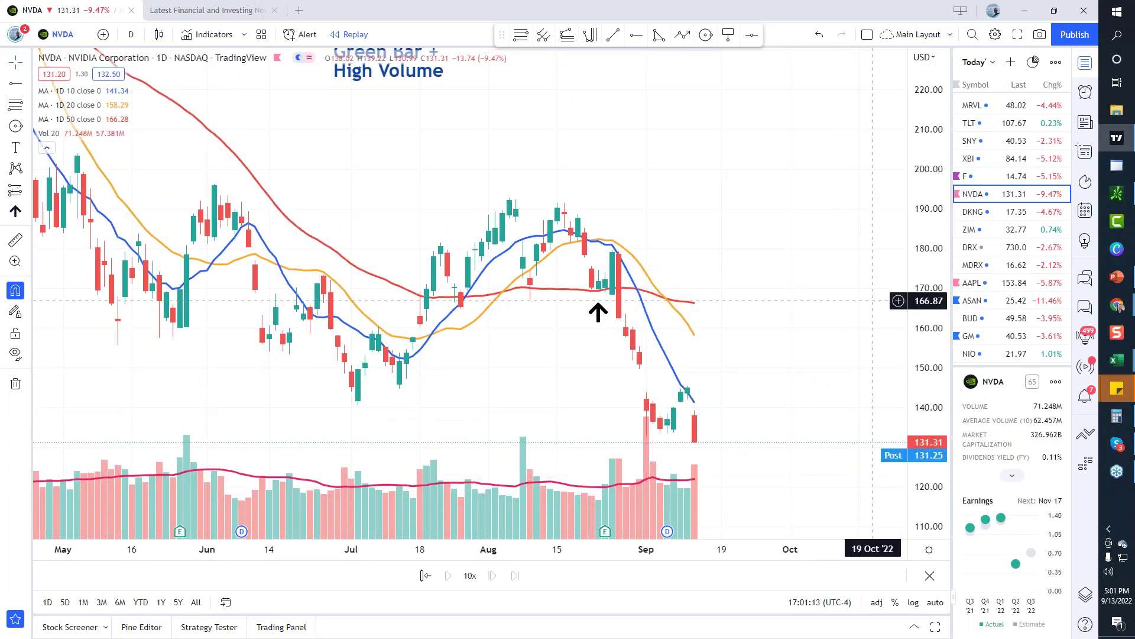
key("Down")
key("Down")
key("Down")
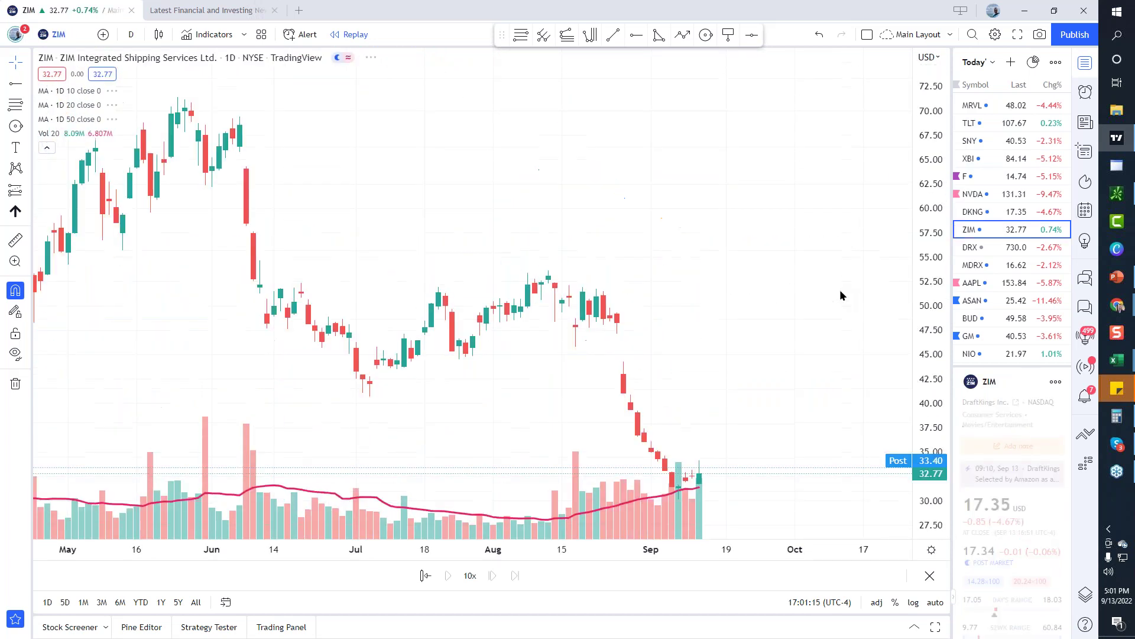
key("Down")
key("Down")
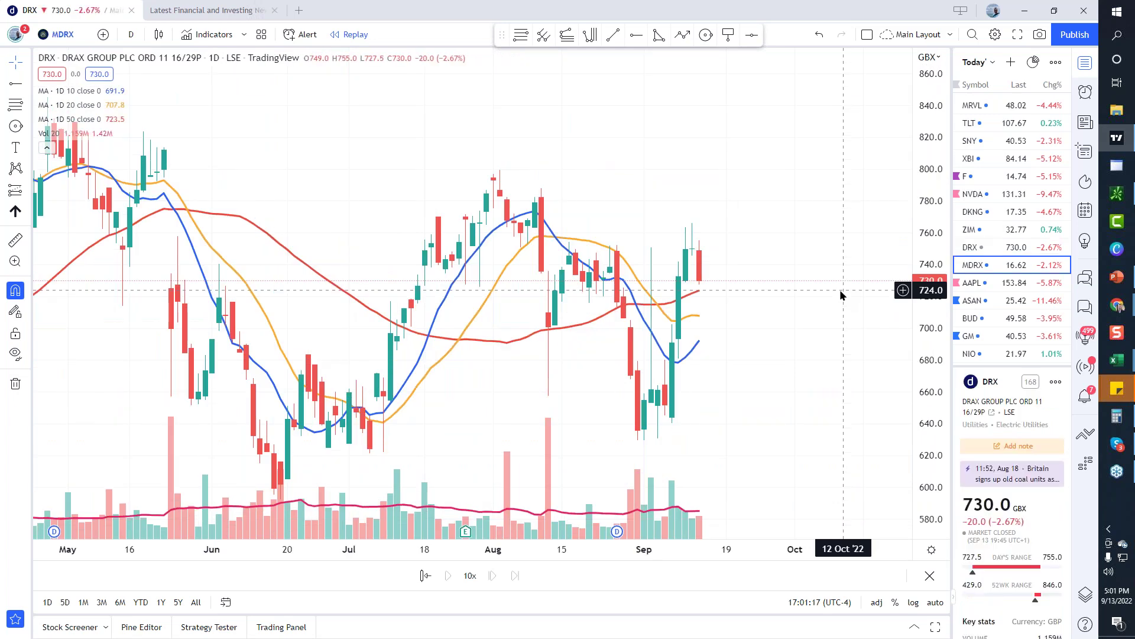
key("Down")
key("Down")
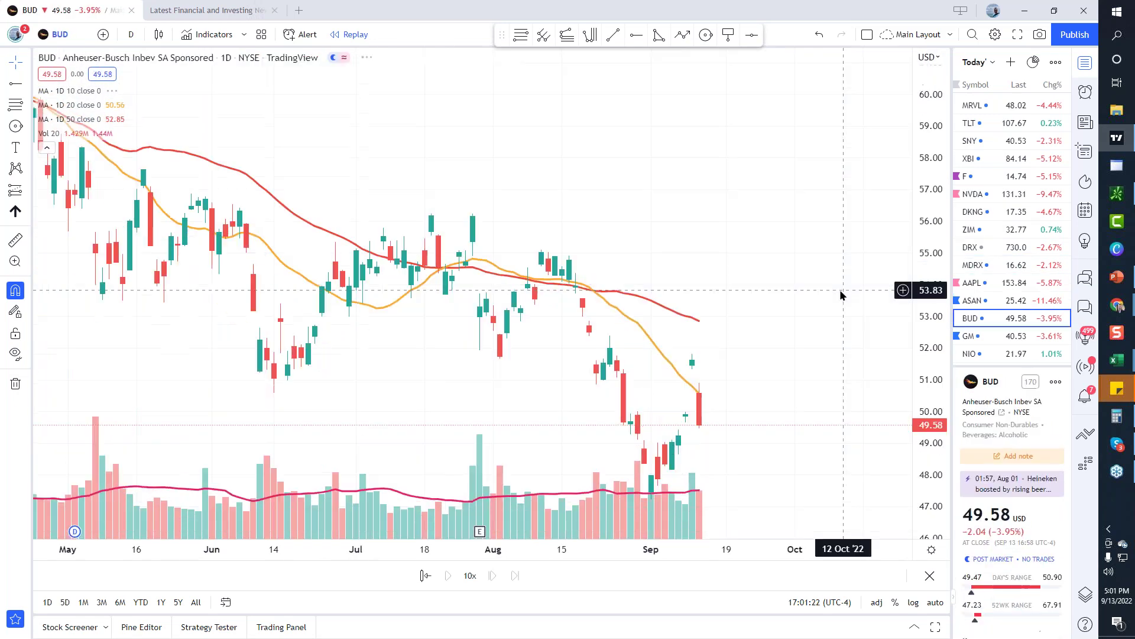
key("Down")
key("Down")
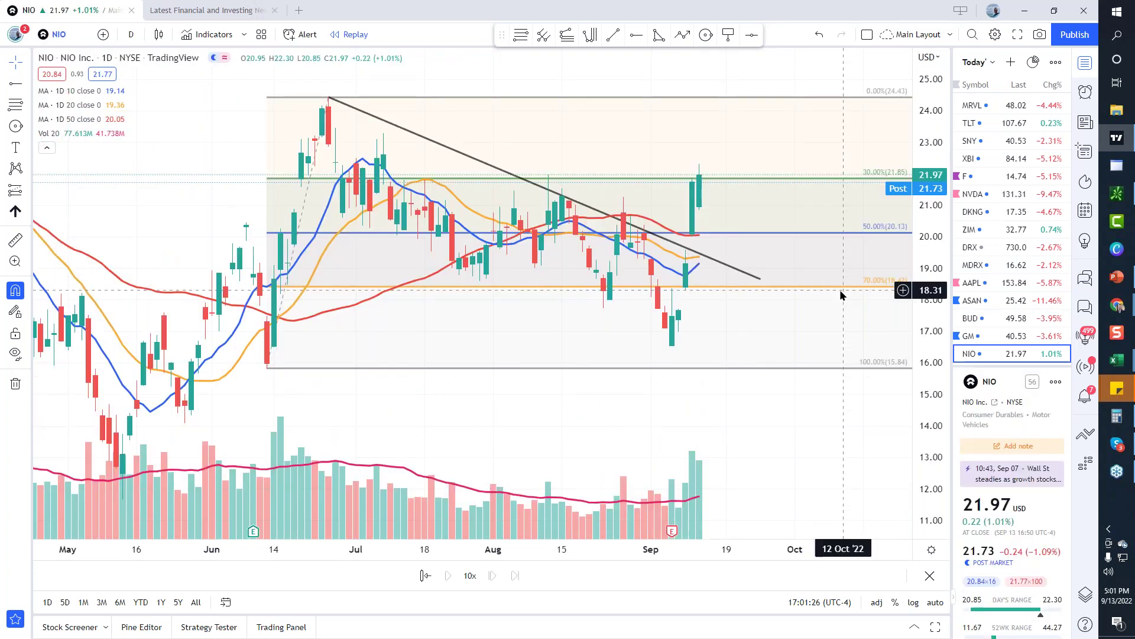
key("Down")
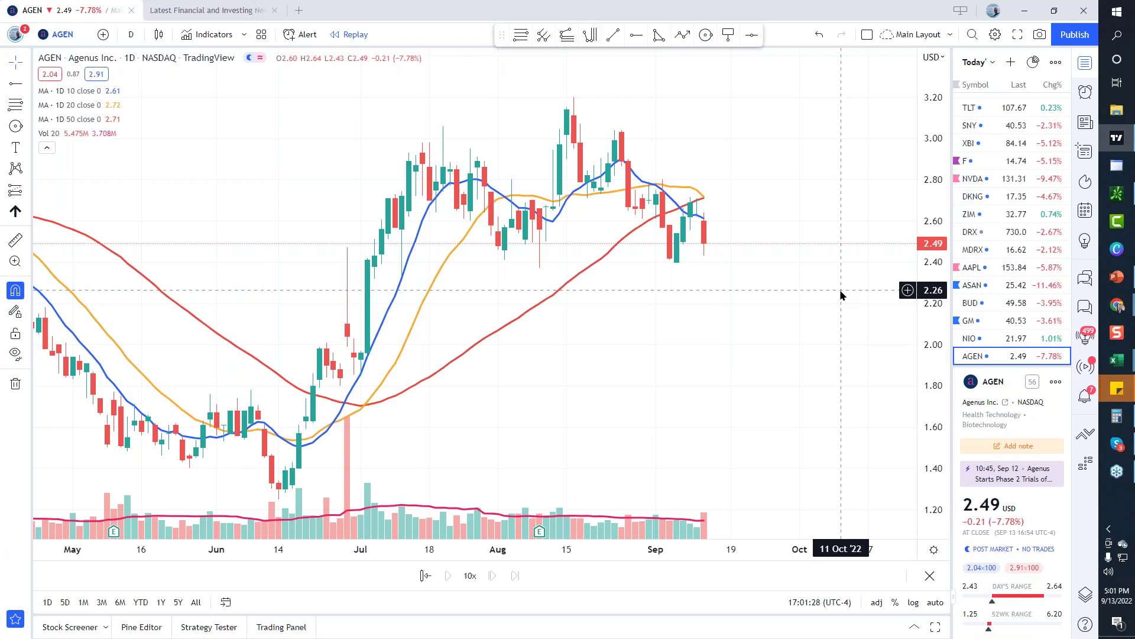
Return to the AAPL daily chart and compress its price scale to view the May to September price action.
left_click(985, 269)
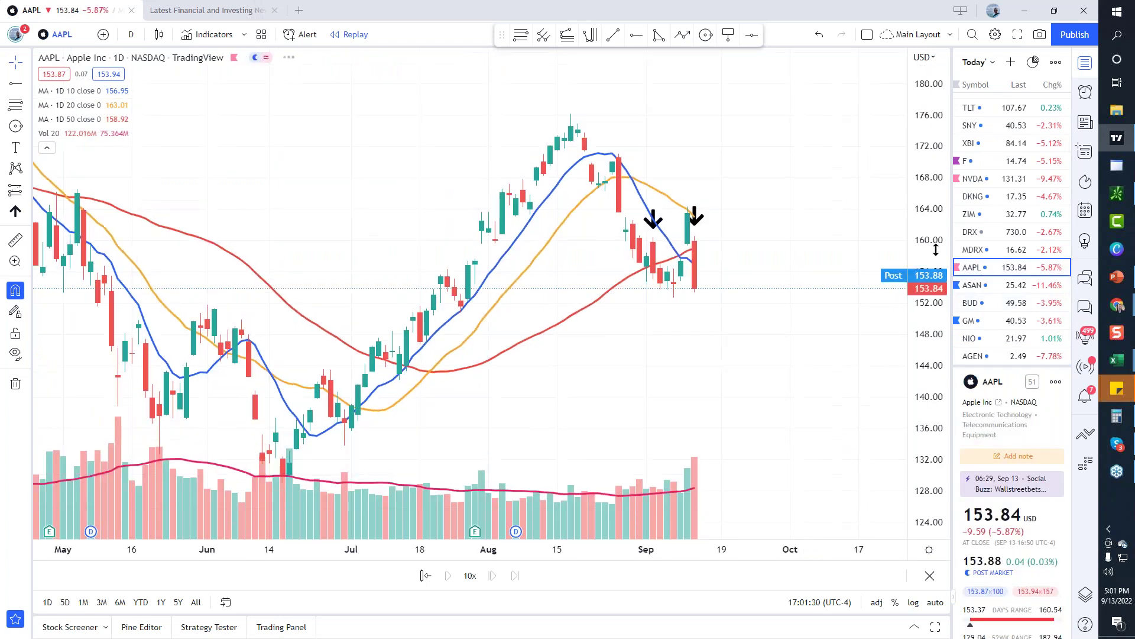
left_click_drag(787, 414, 826, 408)
left_click_drag(926, 378, 927, 401)
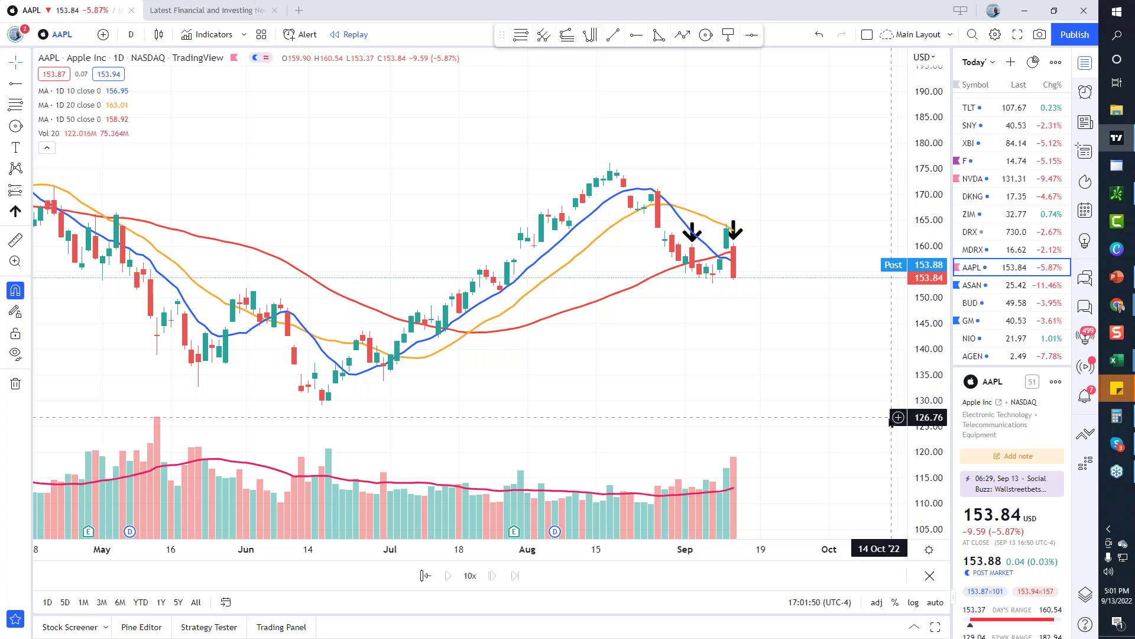
Switch to the AAPL.csv workbook in Excel and examine the average high/low spreads for over- and under-average volume days on sheet F.
mouse_move(1116, 360)
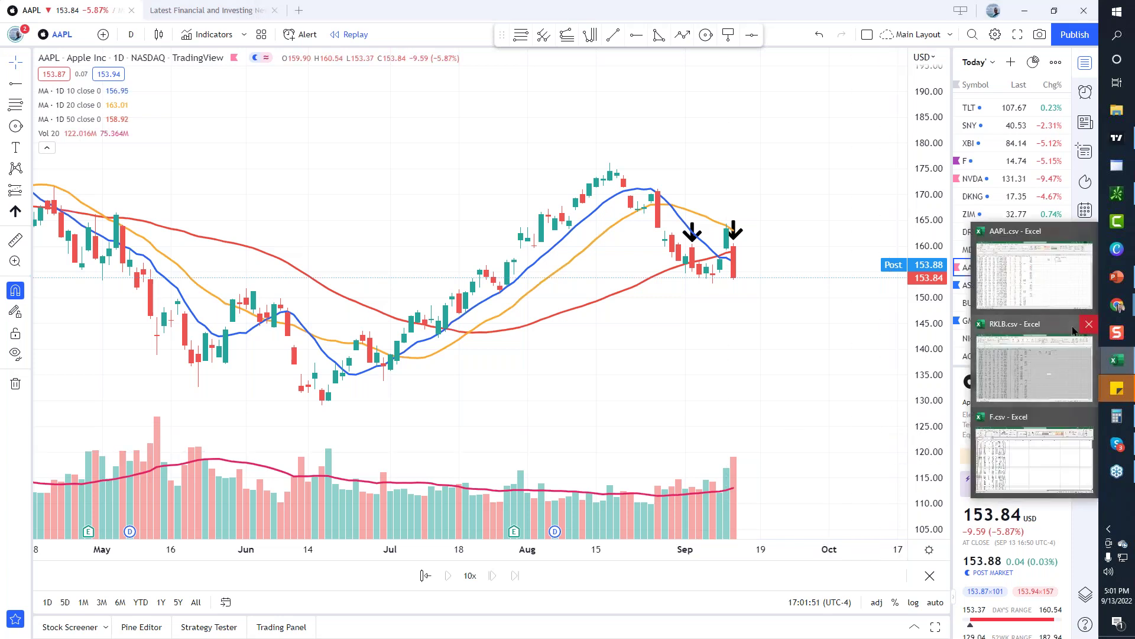
left_click(1048, 294)
left_click_drag(775, 166, 771, 187)
left_click(768, 224)
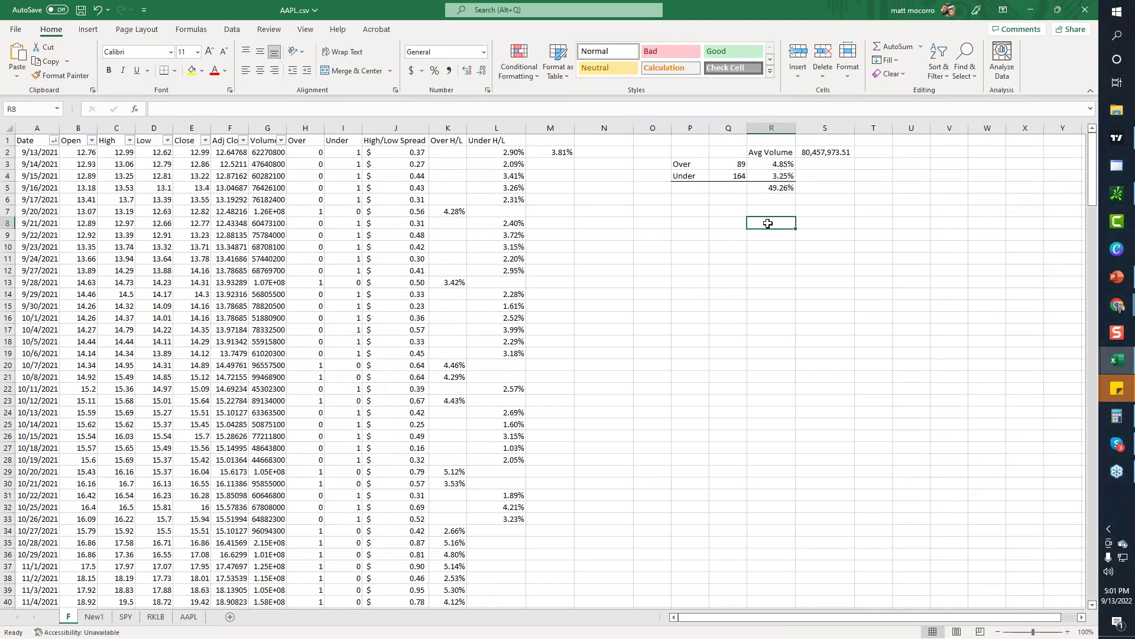
left_click(780, 165)
left_click(780, 176)
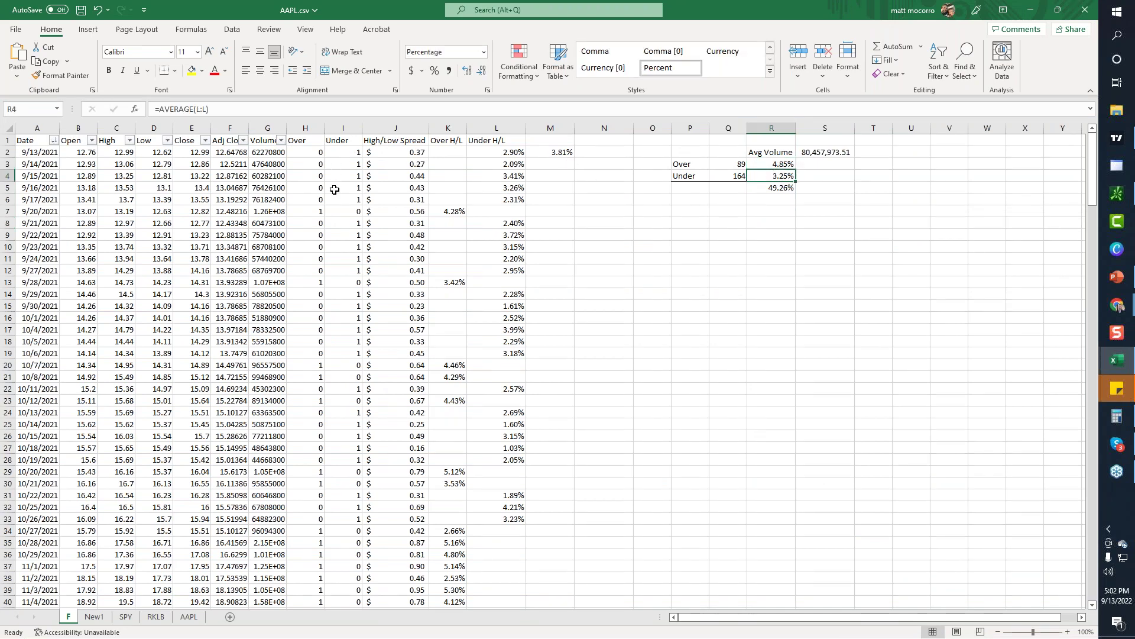
Compare the Over flags in H34:H45 with the Over H/L percentages in K34:K45 for 10/27/2021 to 11/11/2021.
scroll(331, 209, "down", 6)
left_click_drag(316, 322, 315, 447)
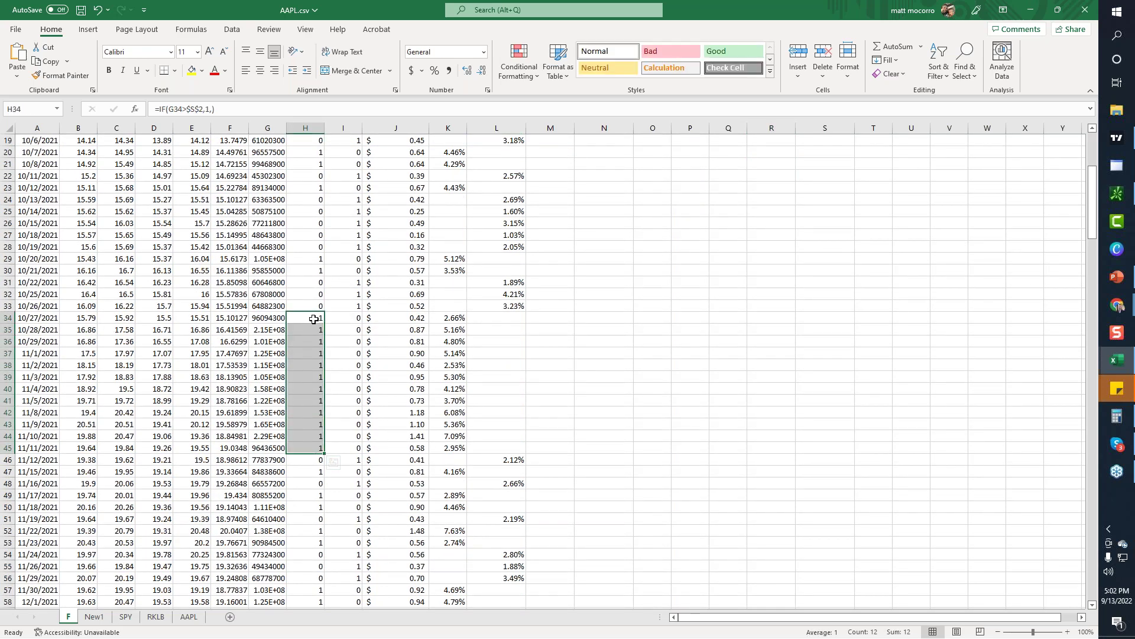
left_click_drag(314, 319, 304, 448)
left_click(450, 323)
left_click_drag(451, 323, 450, 447)
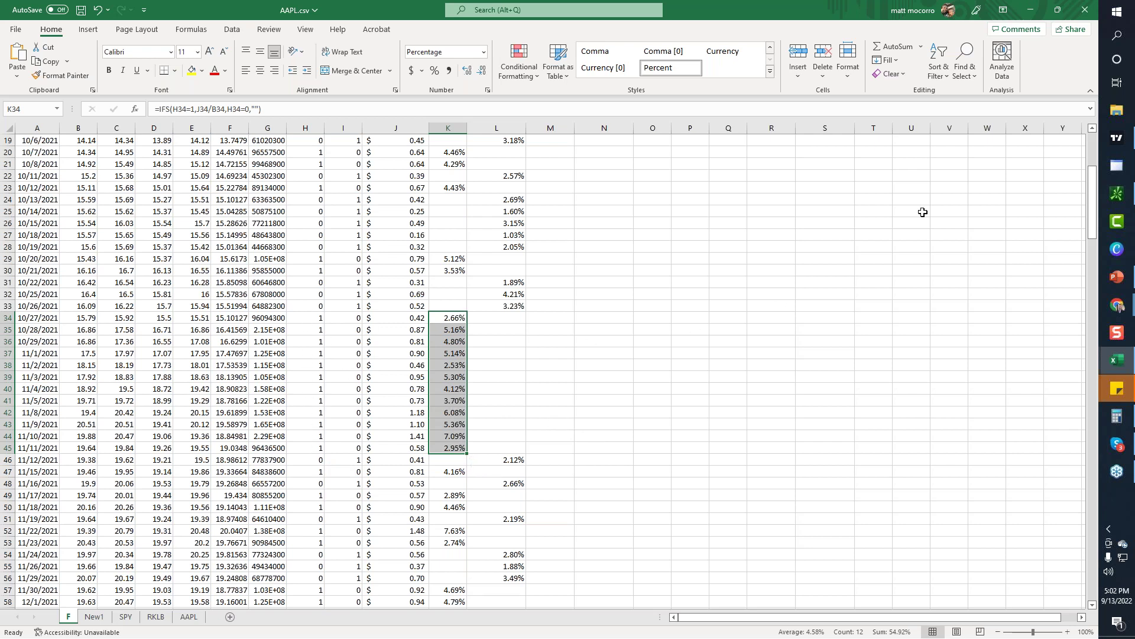
Return to the AAPL chart in TradingView and reconnect the disconnected session.
left_click(1032, 16)
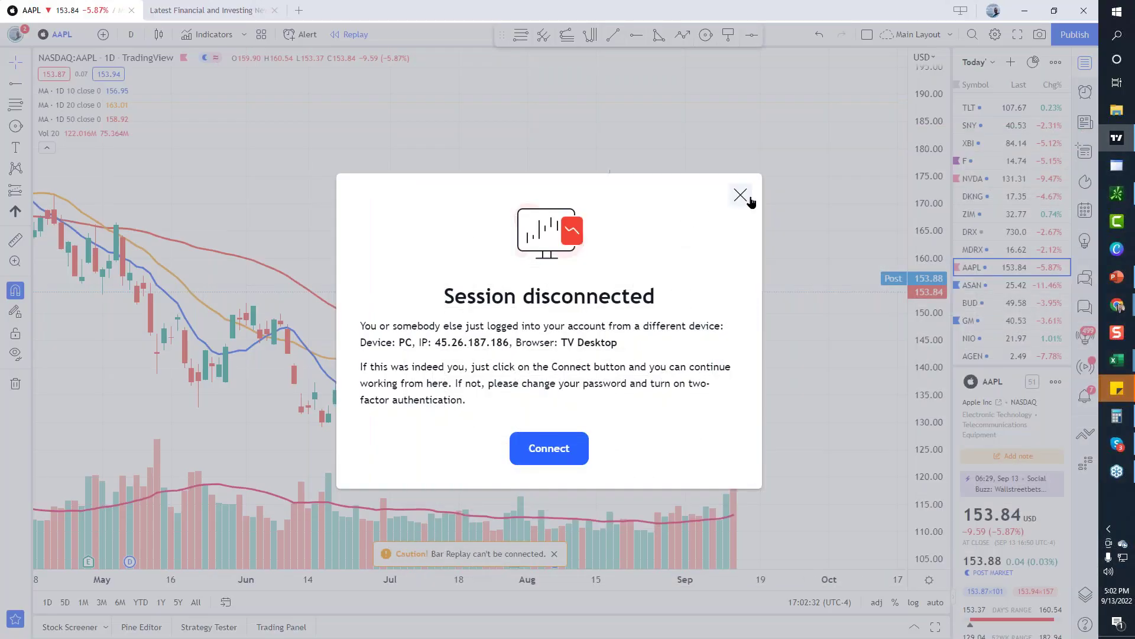
left_click(549, 448)
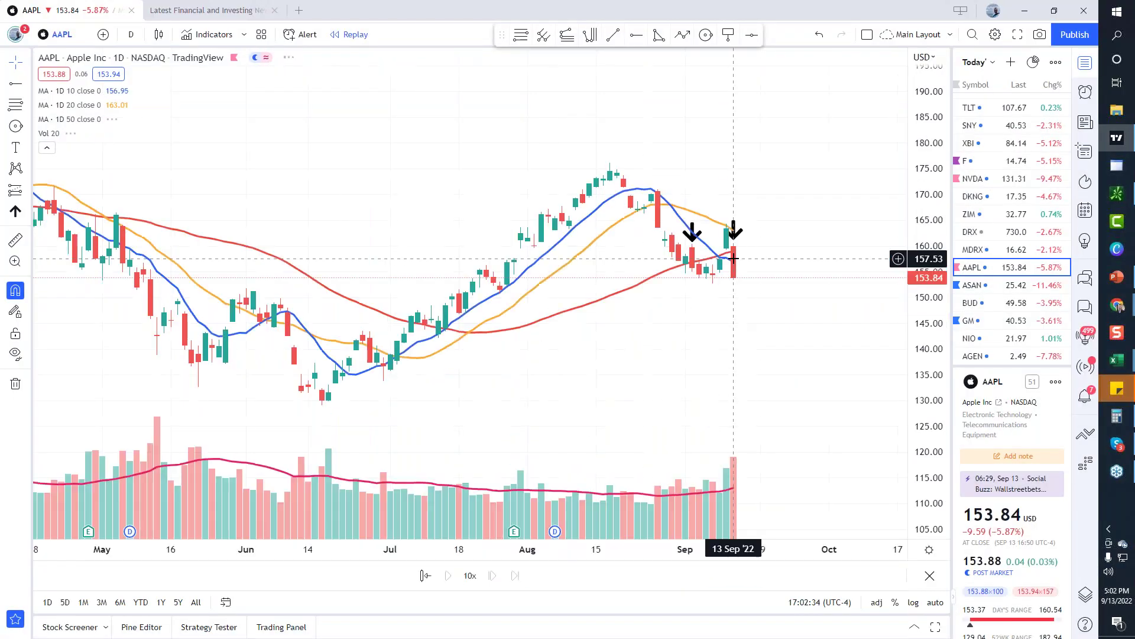
Restart the AAPL bar replay from about 14 Jul '22 and advance it to 19 Jul '22.
left_click_drag(679, 337, 608, 319)
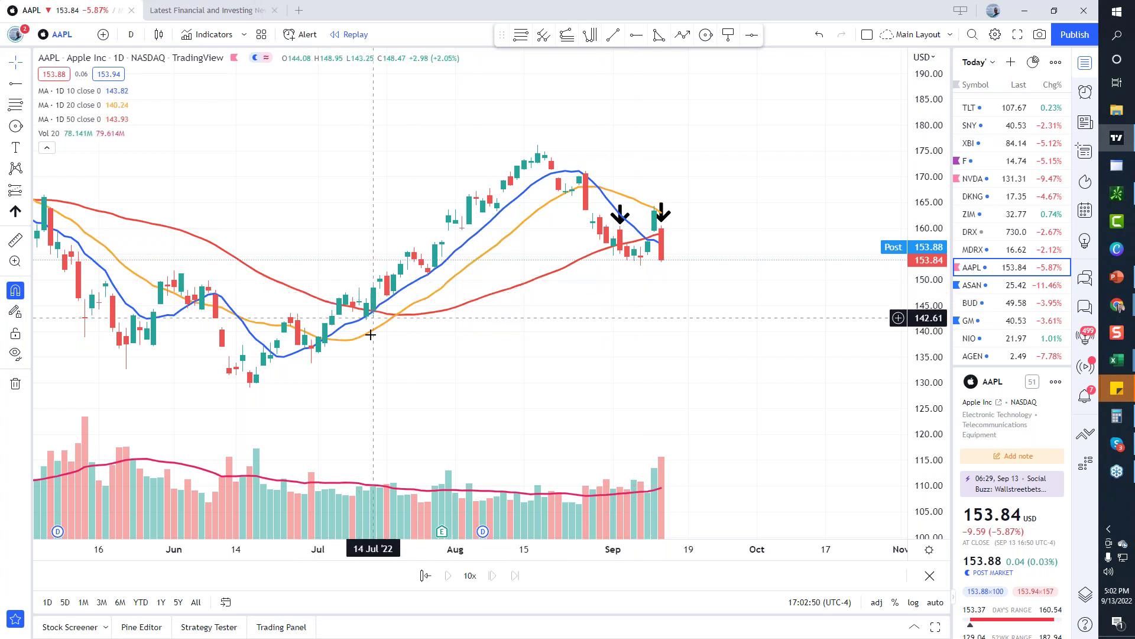
left_click(425, 576)
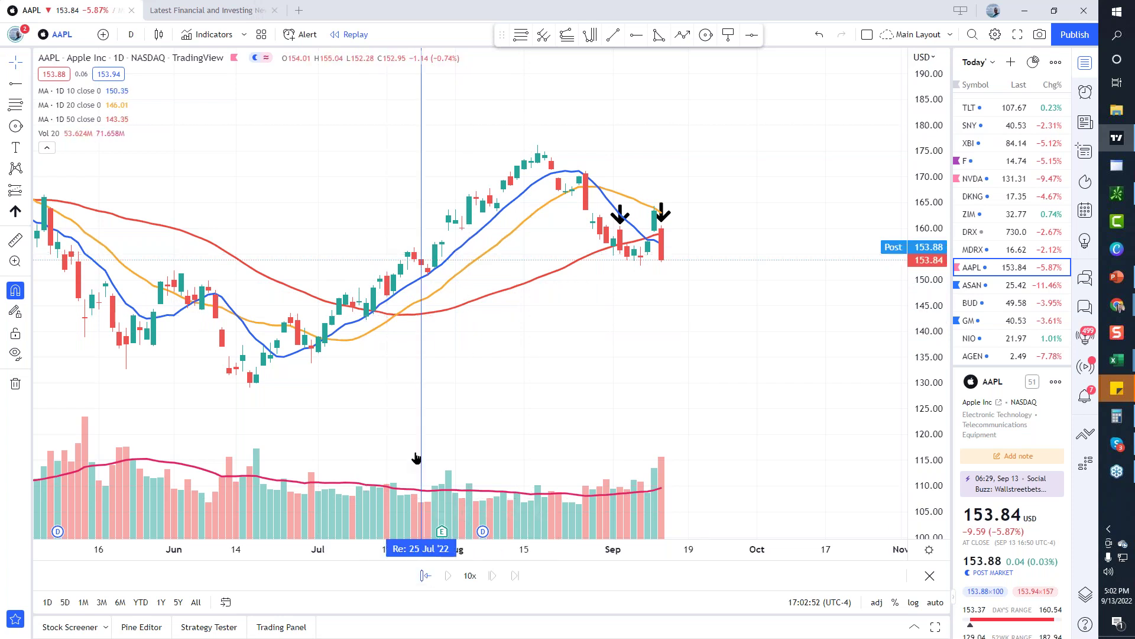
left_click(370, 394)
left_click_drag(697, 437, 529, 435)
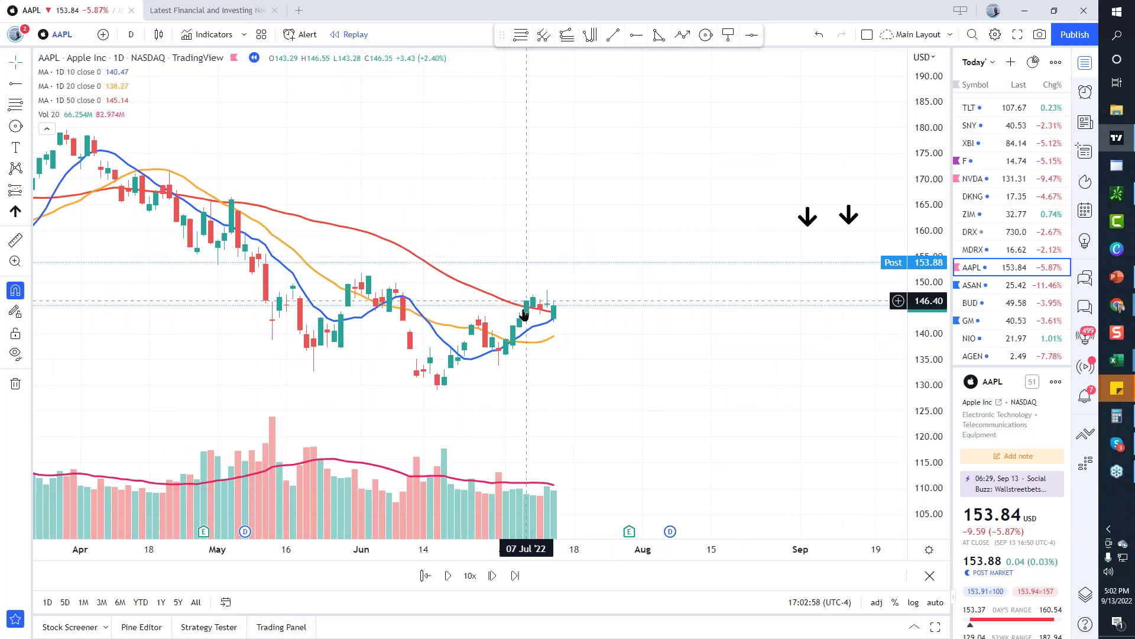
left_click(491, 575)
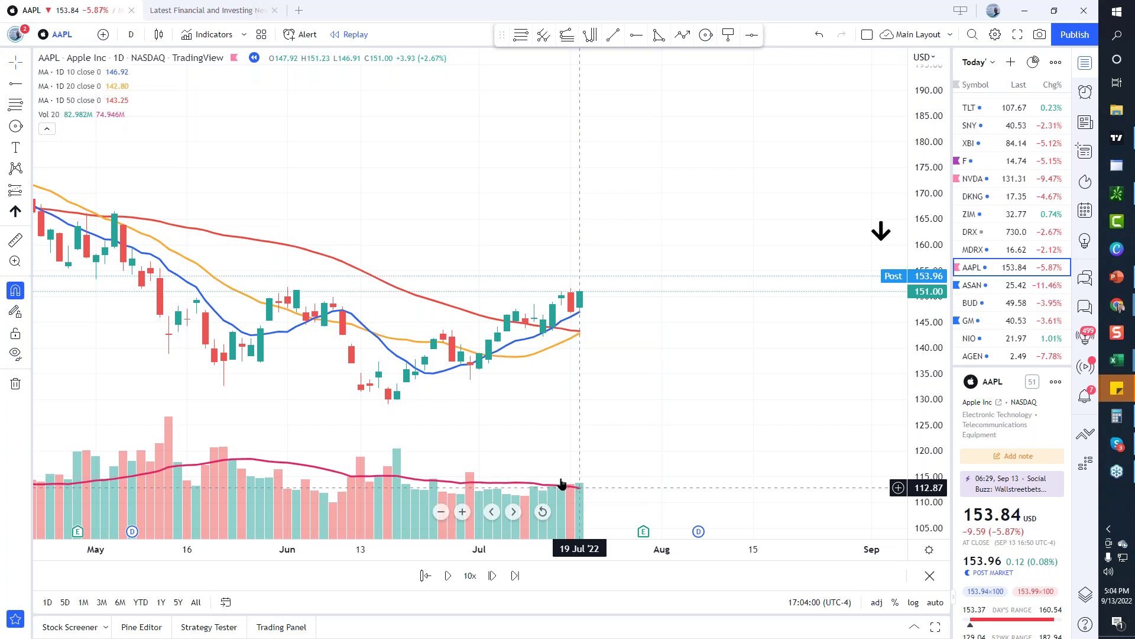
Look over the stock screener with the Conservative Bull Breakouts screen, and collapse it again.
left_click(14, 88)
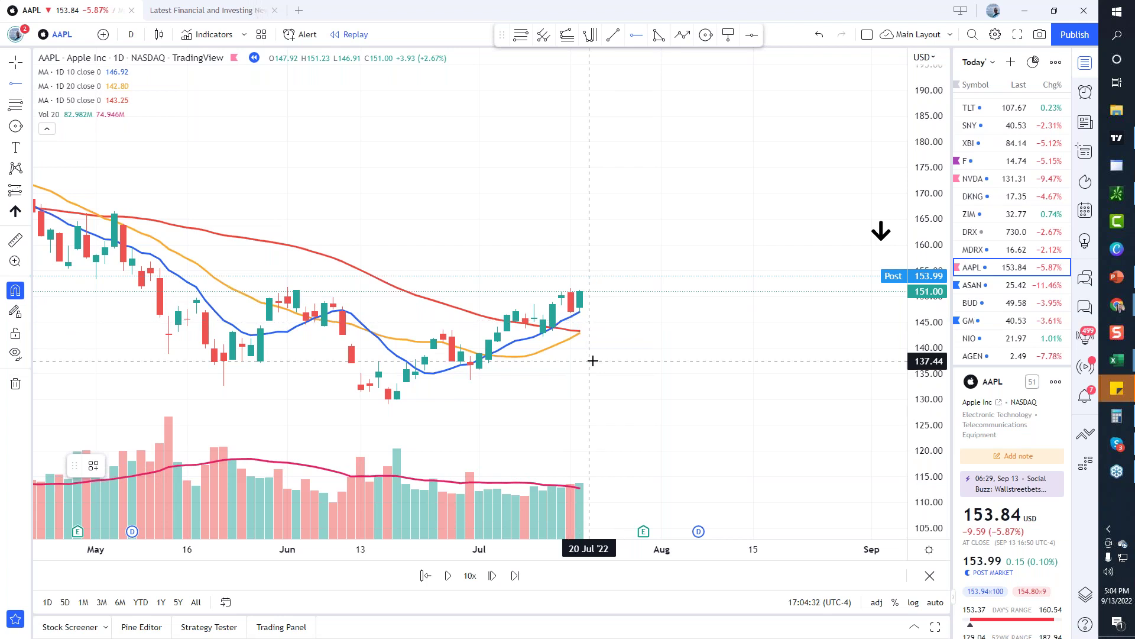
left_click(76, 626)
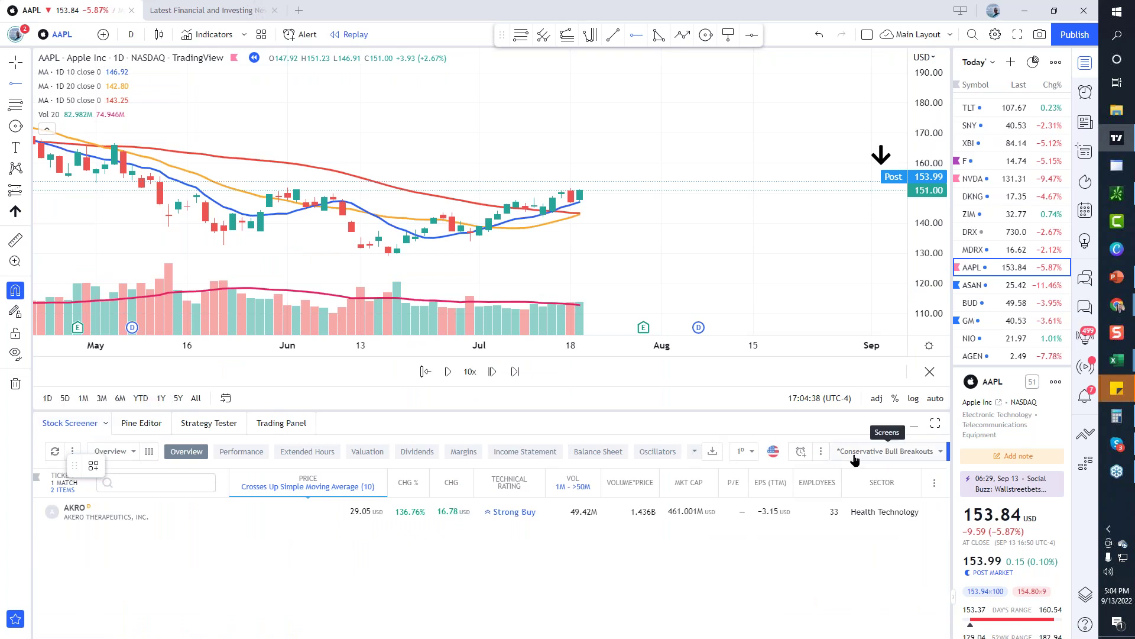
left_click(914, 426)
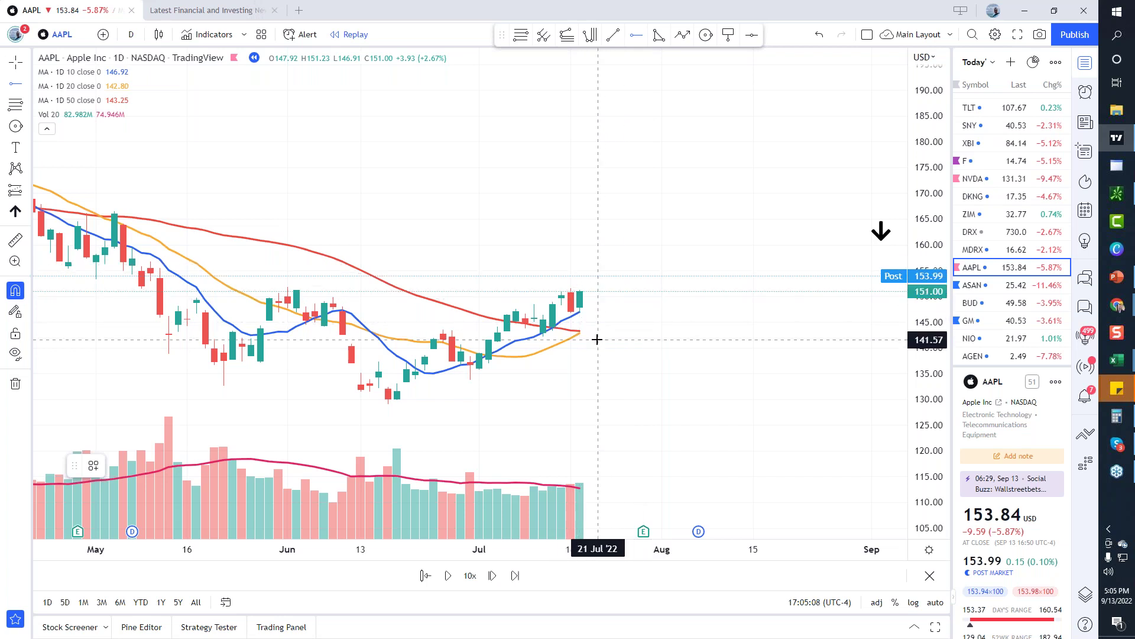
Add a text note reading "catch method" above the June candles on the chart.
left_click(350, 139)
type("catch method")
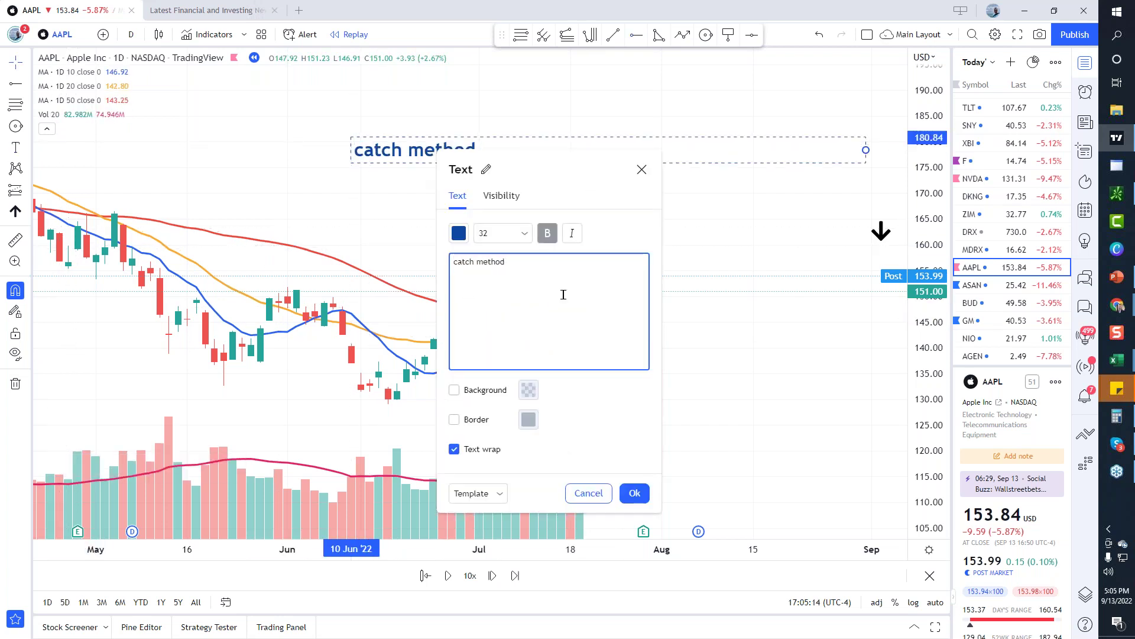
left_click(634, 493)
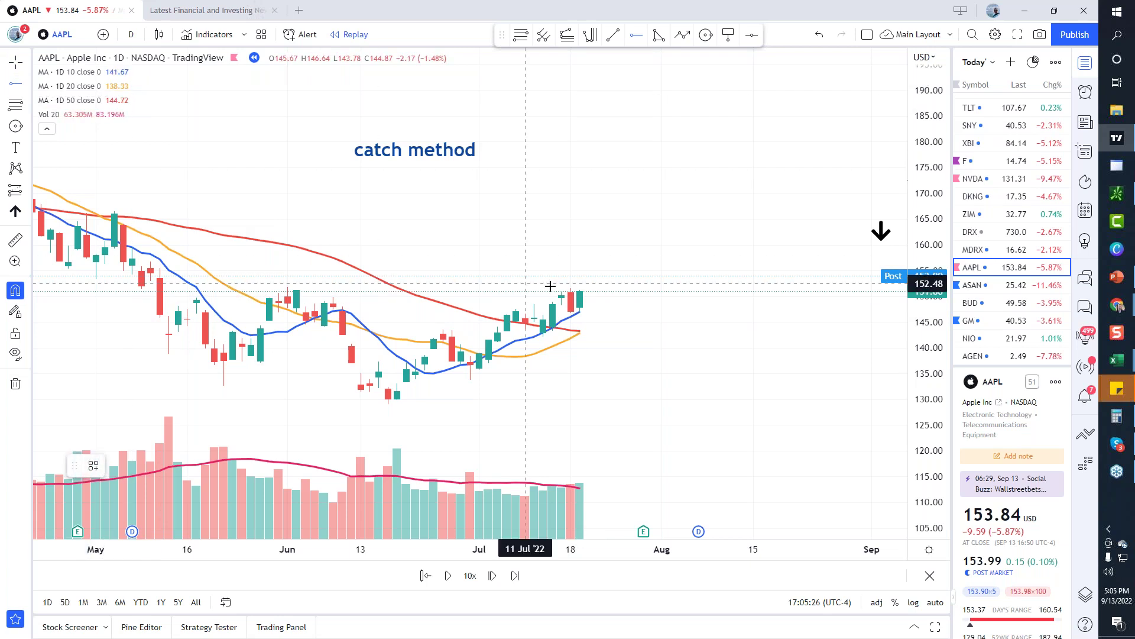
Place a horizontal ray at the 19 Jul '22 candle's high, set its price to 151.24 and apply the Entry Order template.
left_click(580, 286)
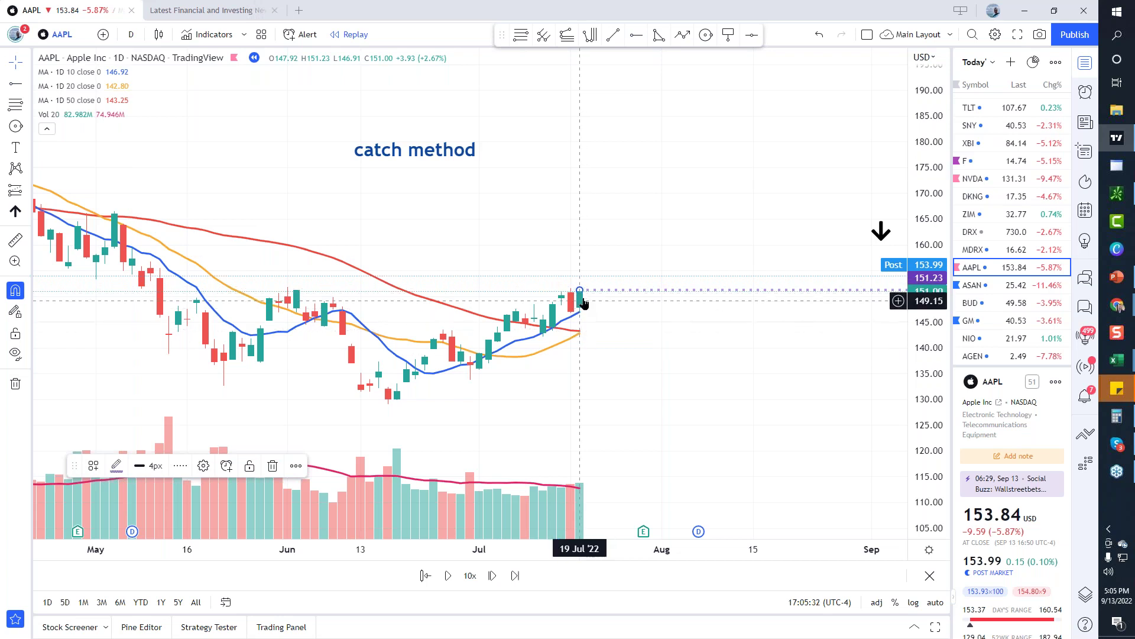
double_click(580, 290)
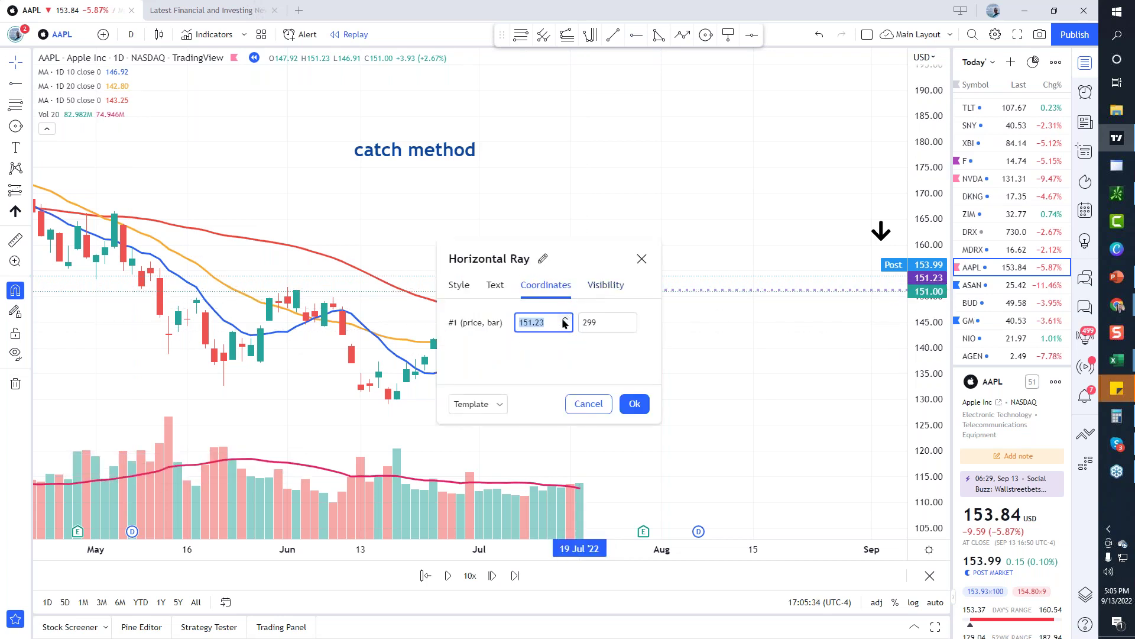
left_click(565, 320)
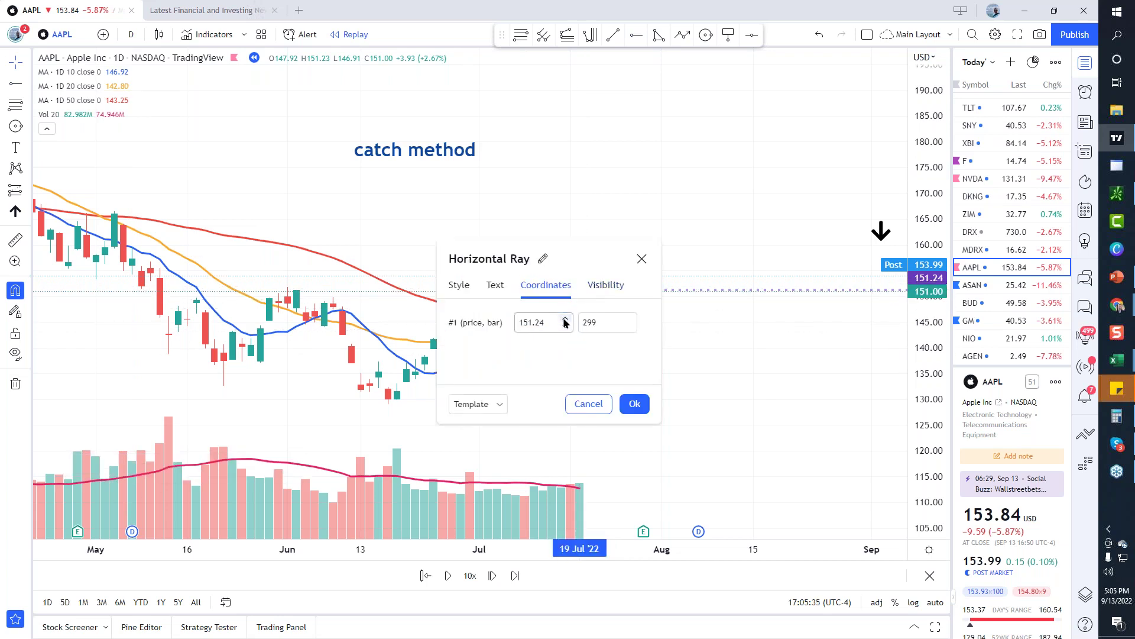
left_click(471, 404)
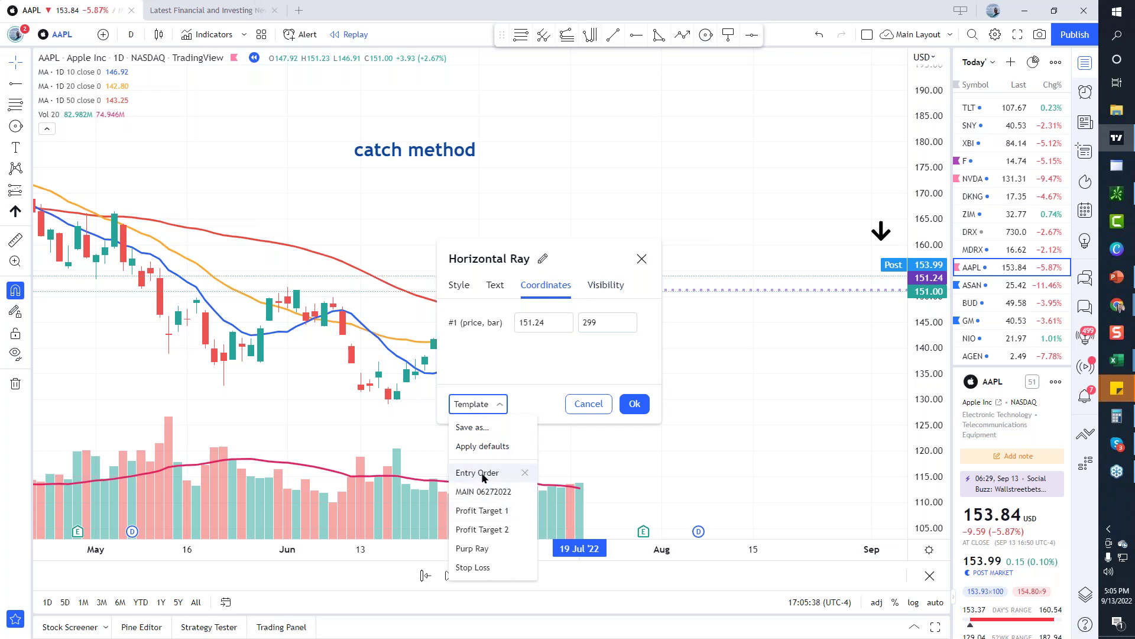
left_click(482, 473)
left_click(633, 404)
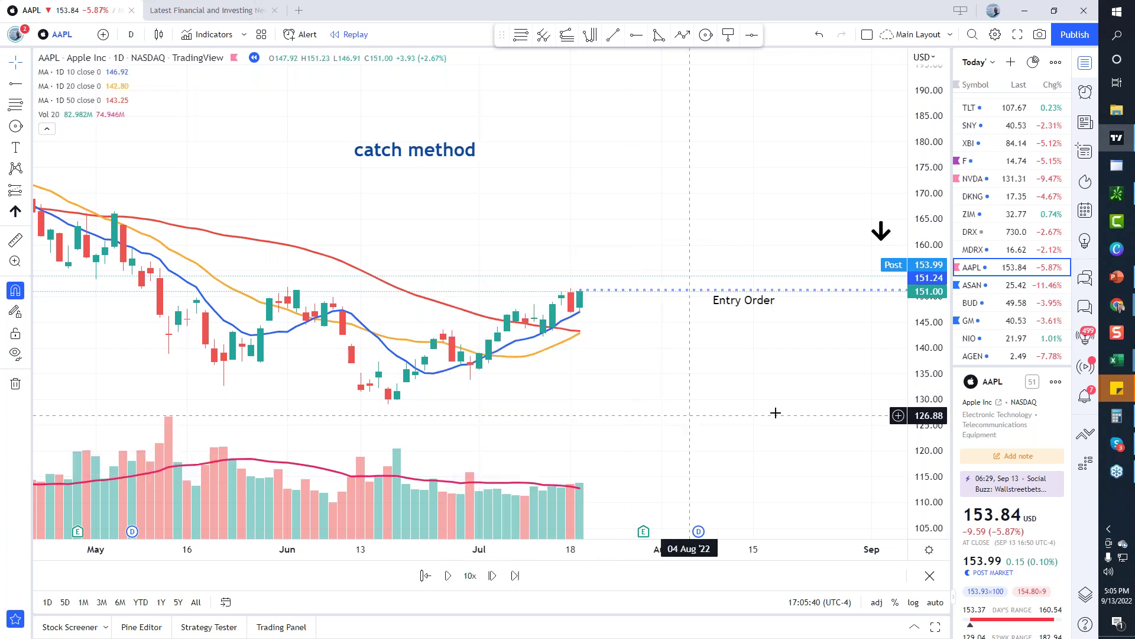
Move the "catch method" label down, closer to the candles.
left_click_drag(937, 414, 667, 389)
left_click_drag(449, 97, 430, 266)
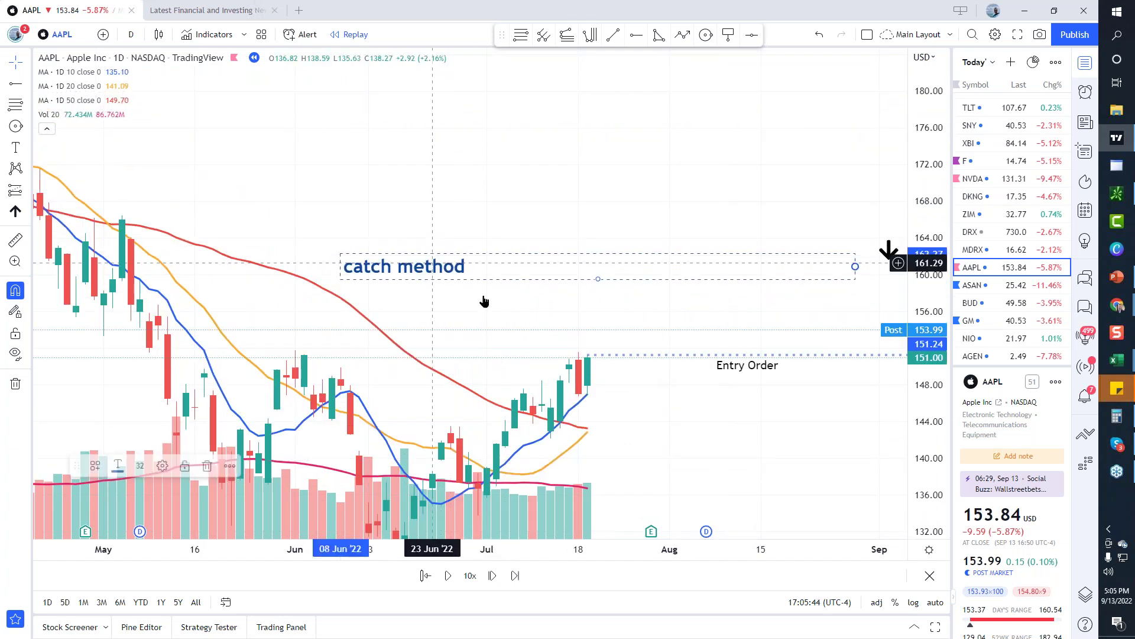
left_click_drag(667, 429, 627, 260)
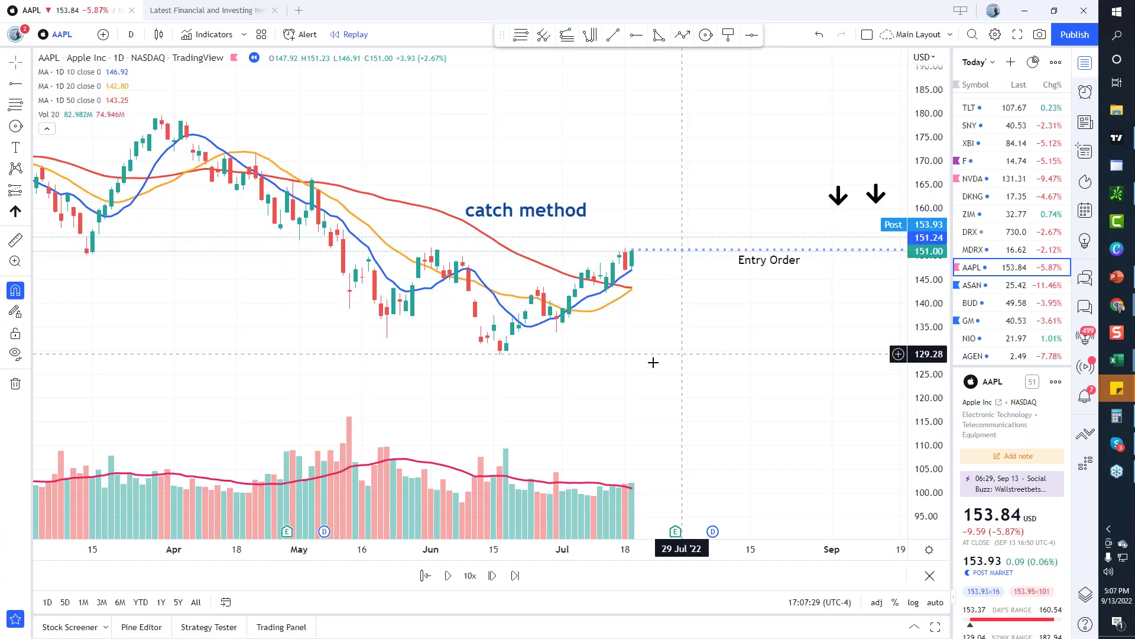
Place a horizontal ray at the 13 Jul '22 candle's low, set its price to 142.11 and apply the Stop Loss template.
left_click_drag(651, 362, 544, 296)
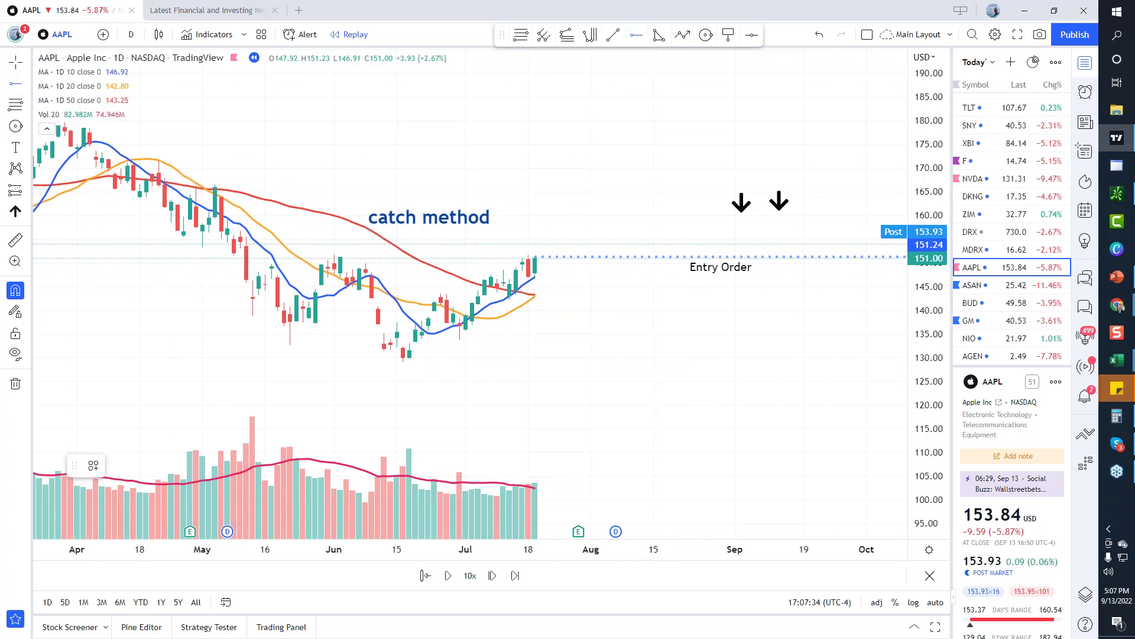
left_click(508, 300)
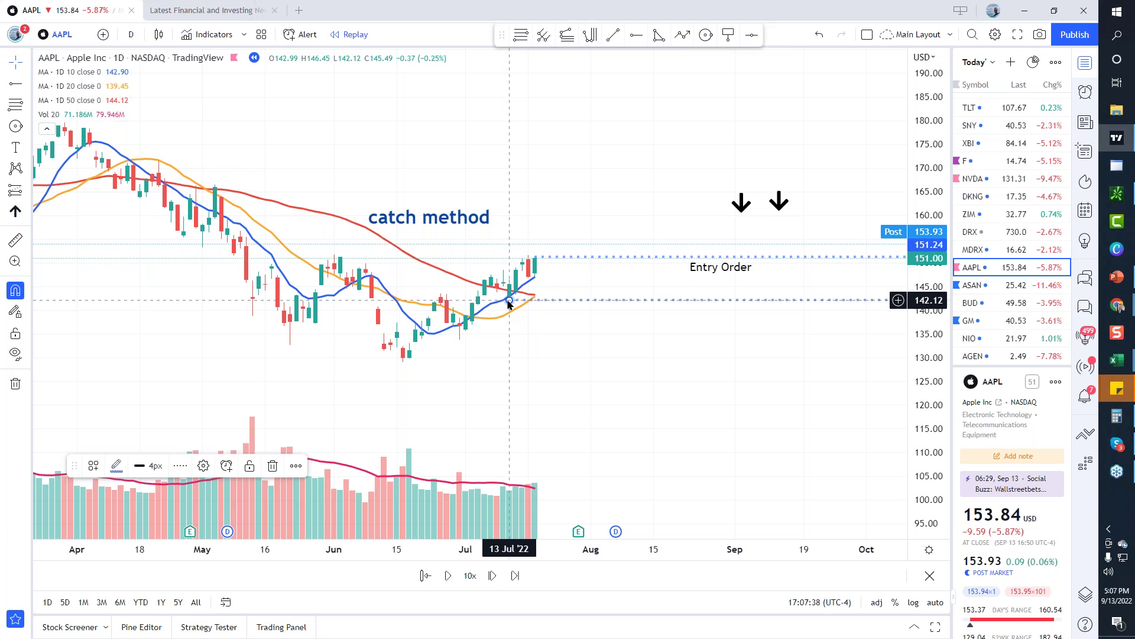
double_click(509, 301)
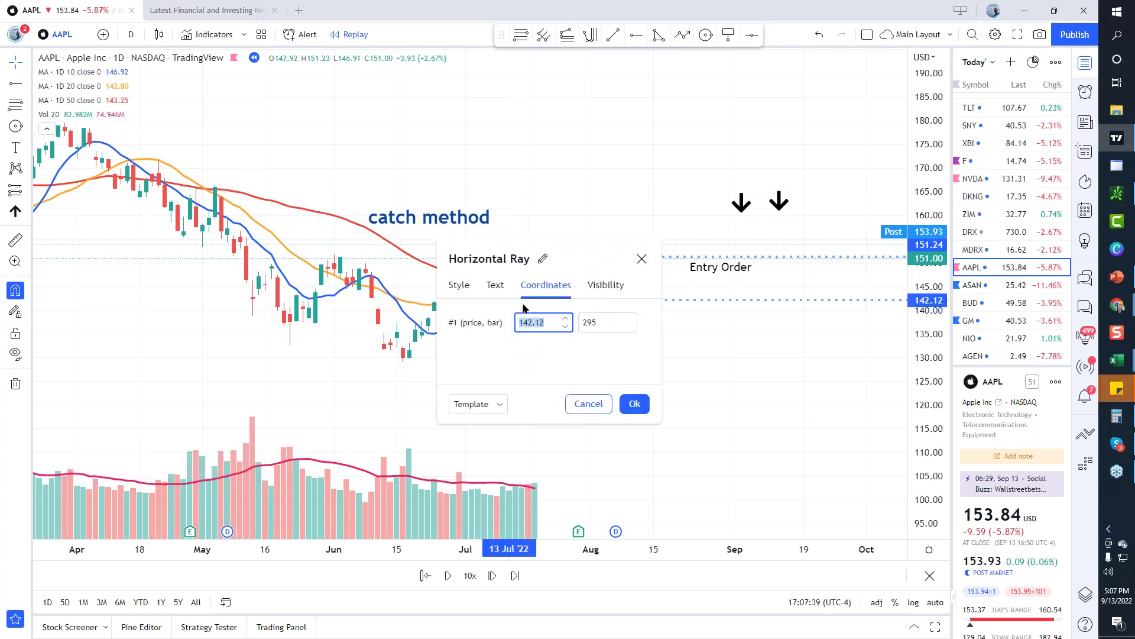
left_click(565, 325)
left_click(454, 286)
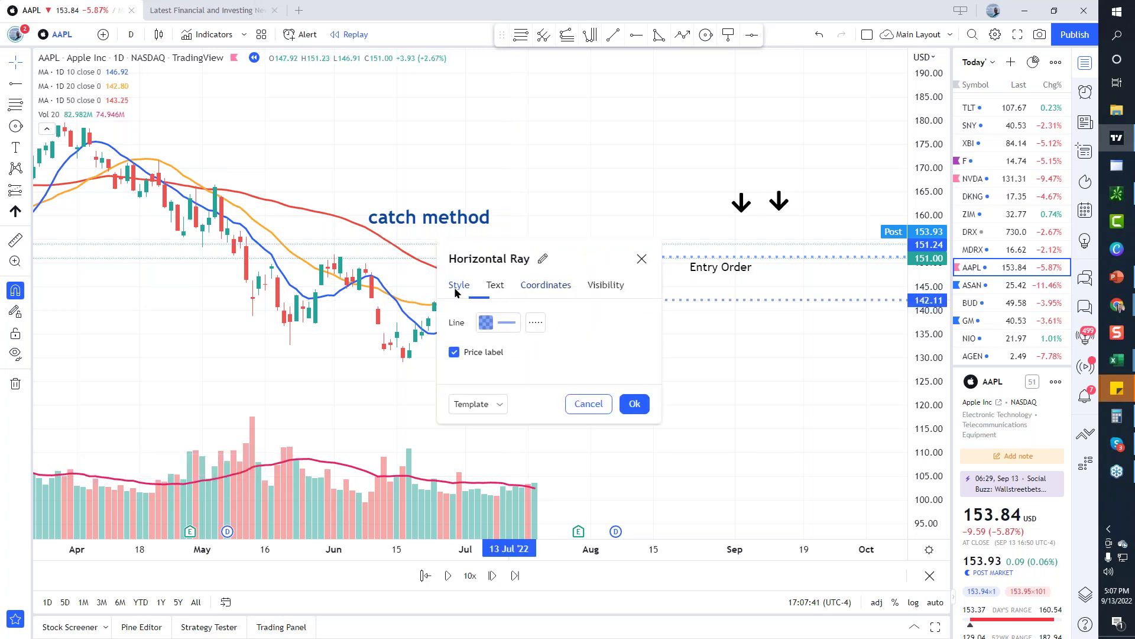
left_click(473, 398)
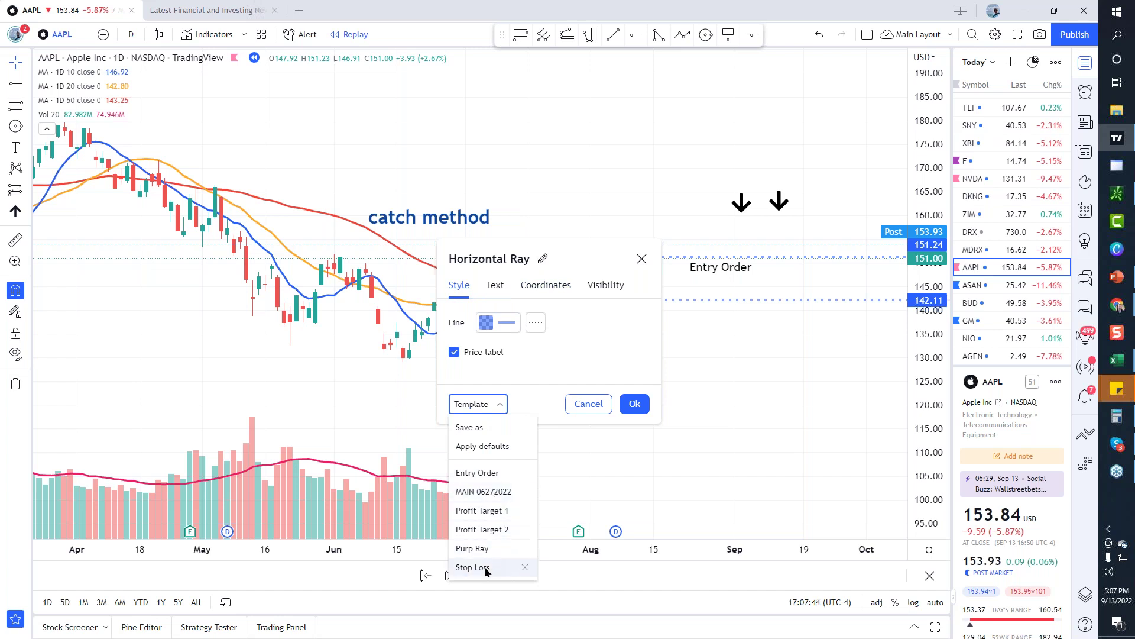
left_click(473, 567)
left_click(635, 404)
Place a horizontal ray at the 4 May '22 high, at 166.02, and apply the Profit Target 1 template.
left_click_drag(521, 413, 574, 460)
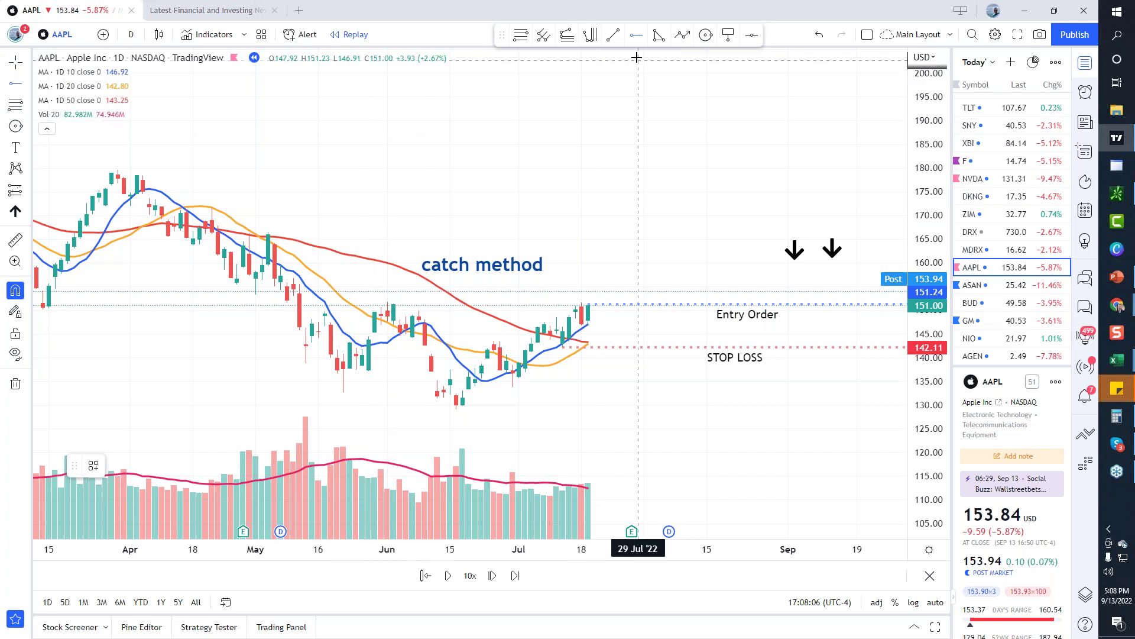
left_click(267, 235)
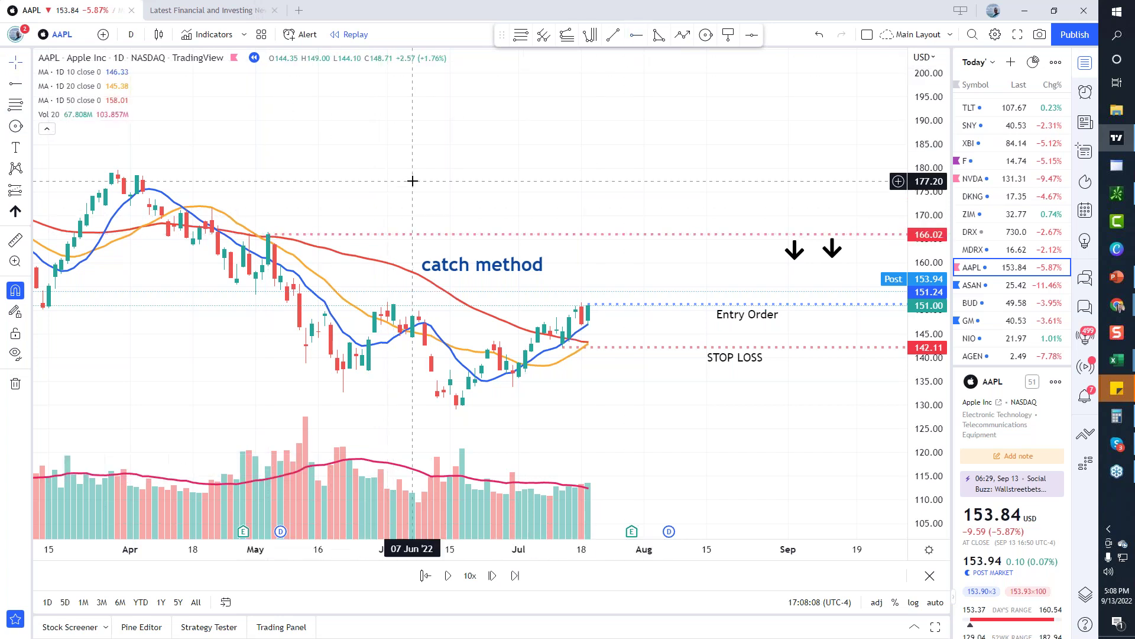
double_click(314, 239)
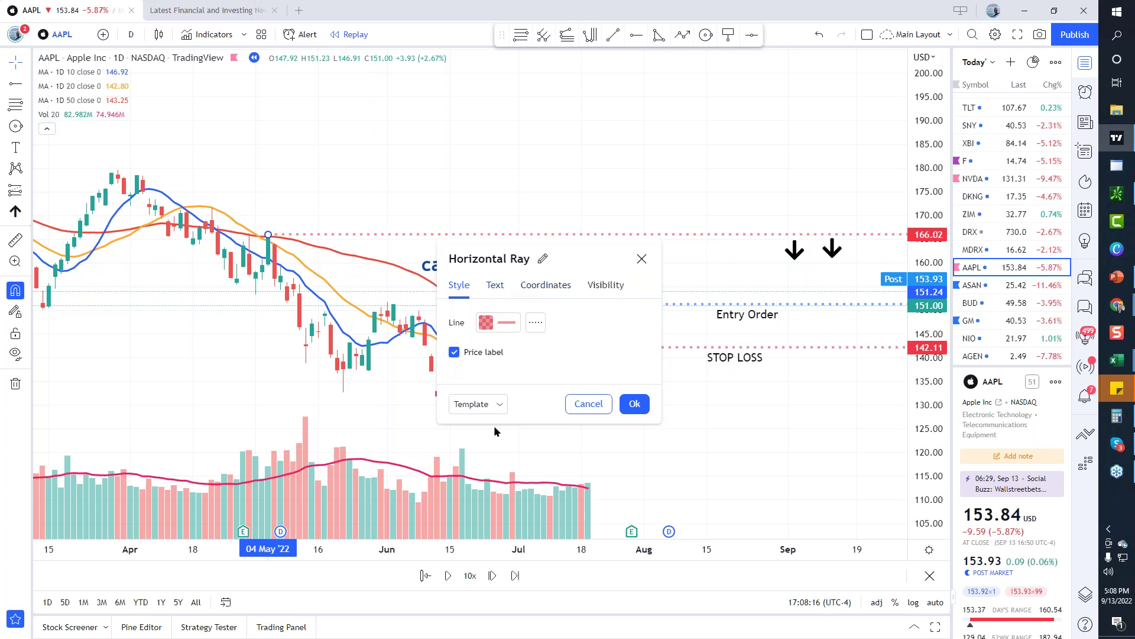
left_click(473, 404)
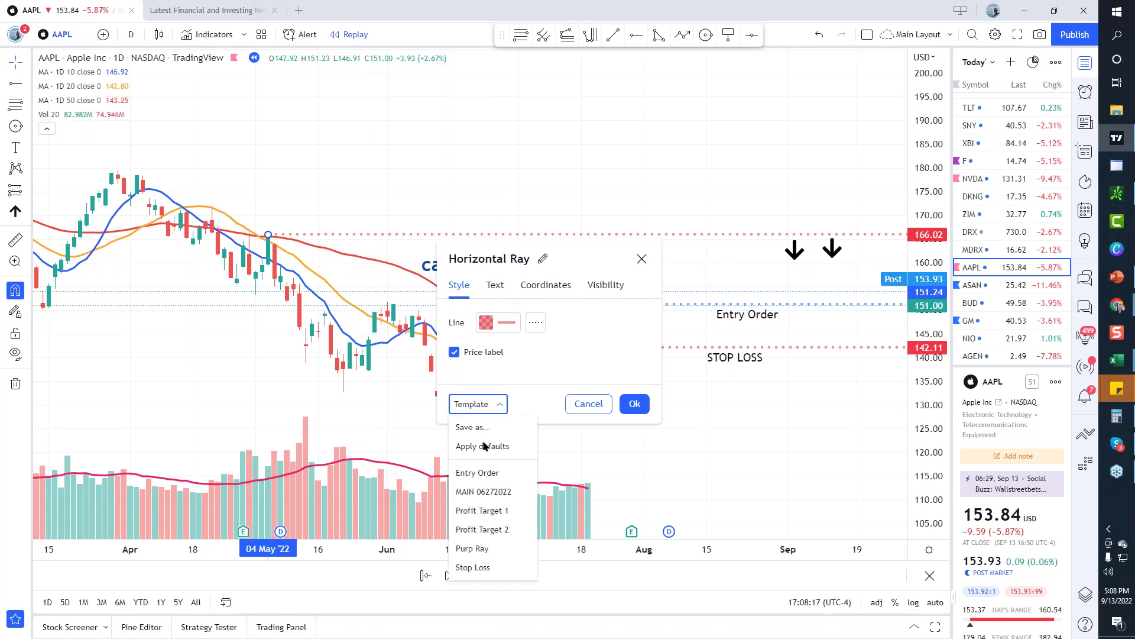
left_click(485, 512)
left_click(476, 404)
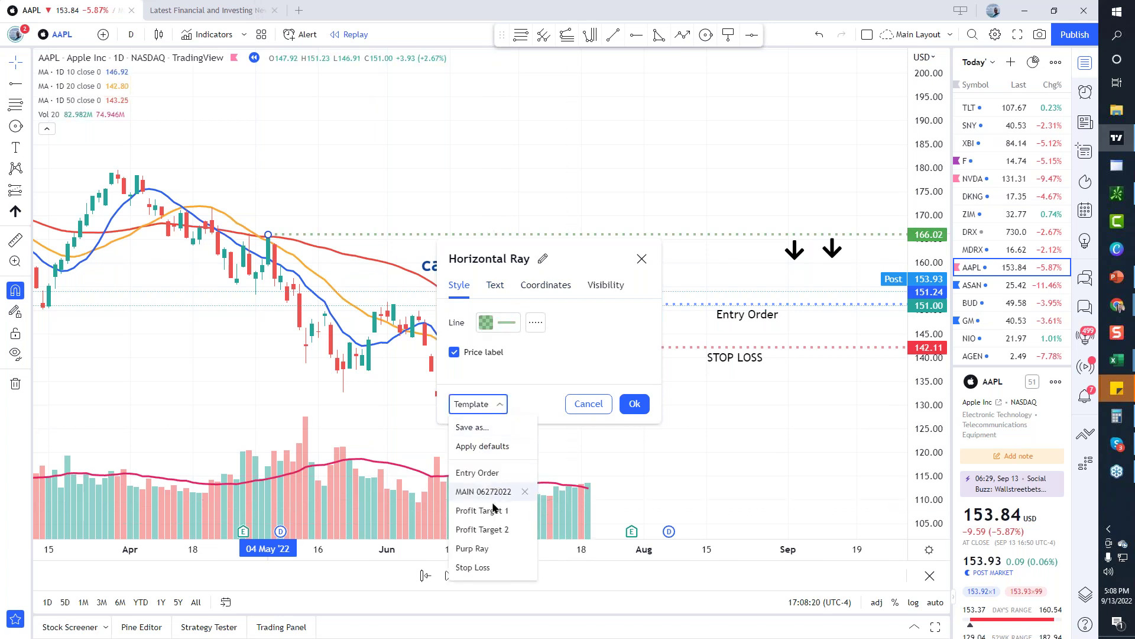
left_click(494, 510)
left_click(634, 404)
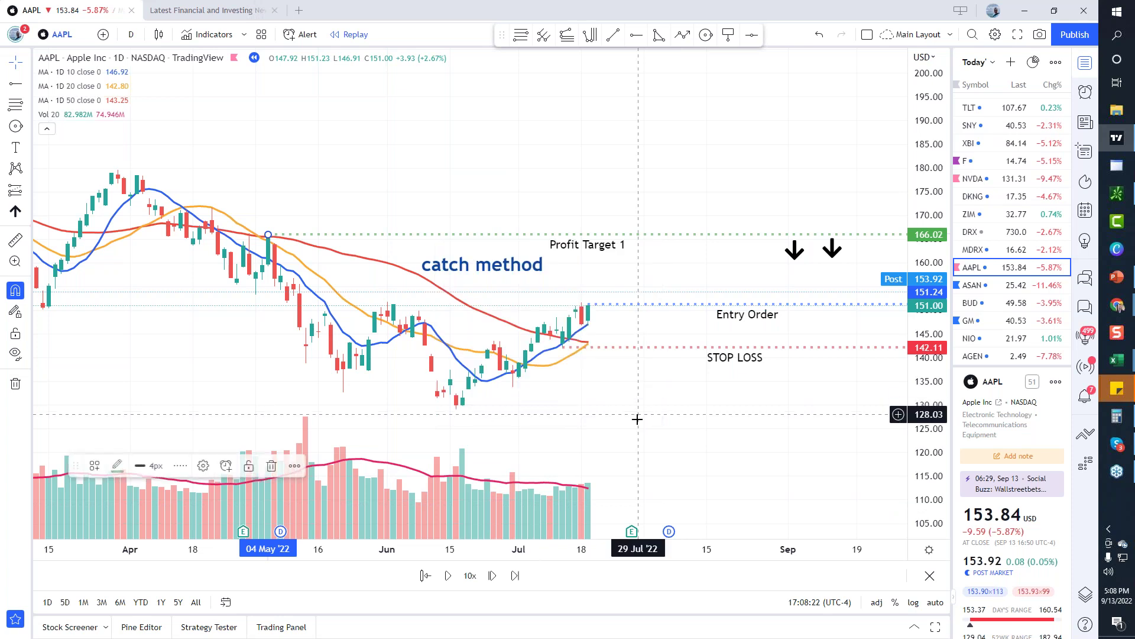
Move the "catch method" label up to about the 190 price level, clear of the Profit Target 1 ray.
scroll(680, 436, "down", 5)
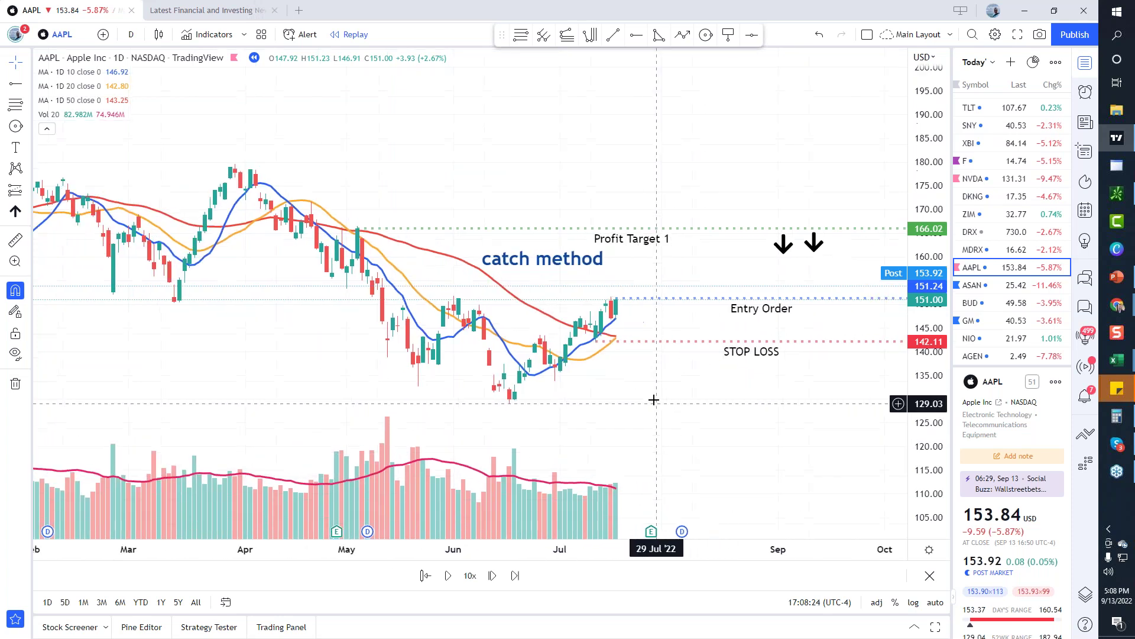
left_click_drag(547, 266, 527, 122)
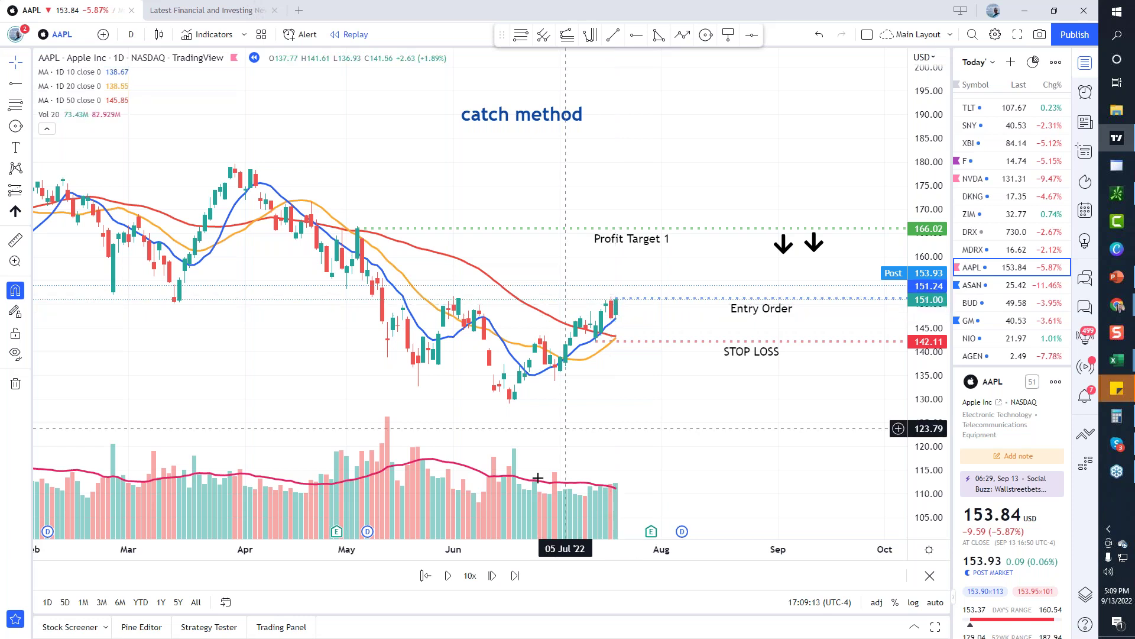
Advance the replay by one bar to test the Entry Order level.
left_click(493, 575)
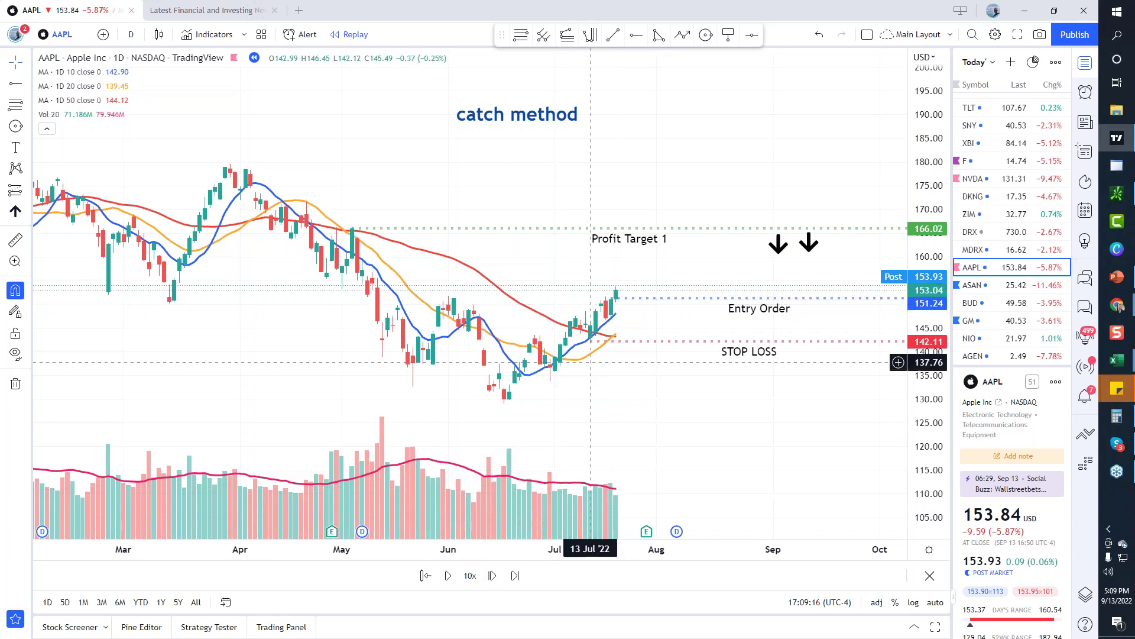
left_click_drag(929, 438, 928, 421)
scroll(786, 489, "up", 3)
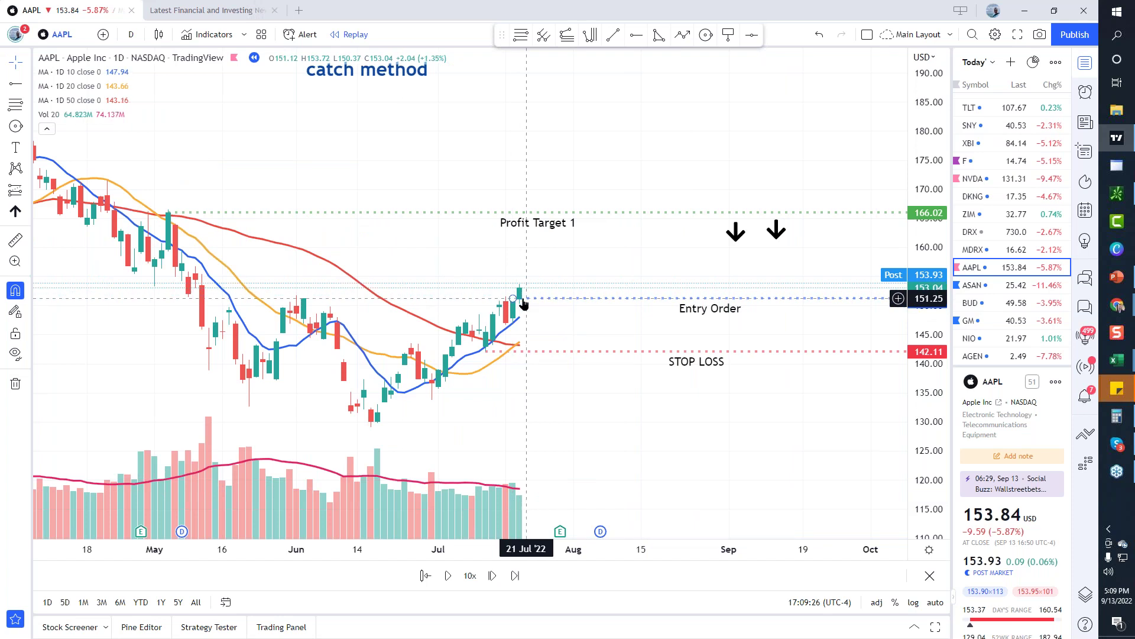
Advance the replay bar by bar until the price reaches the Profit Target 1 ray at 166.02.
left_click(492, 576)
left_click(492, 575)
left_click(492, 576)
left_click(492, 576)
left_click(492, 575)
left_click(492, 575)
left_click(492, 575)
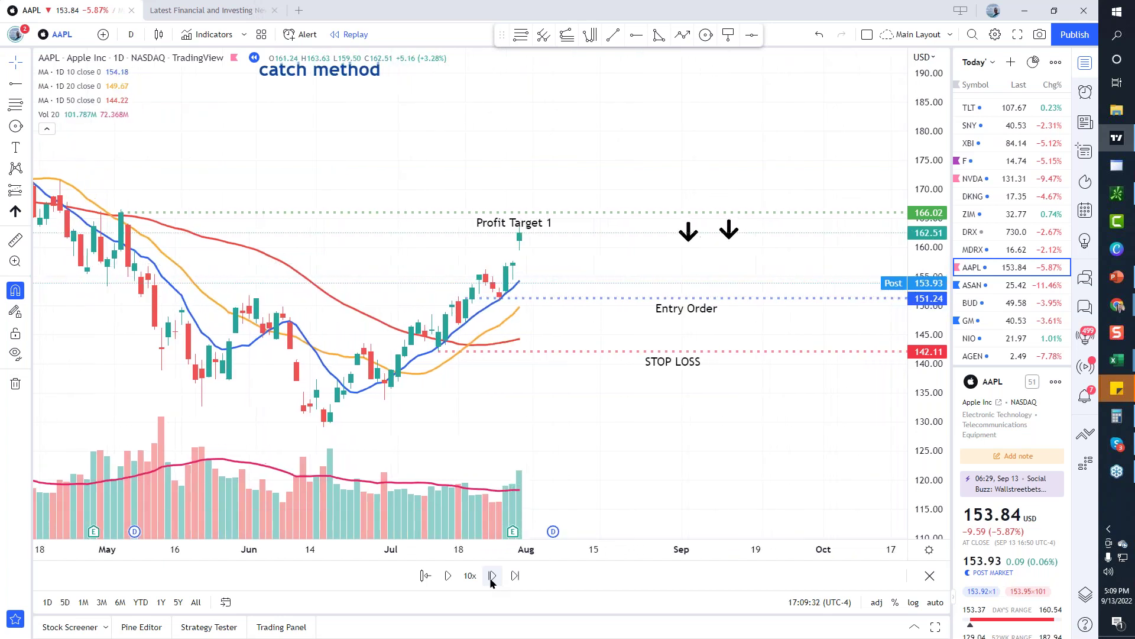
left_click(491, 575)
left_click(492, 575)
left_click(492, 576)
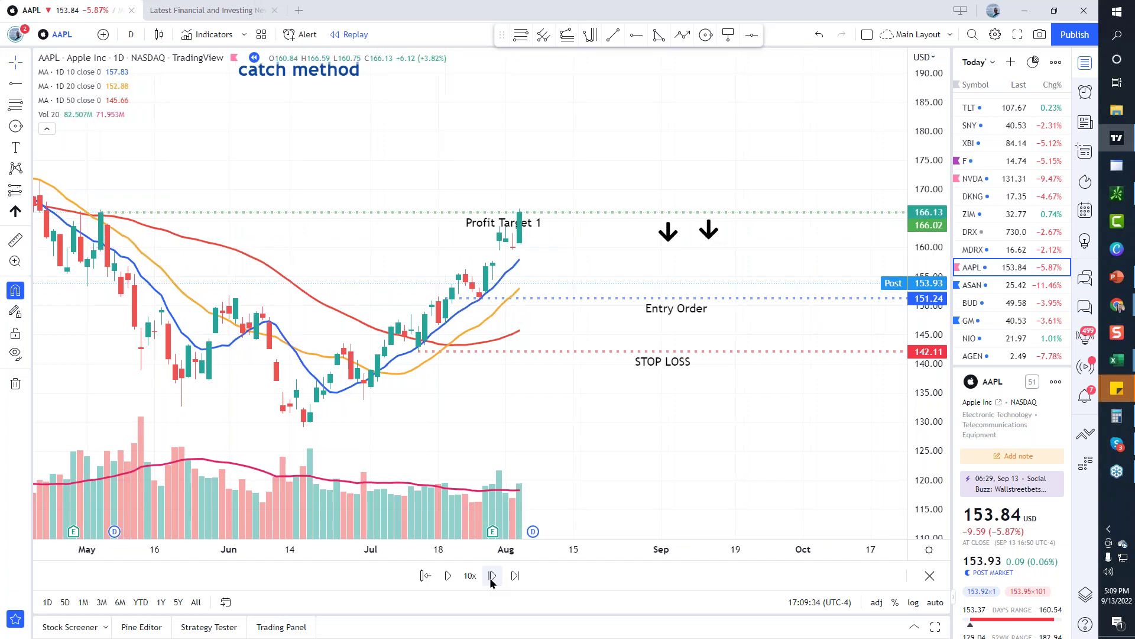
left_click_drag(634, 459, 679, 435)
left_click_drag(593, 416, 748, 414)
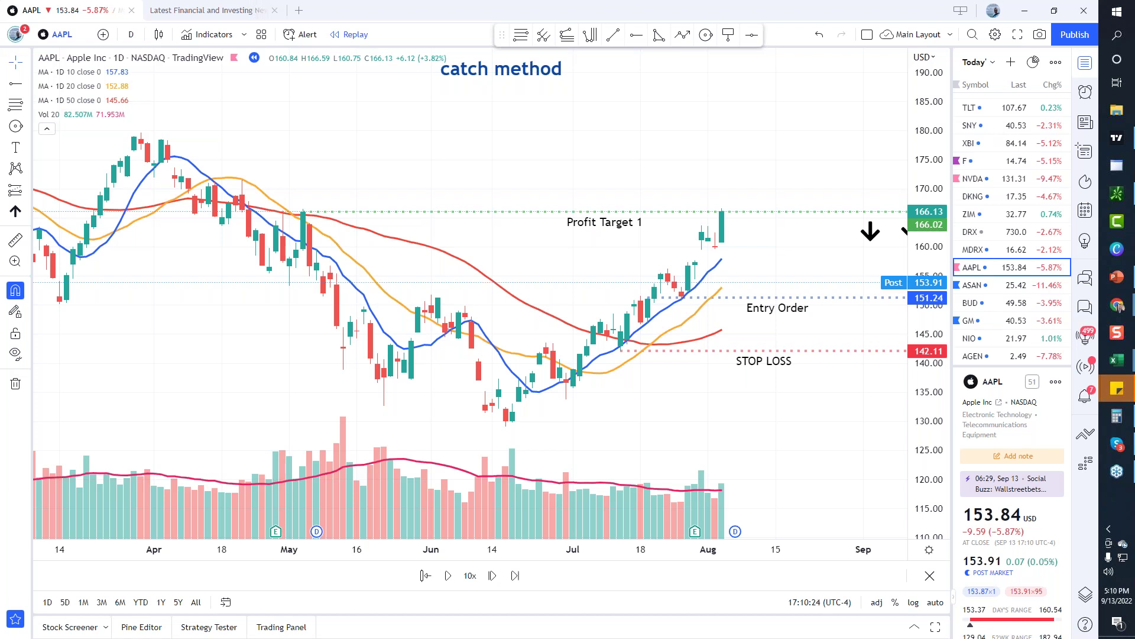
mouse_move(1118, 307)
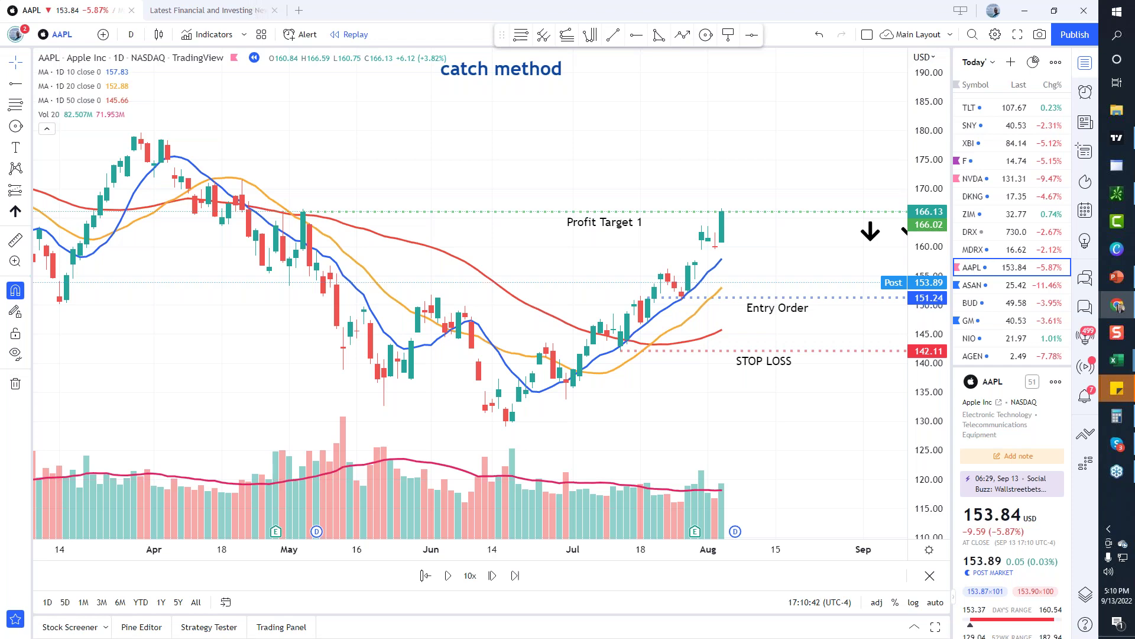
Switch to the browser window with the Conservative Bullish Checklist, review its filter settings, trade setup and option chain criteria, and return to TradingView.
left_click(1116, 305)
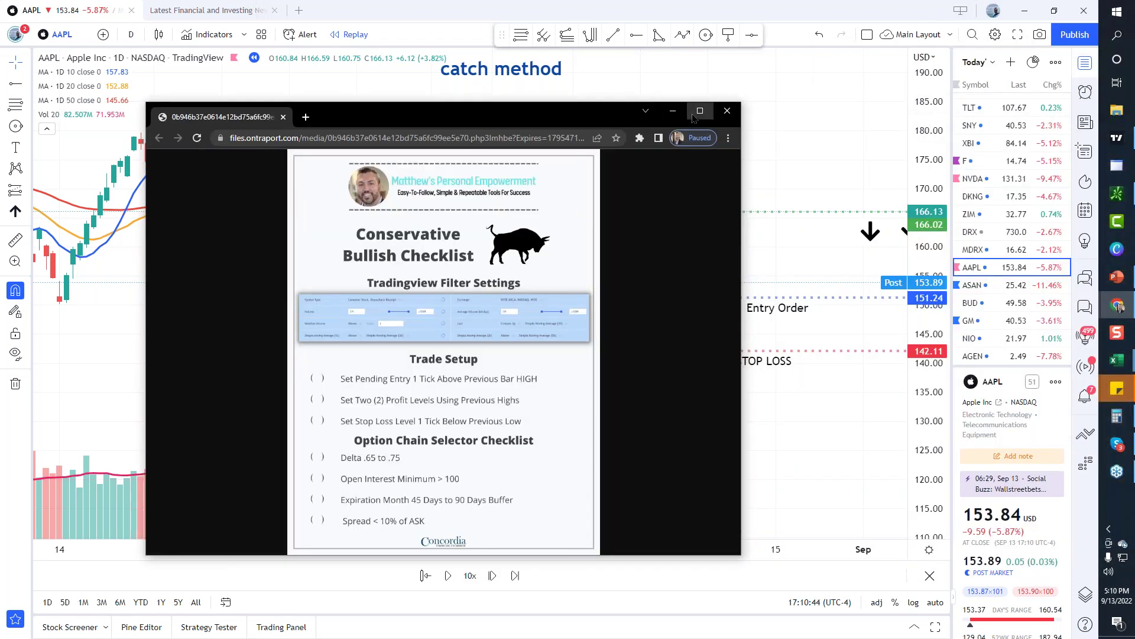
left_click(698, 112)
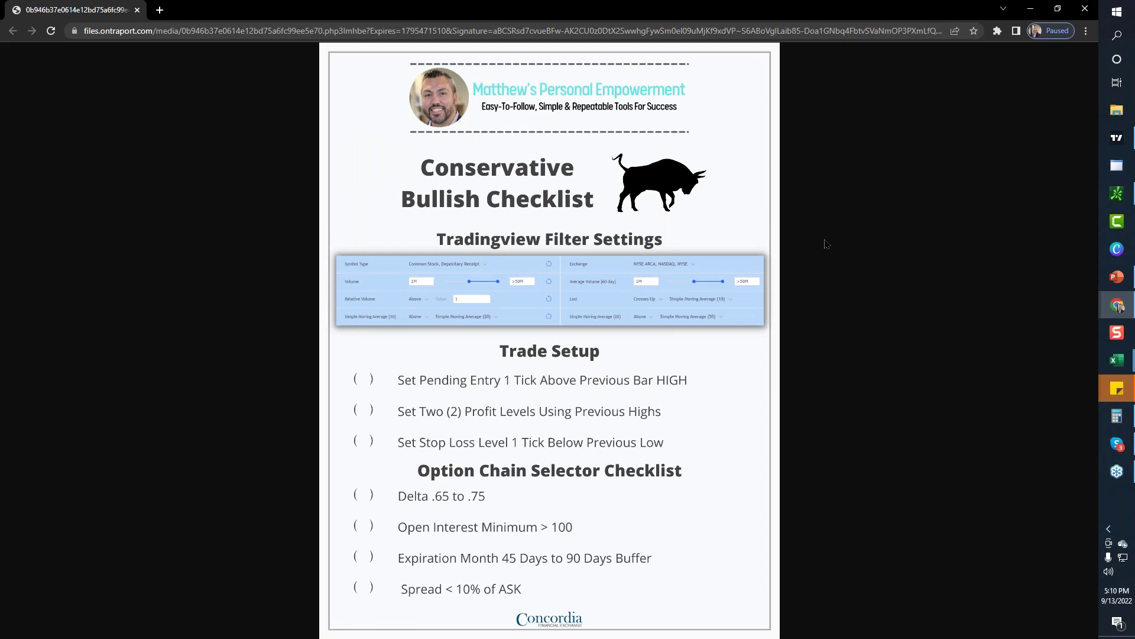
scroll(826, 244, "up", 3)
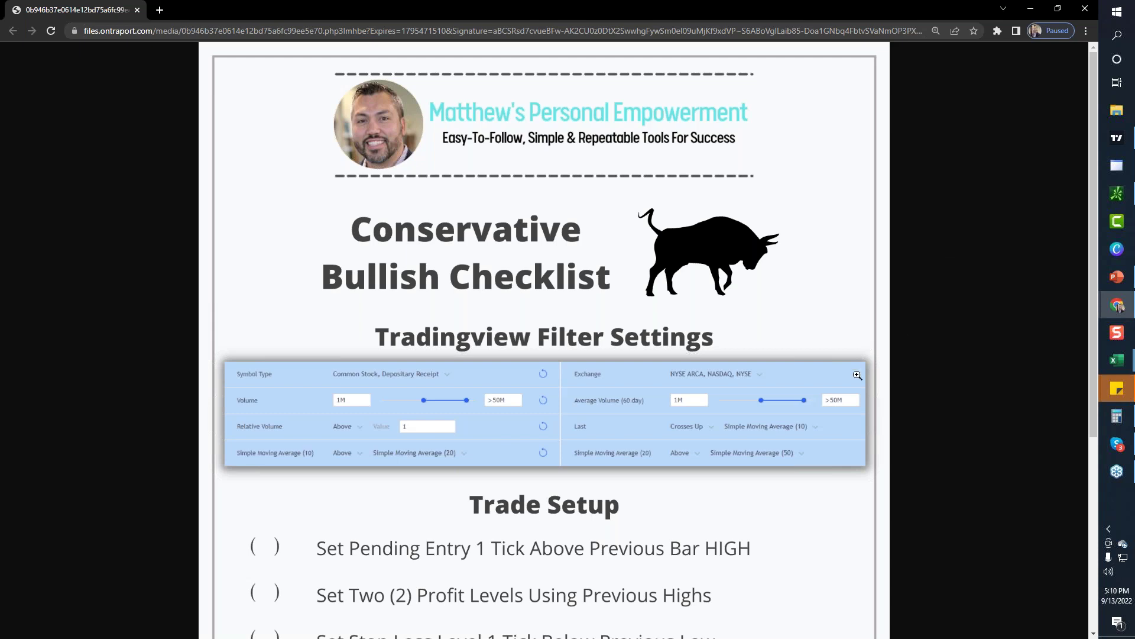
scroll(857, 375, "down", 2)
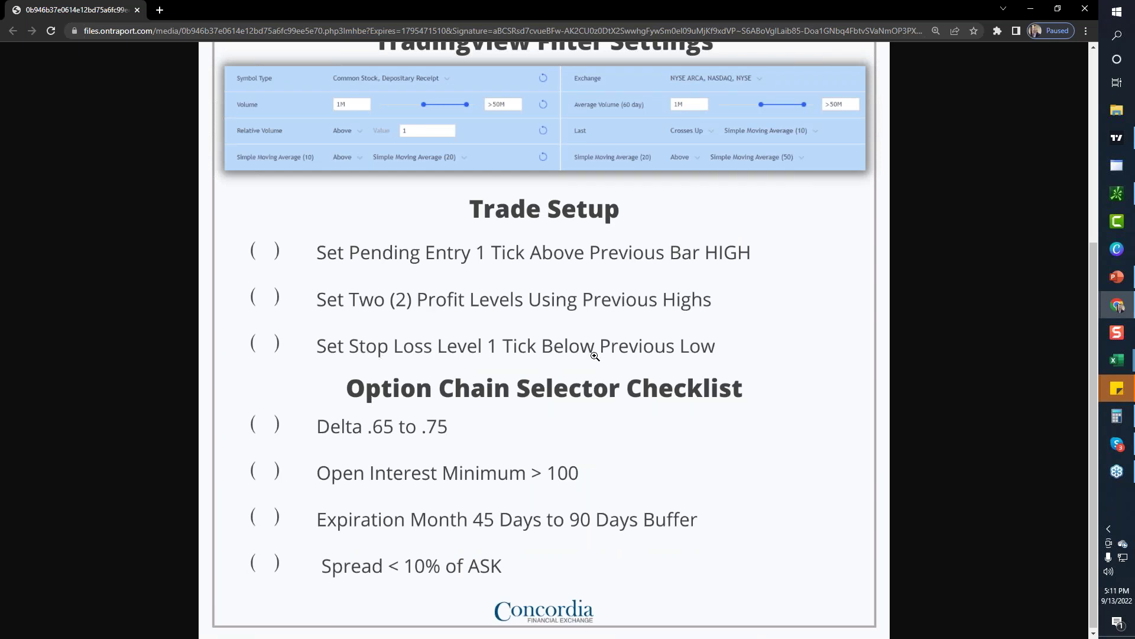
scroll(595, 356, "down", 1)
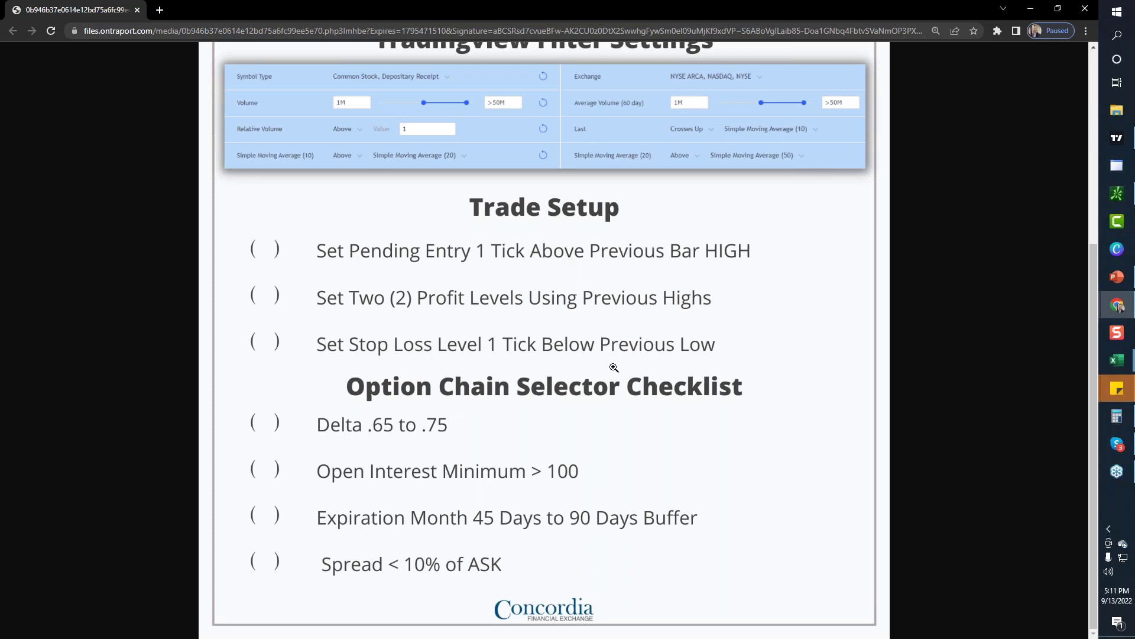
scroll(613, 368, "up", 2)
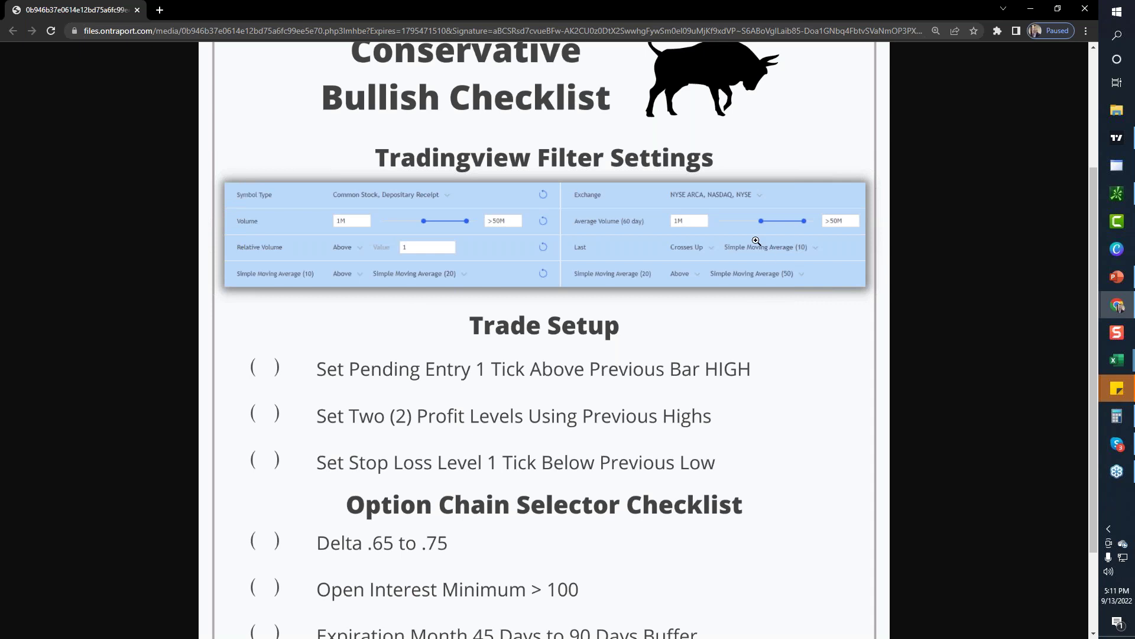
scroll(502, 141, "up", 1)
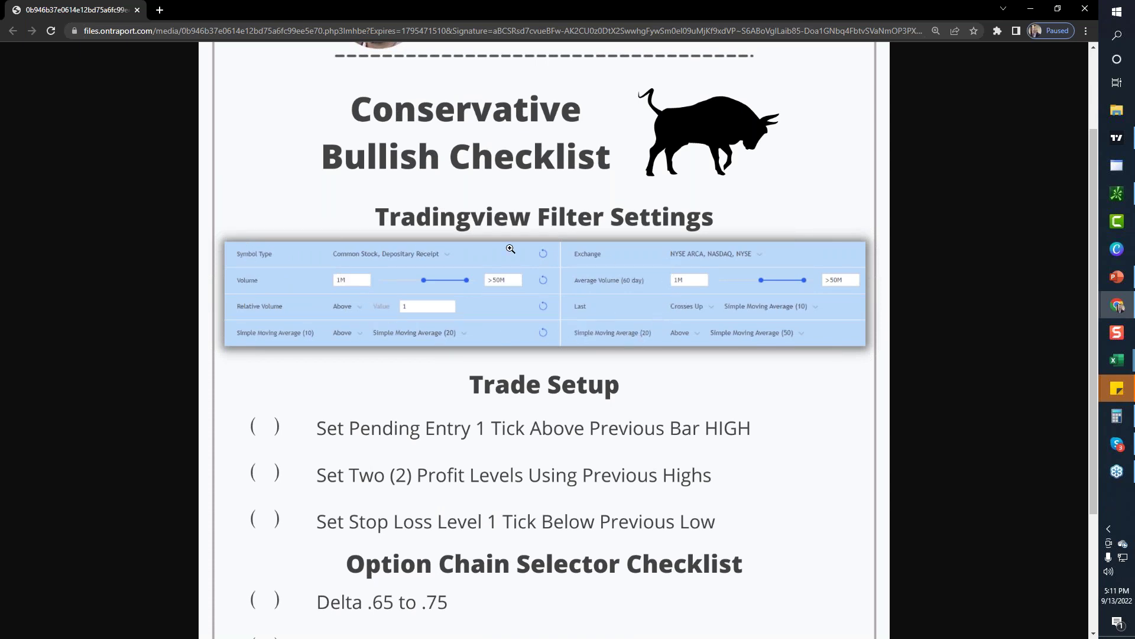
left_click(1032, 10)
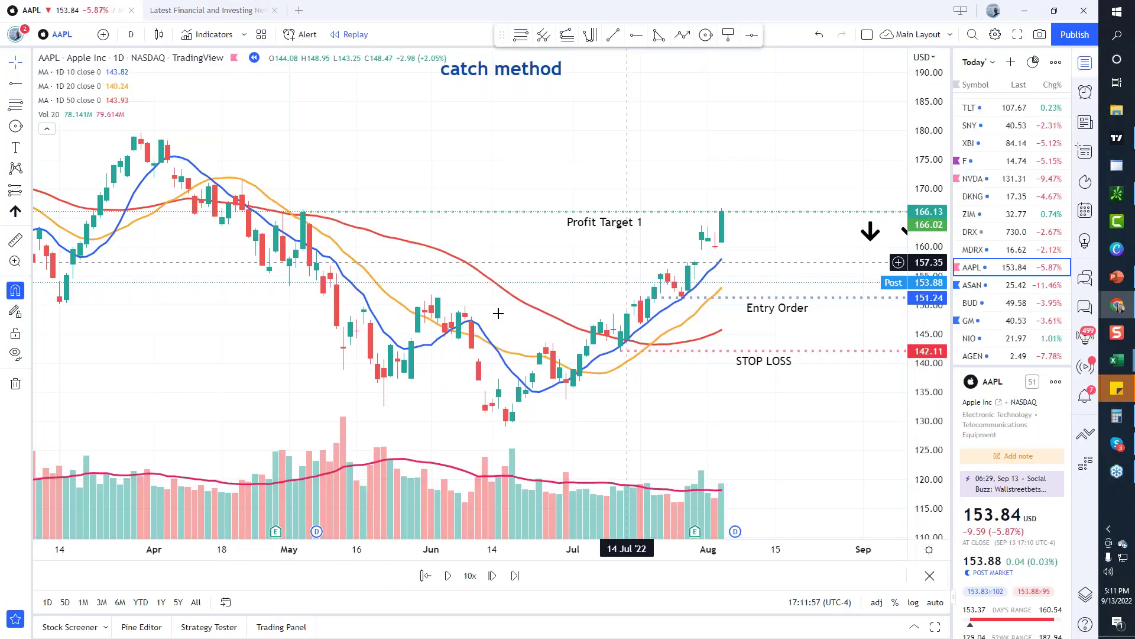
Load the *Conservative Bull Breakouts screen in the Stock Screener and review its filter settings.
left_click(68, 624)
left_click_drag(357, 412, 348, 268)
left_click(55, 307)
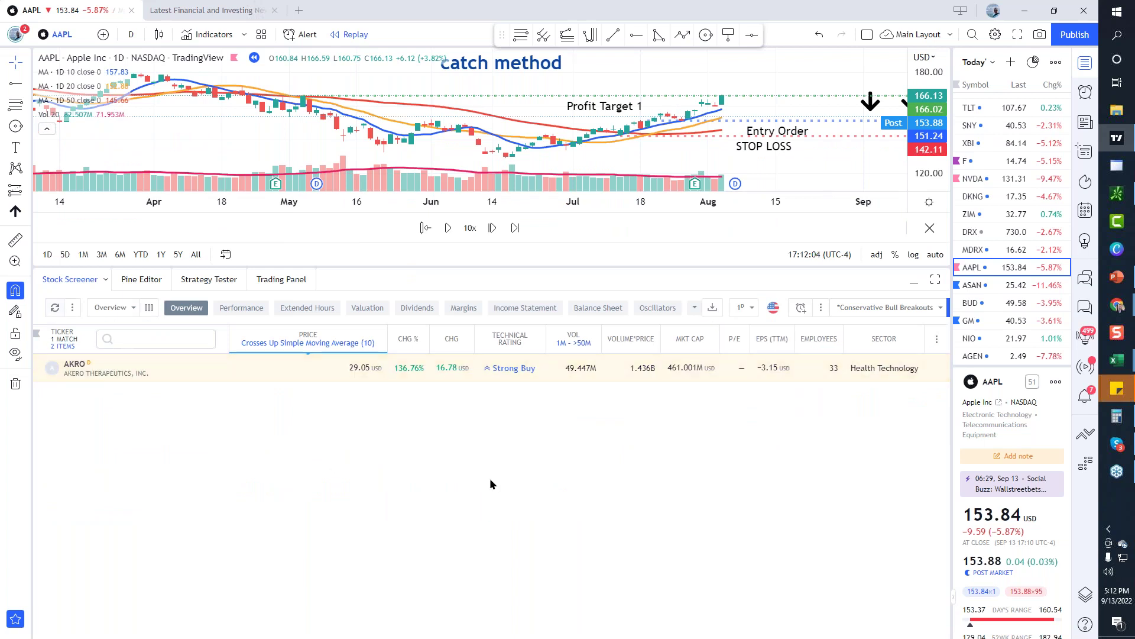
left_click(898, 309)
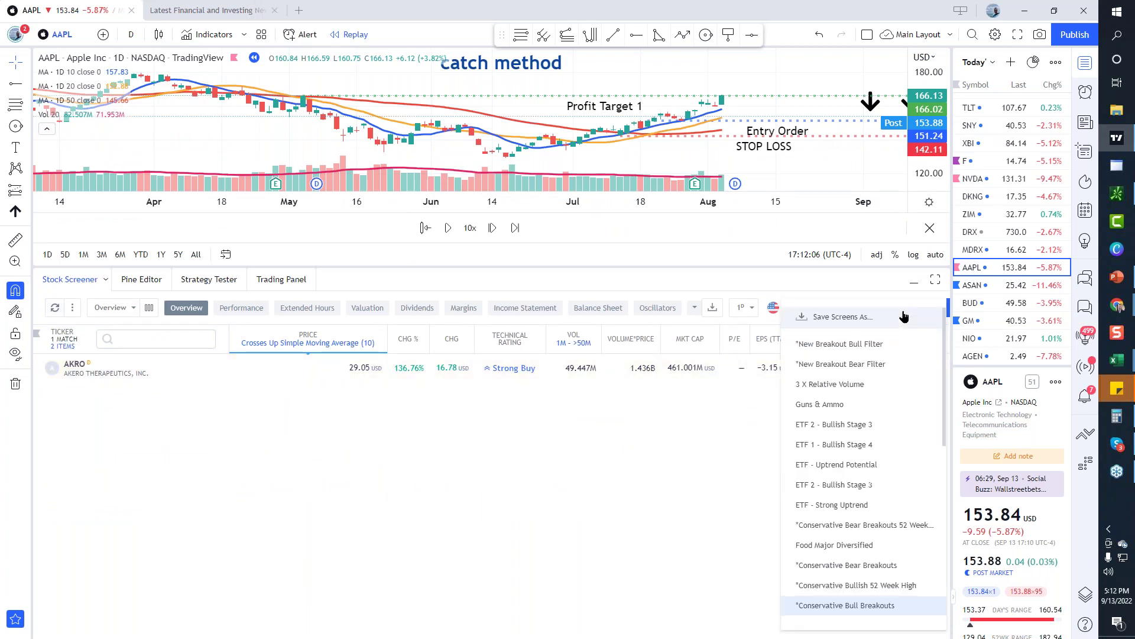
left_click(845, 604)
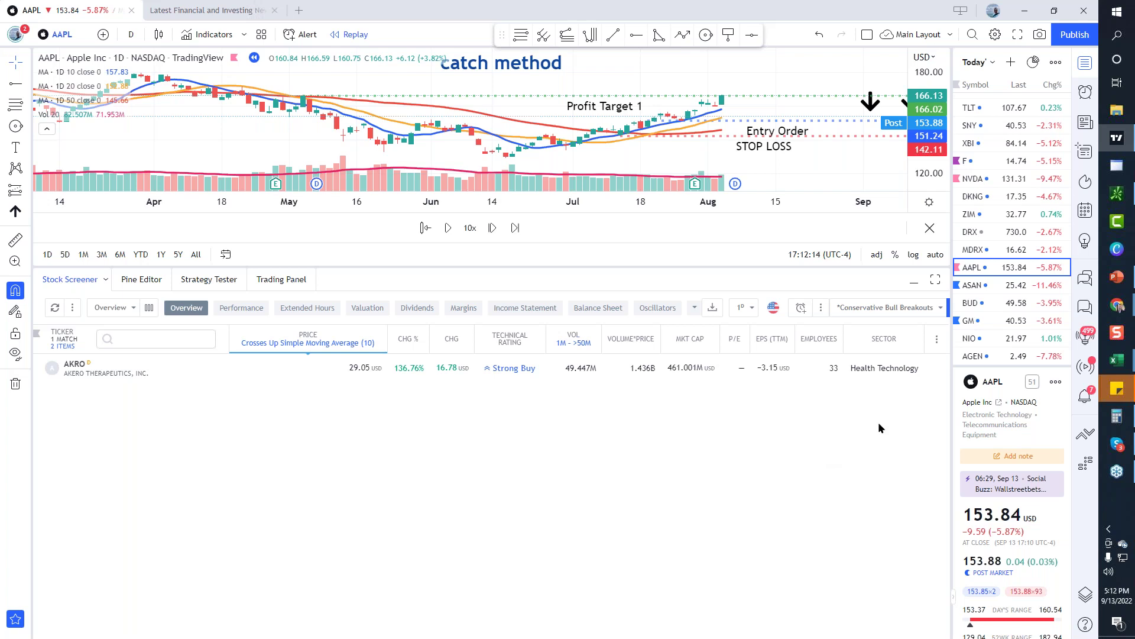
left_click(949, 314)
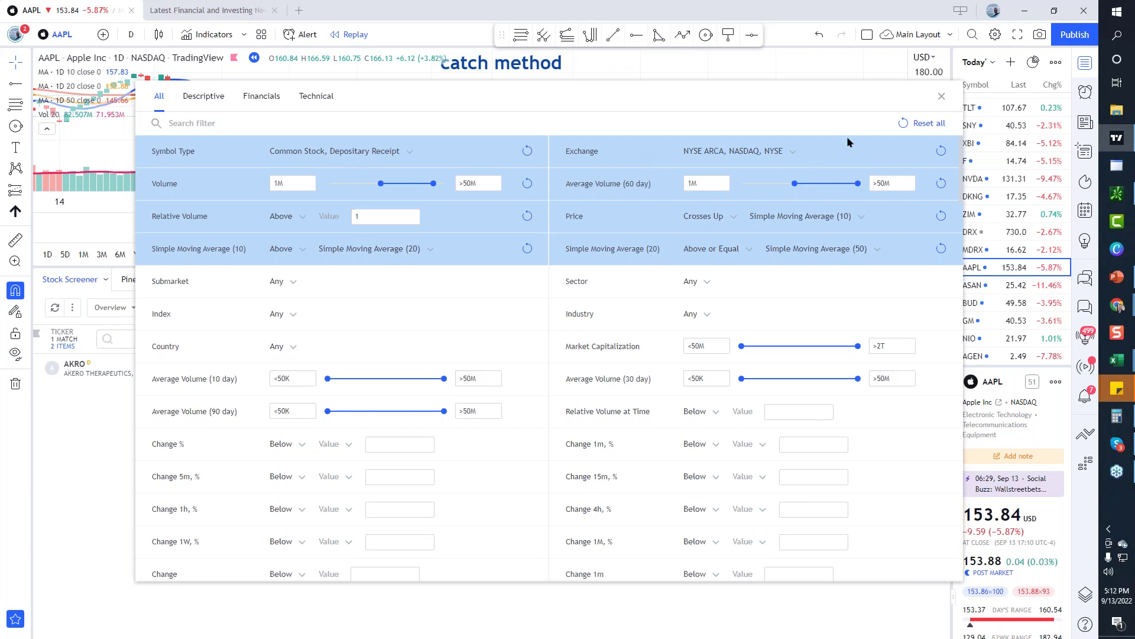
left_click(942, 96)
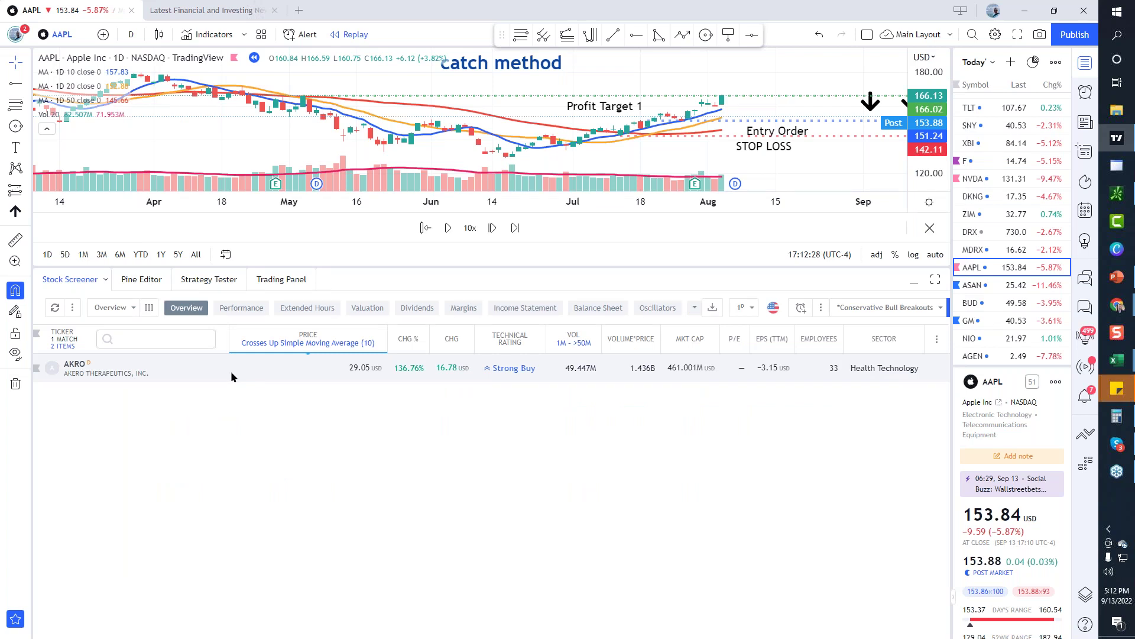
Chart AKRO from the screener results and view its daily price chart at full height.
left_click(231, 371)
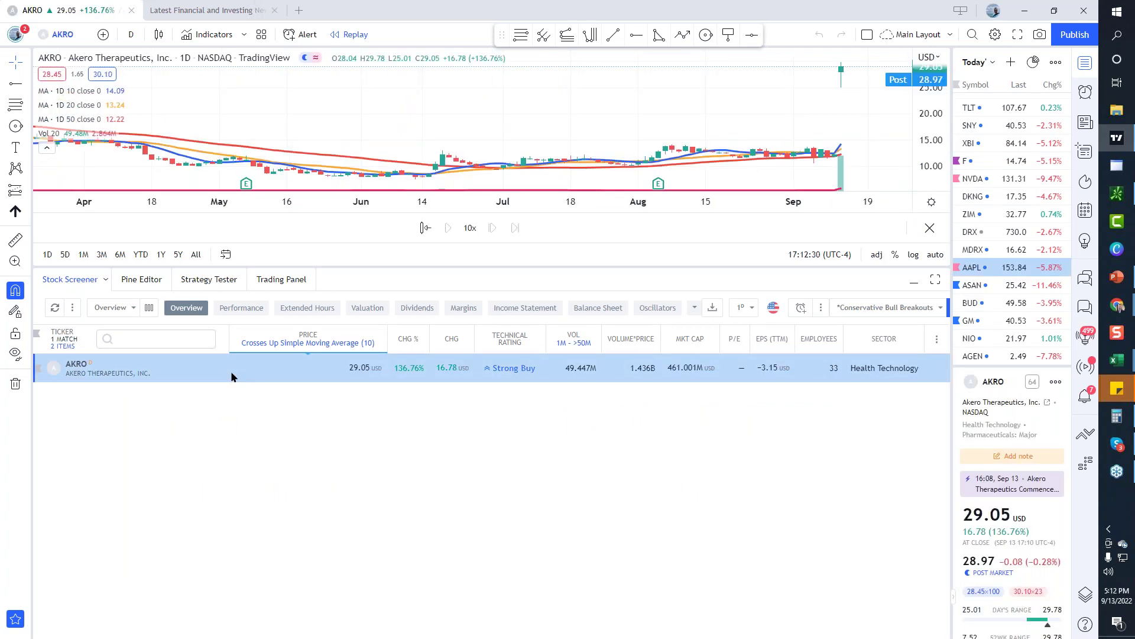
left_click(914, 282)
left_click_drag(939, 210, 426, 474)
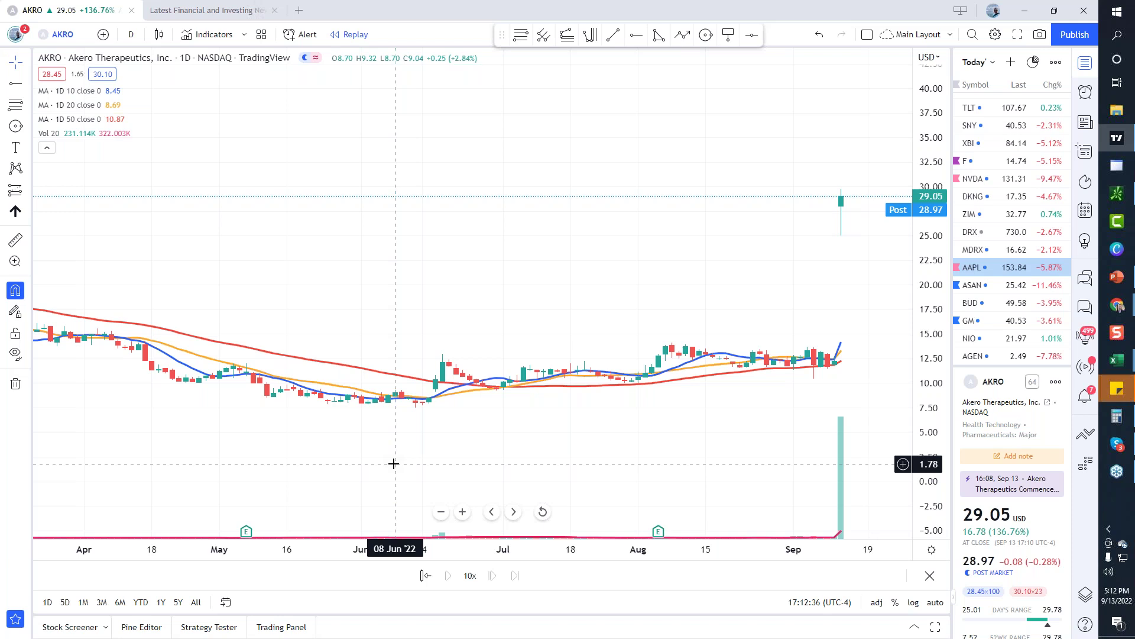
Bring back the Stock Screener and load the *Aggressive Bull Breakout screen to see its matches.
left_click_drag(469, 614, 468, 232)
left_click(883, 272)
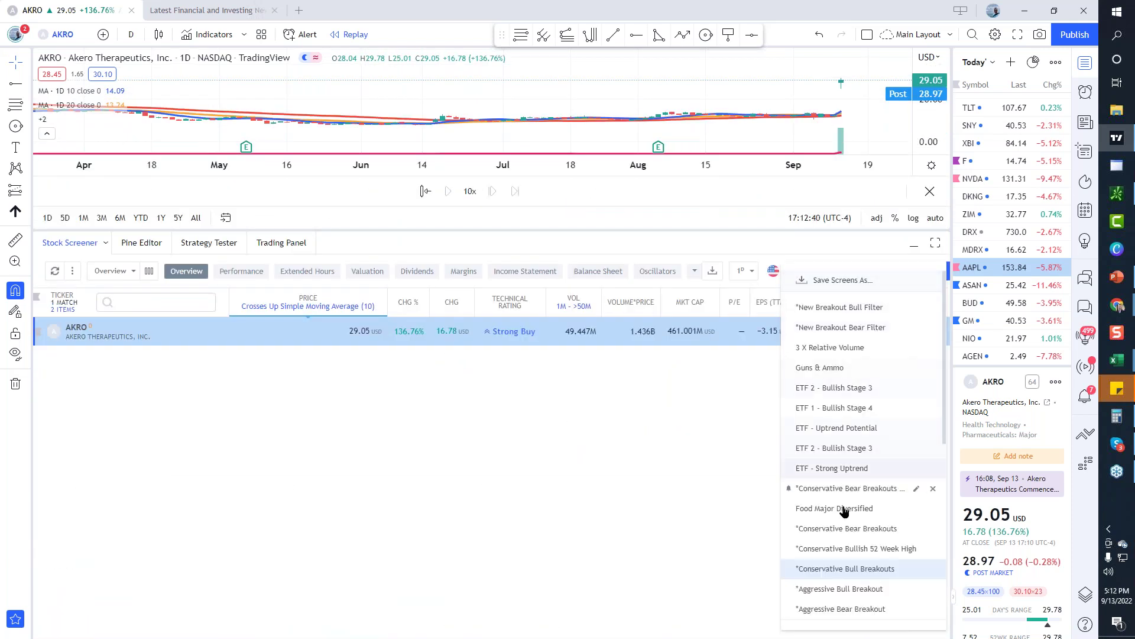
scroll(844, 506, "down", 2)
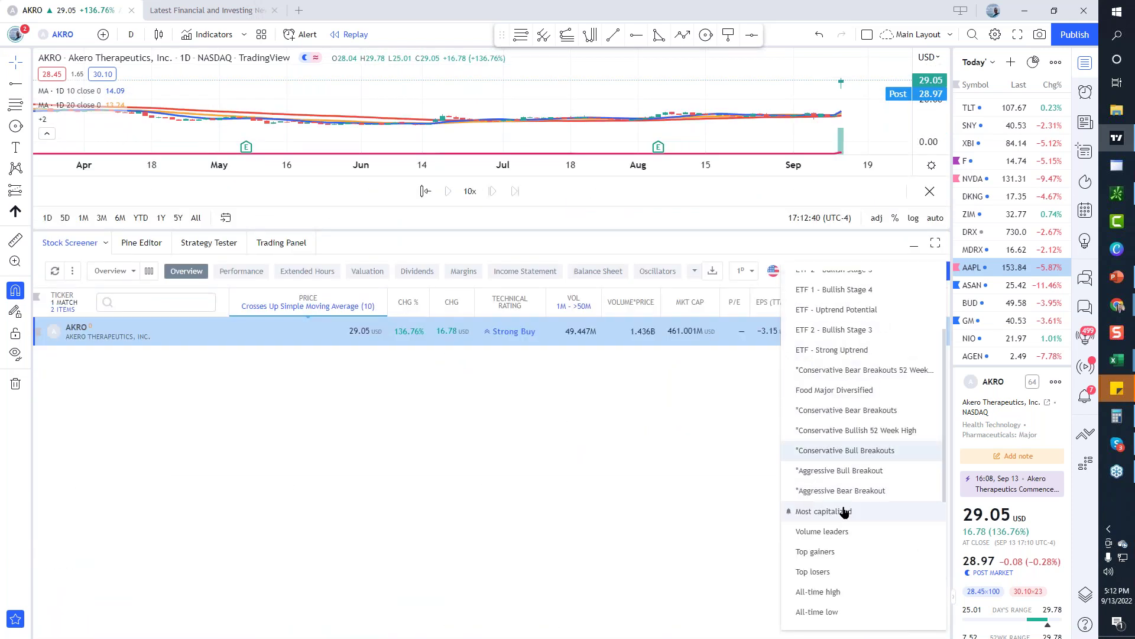
left_click(846, 473)
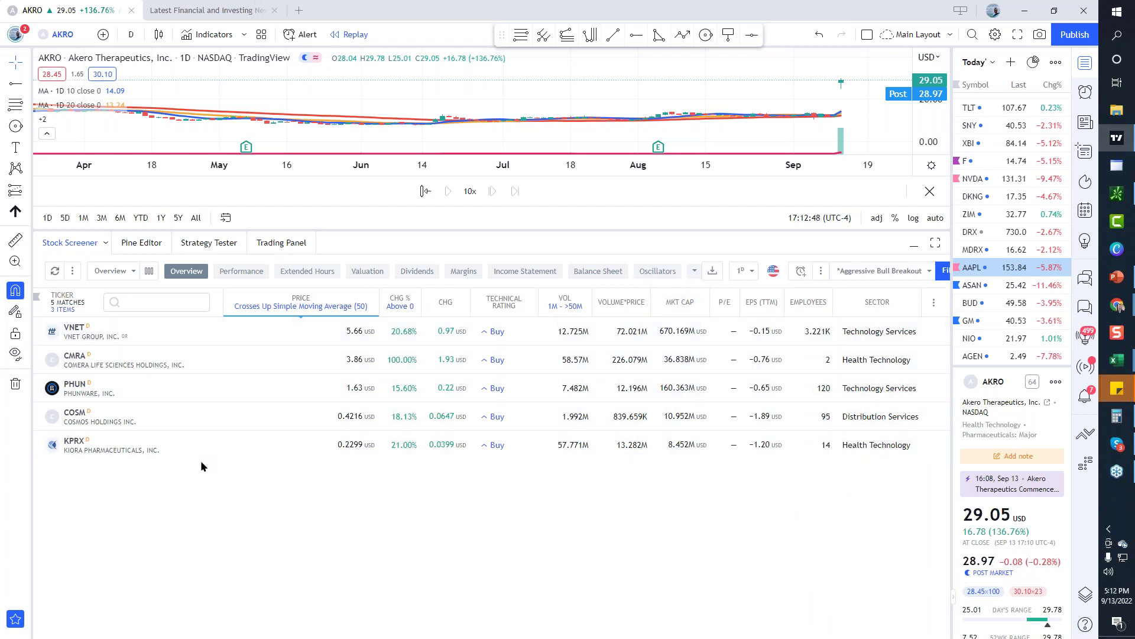
Load the *Conservative Bear Breakouts screen in the Stock Screener and review its filter settings.
left_click(859, 273)
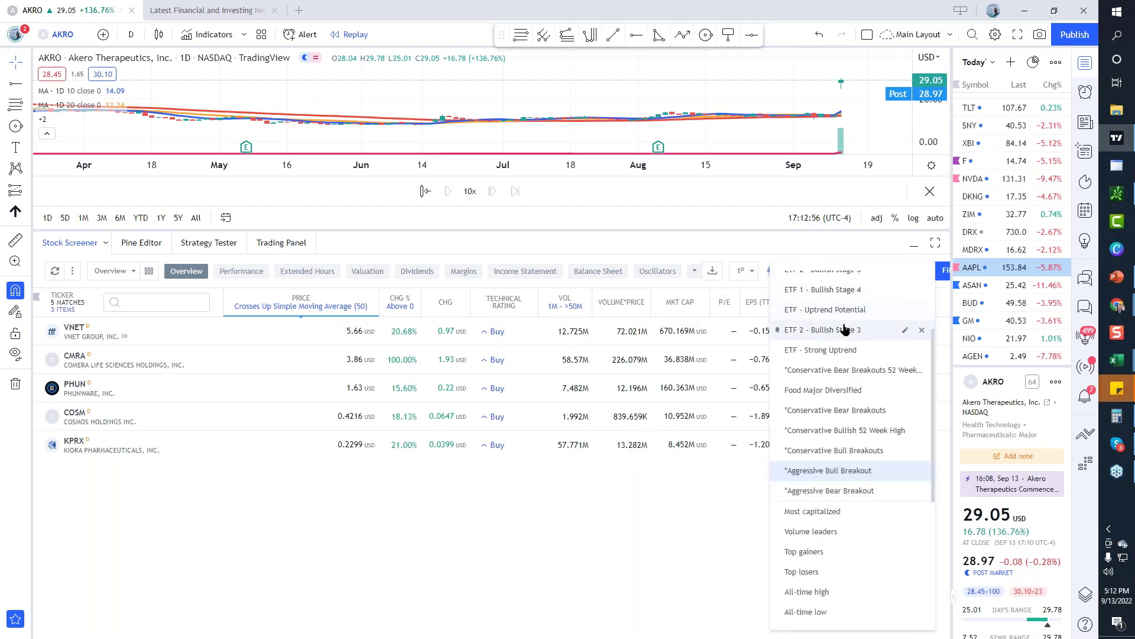
left_click(815, 410)
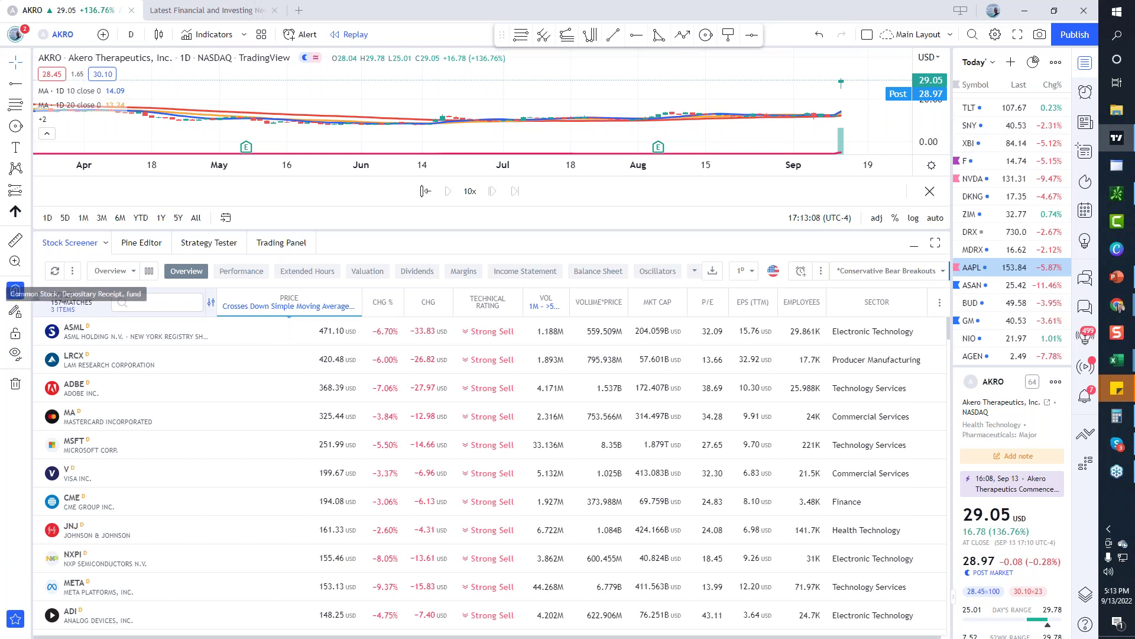
left_click(949, 276)
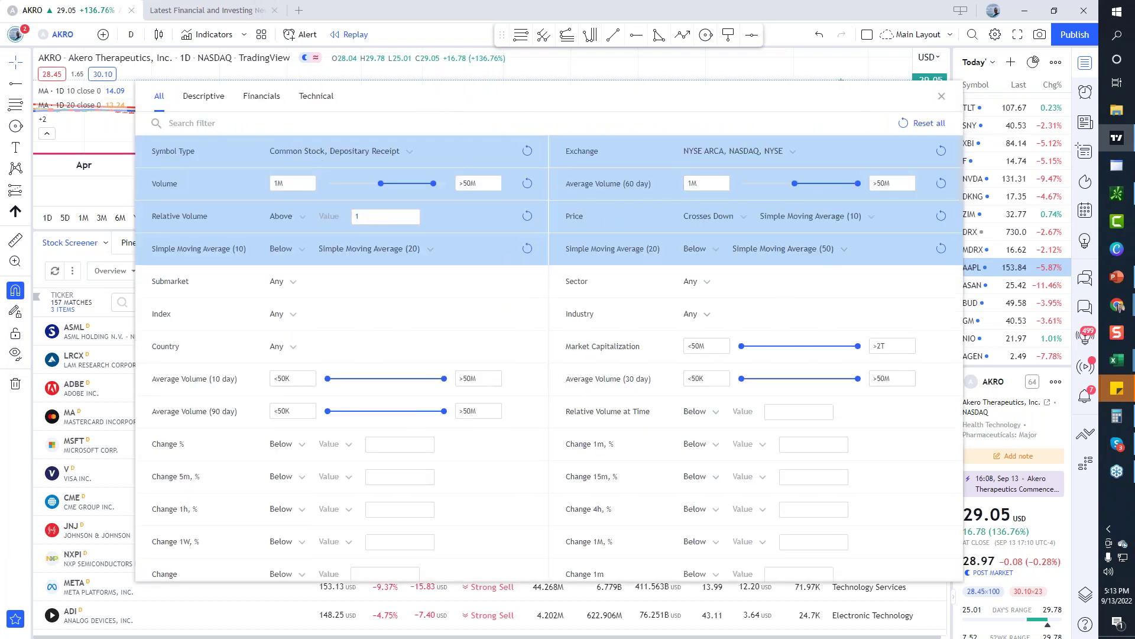
left_click(941, 96)
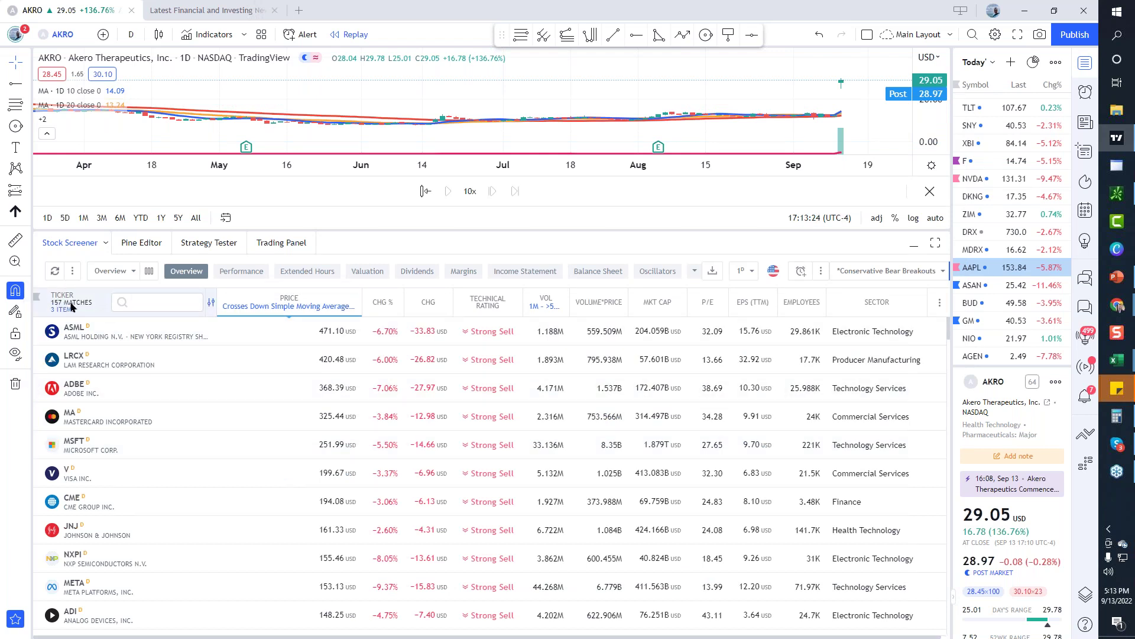
Look through the bear breakout matches for a stock in the 40-dollar price range and show EBAY's daily chart at full height.
scroll(285, 469, "down", 7)
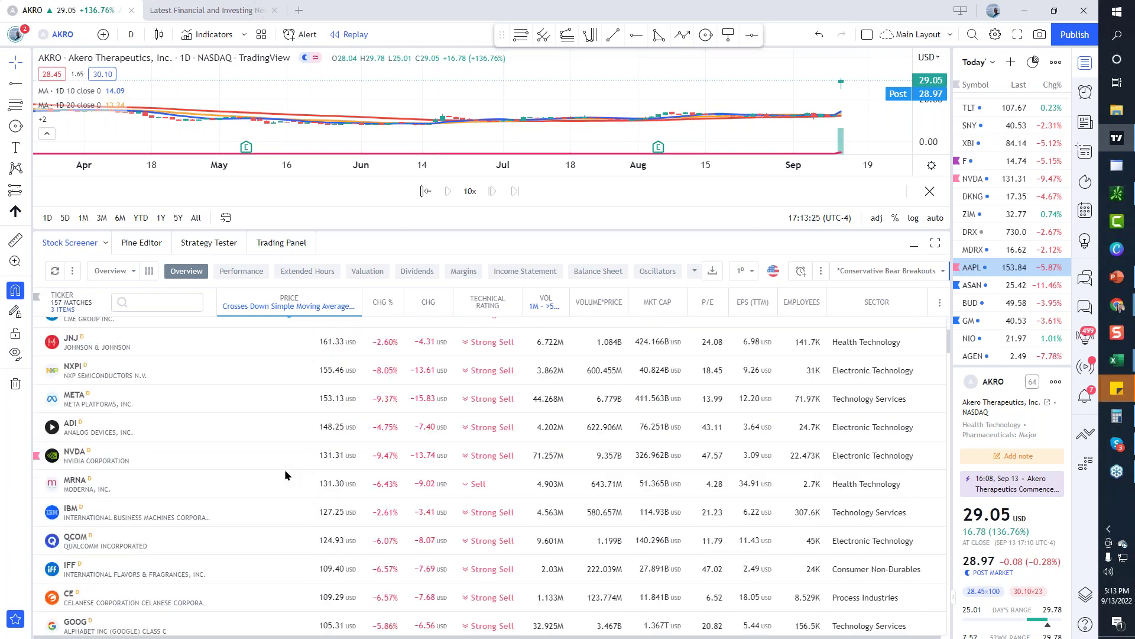
scroll(285, 469, "down", 6)
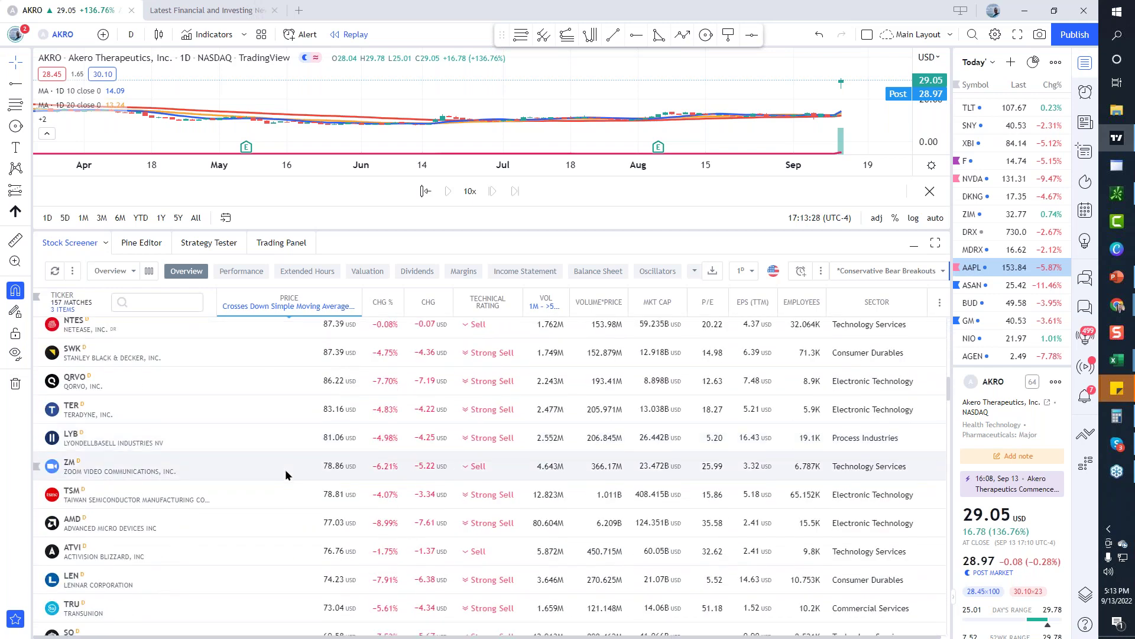
scroll(285, 470, "down", 3)
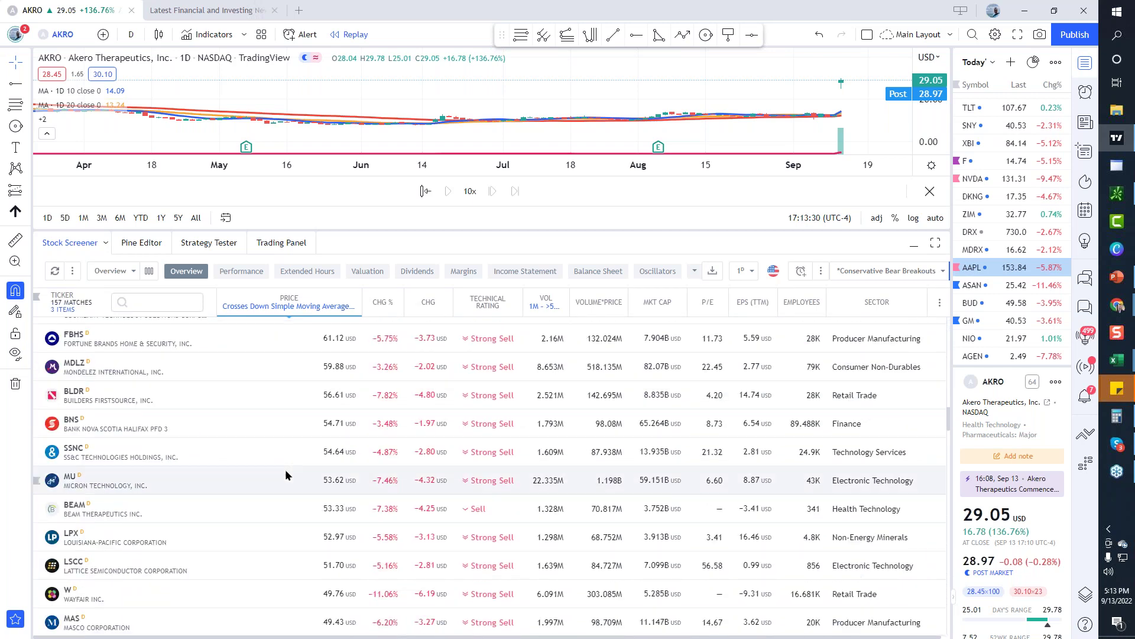
scroll(285, 470, "up", 1)
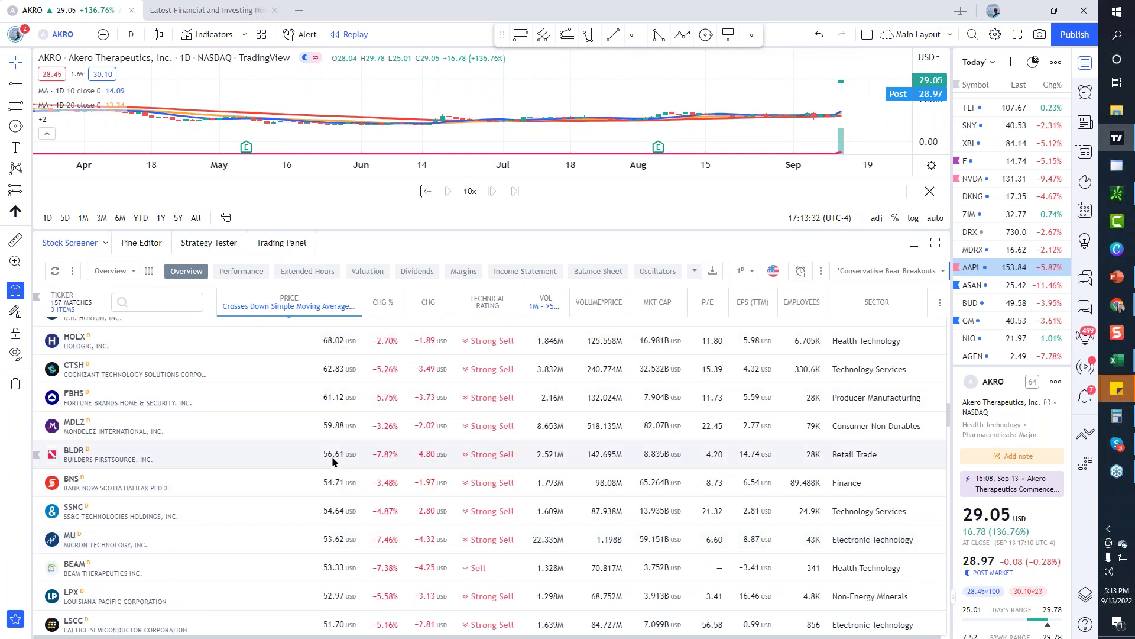
scroll(303, 467, "up", 3)
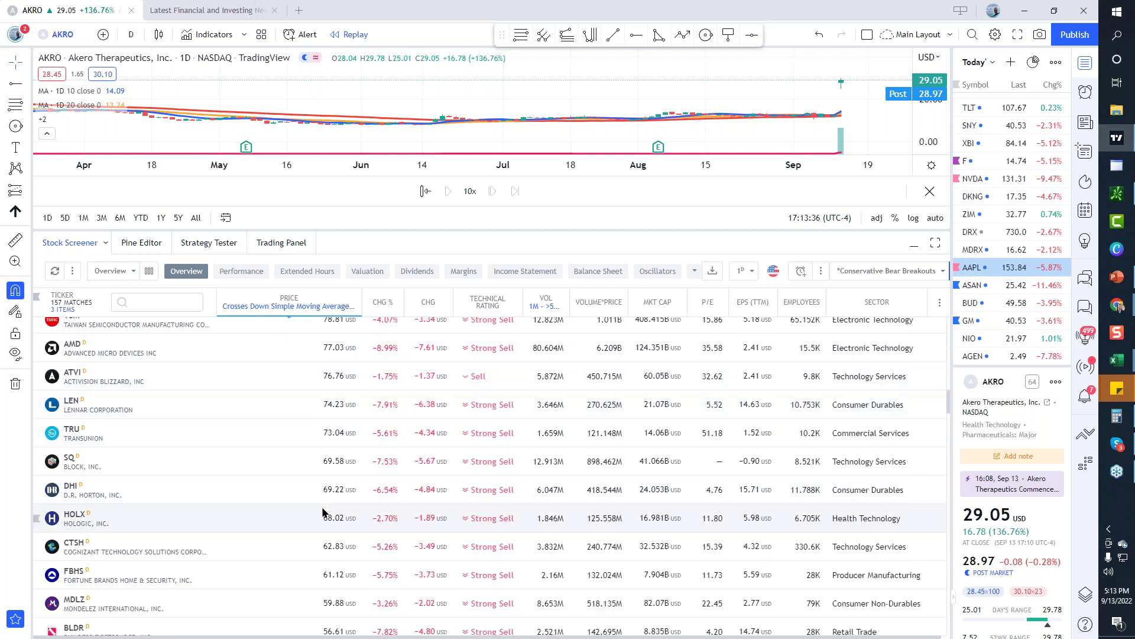
scroll(323, 512, "down", 7)
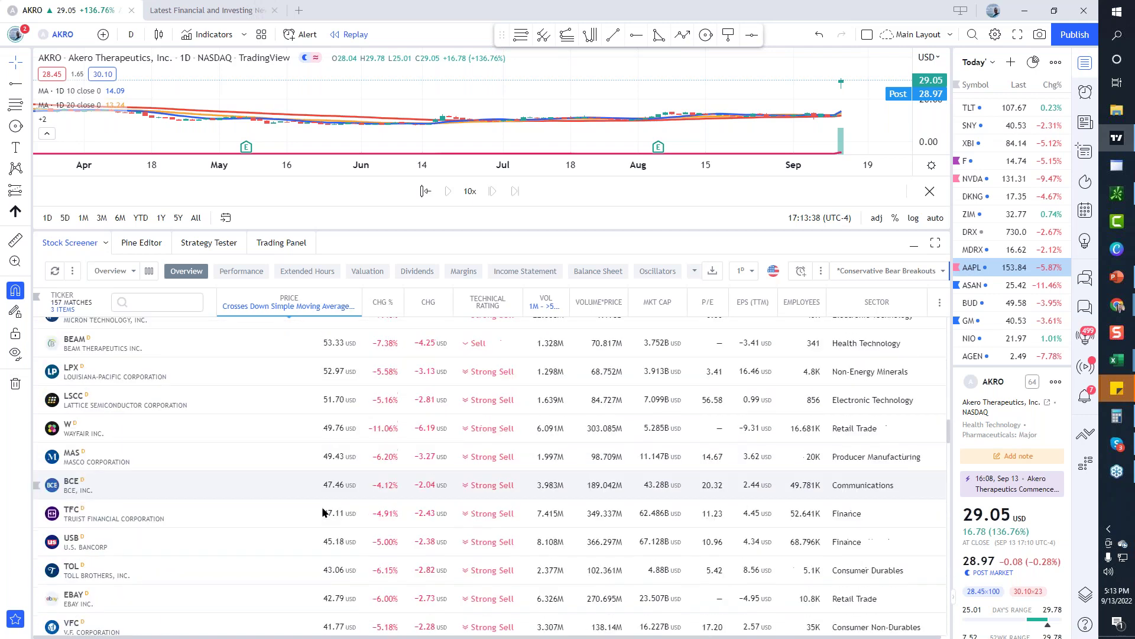
scroll(322, 512, "down", 2)
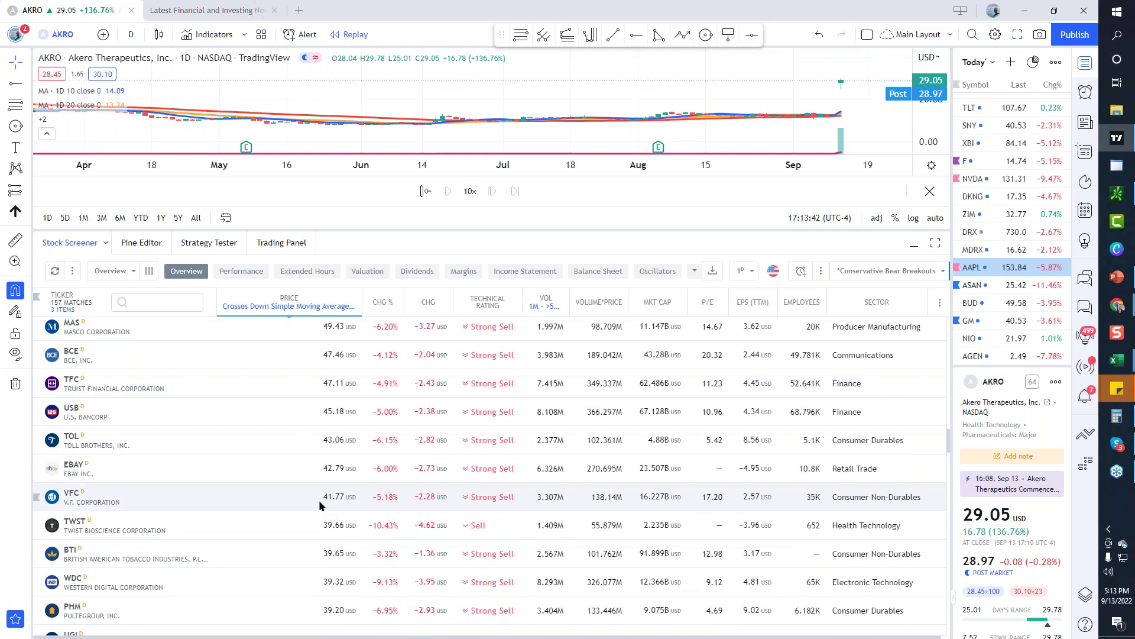
left_click(324, 476)
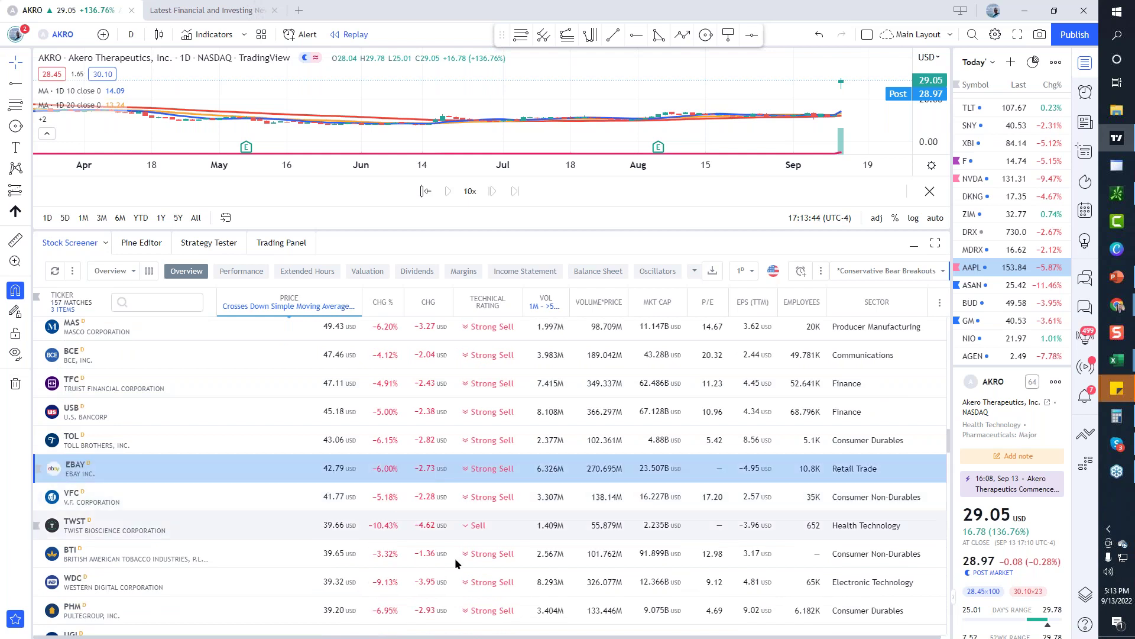
left_click(914, 243)
left_click_drag(807, 360, 633, 237)
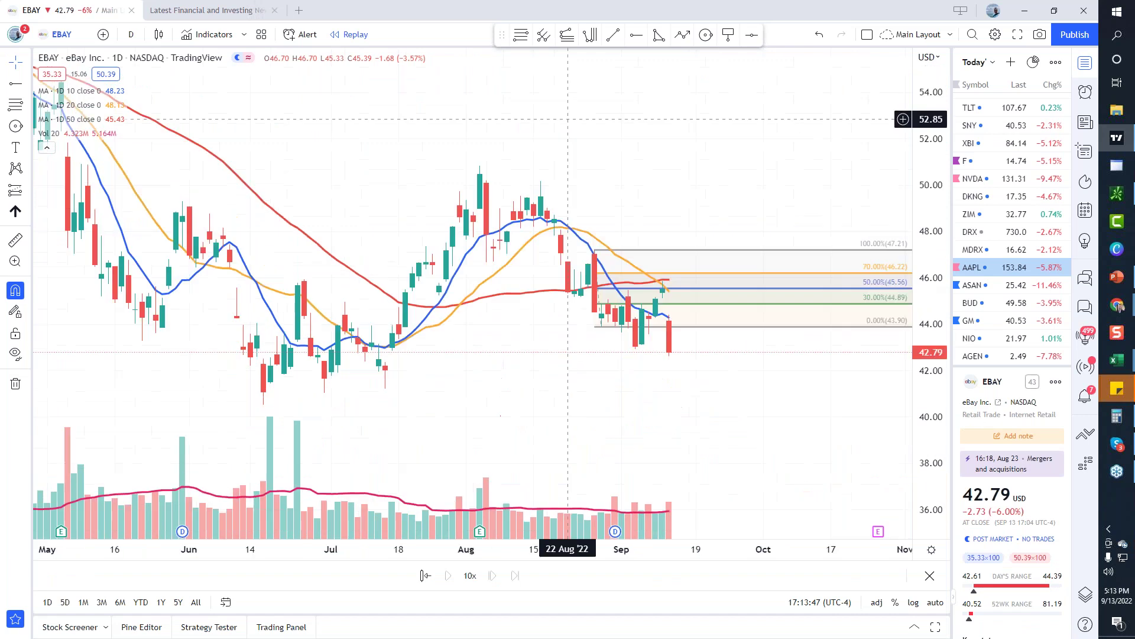
Hide the Fibonacci retracement between 47.21 and 43.90 on the EBAY chart.
right_click(722, 329)
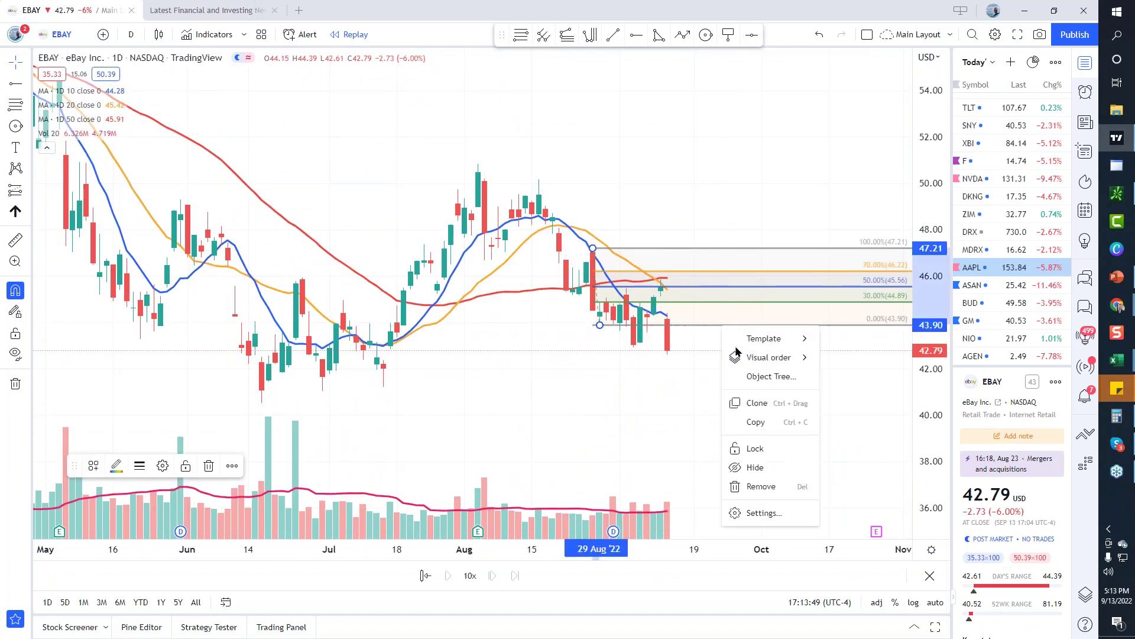
left_click(761, 467)
scroll(413, 379, "up", 3)
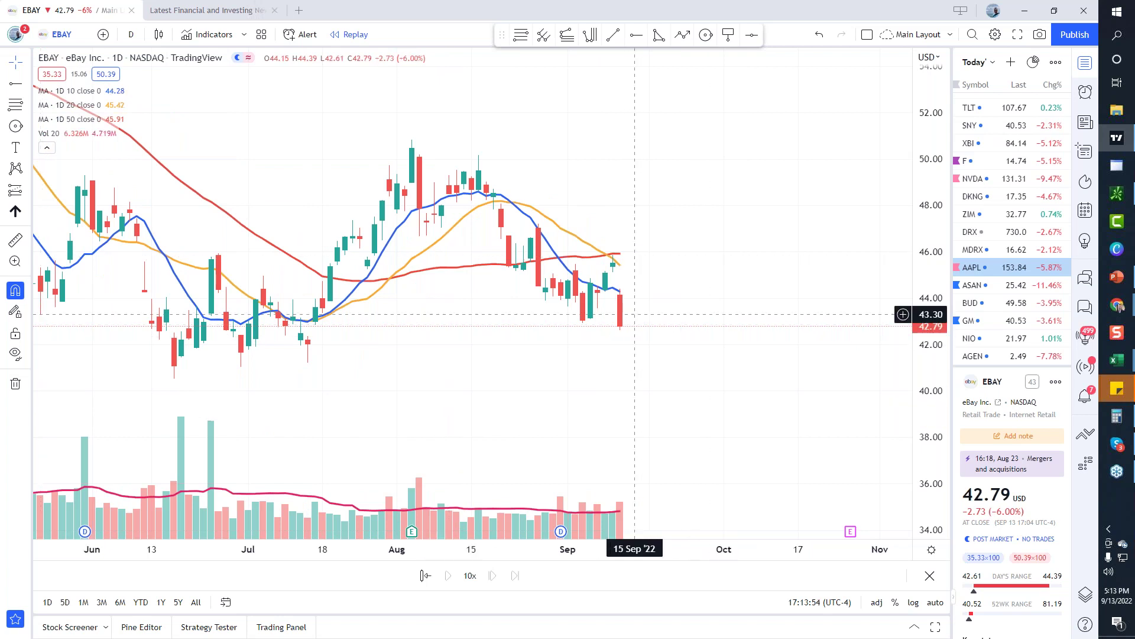
Reopen the Stock Screener below the chart and chart TOL, the match listed just above EBAY.
left_click_drag(572, 616, 565, 426)
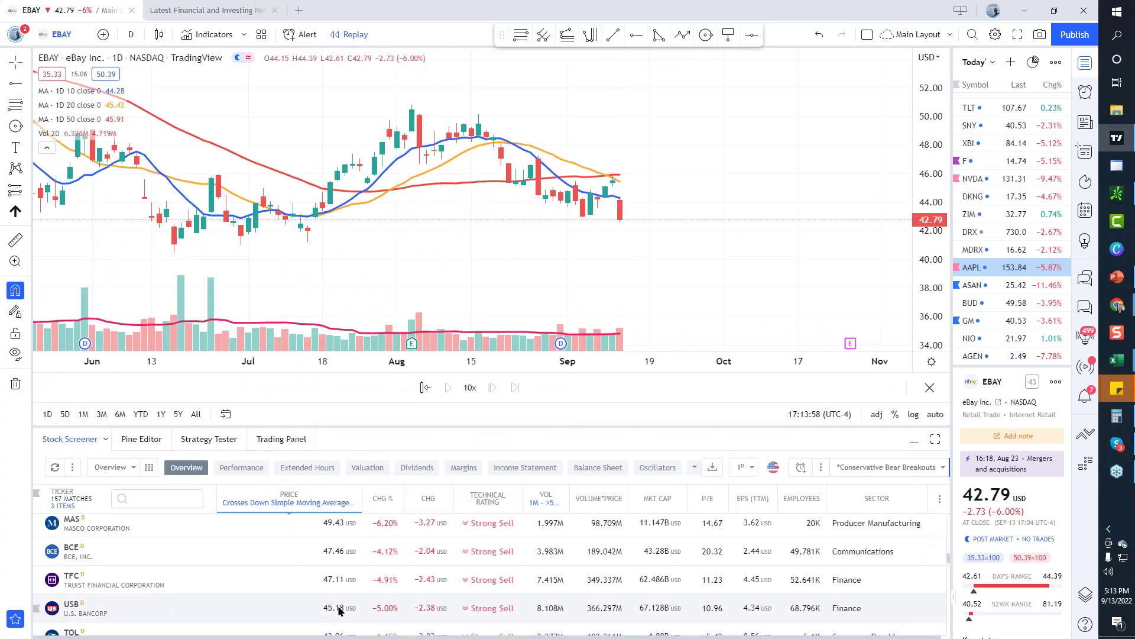
key("Up")
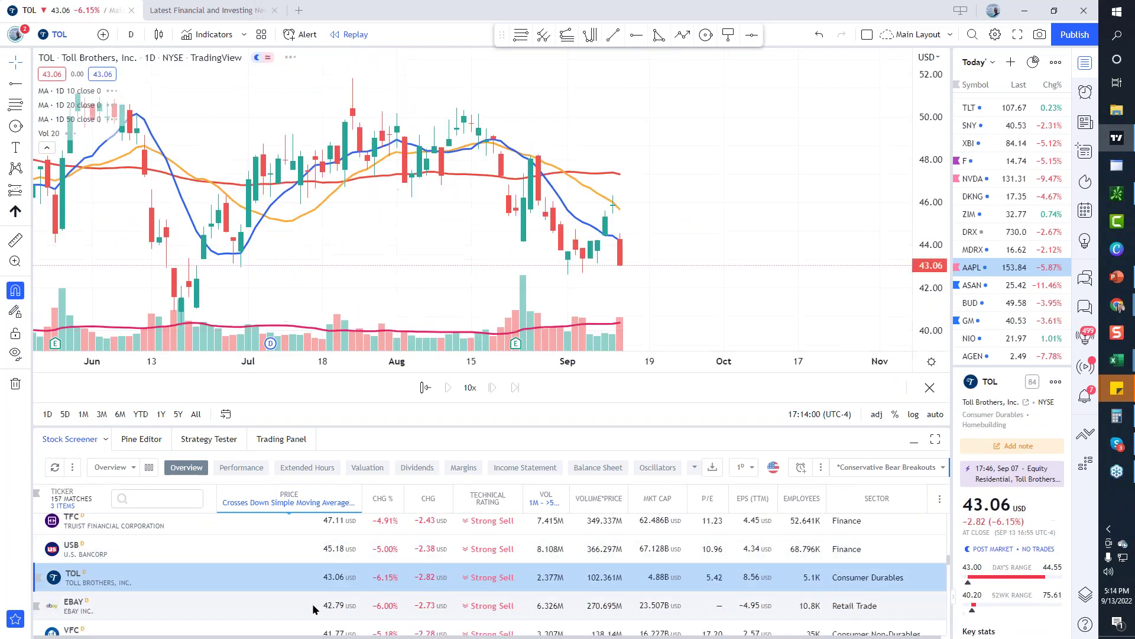
Chart the bear breakout matches below TOL one by one, EBAY, VFC and TWST, and enlarge the match list.
key("Down")
key("Down")
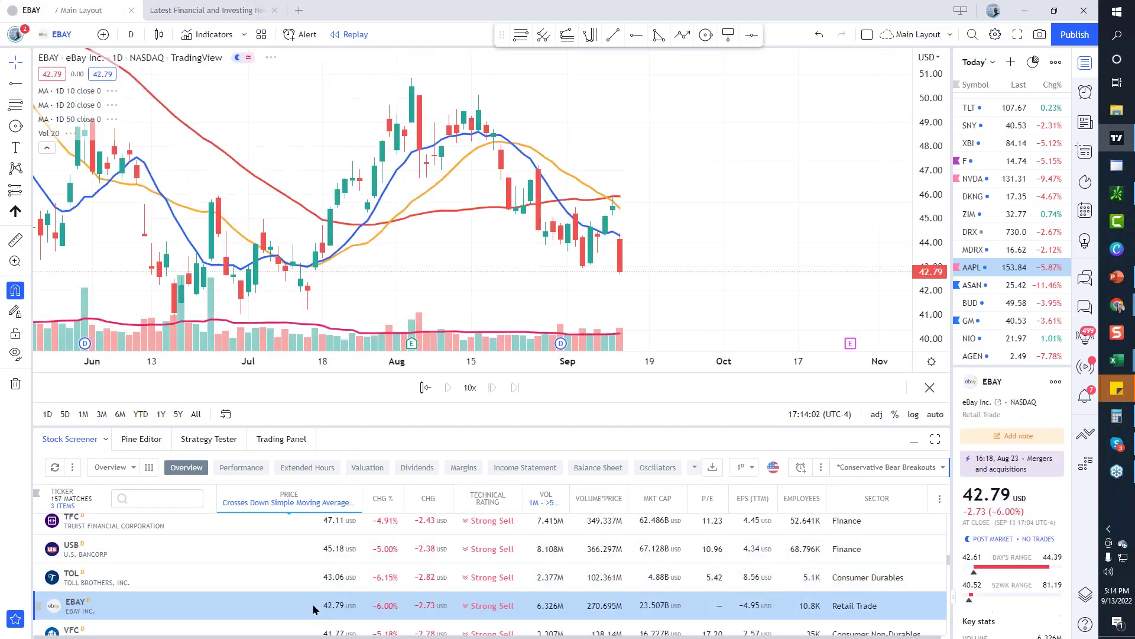
key("Down")
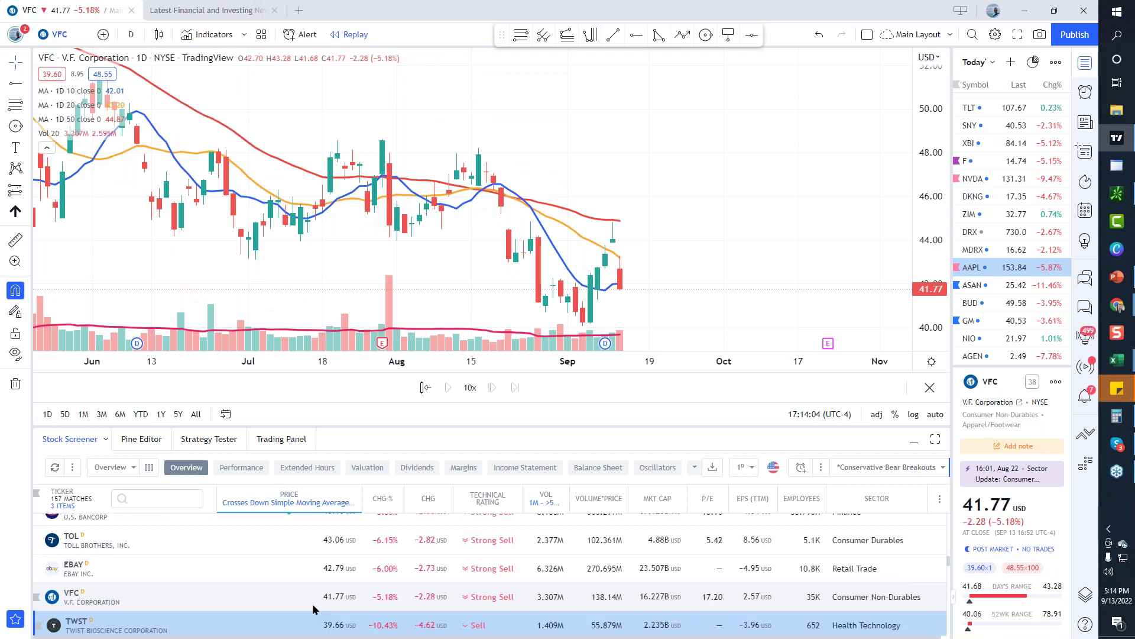
left_click_drag(697, 424, 695, 345)
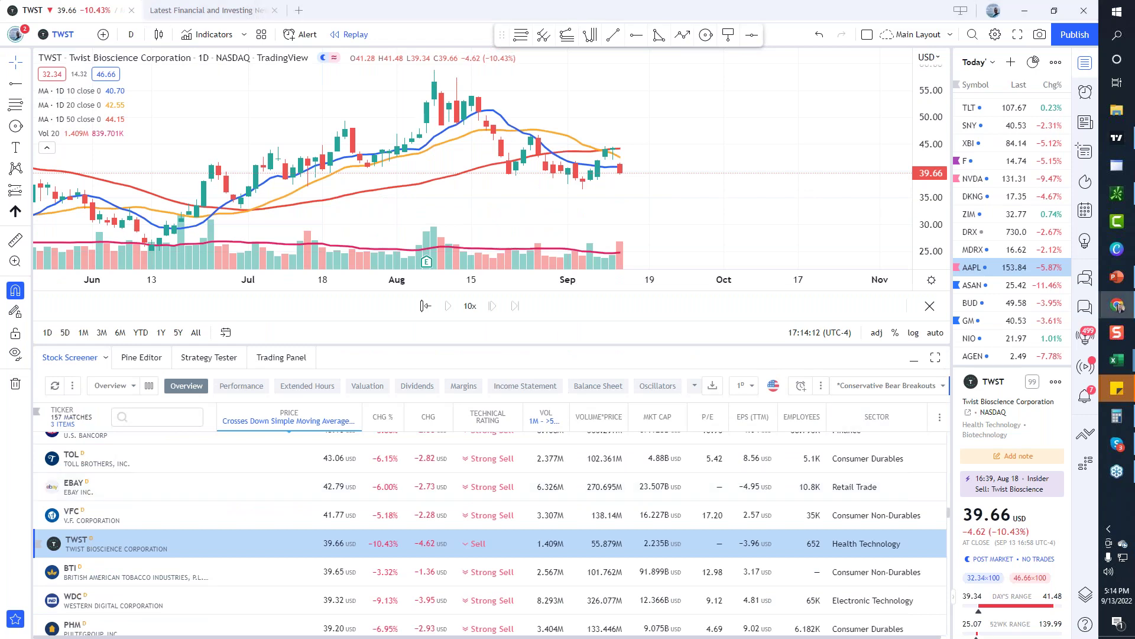
Switch to the Trading Signals base in Airtable, review the OPG Daily and RPM - Options tables, and return to TradingView.
left_click(1118, 306)
left_click_drag(650, 139, 227, 2)
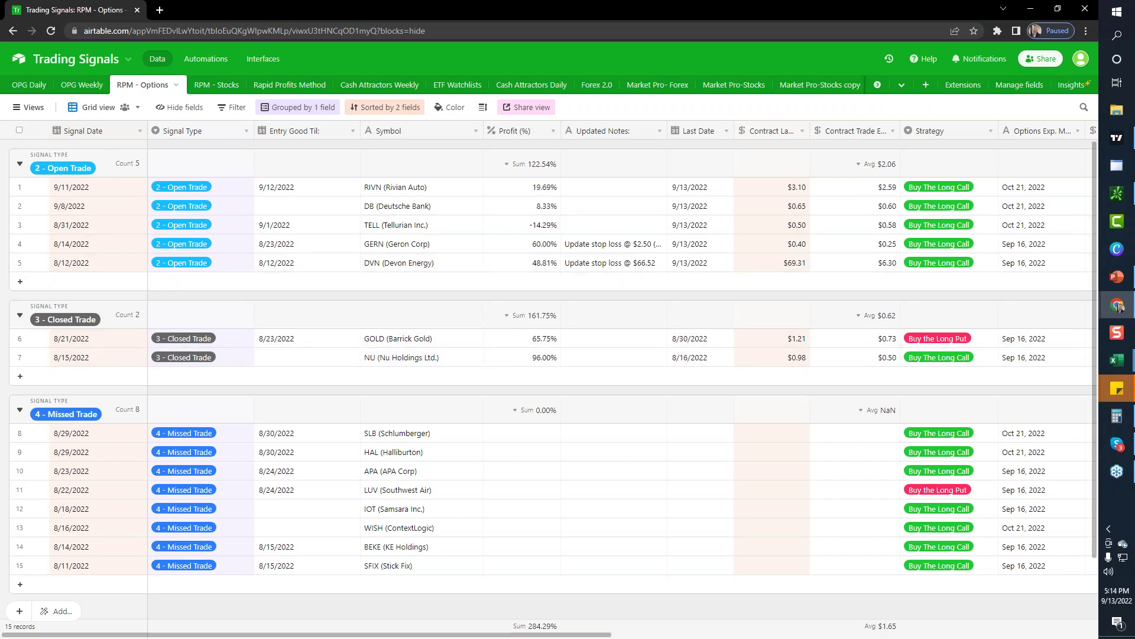
left_click(29, 85)
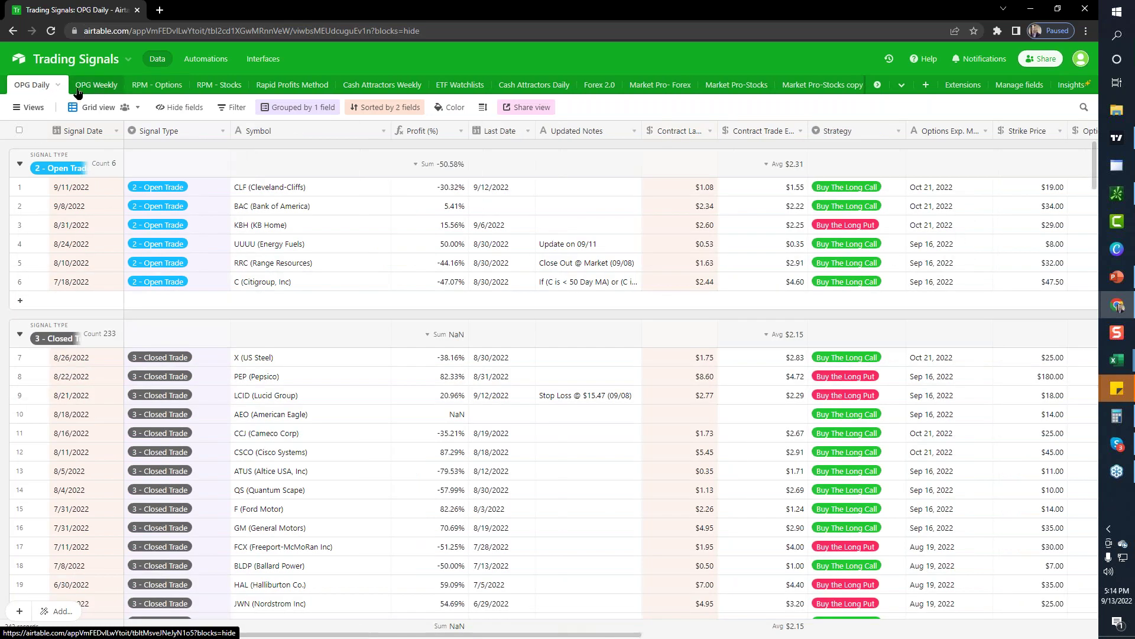
left_click(139, 88)
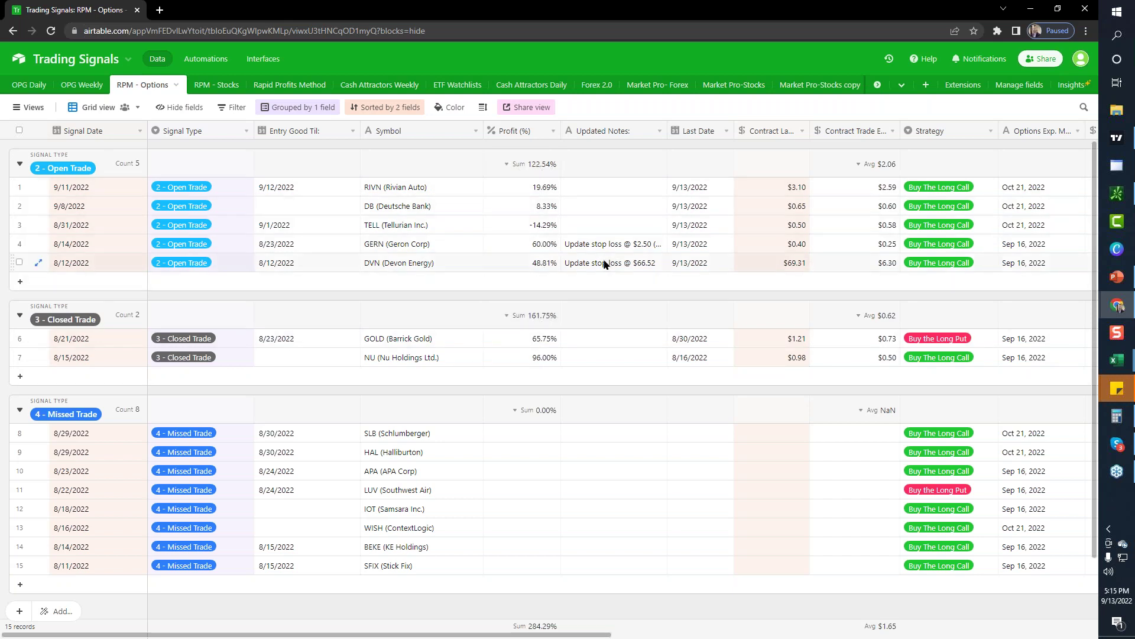
left_click(1033, 13)
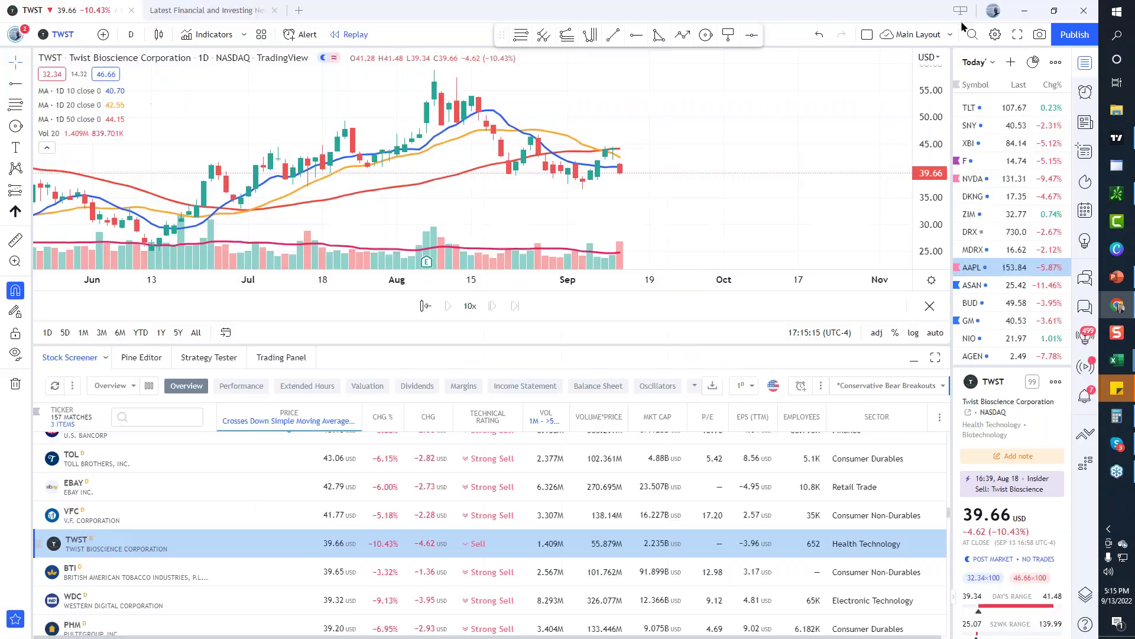
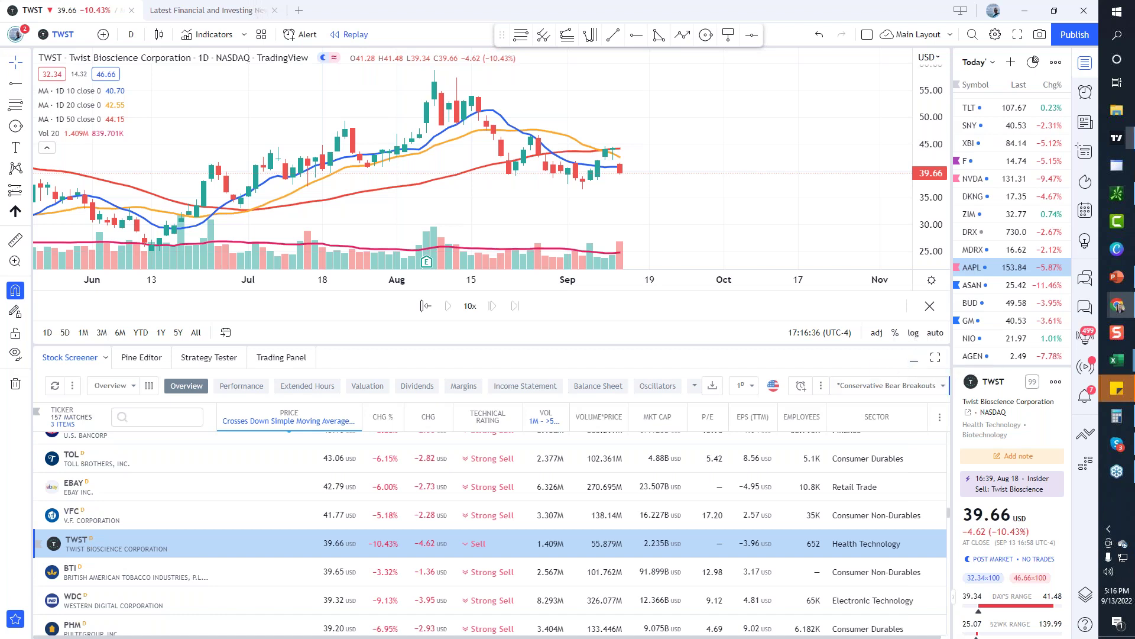
Check the current bear screen's filter settings and load the *Aggressive Bear Breakout screen in the Stock Screener.
left_click(945, 385)
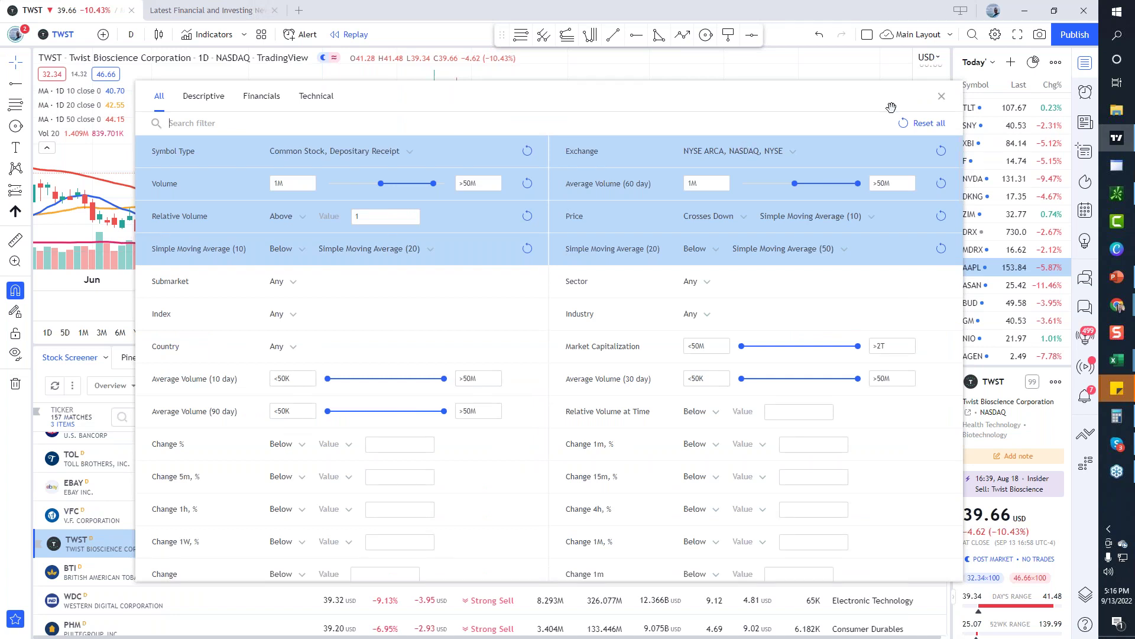
left_click(942, 98)
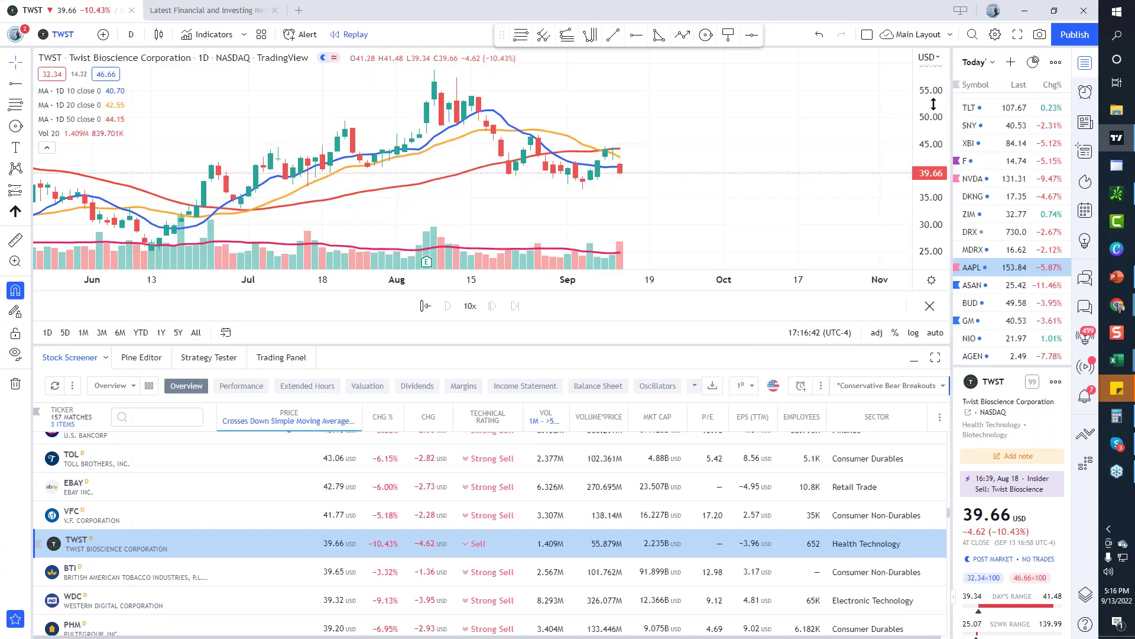
left_click(863, 388)
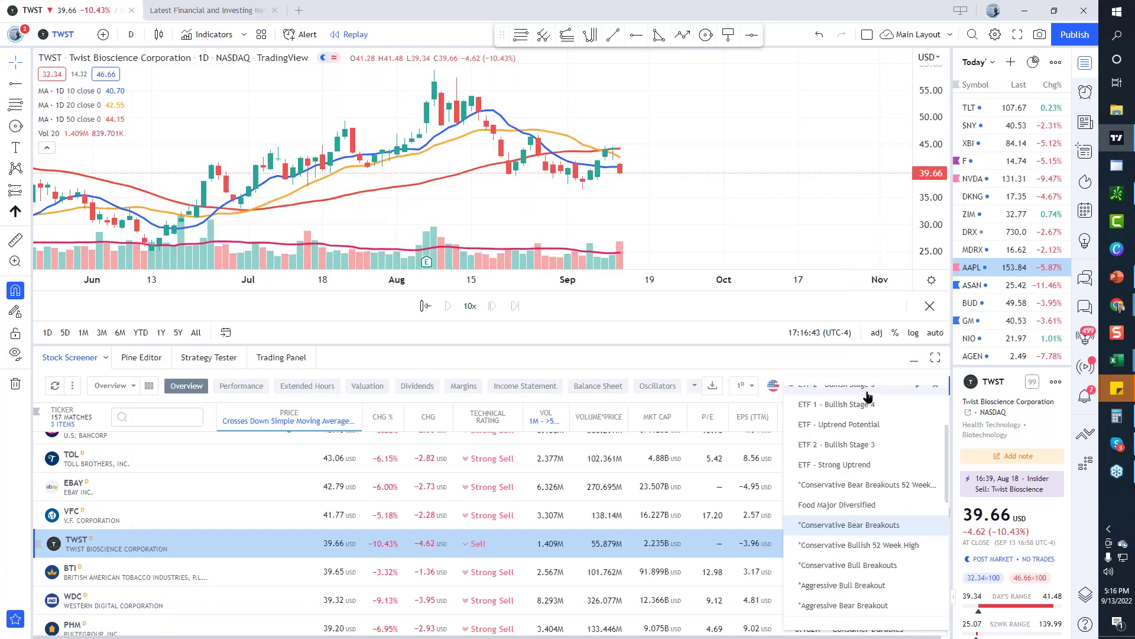
left_click(843, 604)
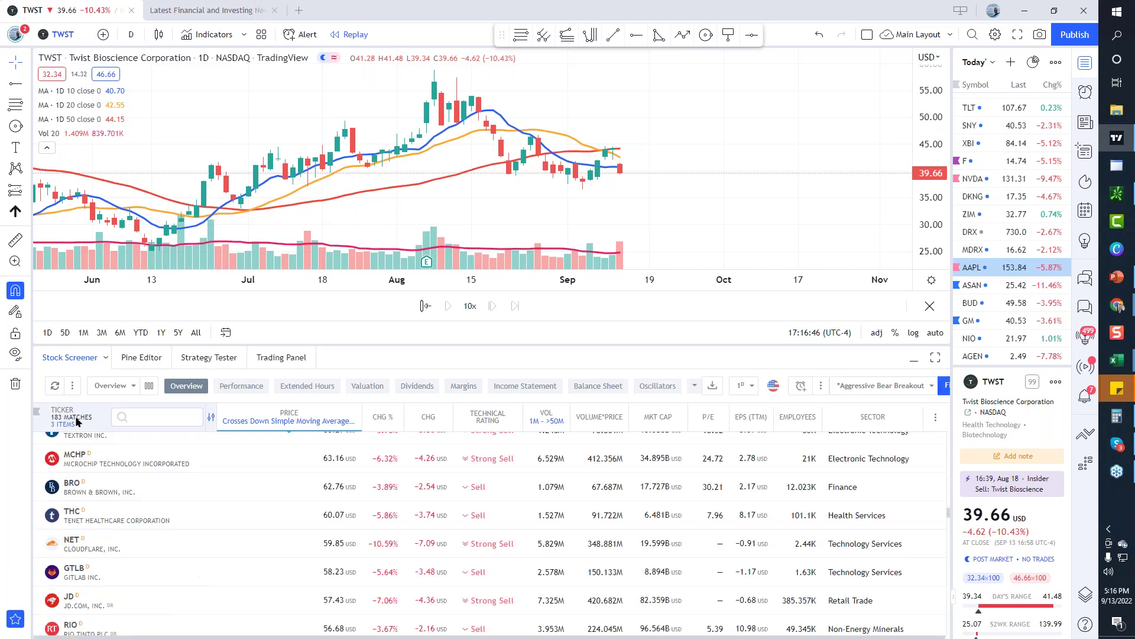
Look through the aggressive bear breakout matches down to the 50-dollar price range in an enlarged list, keeping the chart readable at the end.
left_click_drag(291, 344, 269, 109)
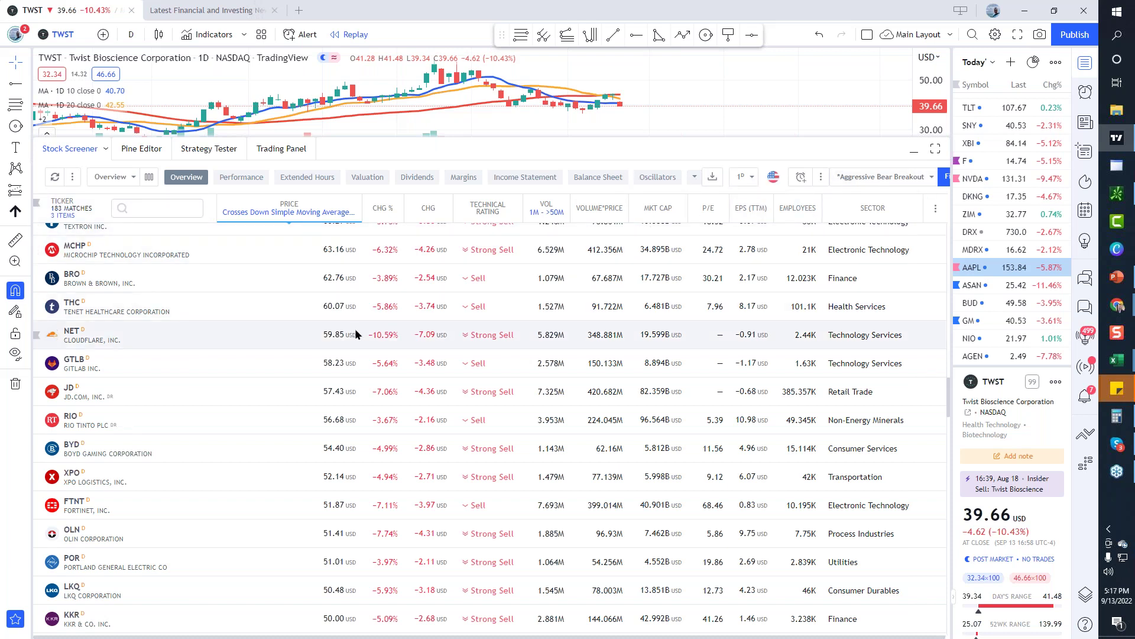
scroll(356, 333, "up", 10)
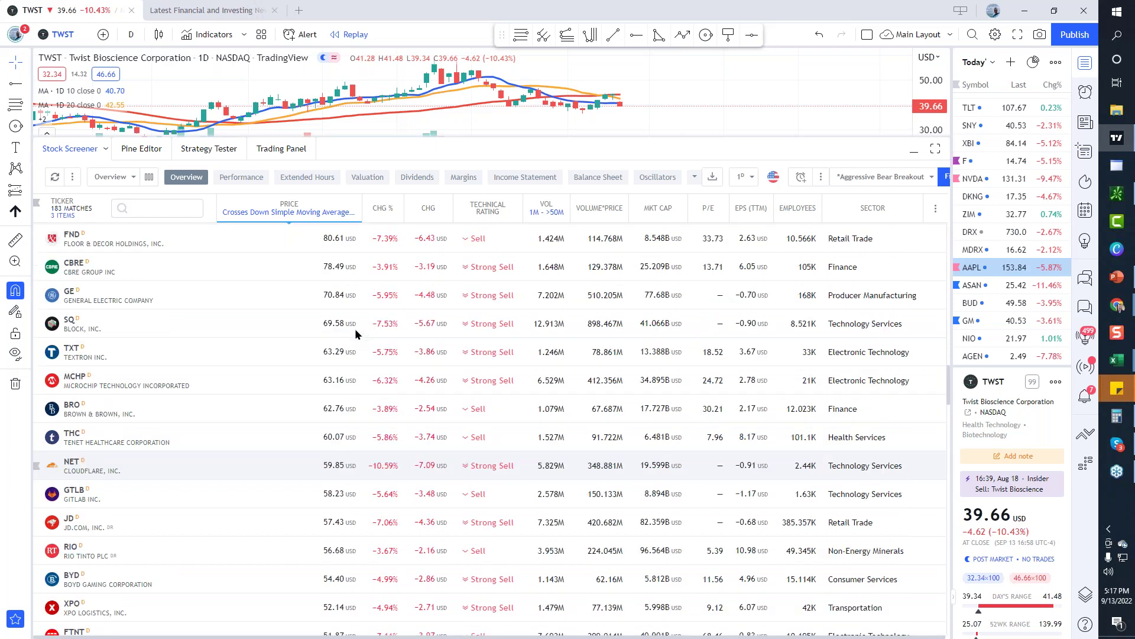
scroll(355, 332, "down", 10)
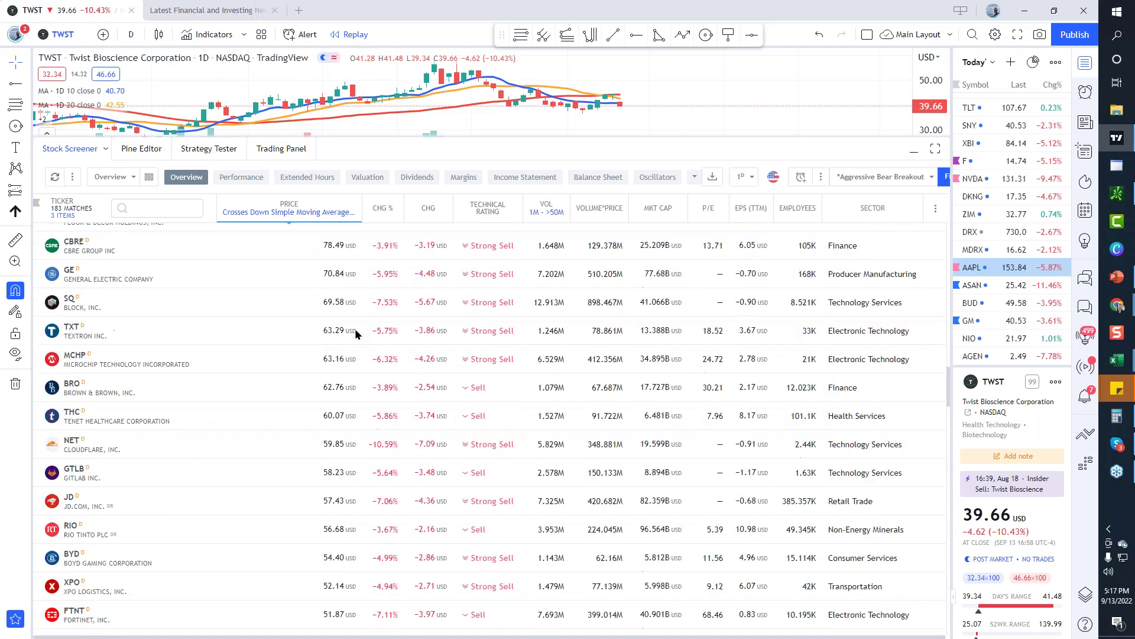
scroll(355, 328, "down", 5)
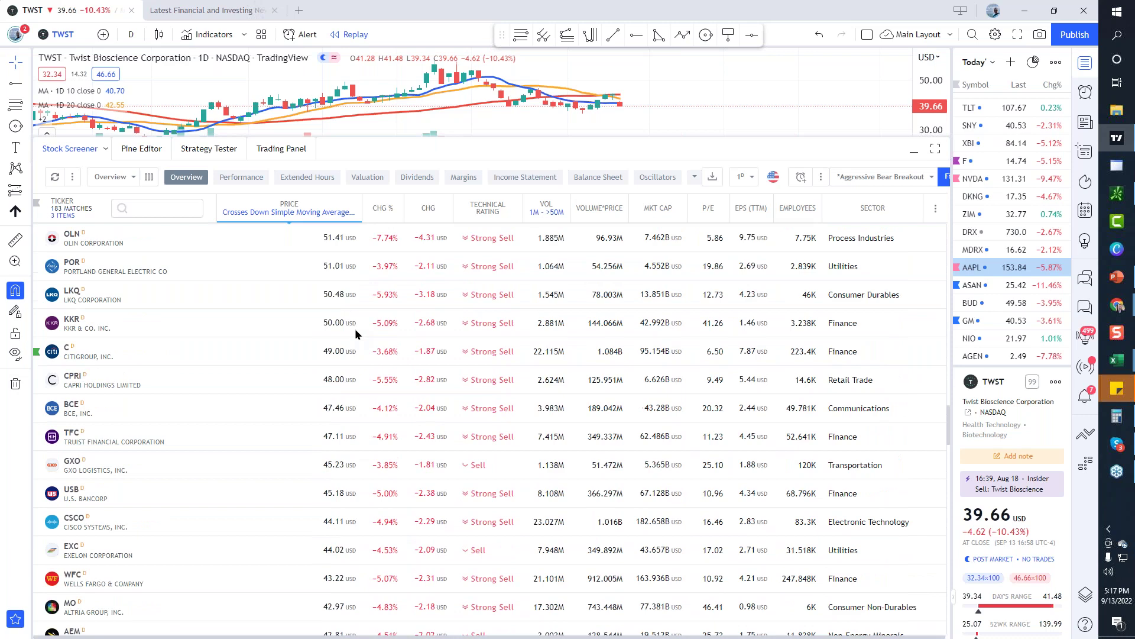
scroll(354, 328, "up", 3)
left_click_drag(688, 144, 689, 368)
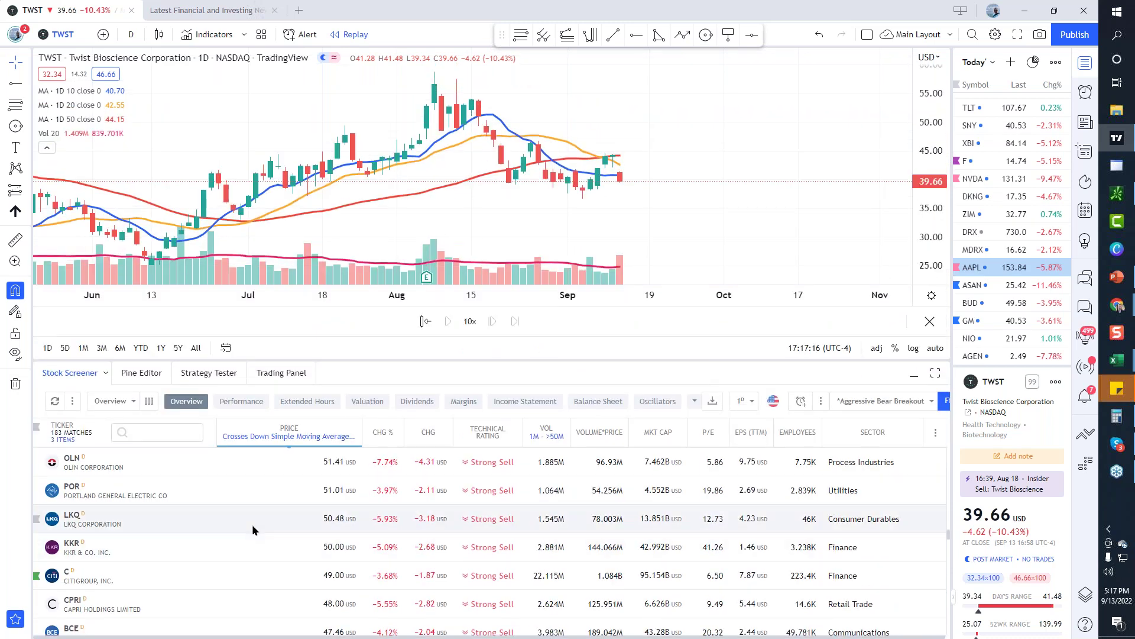
Chart the aggressive bear breakout matches POR, LKQ, KKR, C and CPRI in turn to compare their daily candles.
left_click(261, 497)
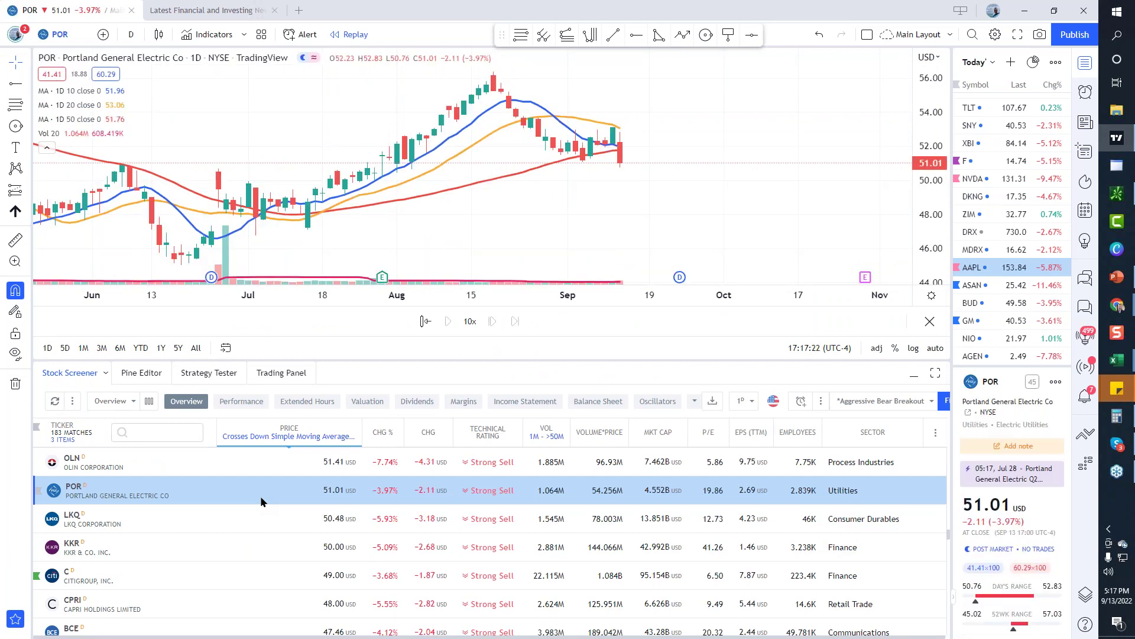
key("Down")
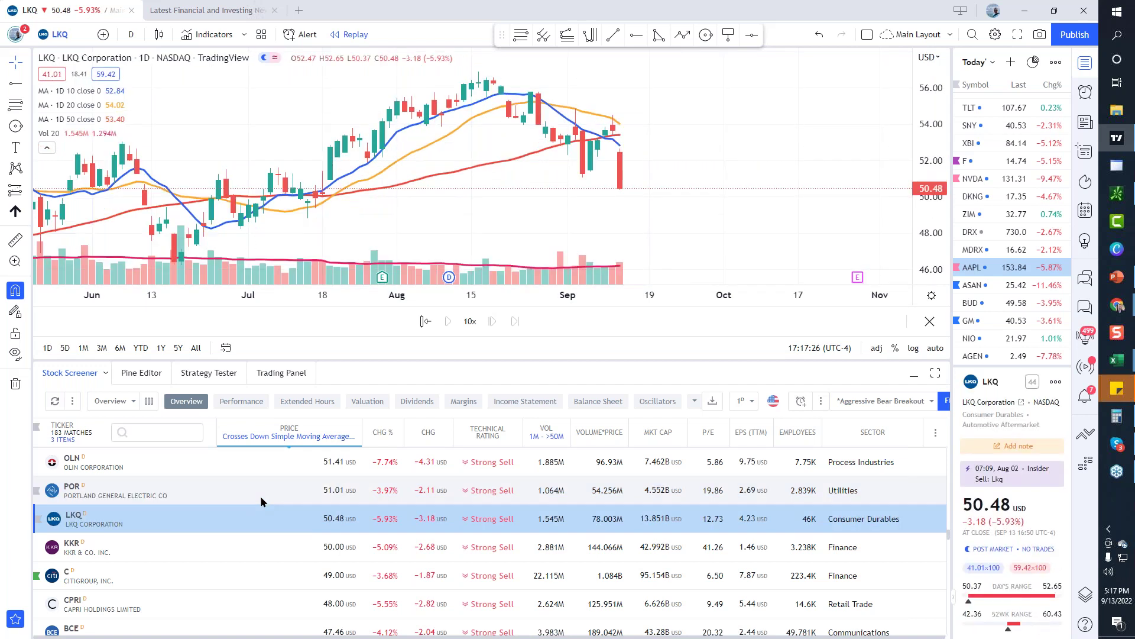
key("Down")
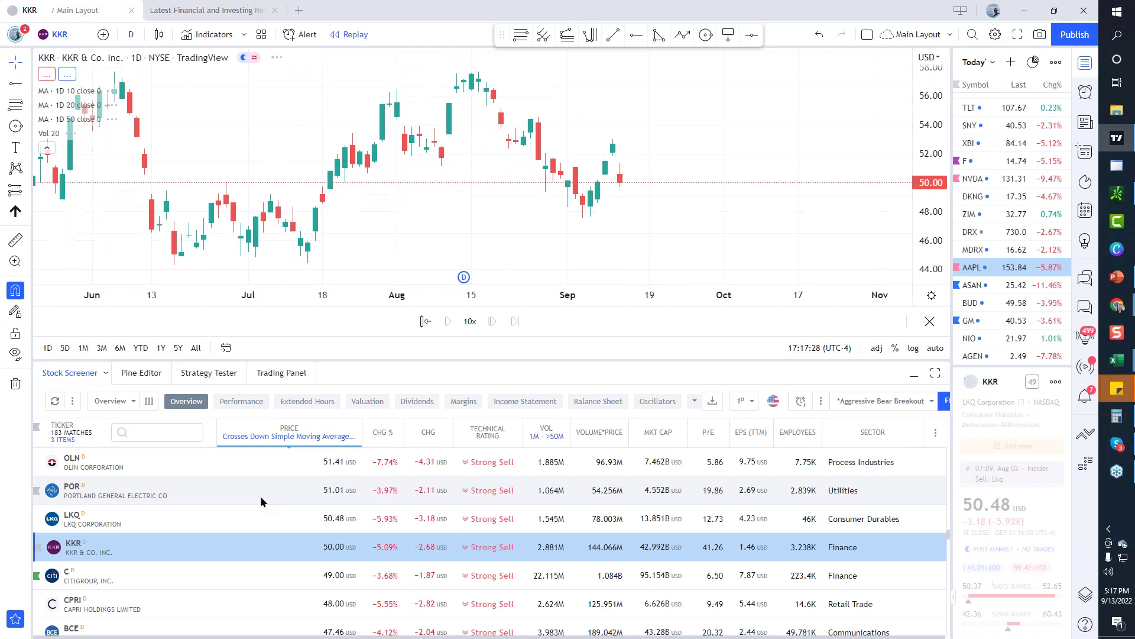
key("Down")
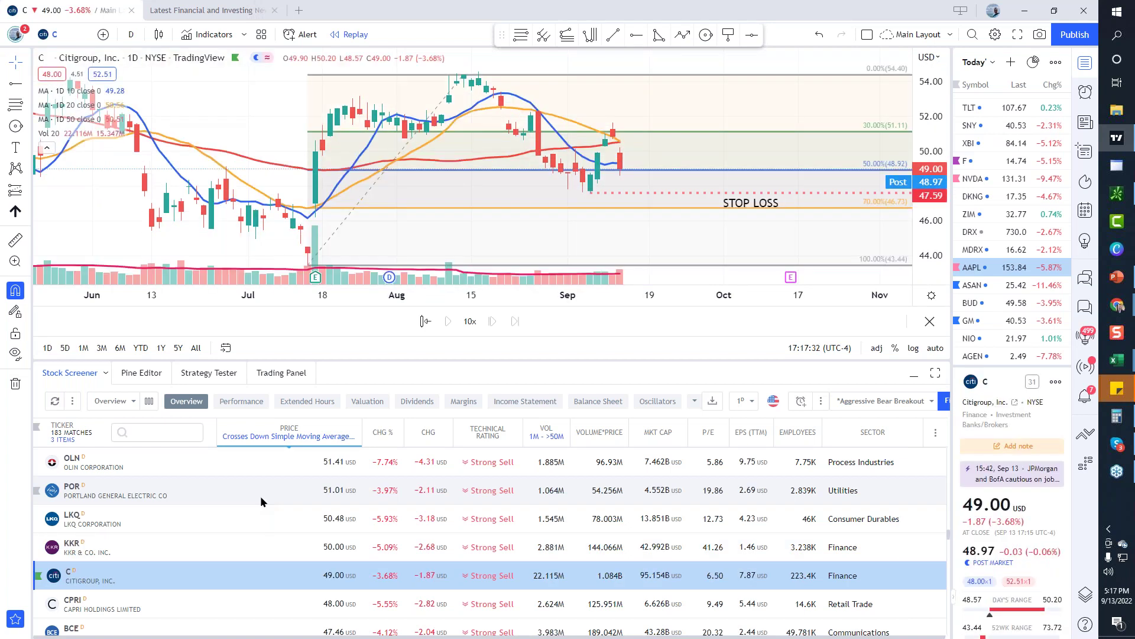
key("Down")
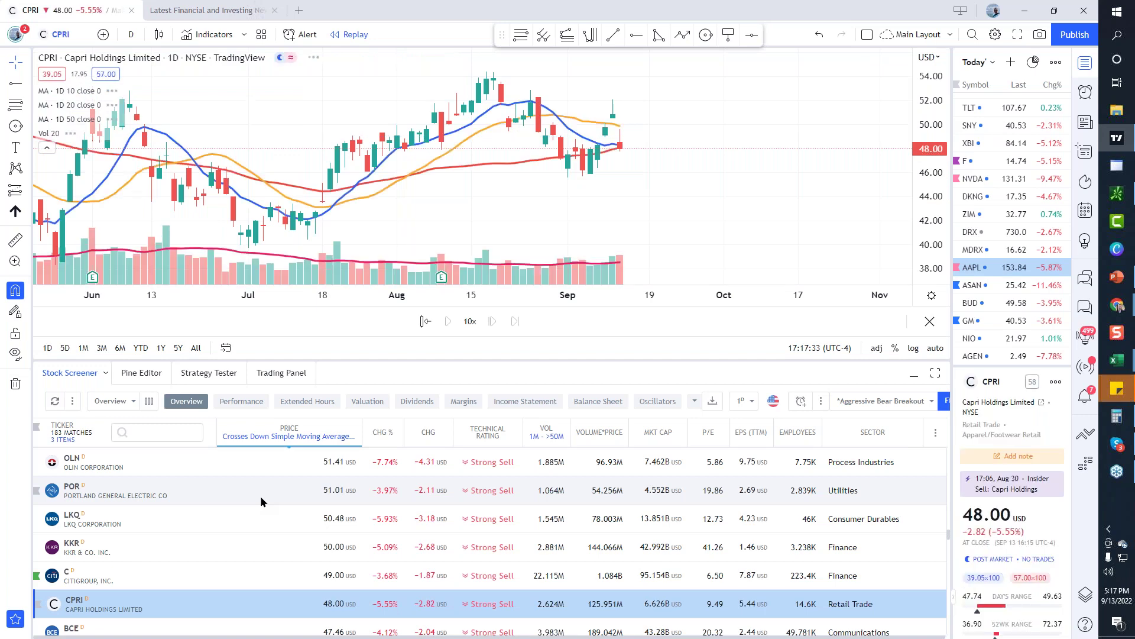
Find AAPL among the higher-priced aggressive bear breakout matches and show its annotated daily chart at full height.
scroll(263, 502, "up", 5)
scroll(261, 499, "up", 10)
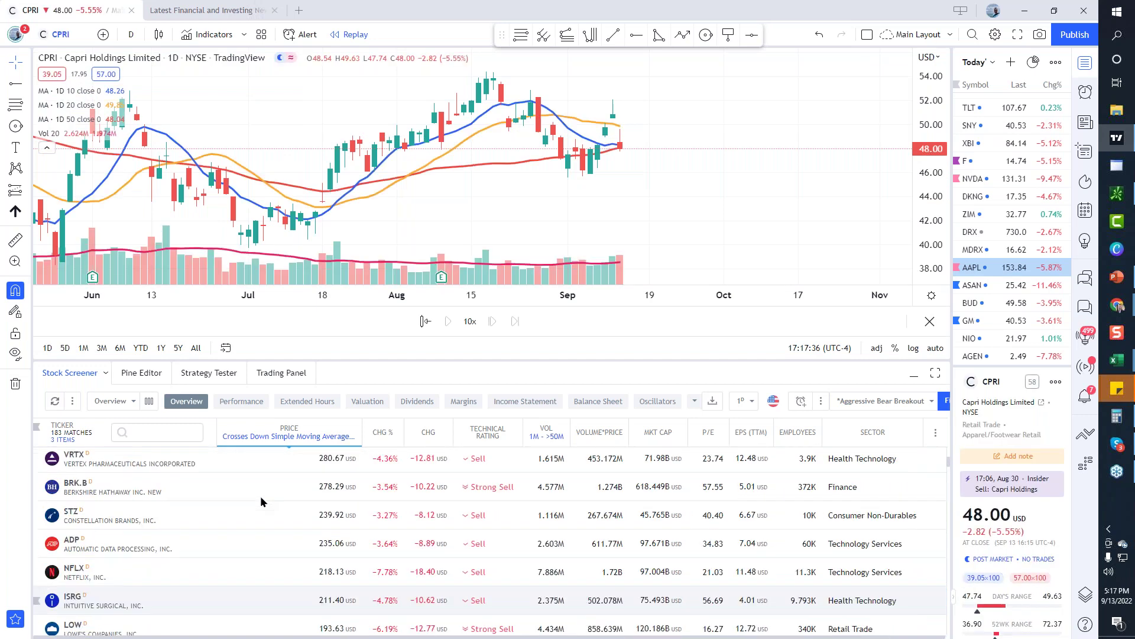
scroll(261, 501, "down", 10)
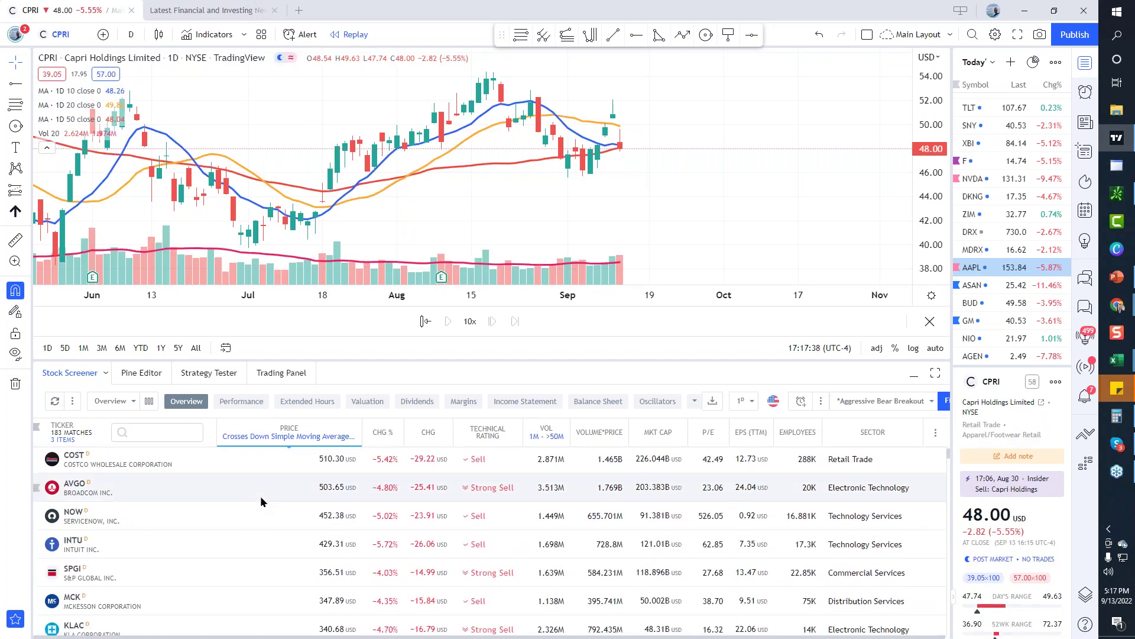
scroll(261, 501, "down", 5)
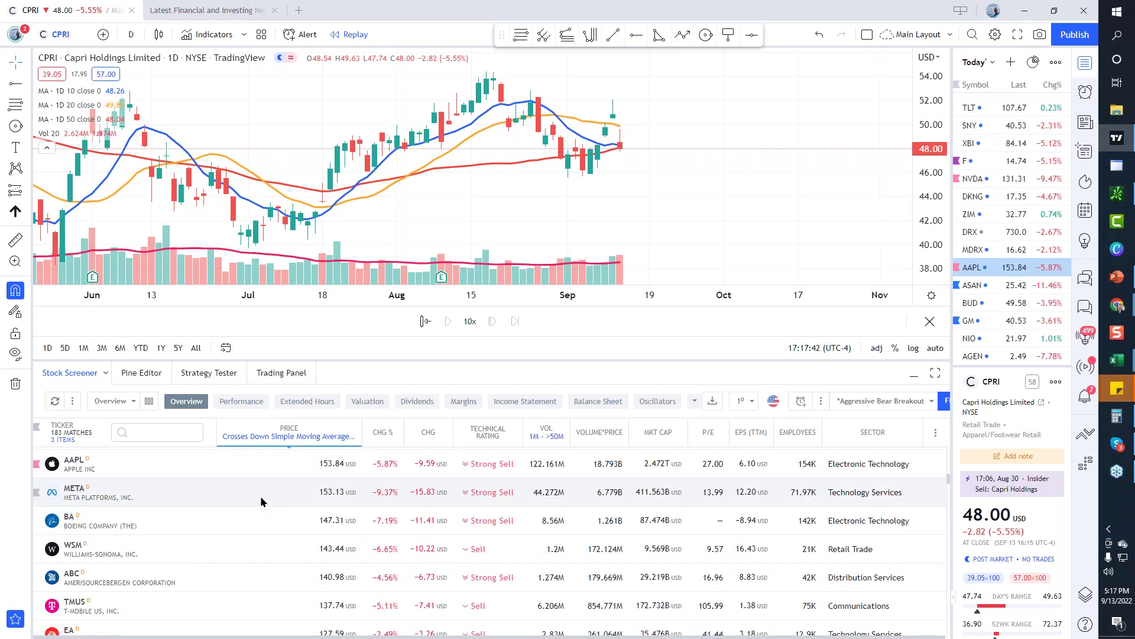
scroll(260, 496, "up", 2)
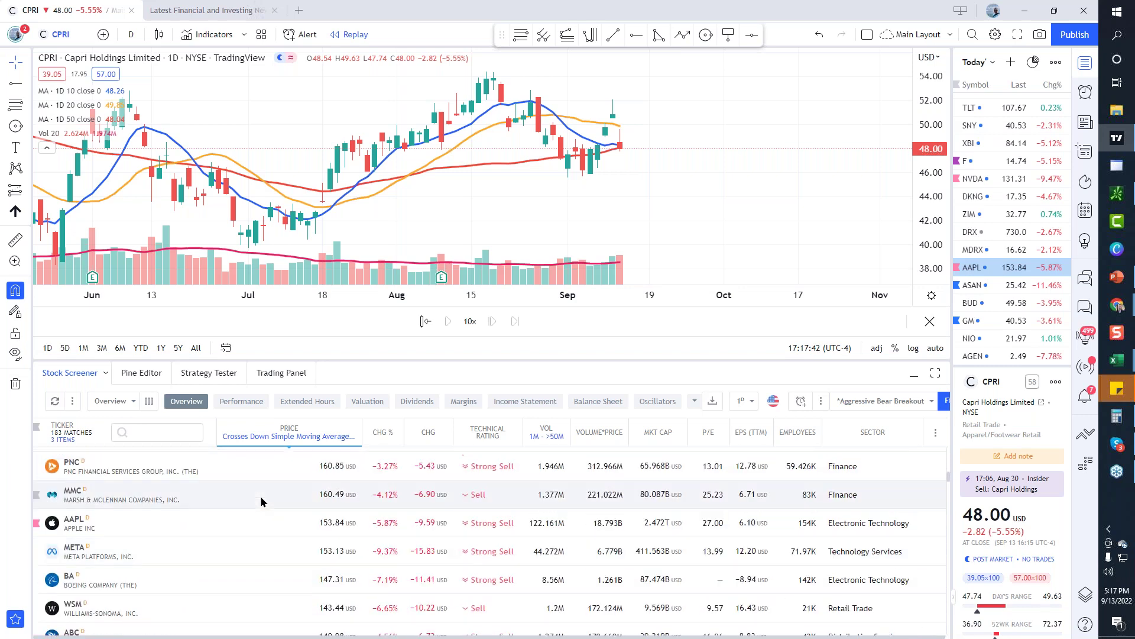
left_click(91, 523)
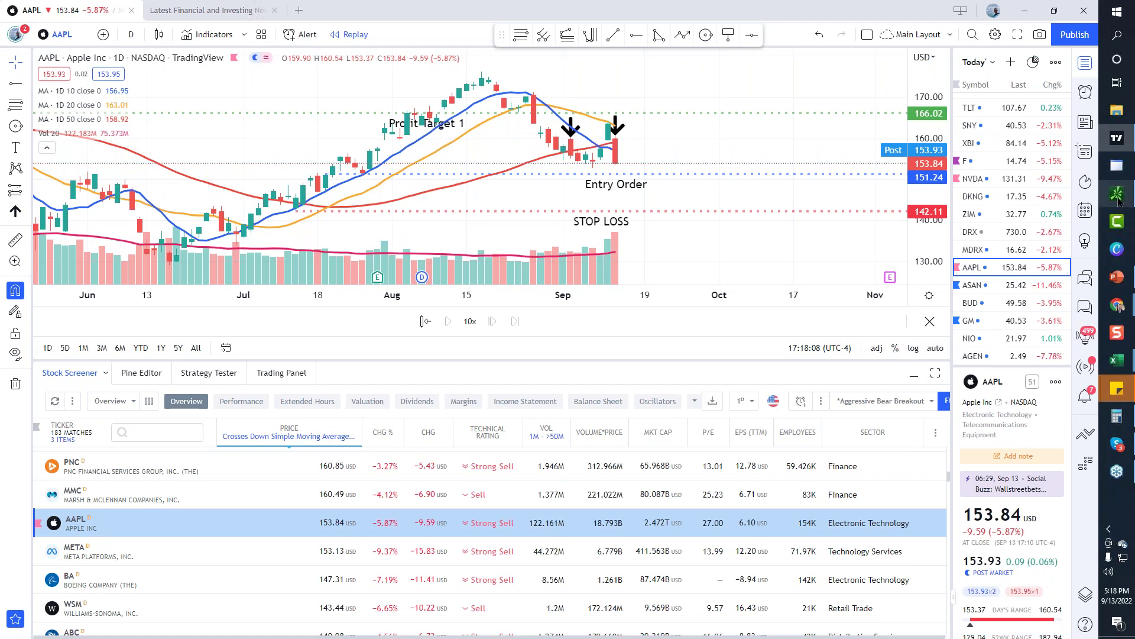
mouse_move(1113, 202)
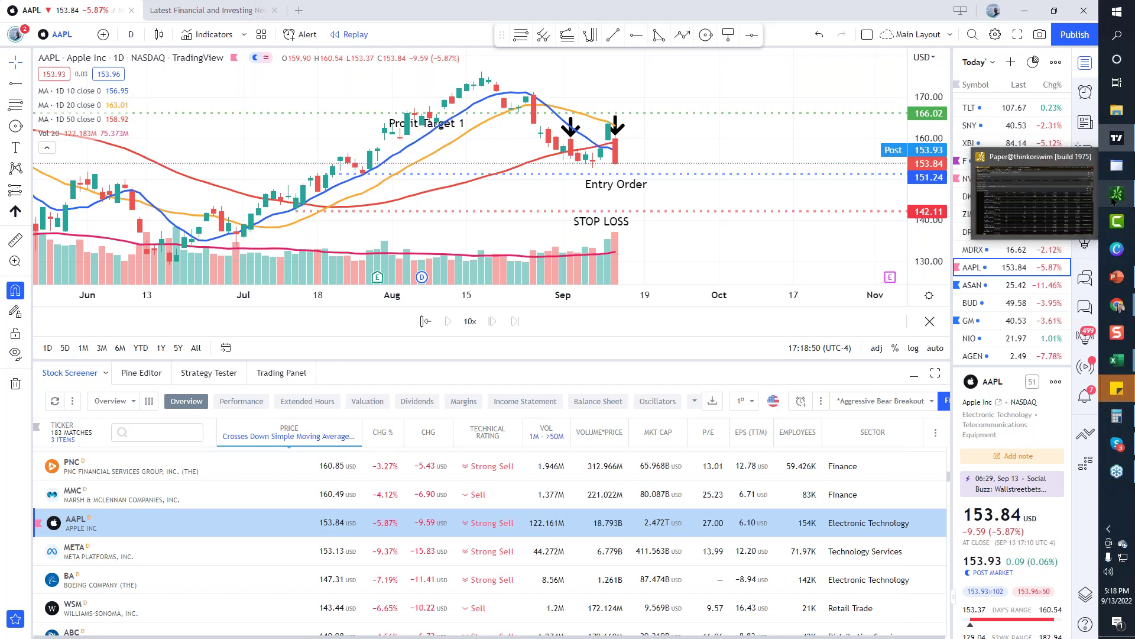
left_click(914, 378)
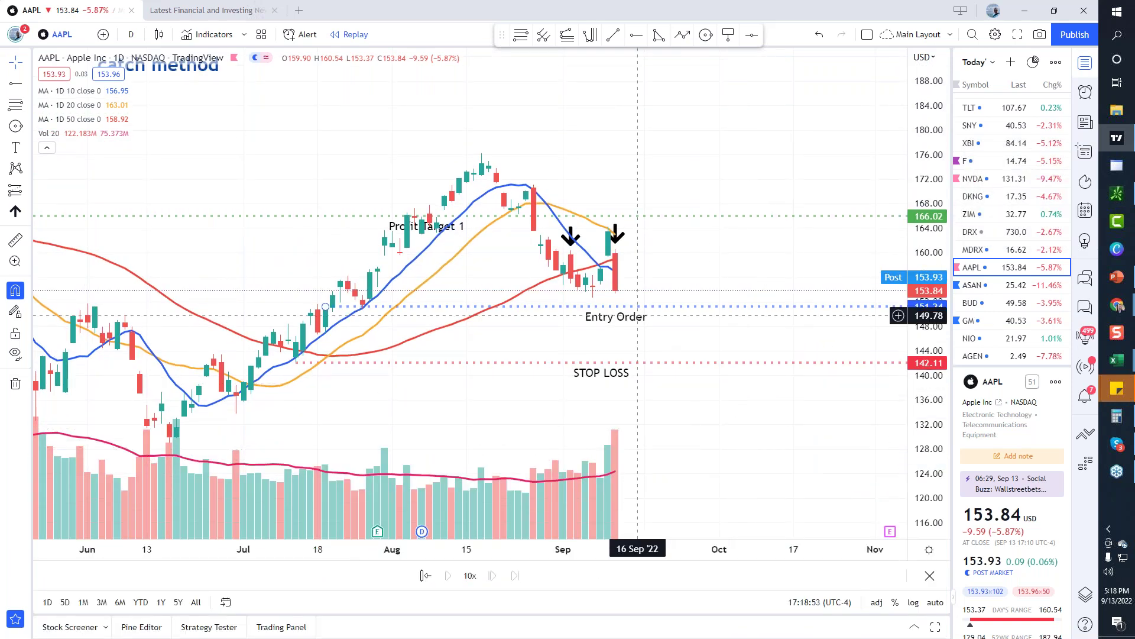
Chart DKNG from the watchlist and examine its daily price and volume history back to September 2021.
left_click(1032, 198)
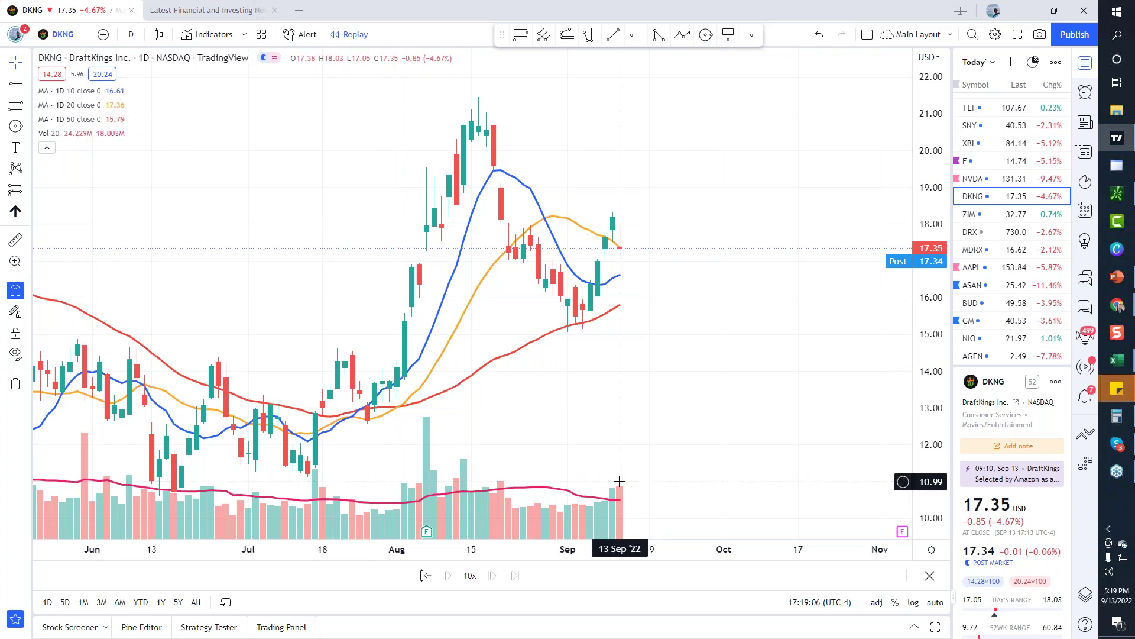
left_click_drag(674, 423, 707, 393)
left_click_drag(941, 385, 947, 427)
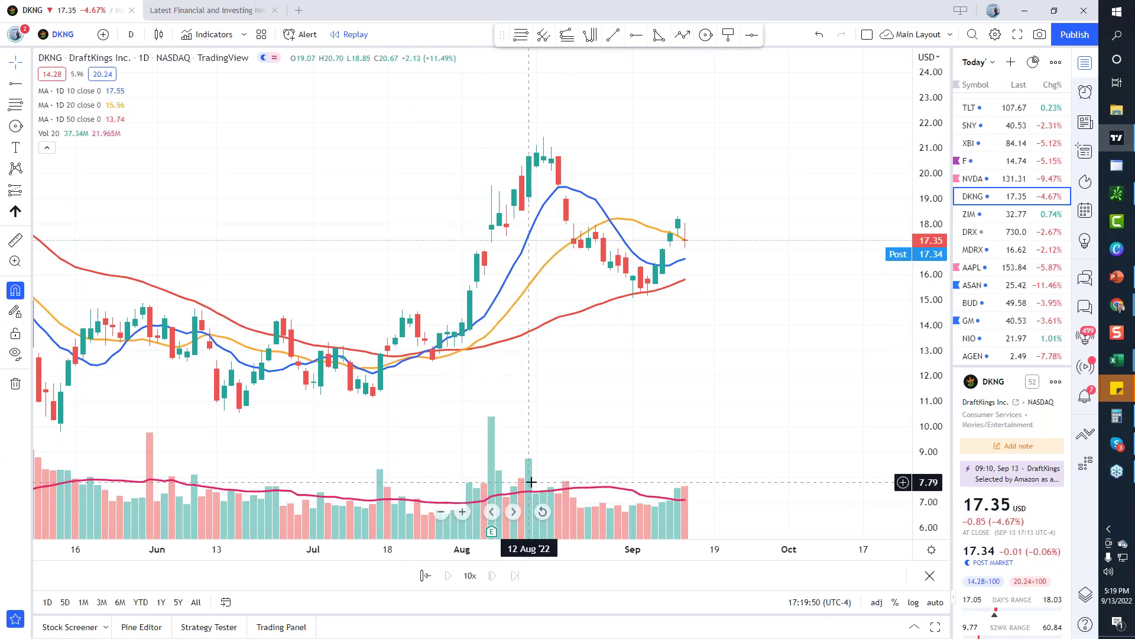
left_click_drag(205, 414, 653, 409)
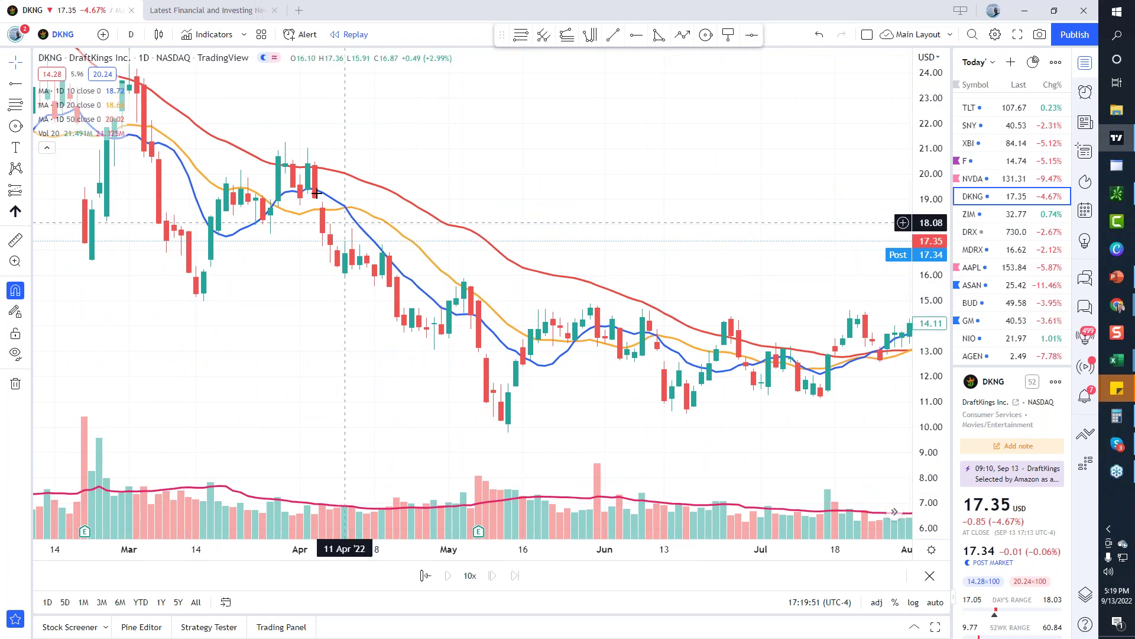
left_click_drag(241, 372, 550, 446)
left_click_drag(286, 223, 651, 370)
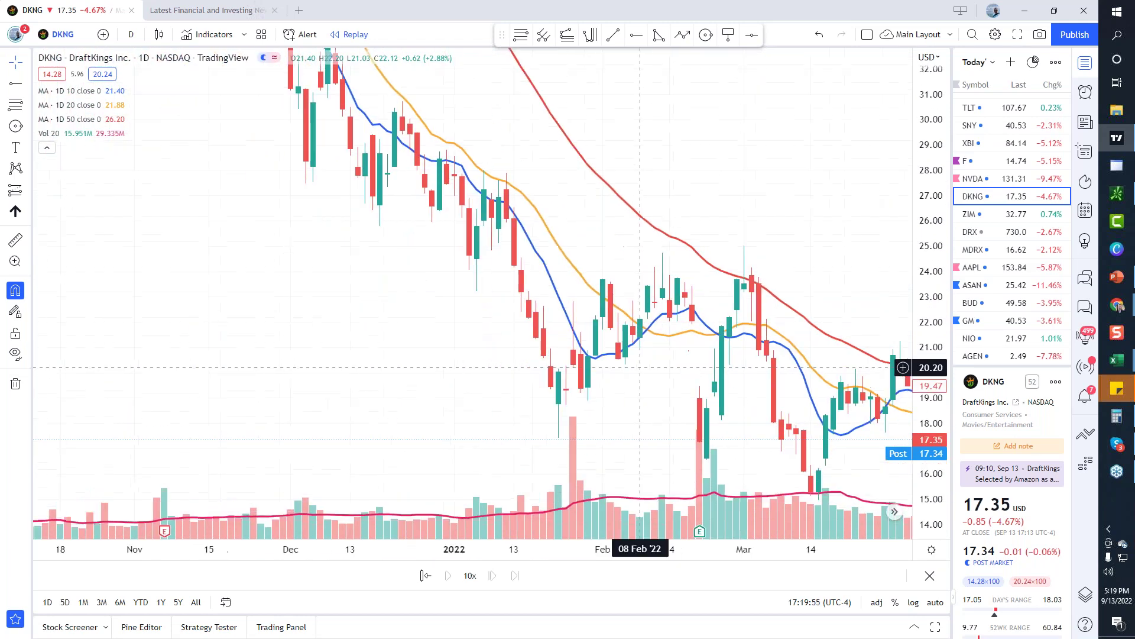
left_click_drag(378, 362, 621, 371)
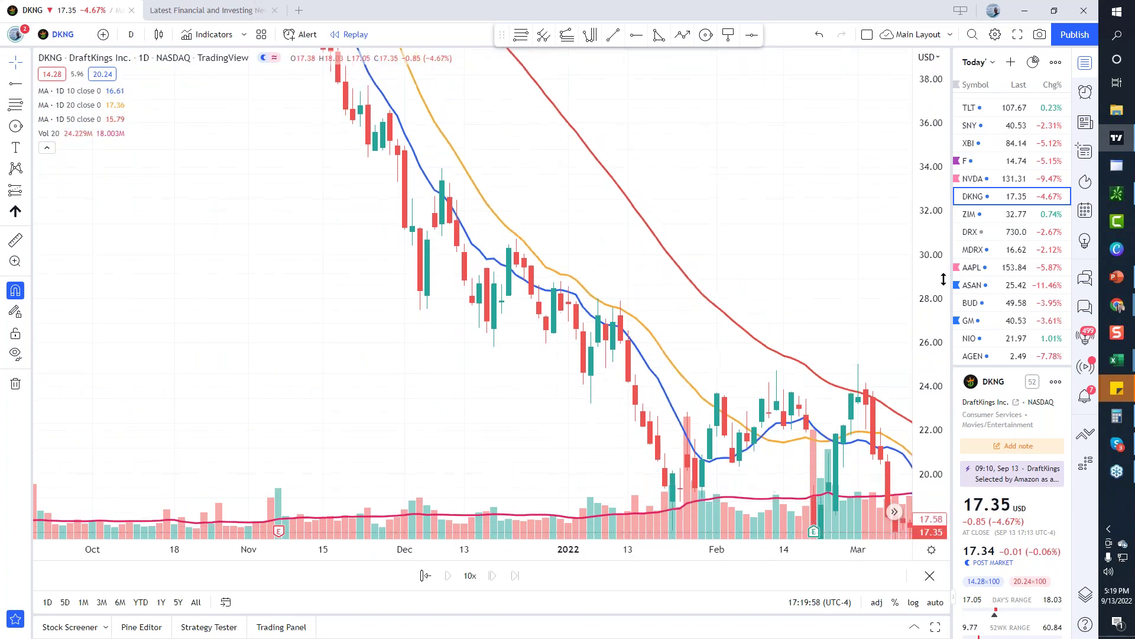
left_click_drag(144, 322, 467, 408)
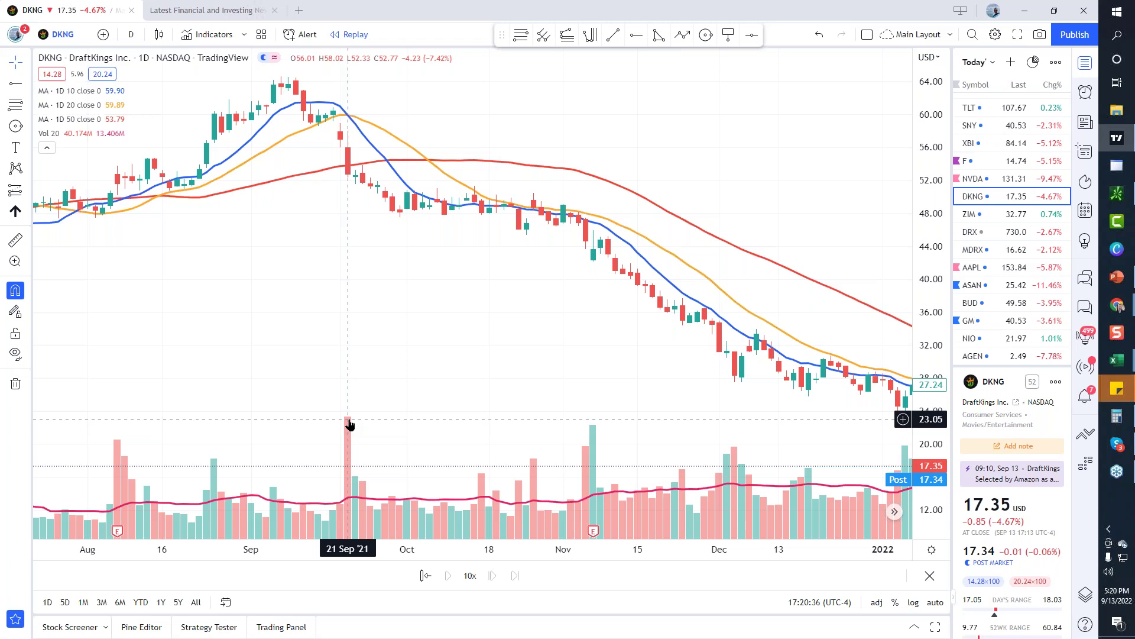
Examine DKNG's daily price and volume from early 2021 through September 2022, including the 2022 consolidation.
scroll(461, 396, "down", 5)
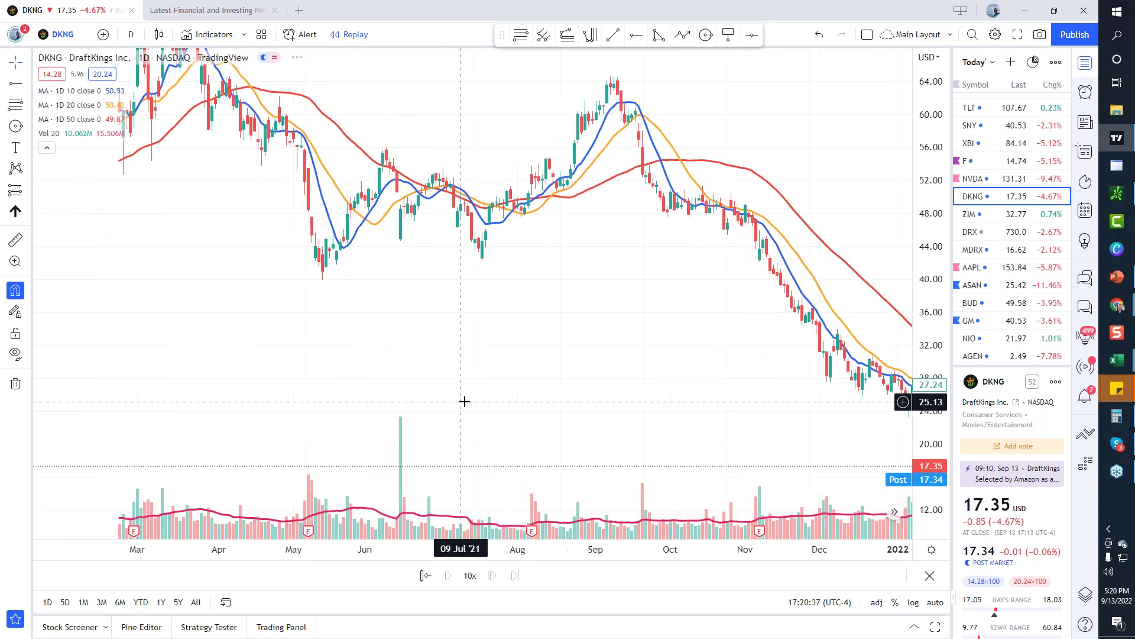
left_click_drag(672, 385, 254, 348)
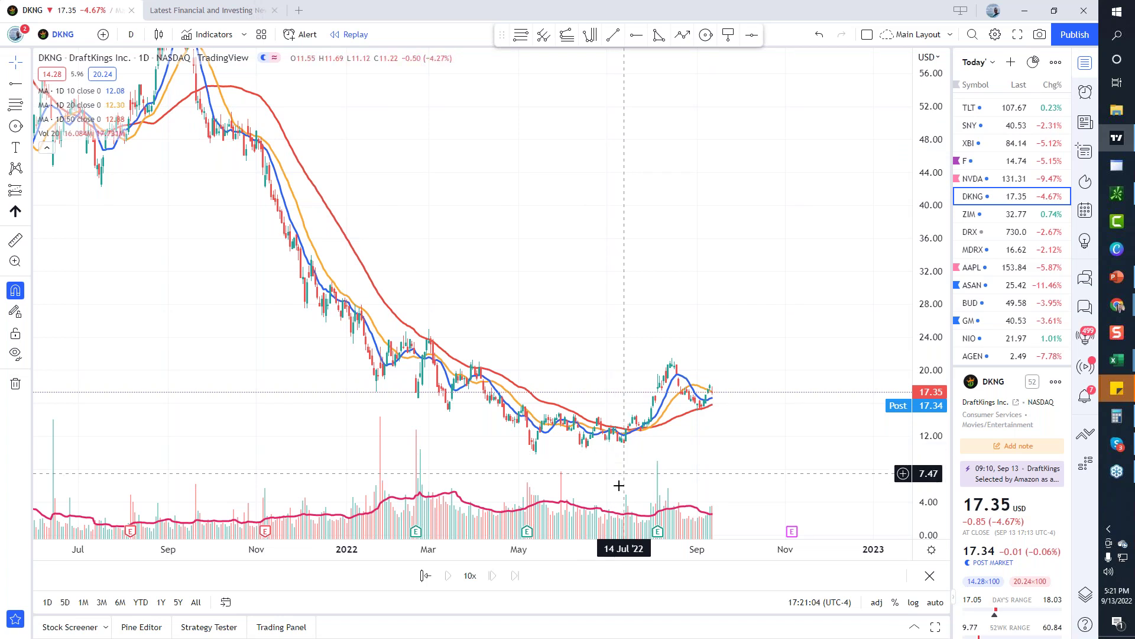
scroll(615, 486, "up", 3)
left_click_drag(530, 477, 811, 314)
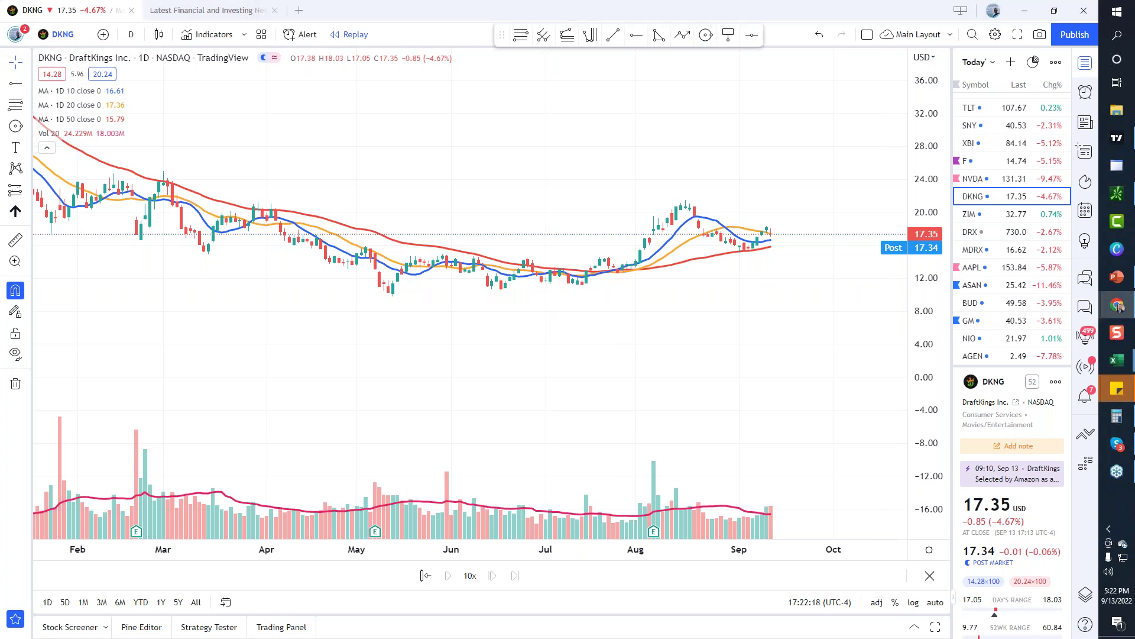
Switch the watchlist to the Main List and chart RKLB from its Live CA section.
scroll(1001, 229, "up", 1)
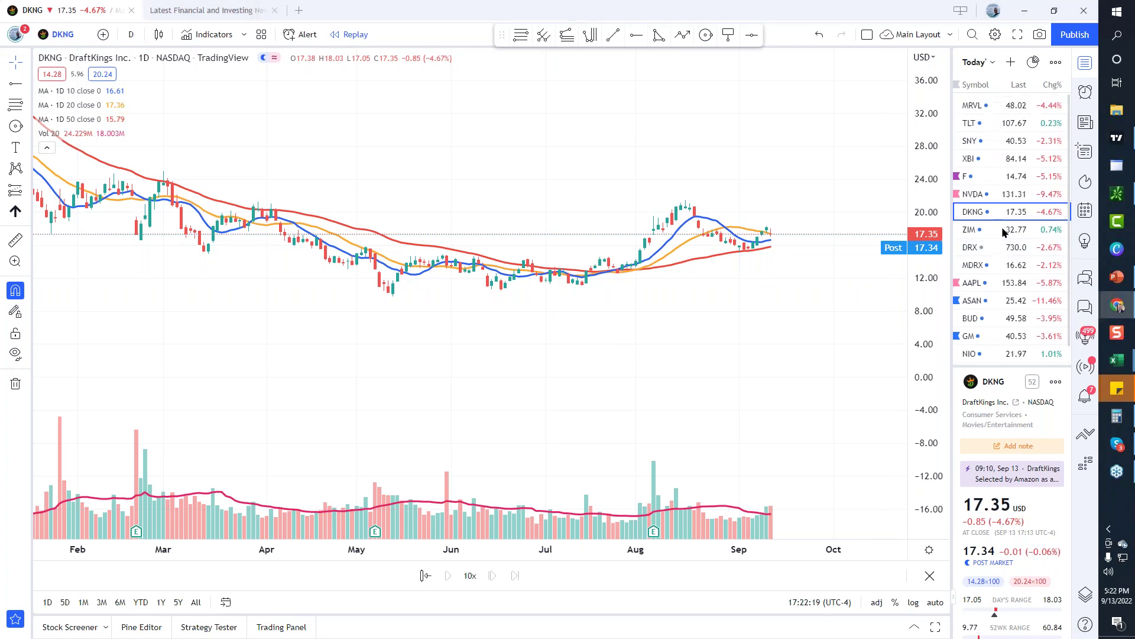
left_click(979, 61)
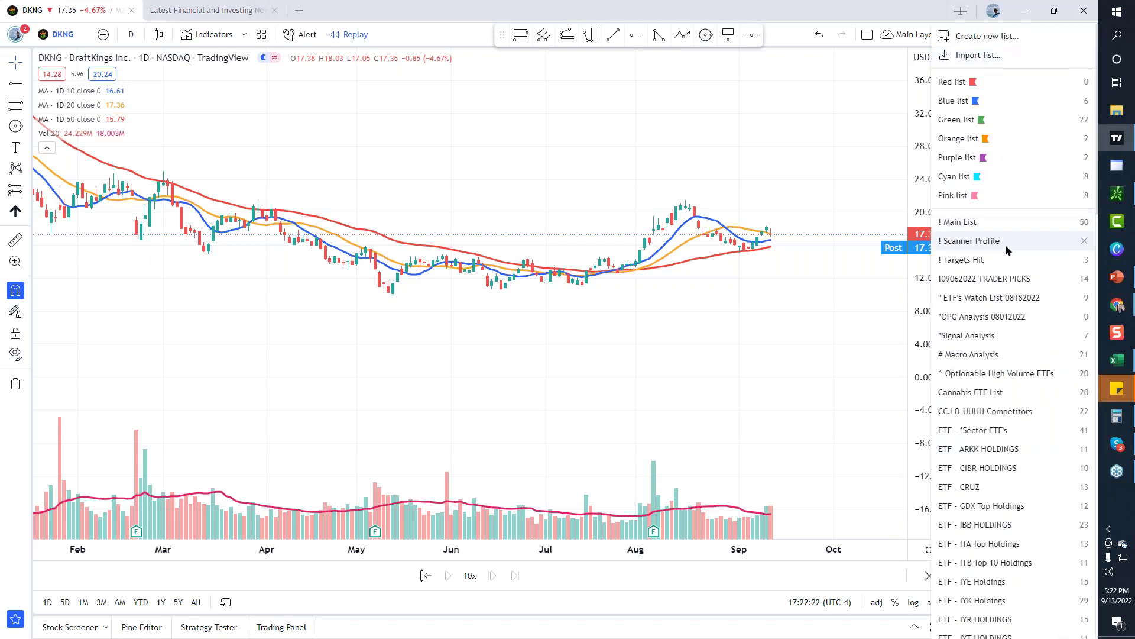
left_click(997, 226)
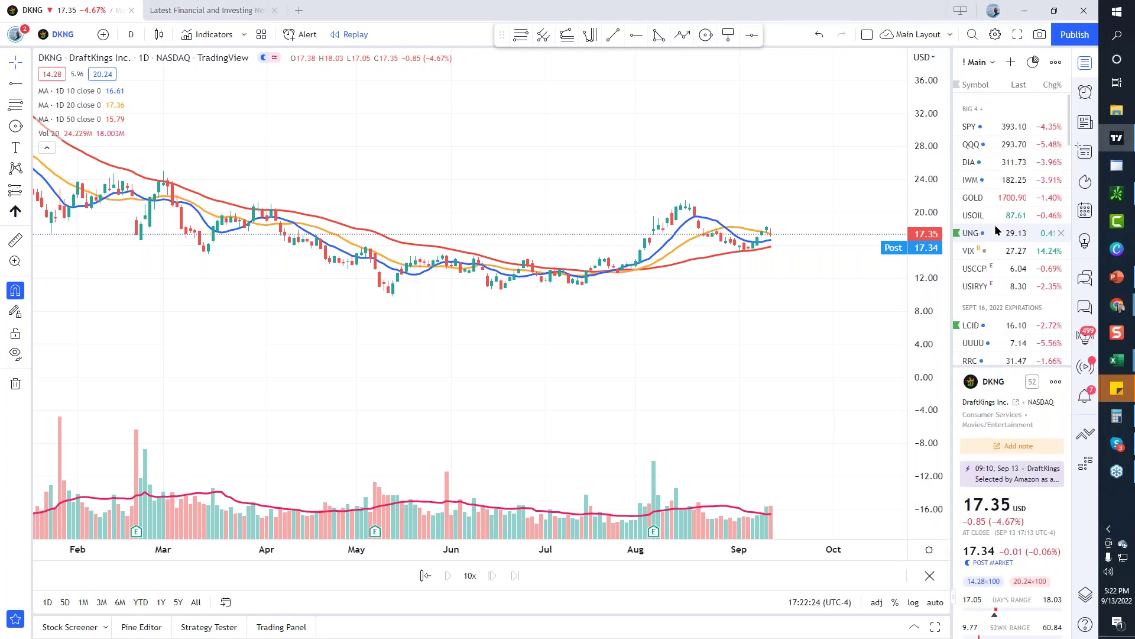
scroll(996, 230, "down", 3)
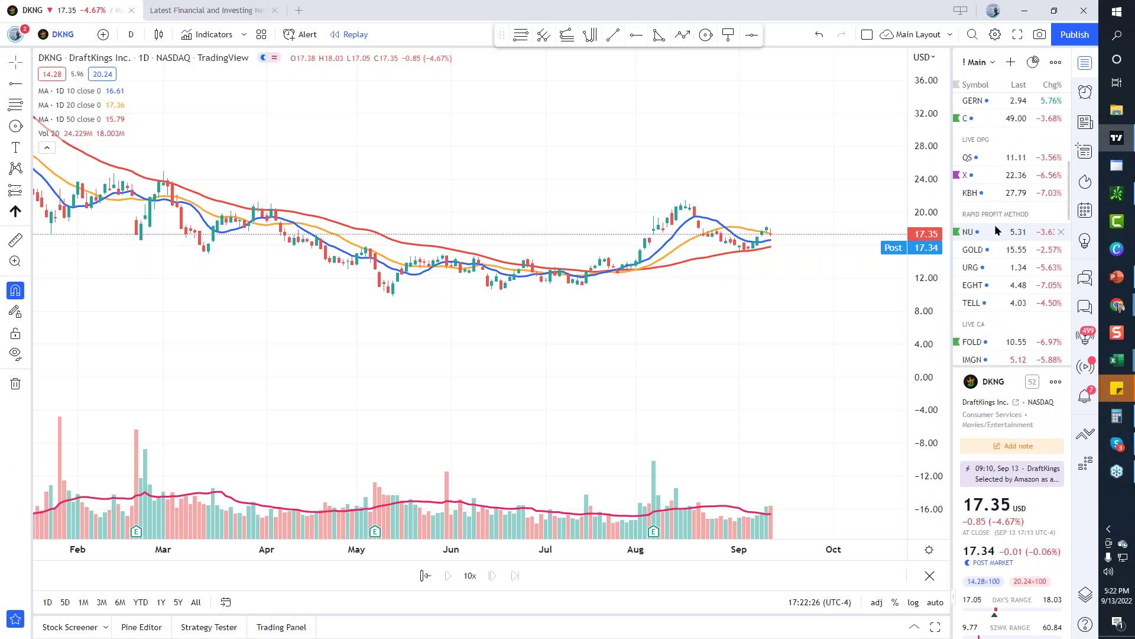
scroll(997, 229, "up", 3)
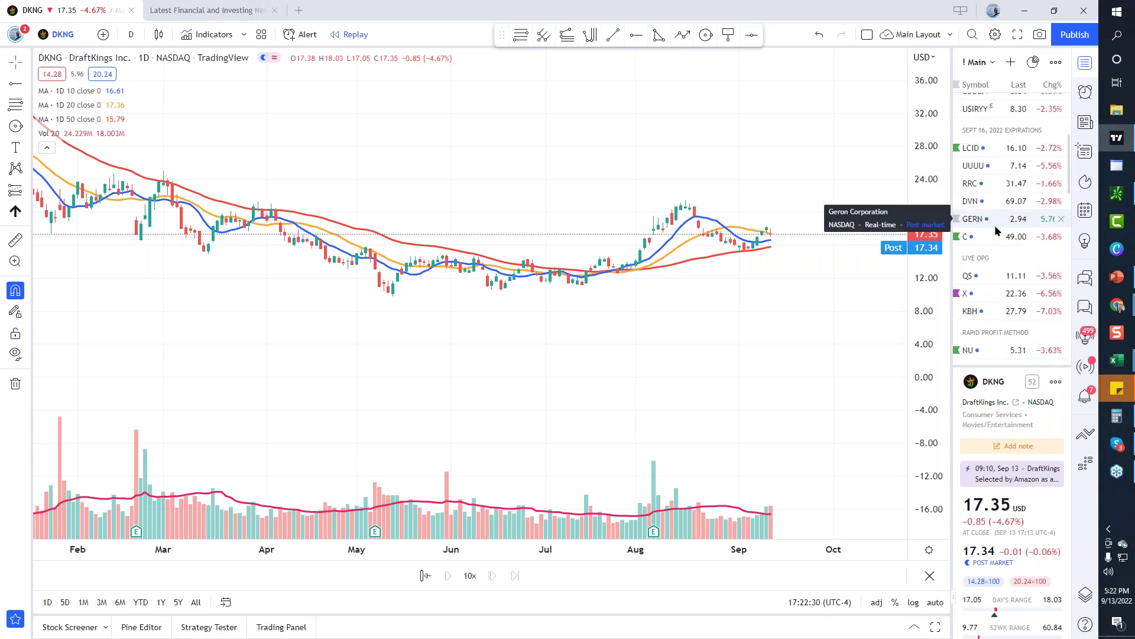
scroll(996, 230, "down", 5)
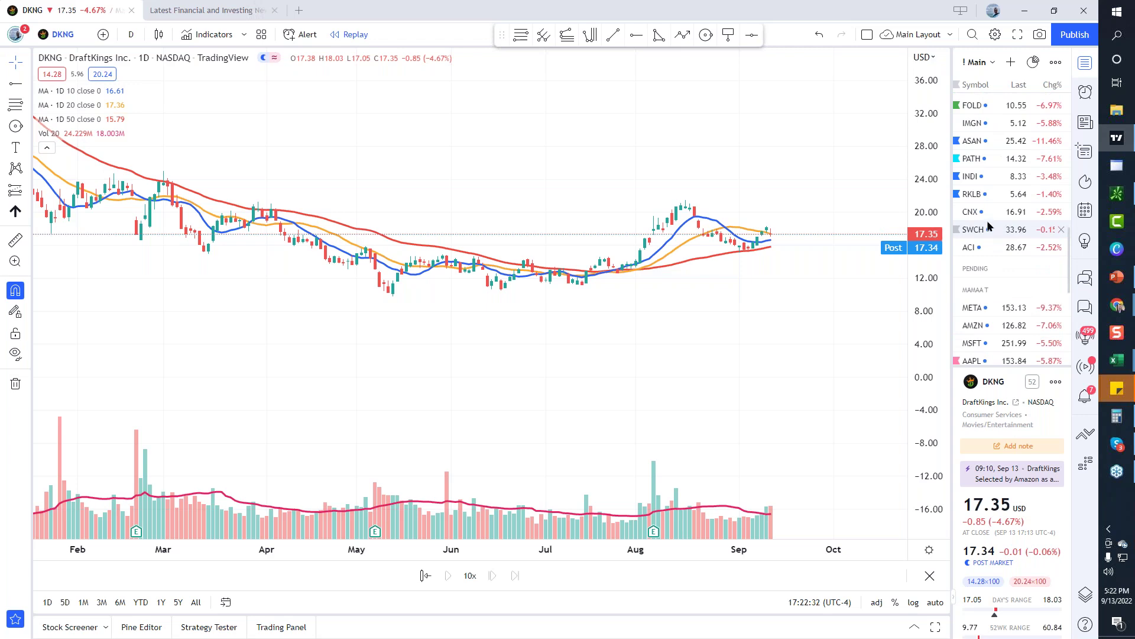
left_click(997, 195)
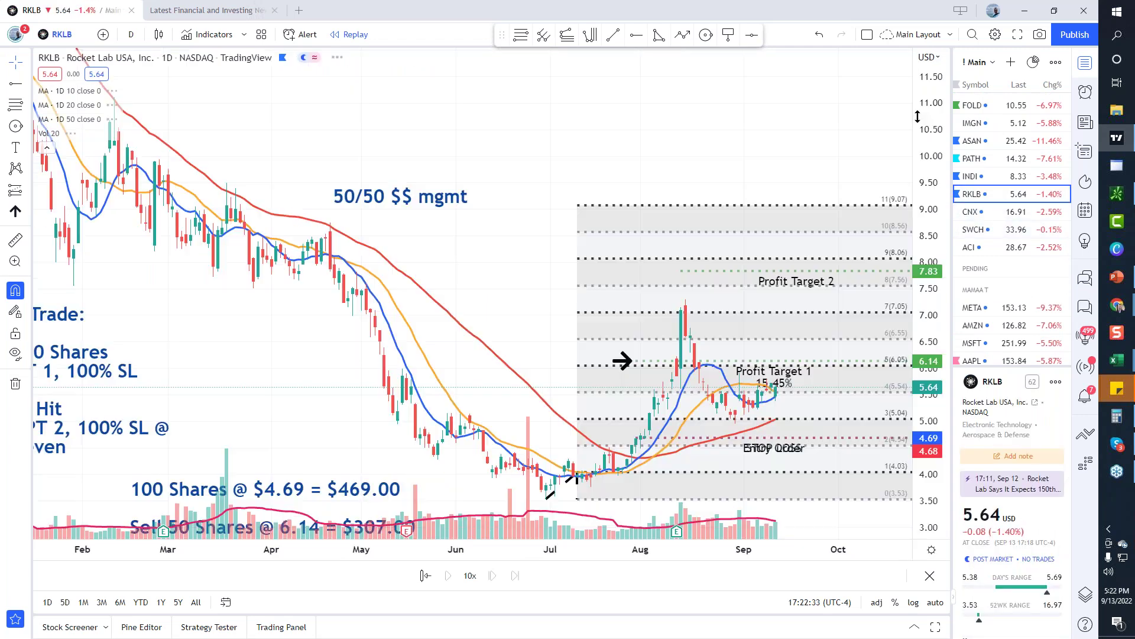
Hide the numbered price-level grid on the RKLB chart and lower the stop-loss line with its label to 4.03.
left_click_drag(922, 117, 921, 177)
left_click_drag(730, 183, 695, 148)
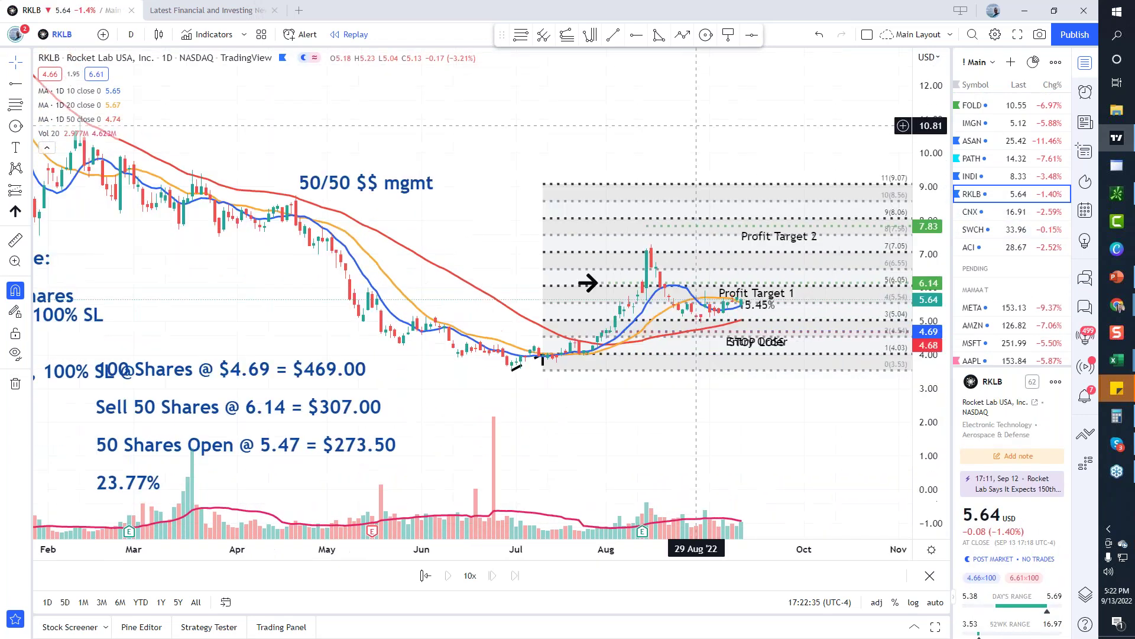
right_click(847, 254)
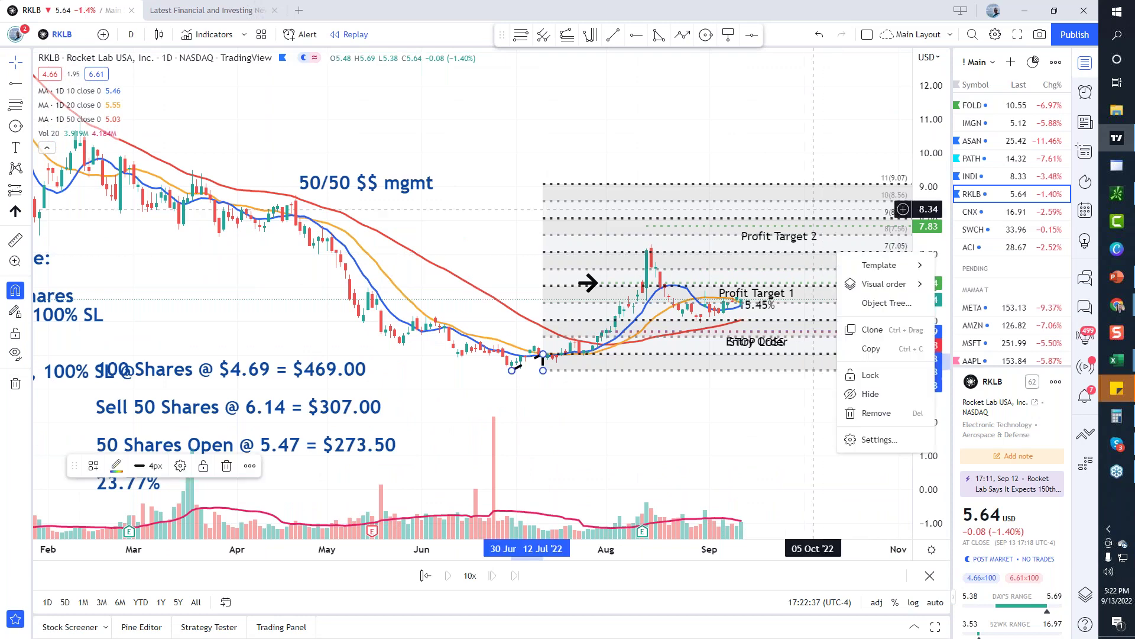
left_click(929, 308)
scroll(760, 413, "up", 5)
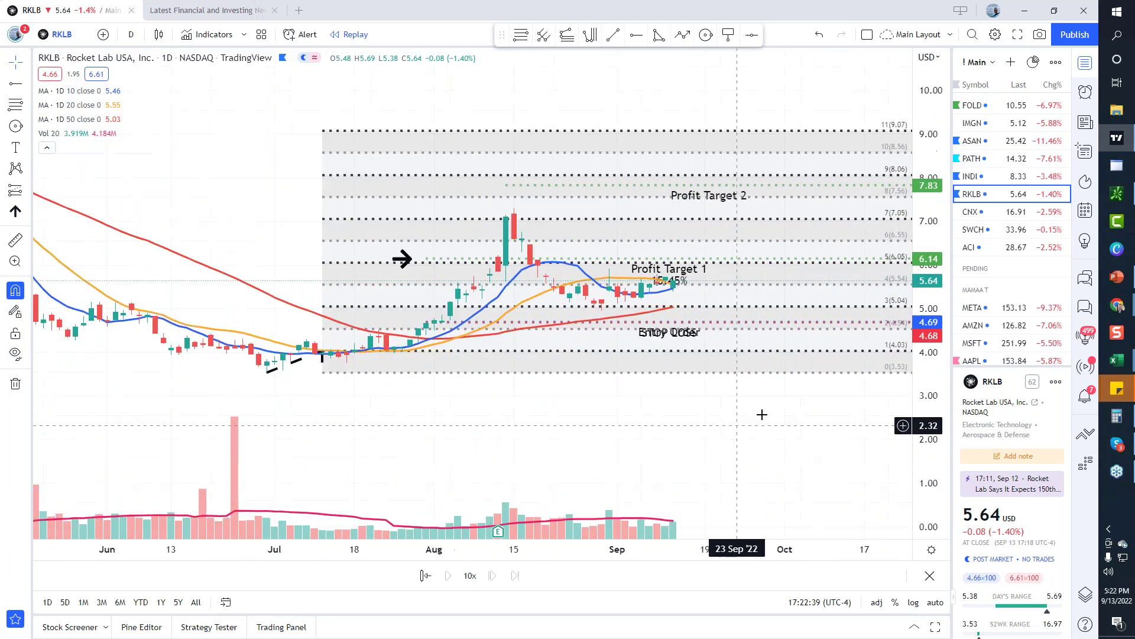
right_click(729, 345)
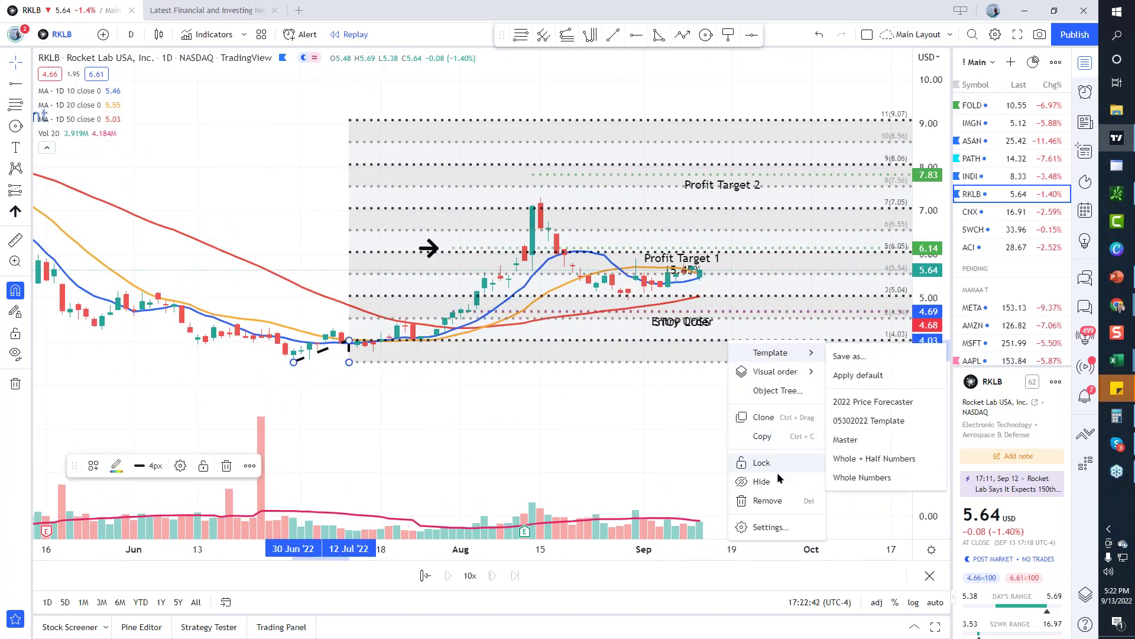
left_click(780, 479)
left_click_drag(549, 442, 552, 438)
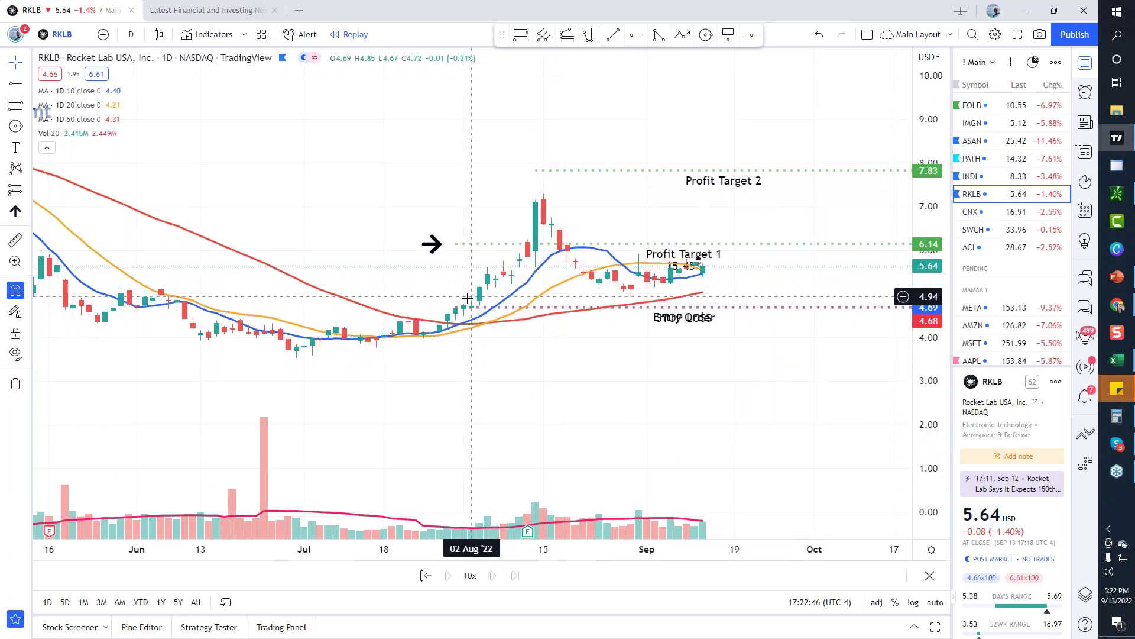
left_click_drag(456, 307, 431, 350)
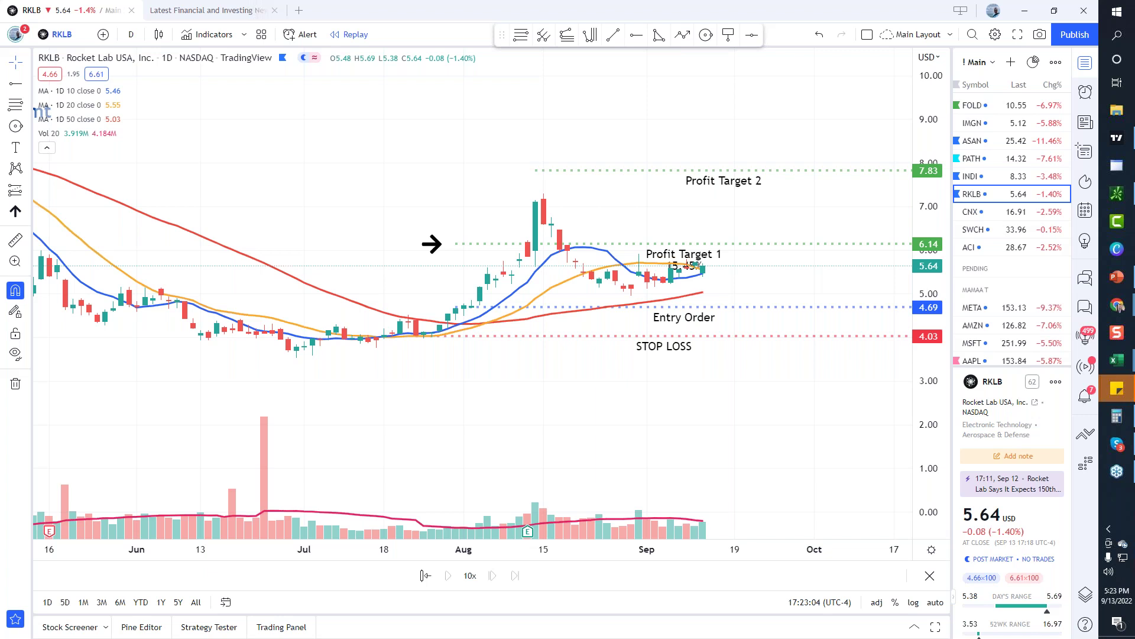
Switch to the Ontraport Cash Attractors trade alert and highlight the RKLB entry's good-til date, strategy, symbol and entry price.
left_click(1117, 305)
left_click_drag(347, 253, 568, 349)
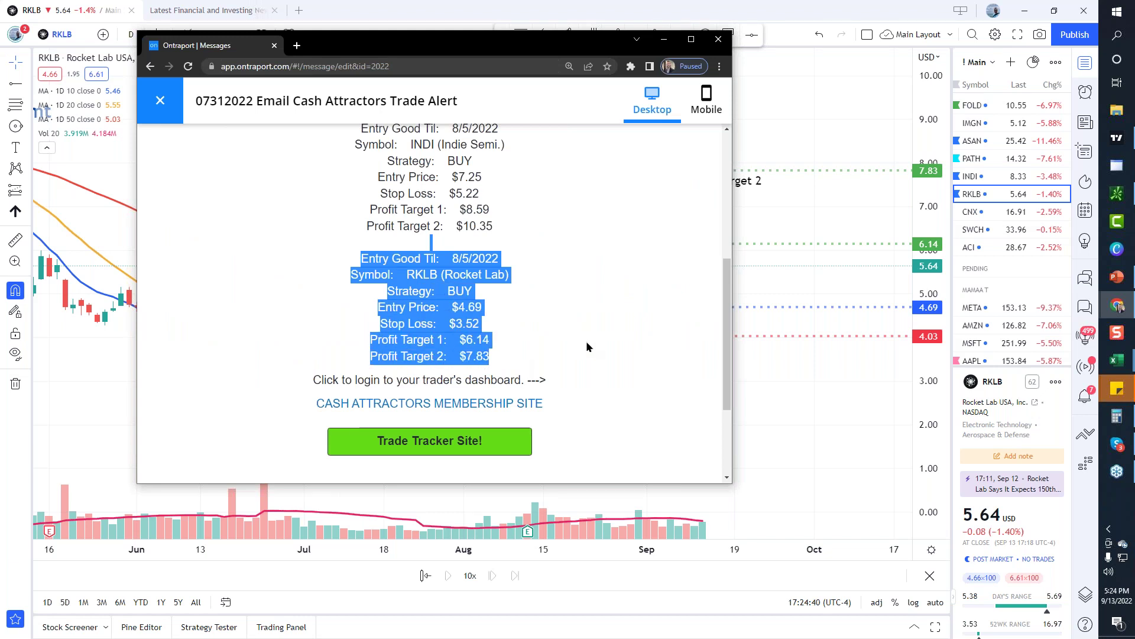
left_click(393, 273)
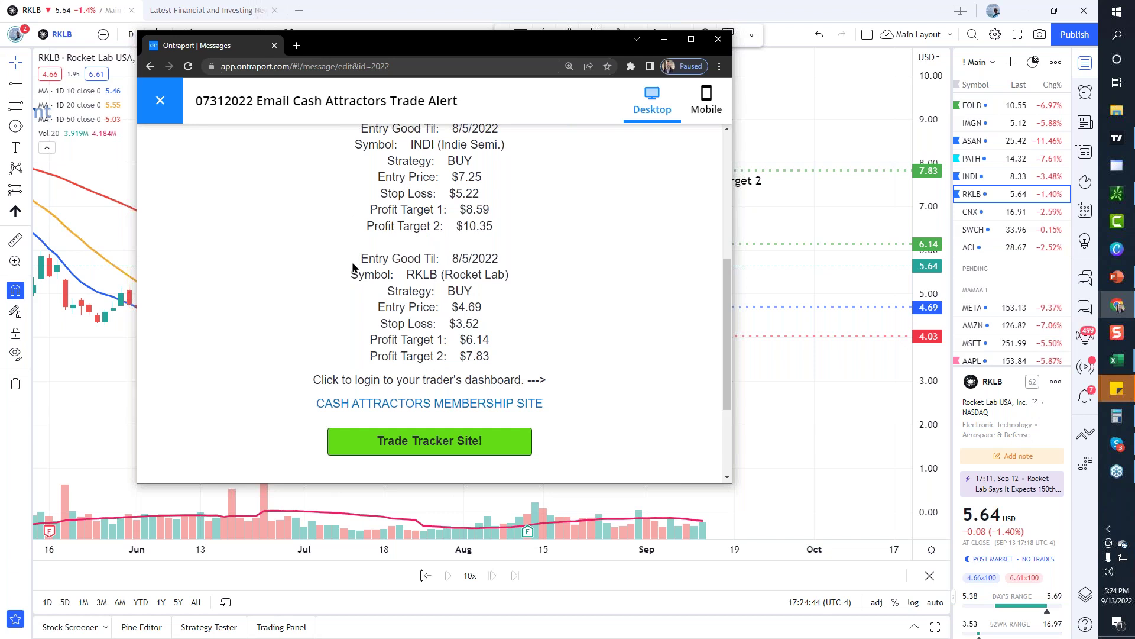
left_click_drag(356, 258, 516, 265)
left_click(483, 258)
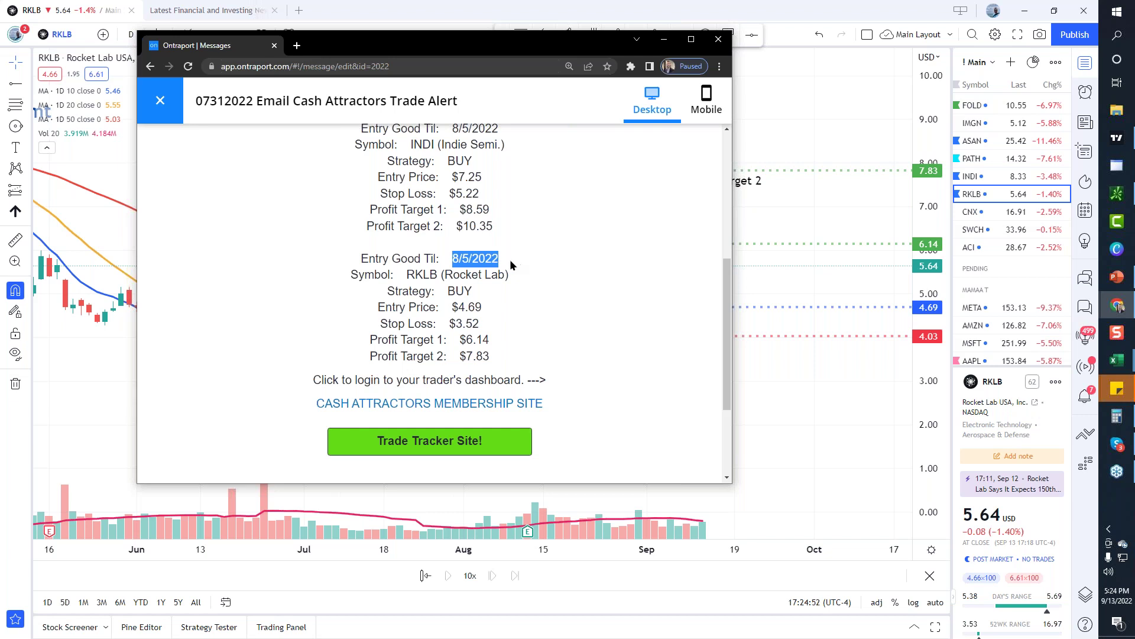
left_click_drag(446, 291, 480, 295)
left_click_drag(405, 275, 491, 304)
left_click(459, 306)
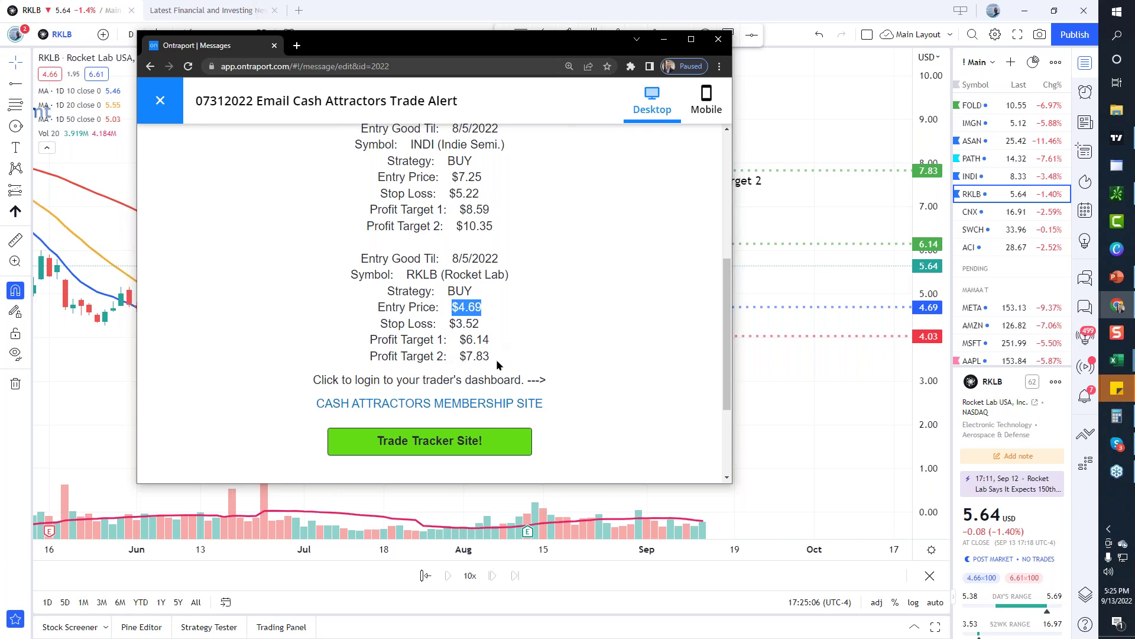
Highlight the full RKLB trade setup and its two profit targets in the alert, and return to the RKLB chart.
left_click(356, 258)
left_click_drag(357, 260, 498, 353)
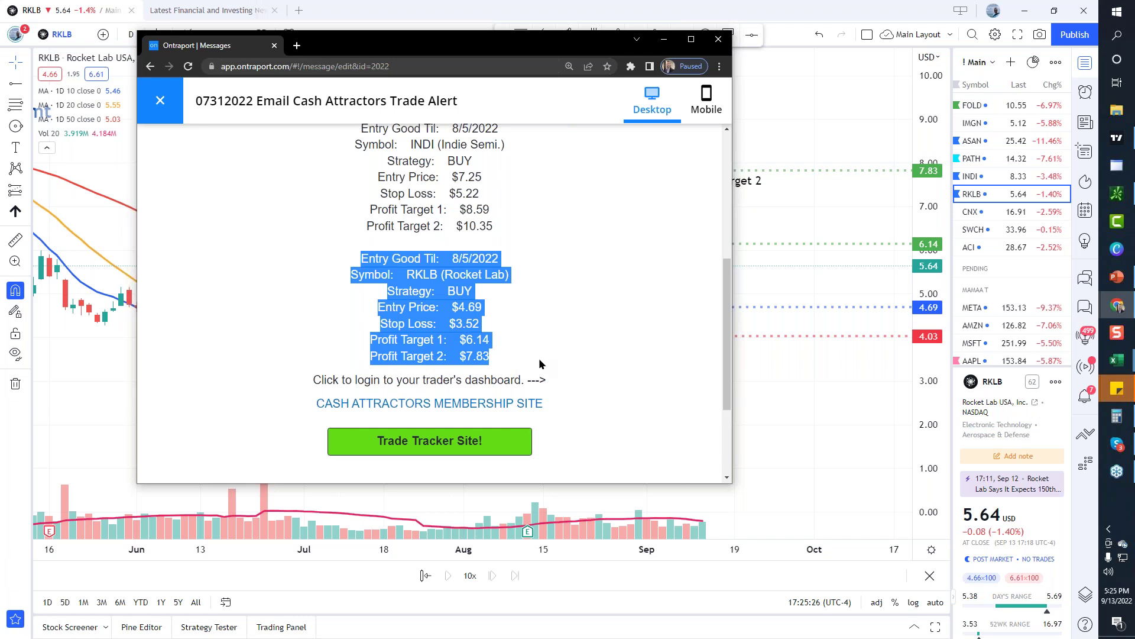
left_click(486, 344)
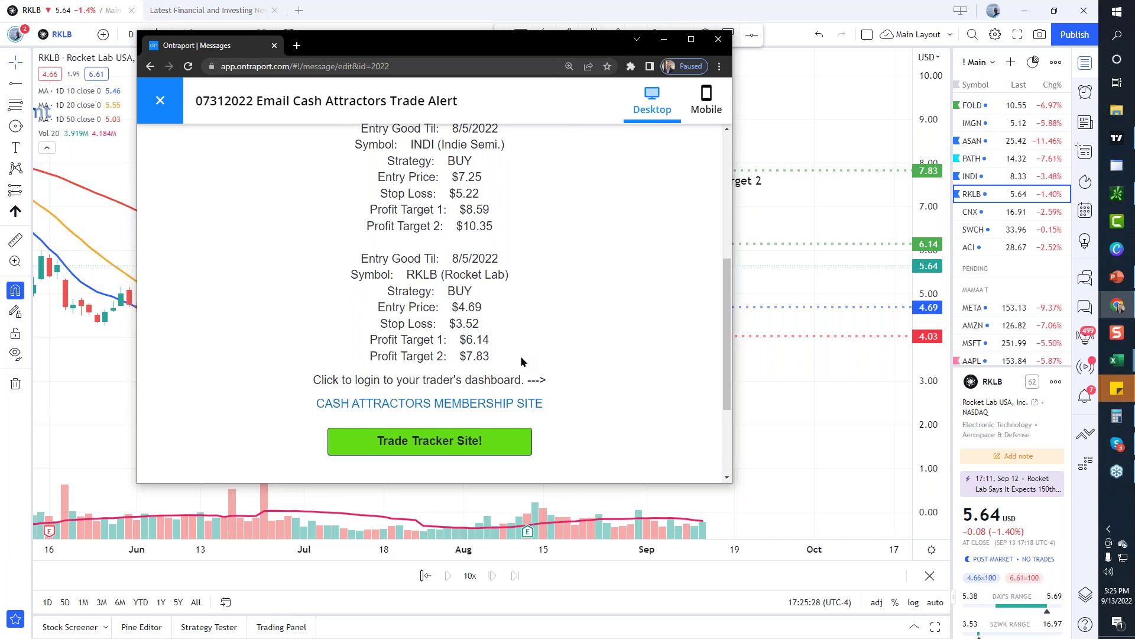
left_click_drag(372, 340, 490, 341)
left_click(504, 358)
left_click(355, 333)
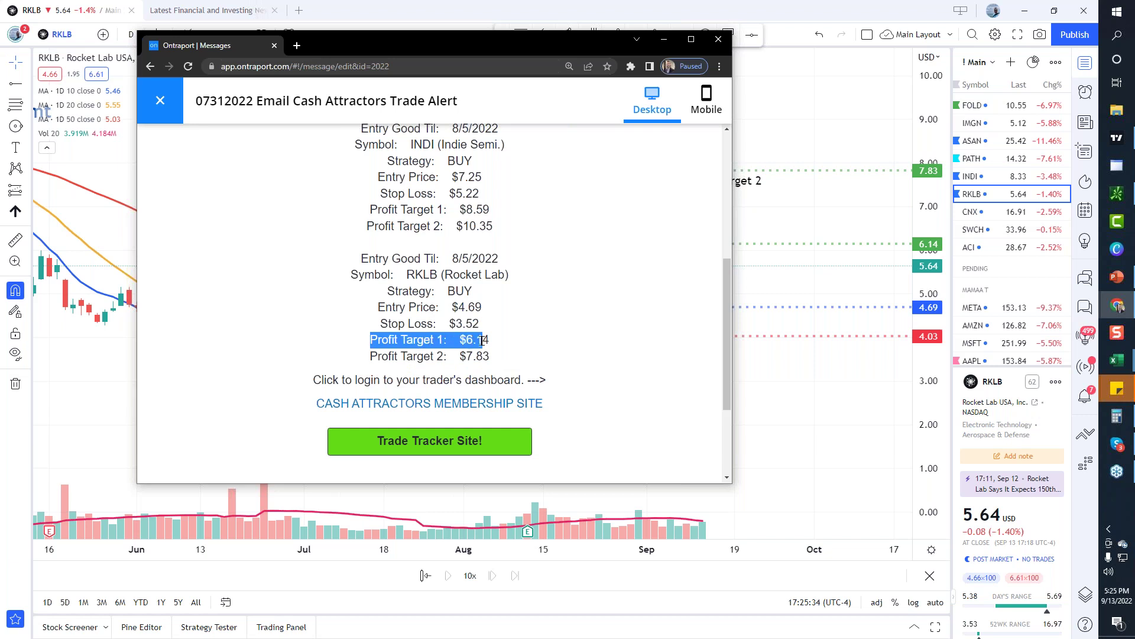
left_click_drag(367, 358, 503, 362)
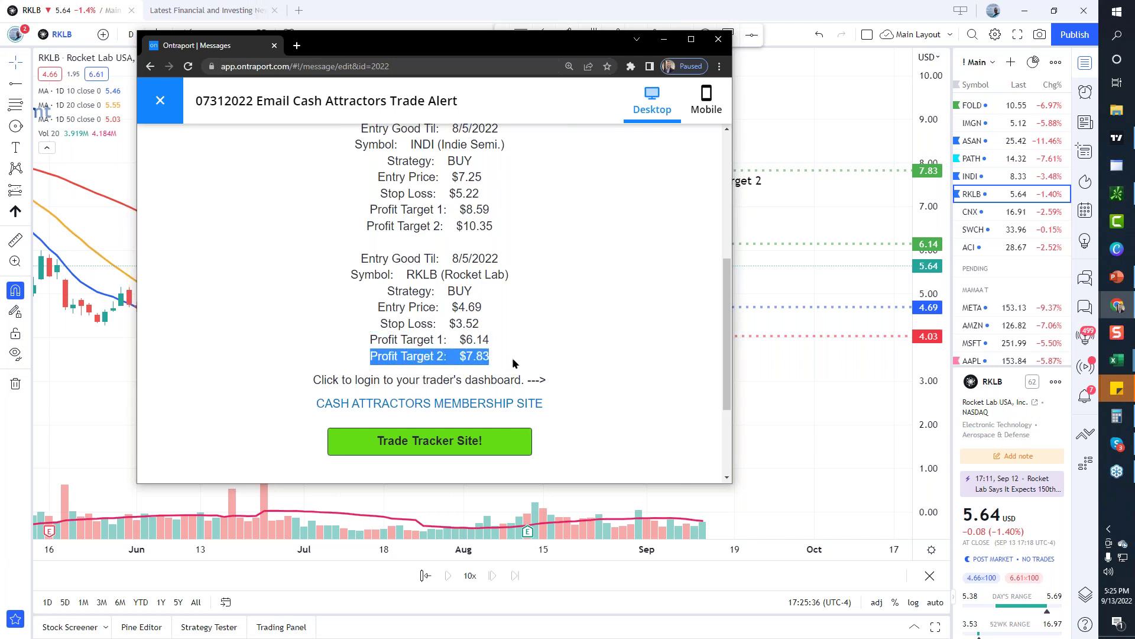
left_click(513, 363)
left_click_drag(349, 341, 507, 356)
left_click(516, 357)
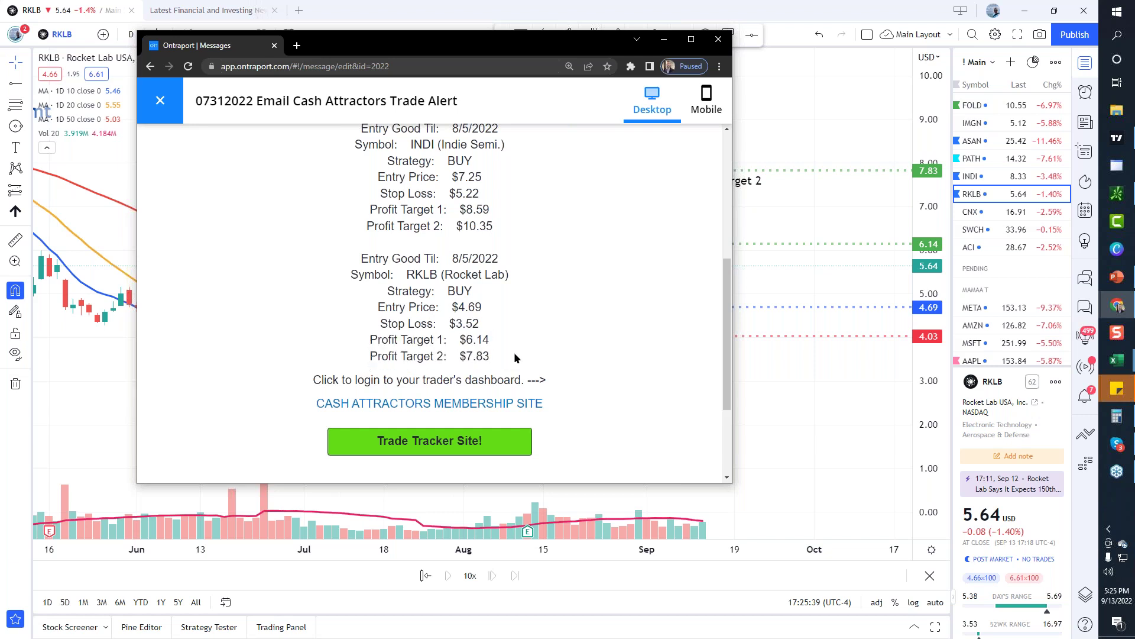
left_click(667, 43)
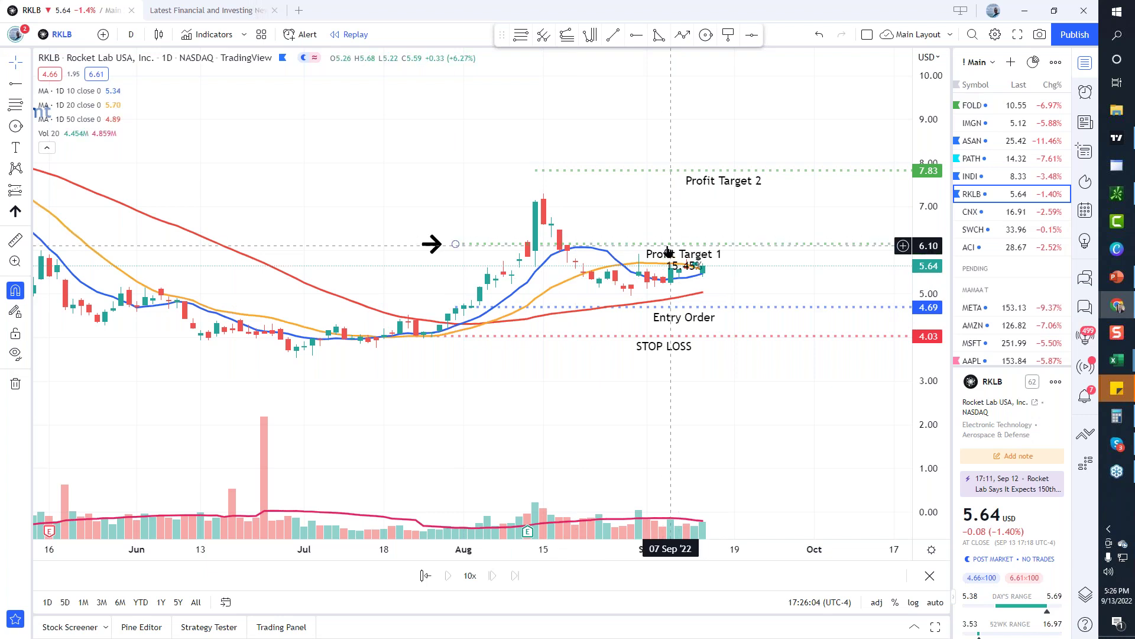
mouse_move(1116, 306)
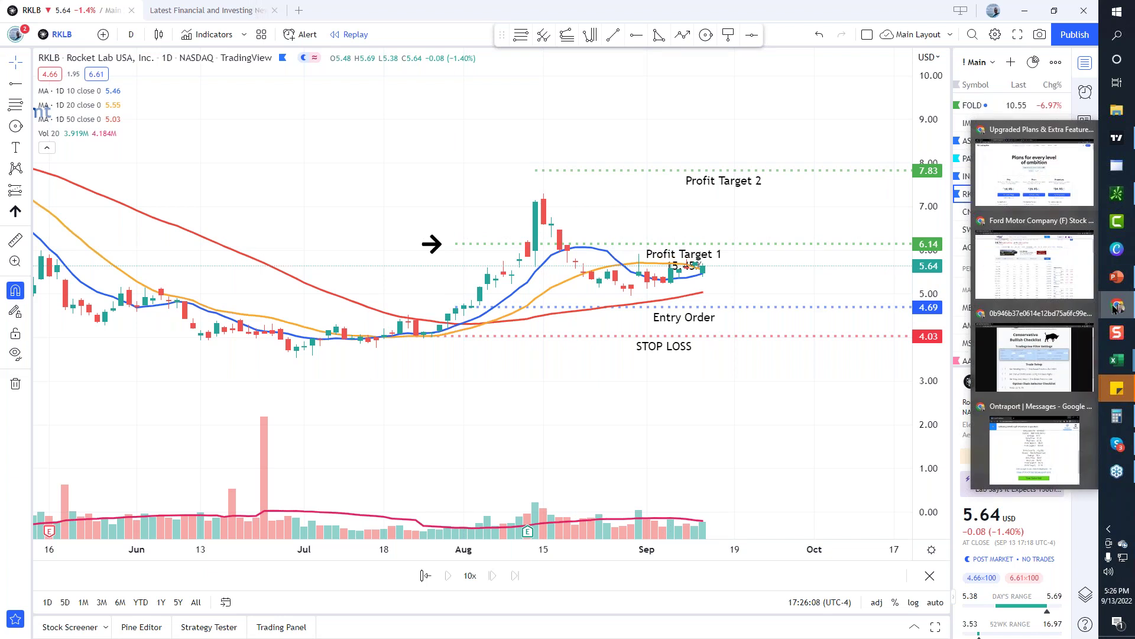
left_click(1035, 443)
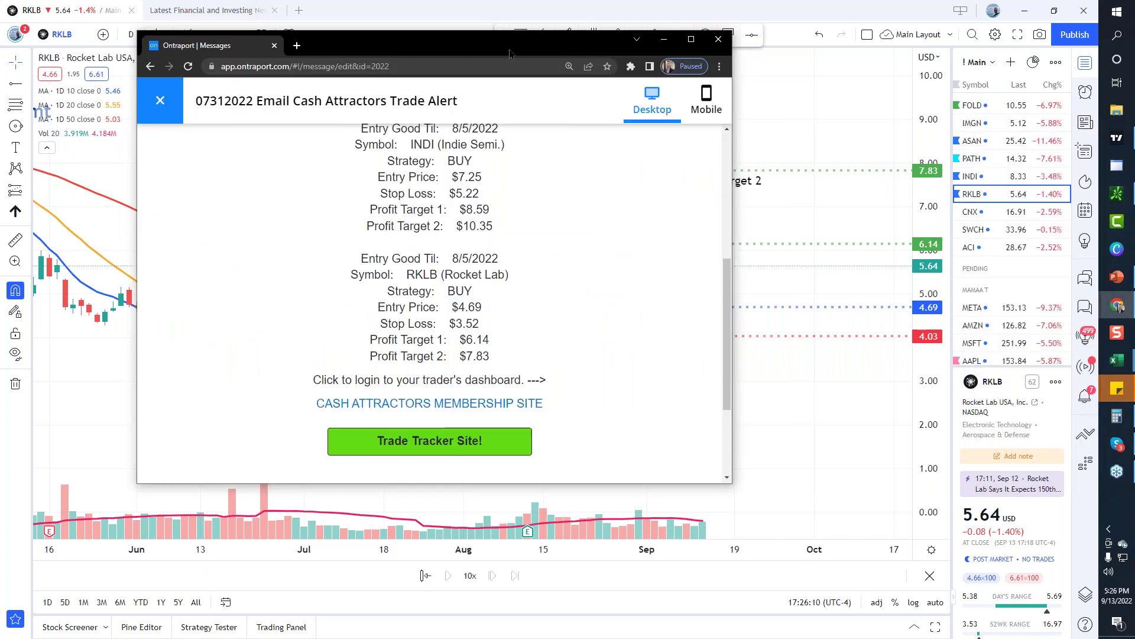
key("alt+Tab")
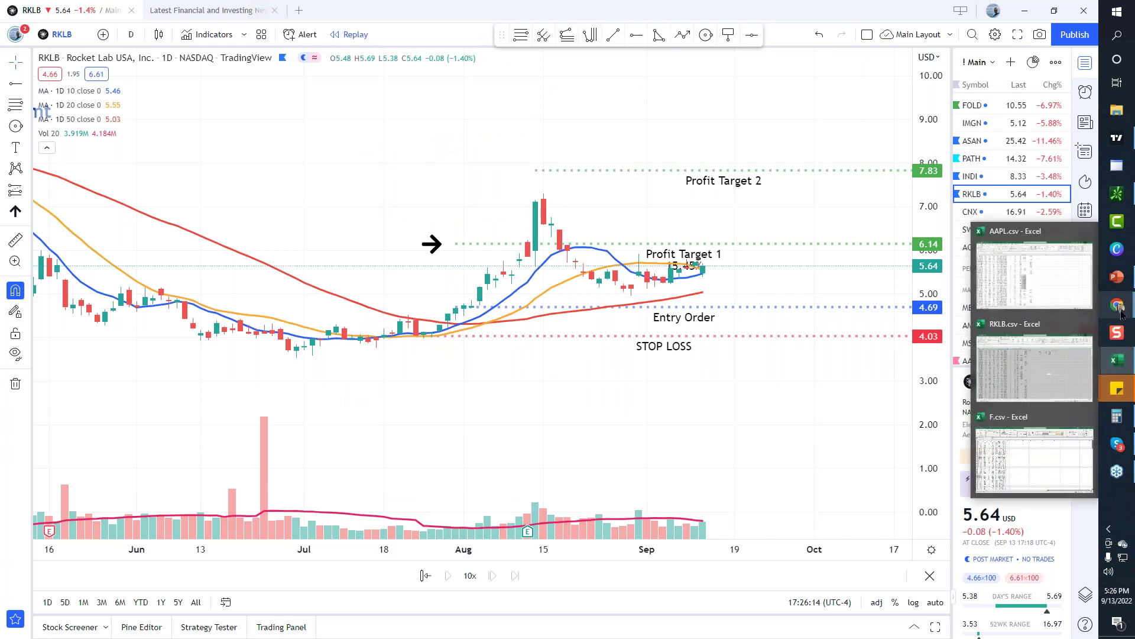
Switch to the Airtable Trading Signals window and enlarge the RKLB simulated order confirmation screenshot with the comments hidden.
mouse_move(1118, 307)
mouse_move(1052, 192)
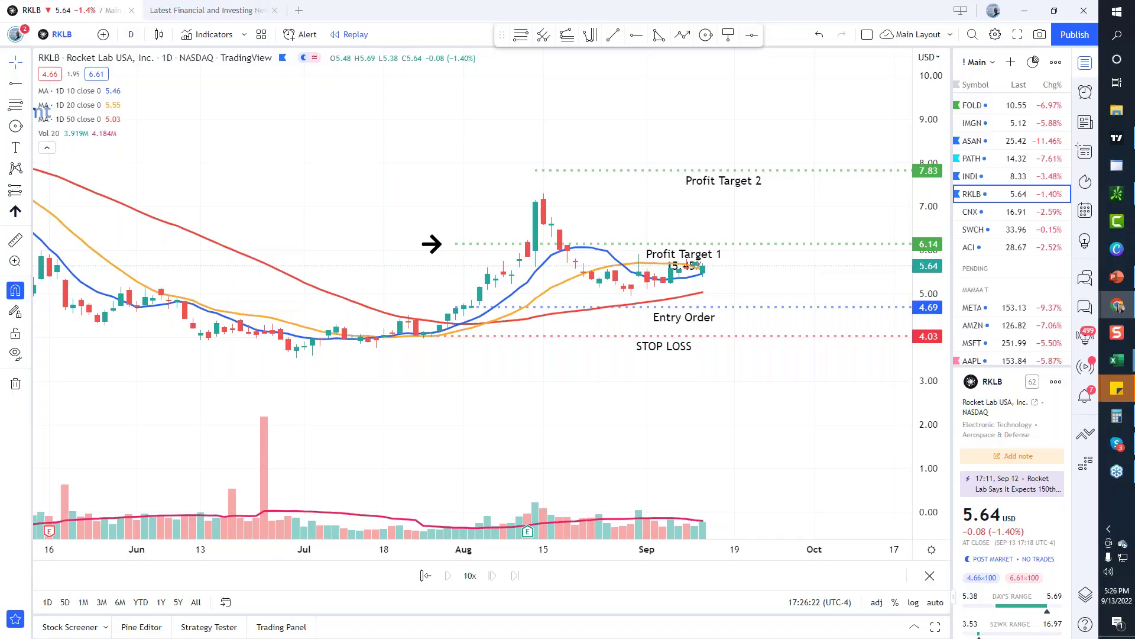
left_click(1116, 304)
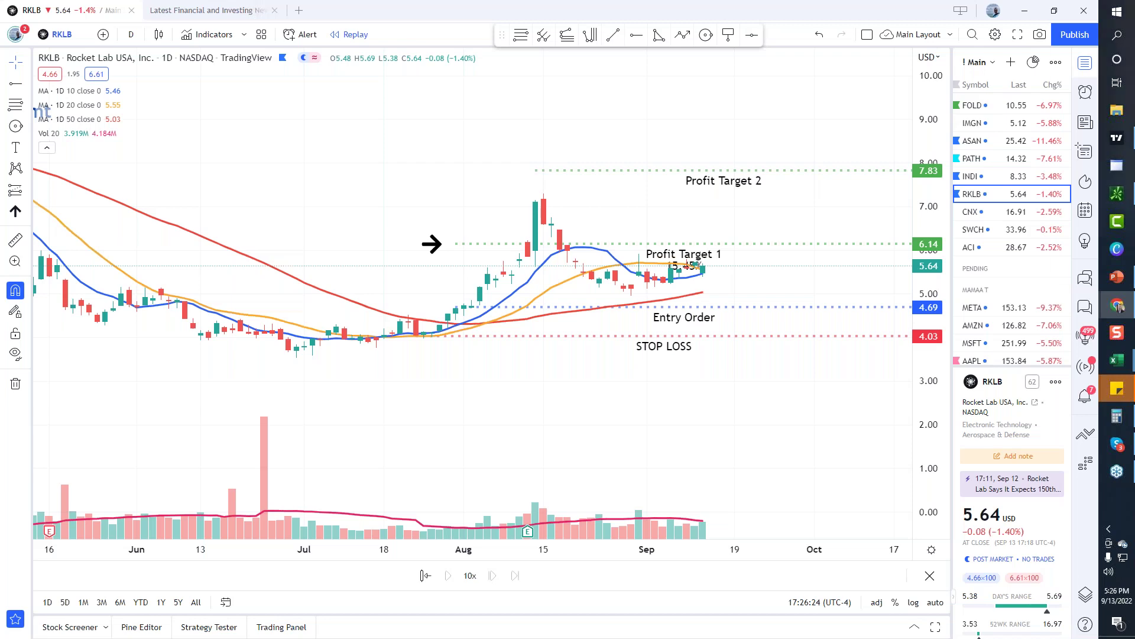
left_click_drag(520, 204, 438, 1)
left_click_drag(825, 282, 1100, 290)
left_click(890, 281)
left_click(890, 282)
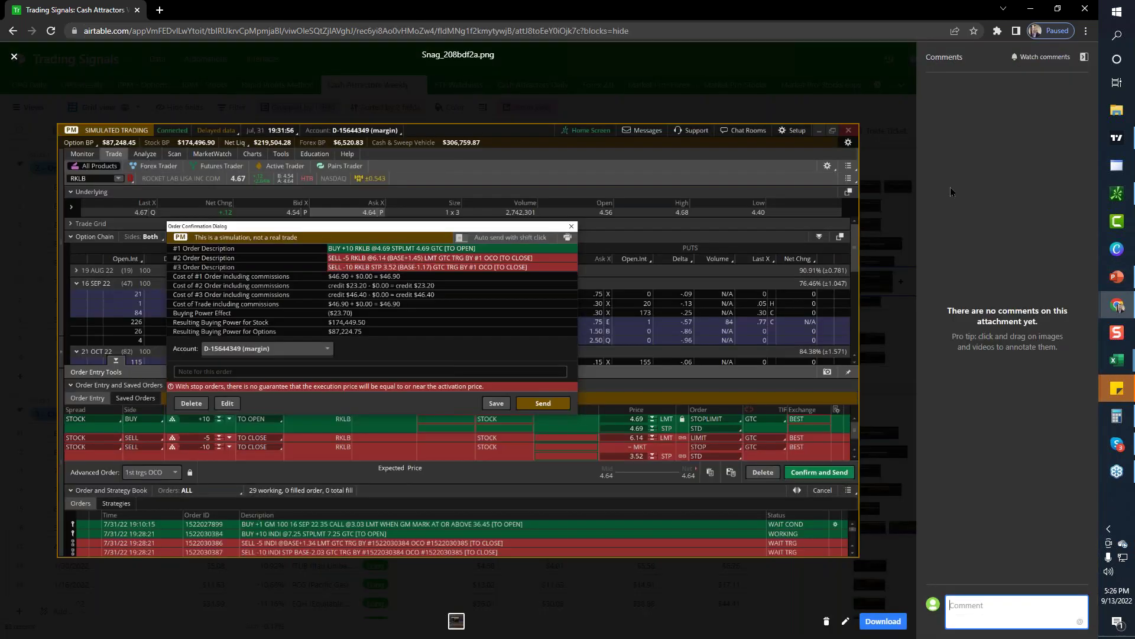
left_click(1084, 58)
left_click(1084, 57)
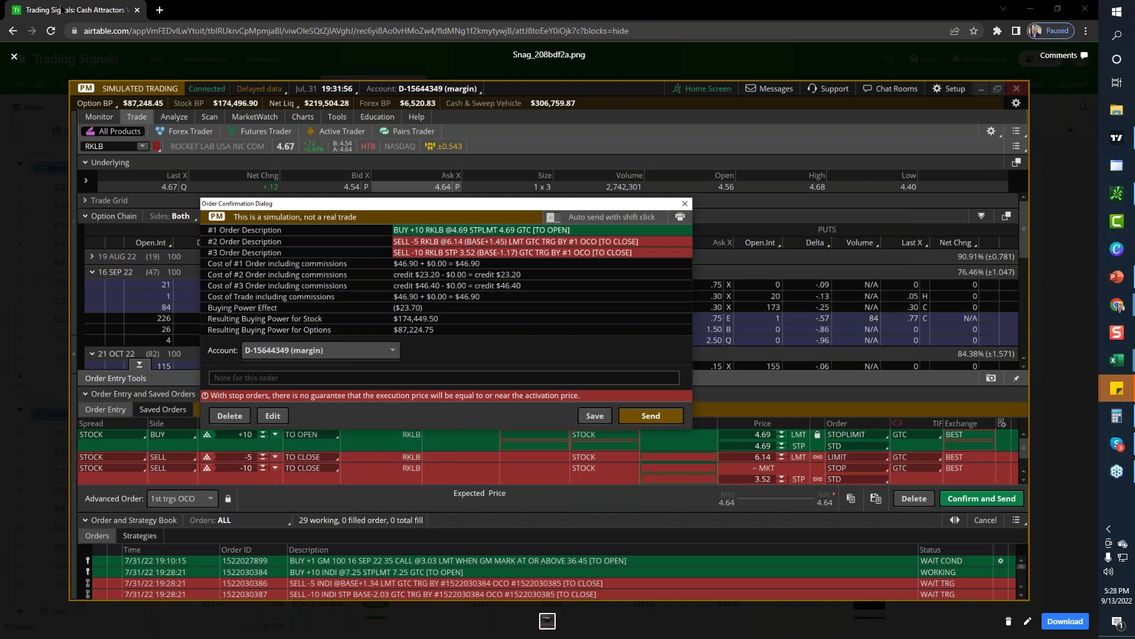
Return to the RKLB chart and start a bar replay from the end of July 2022.
left_click(1117, 305)
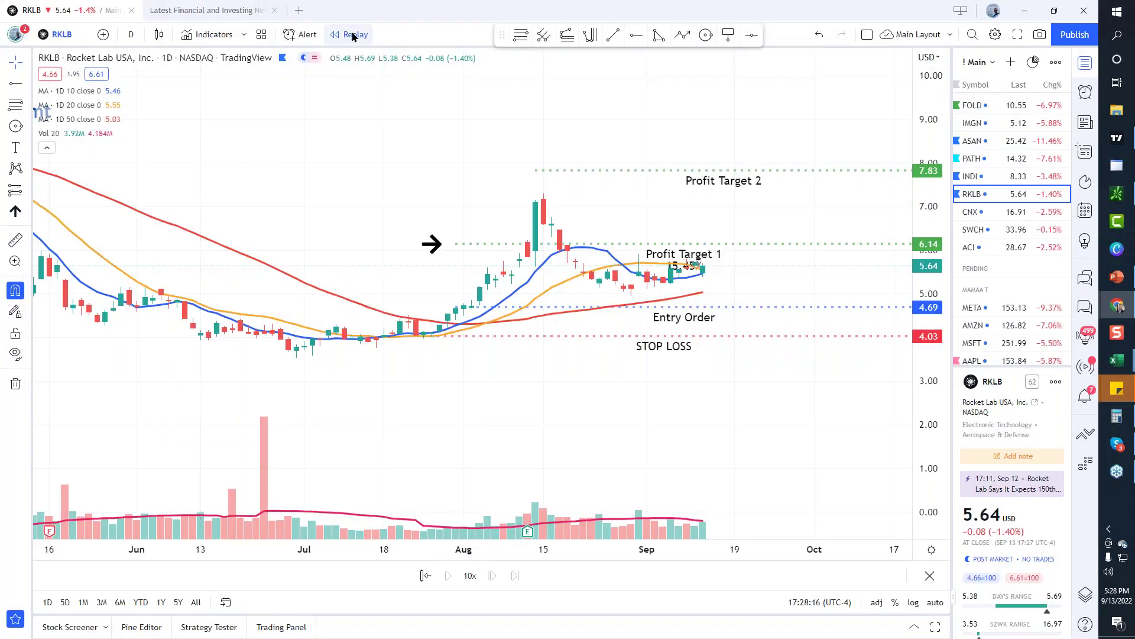
left_click(355, 35)
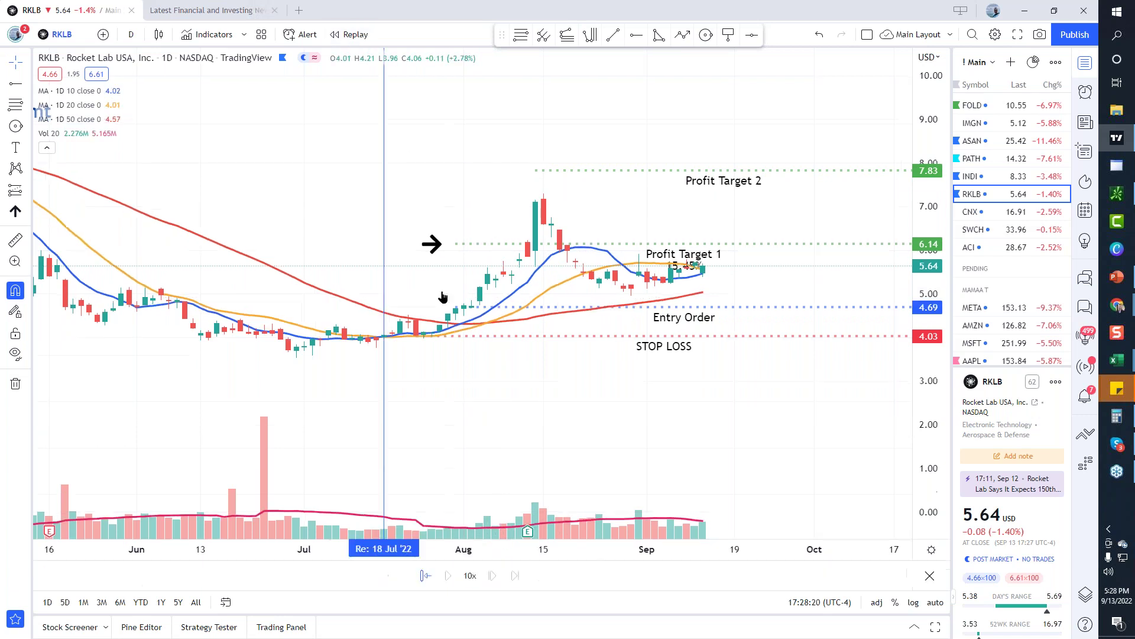
left_click(462, 357)
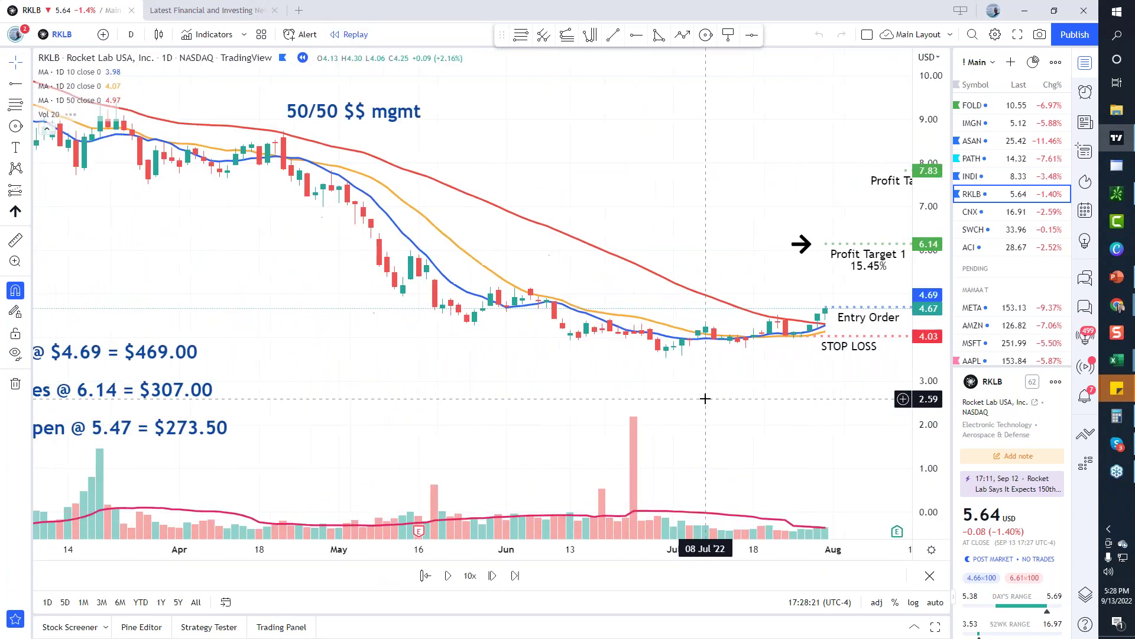
Advance the RKLB replay one bar at a time until price reaches the Profit Target 1 line at 6.14.
left_click(490, 575)
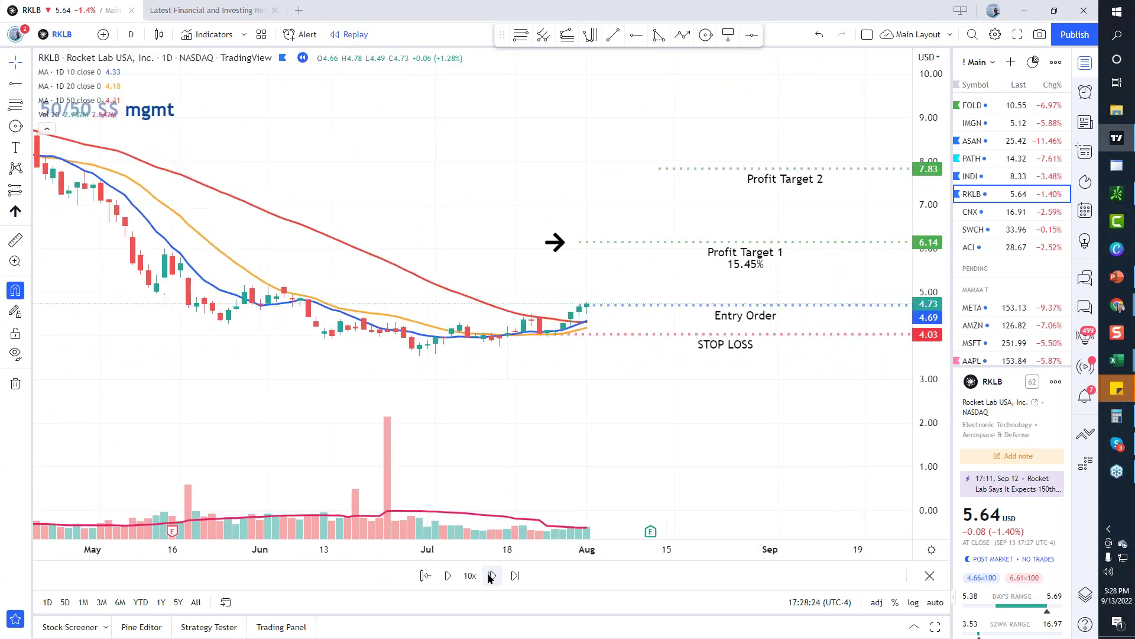
left_click(490, 575)
left_click(490, 575)
left_click(490, 576)
left_click(490, 576)
left_click(490, 576)
left_click(490, 575)
left_click(490, 575)
left_click(490, 575)
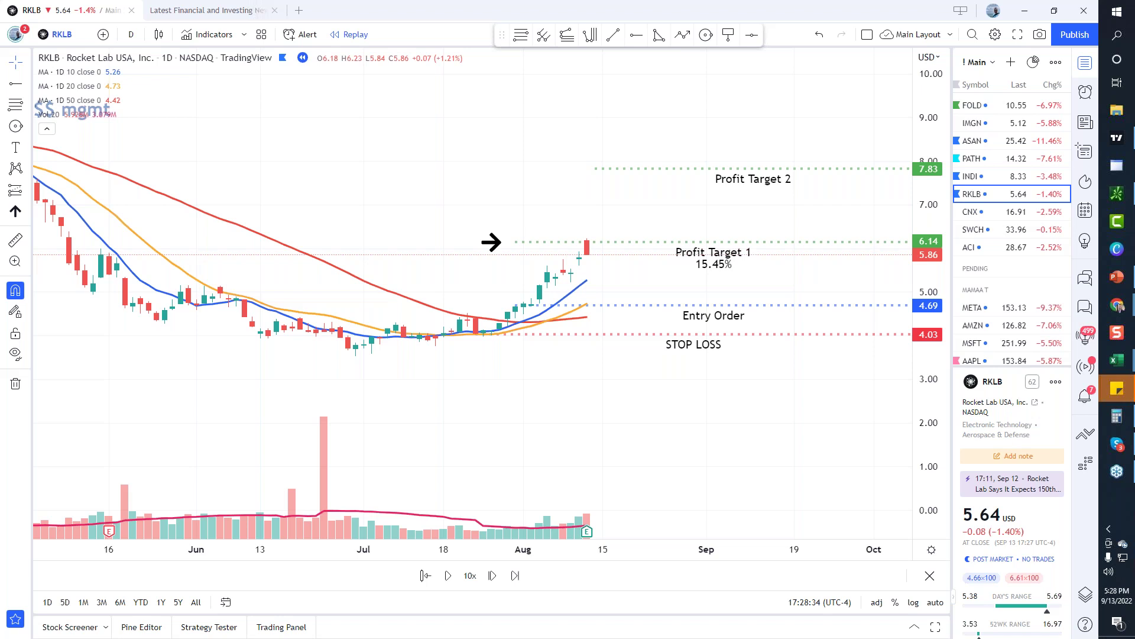
Review the RKLB OCO sell order screenshot in Airtable, close it and return to the RKLB replay chart.
key("alt+Tab")
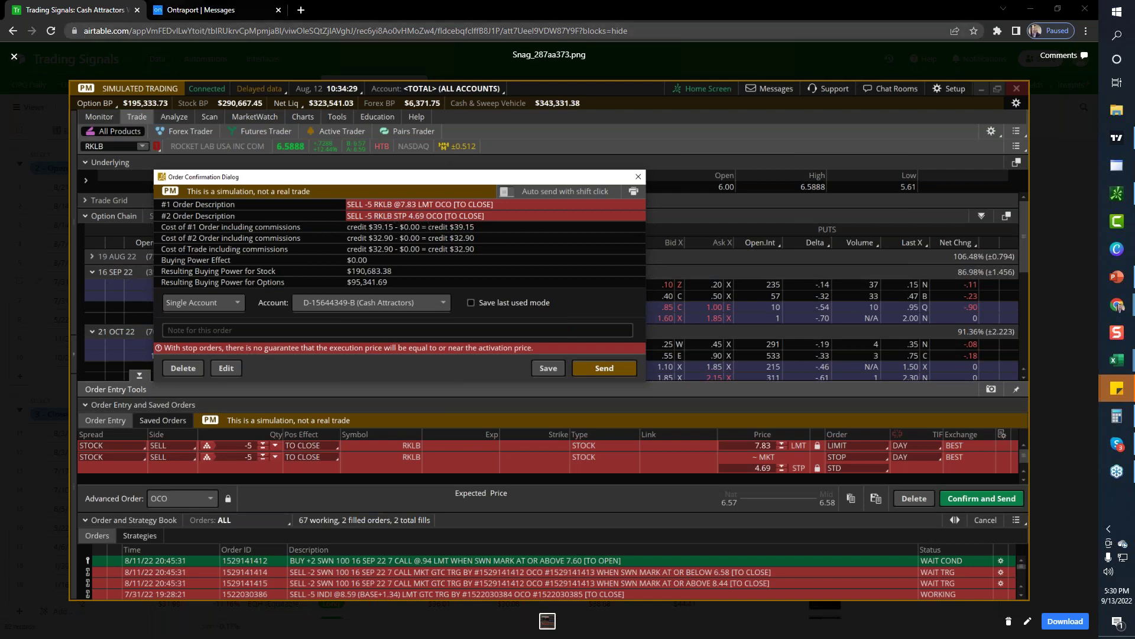
left_click(14, 56)
key("alt+Tab")
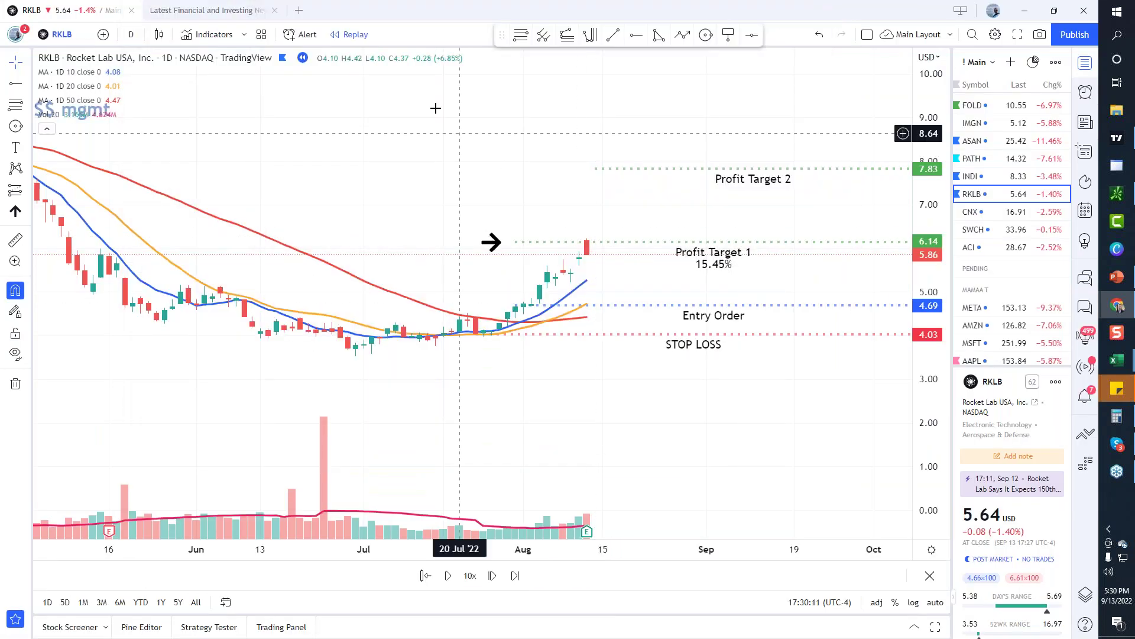
Advance the RKLB replay past the mid-August peak and raise the stop-loss line with its label to 4.68, at the entry order.
left_click(491, 576)
left_click(492, 575)
left_click(491, 576)
left_click(492, 575)
left_click(492, 575)
left_click(491, 576)
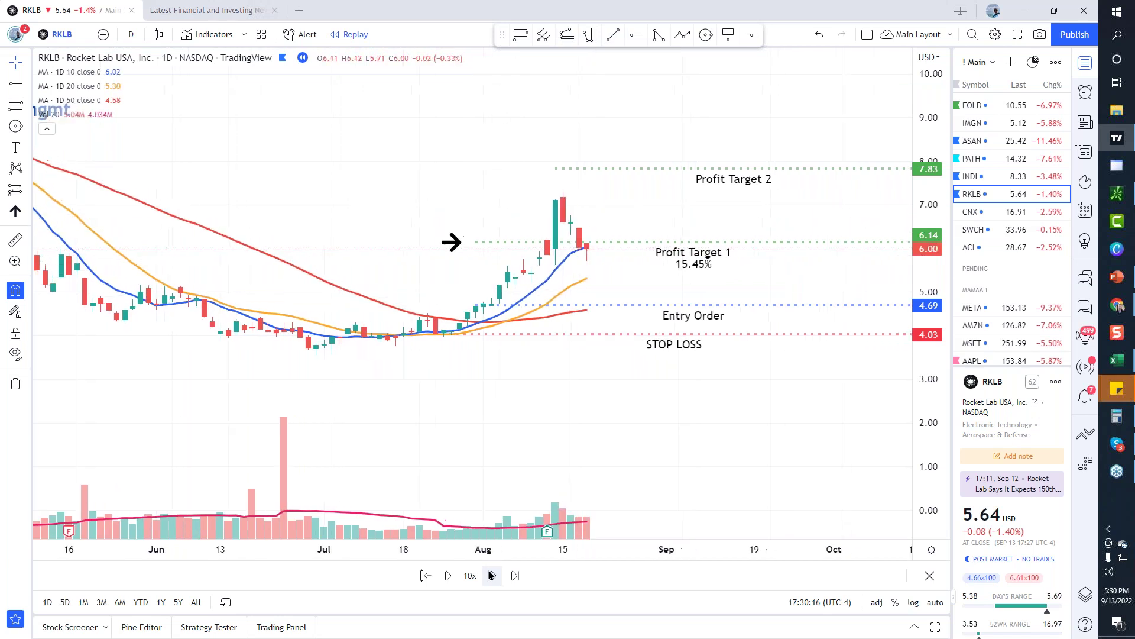
left_click_drag(427, 334, 471, 308)
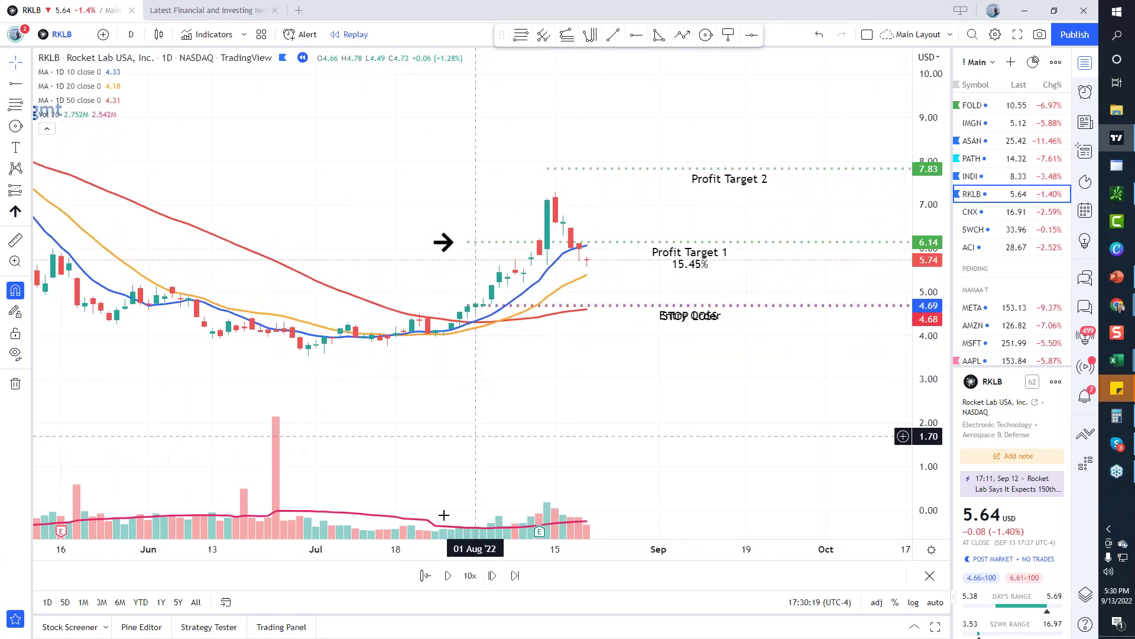
Advance the RKLB replay bar by bar up to the latest September candle and enlarge the price action.
left_click(492, 575)
left_click(491, 575)
left_click(492, 576)
left_click(492, 575)
left_click(491, 575)
left_click(491, 575)
left_click(491, 576)
left_click(492, 576)
left_click(493, 576)
left_click(493, 575)
left_click(492, 576)
left_click(492, 576)
left_click(493, 576)
left_click(492, 576)
left_click(493, 576)
left_click(492, 576)
left_click(493, 576)
left_click_drag(642, 473, 394, 443)
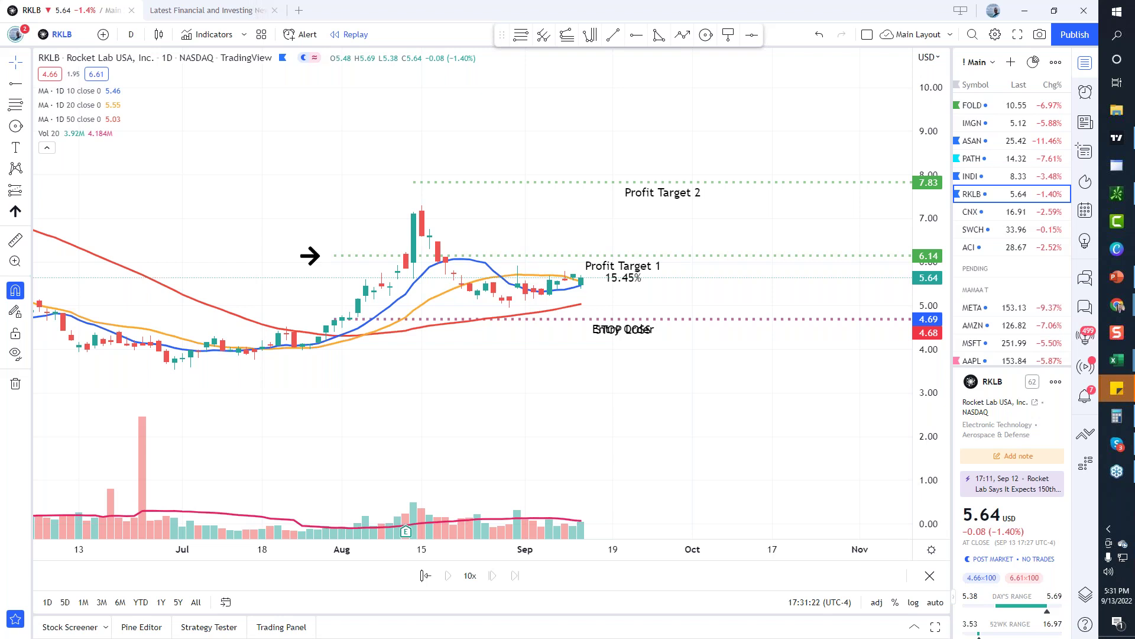
left_click(812, 413)
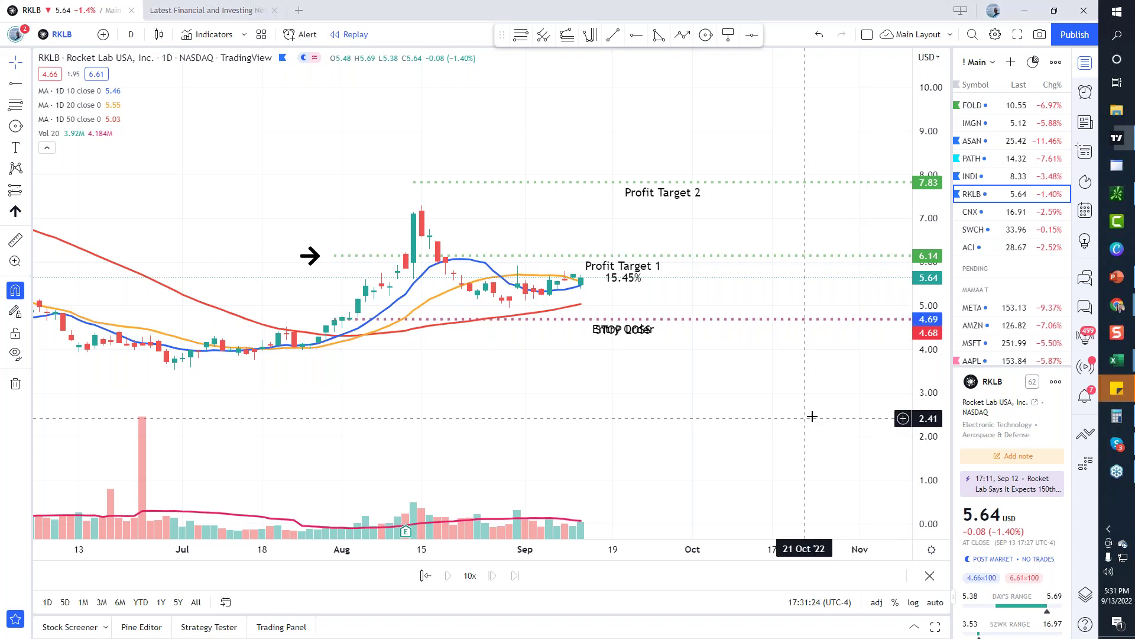
left_click_drag(815, 414, 836, 410)
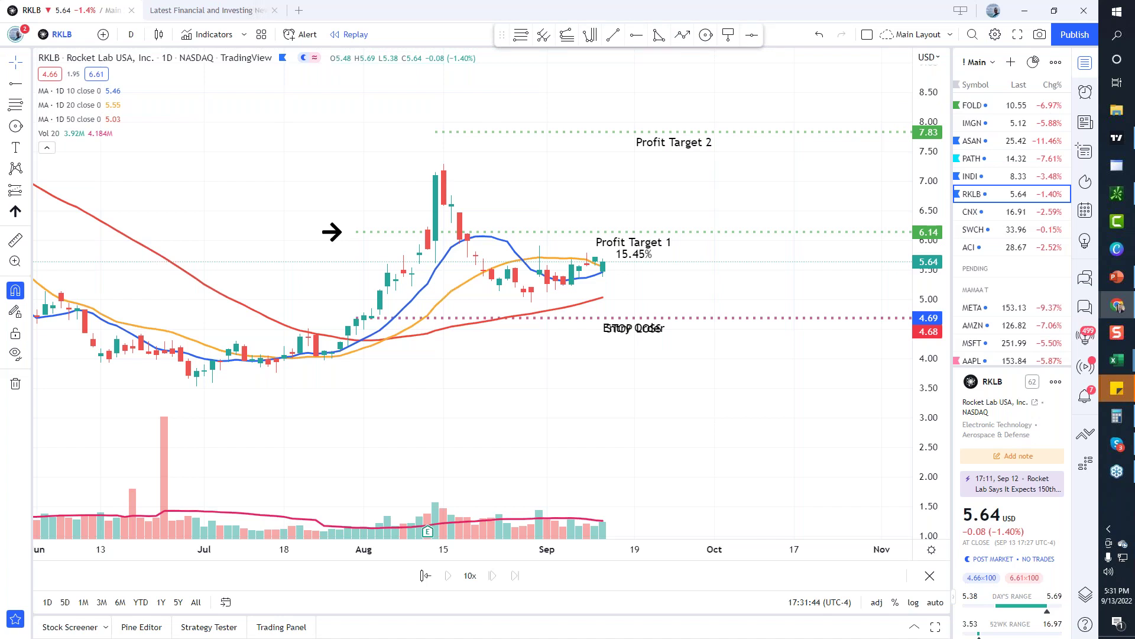
Examine the option trade prices and trade tickets in Airtable's RPM - Options table, and return to the RKLB chart.
scroll(1013, 331, "down", 5)
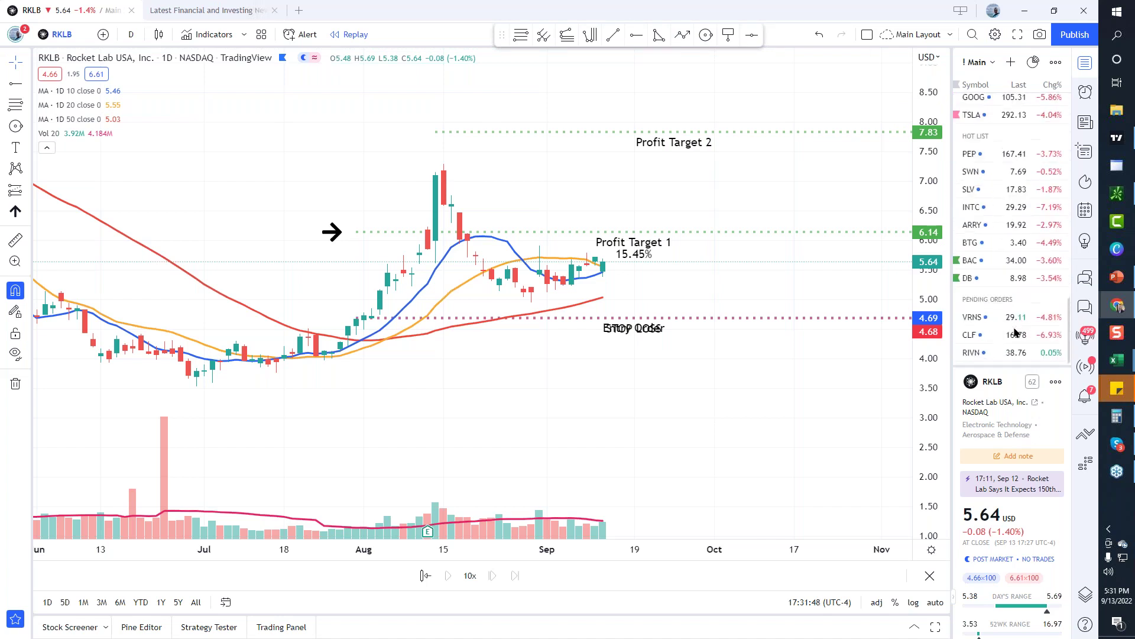
scroll(1013, 331, "up", 6)
scroll(1015, 331, "down", 1)
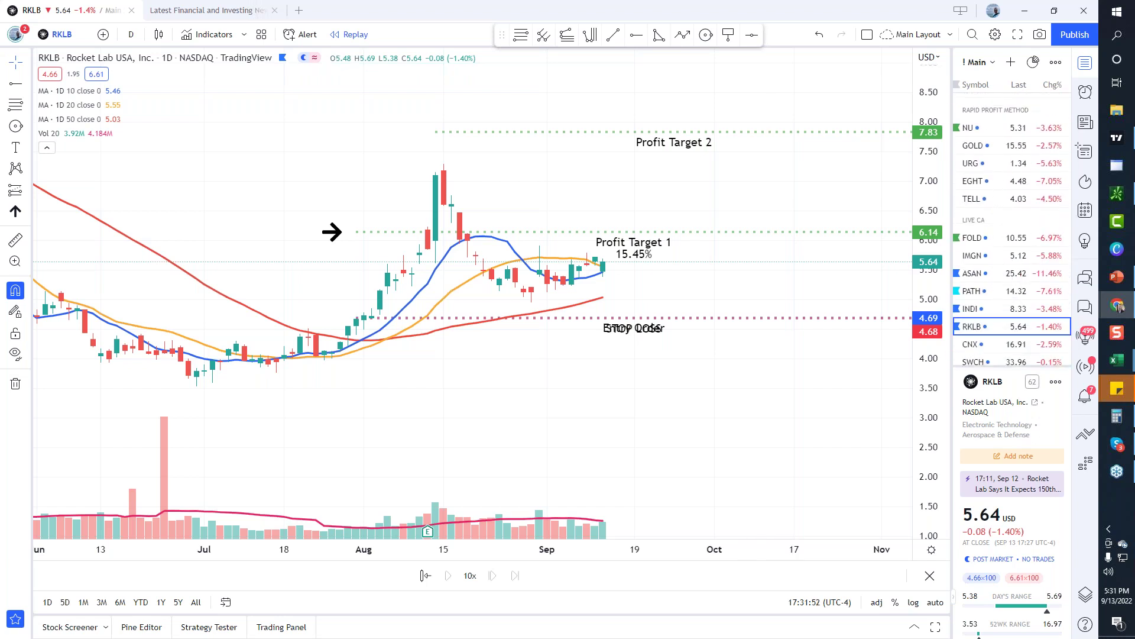
key("alt+Tab")
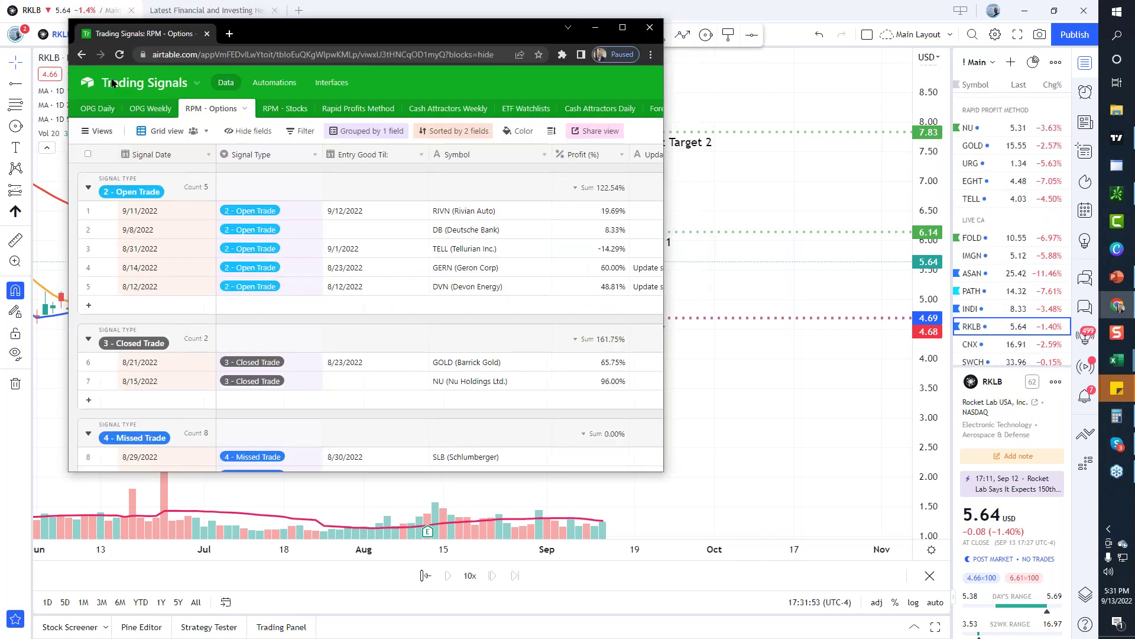
key("super+Up")
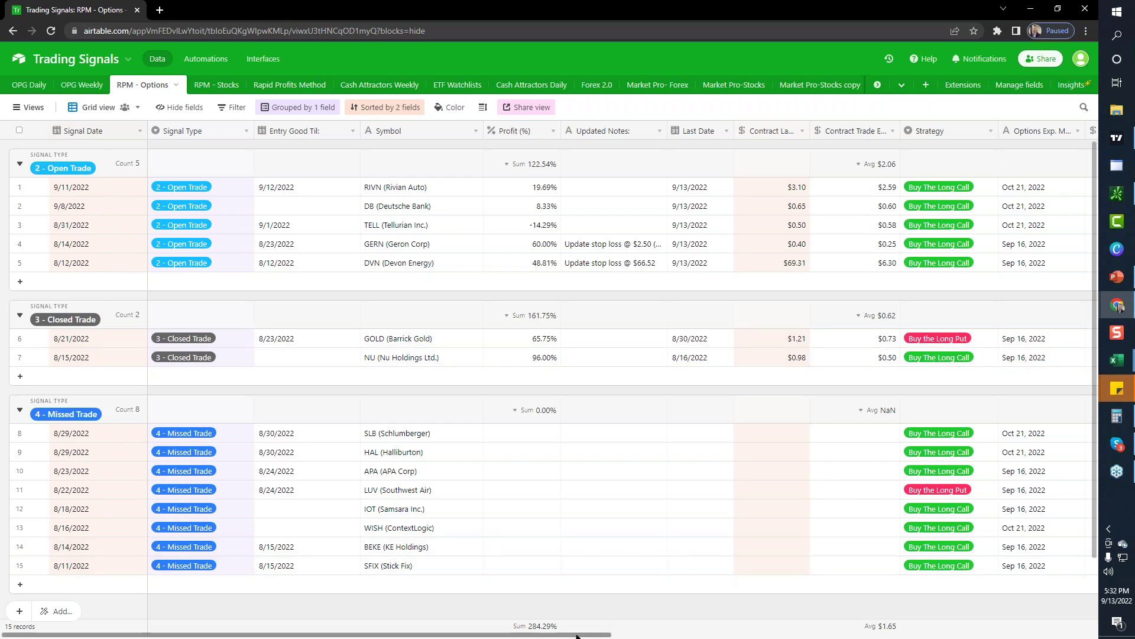
left_click_drag(578, 636, 894, 635)
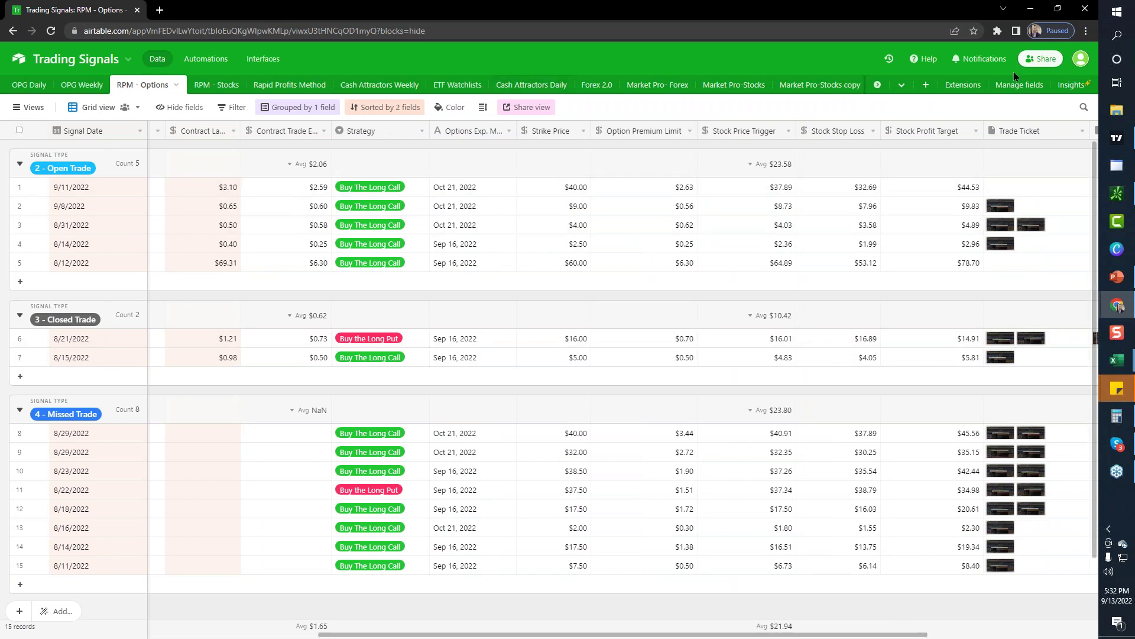
left_click(1036, 12)
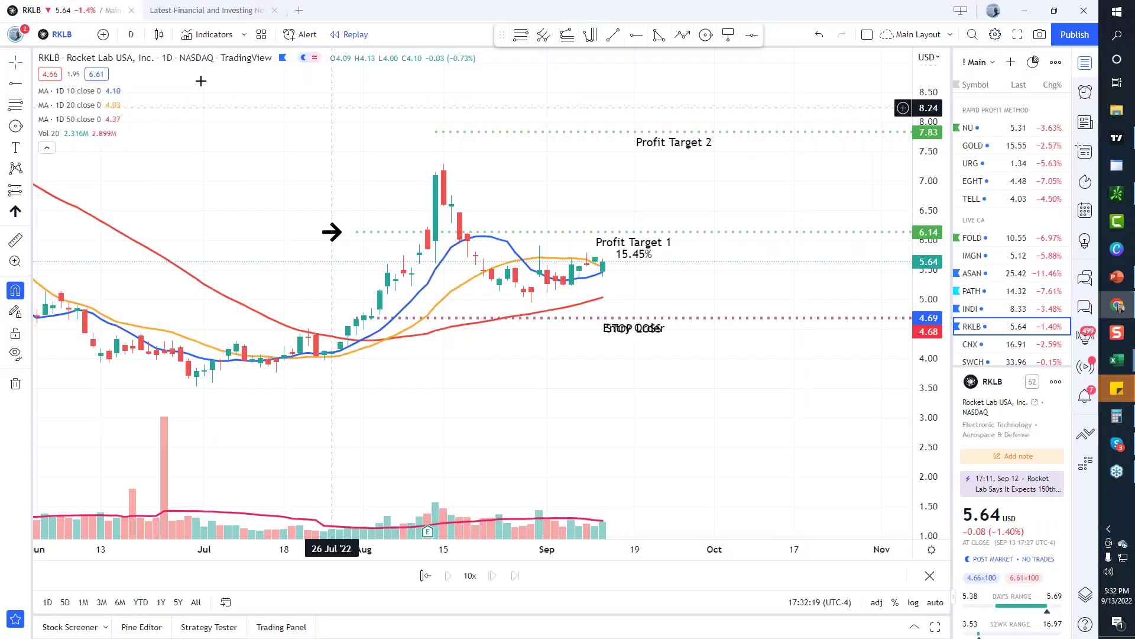
Load the GOLD (US$/OZ) TVC chart, collapse the watchlist and keep the chart window at full size.
left_click(80, 33)
type("GOLD")
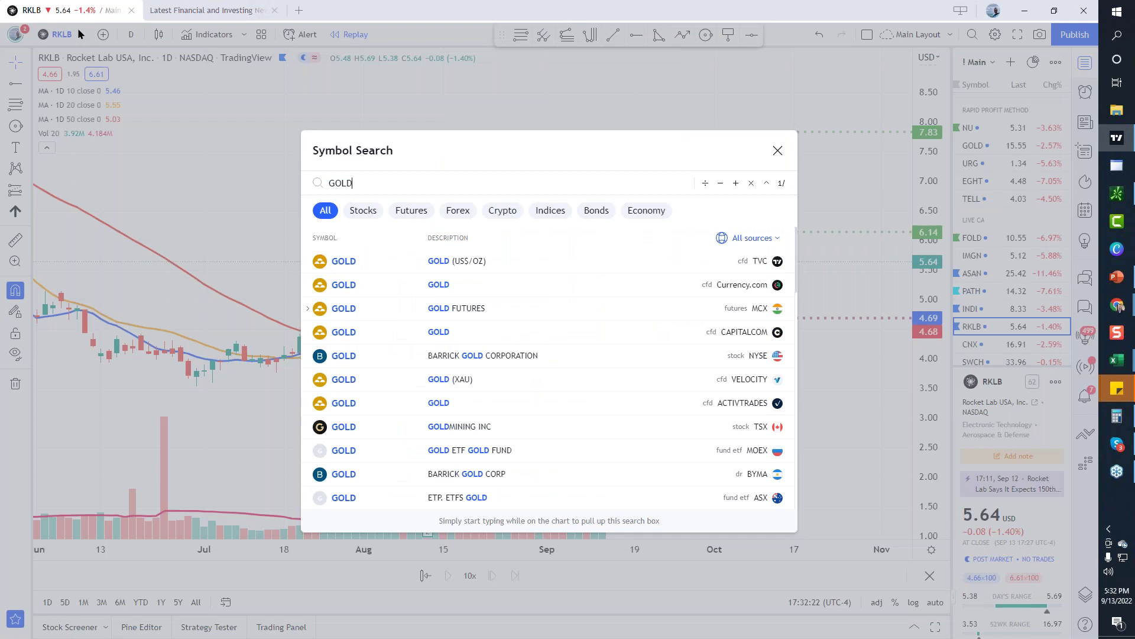
key("Return")
left_click_drag(720, 236, 715, 112)
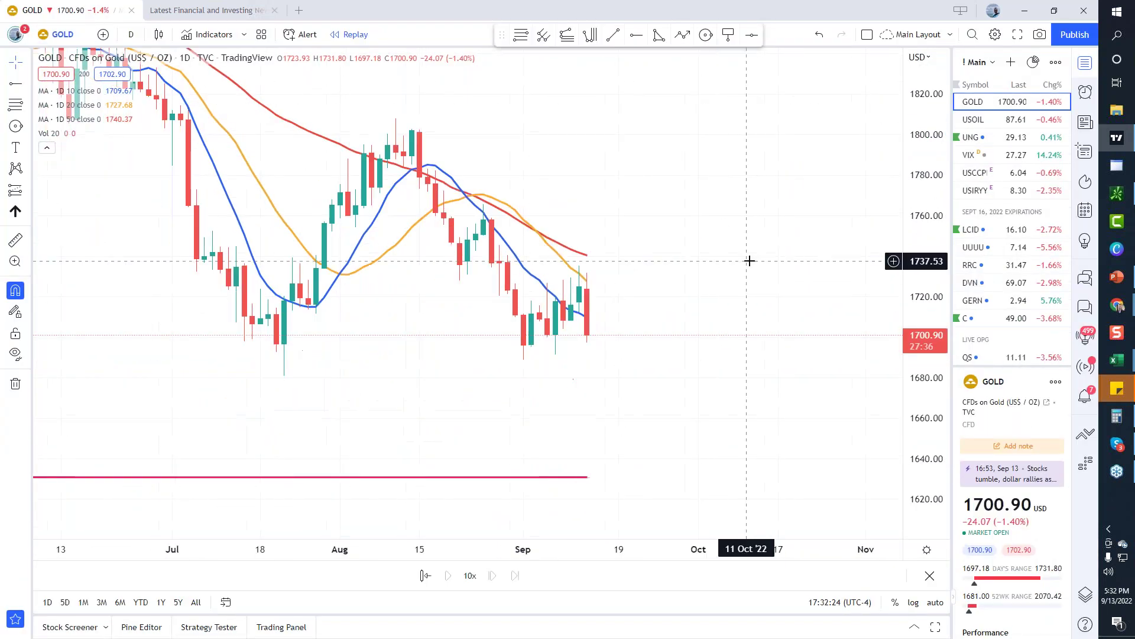
left_click(1087, 592)
left_click(1087, 592)
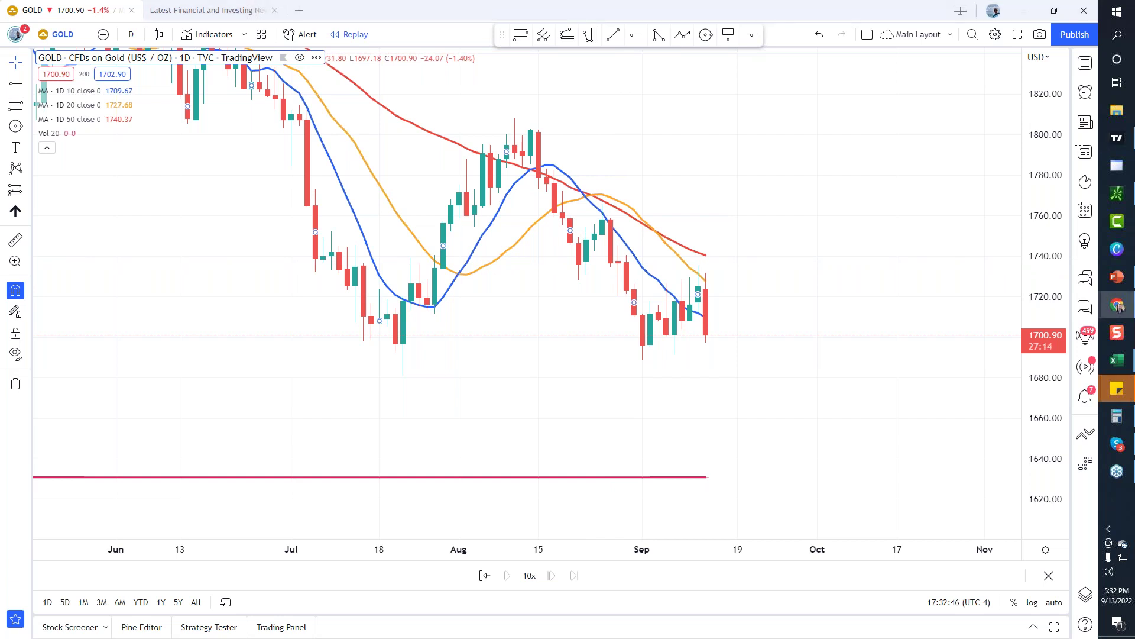
double_click(379, 17)
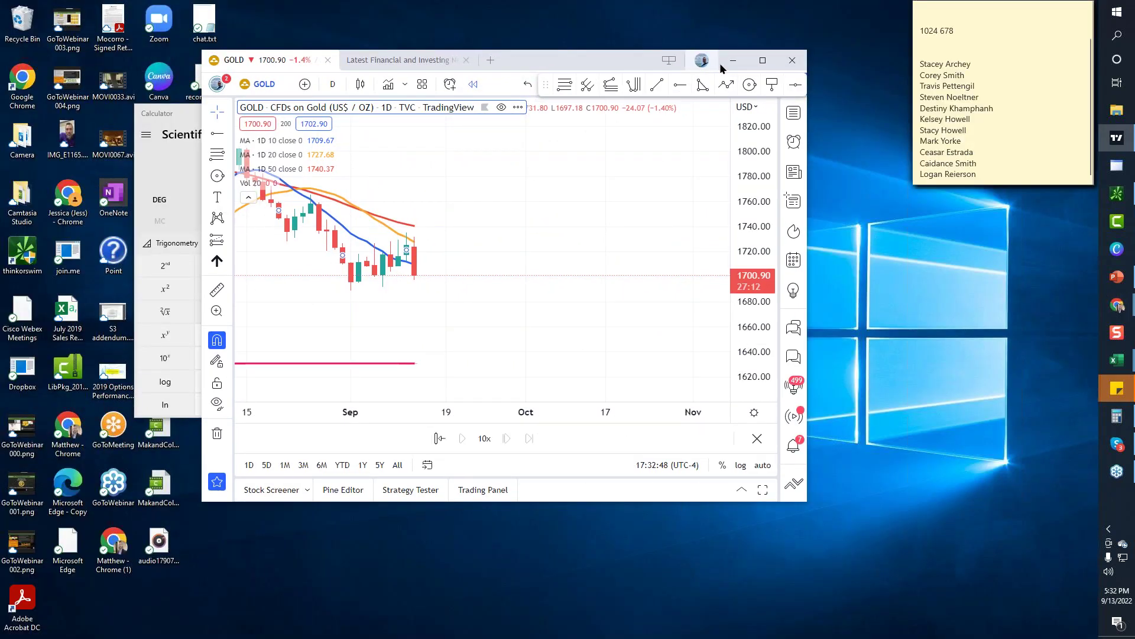
left_click(764, 61)
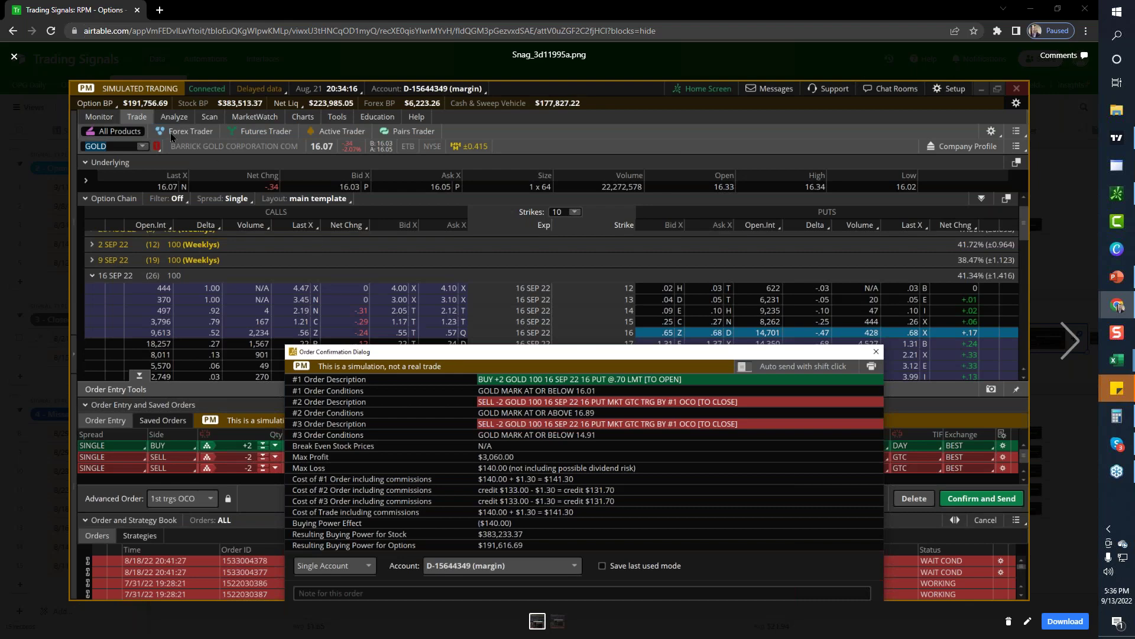
Close the GOLD put order screenshot in Airtable and open the Final Ticket image of the 8/21/2022 Barrick Gold trade.
left_click(14, 57)
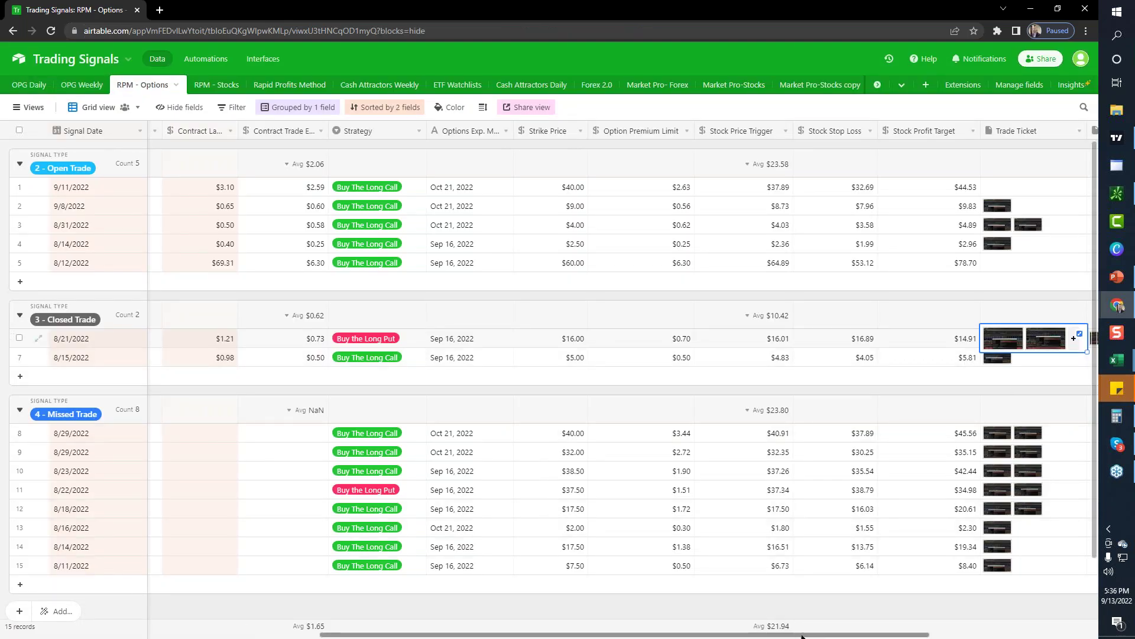
scroll(956, 391, "right", 3)
key("Right")
key("space")
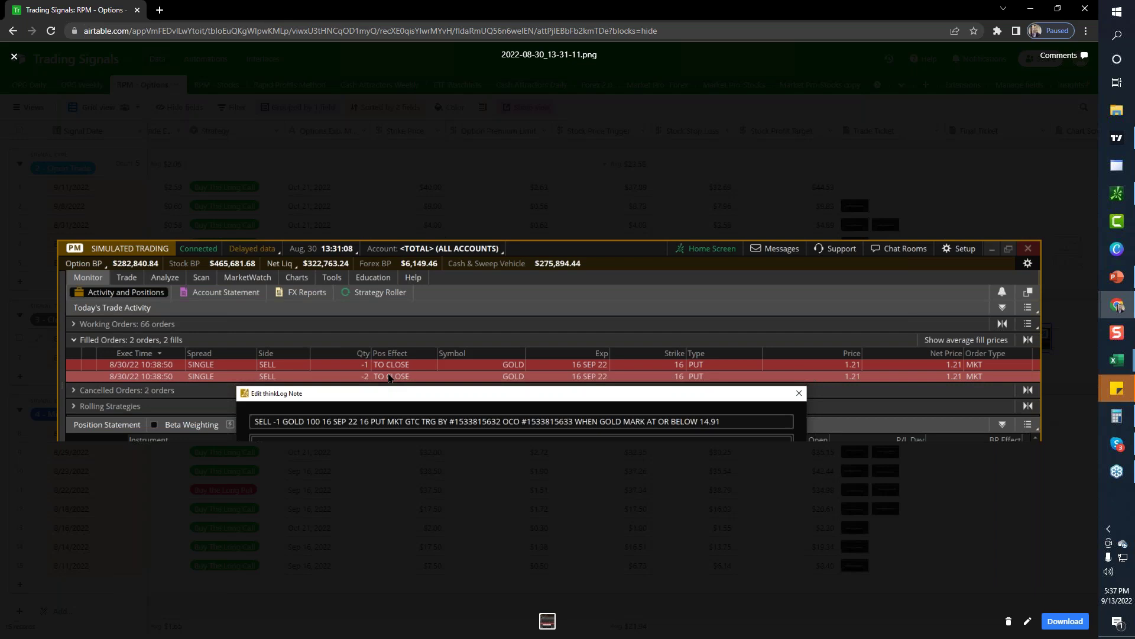
Close the GOLD final ticket, select the NU (Nu Holdings Ltd.) closed trade, and return to the TradingView GOLD chart.
left_click(14, 57)
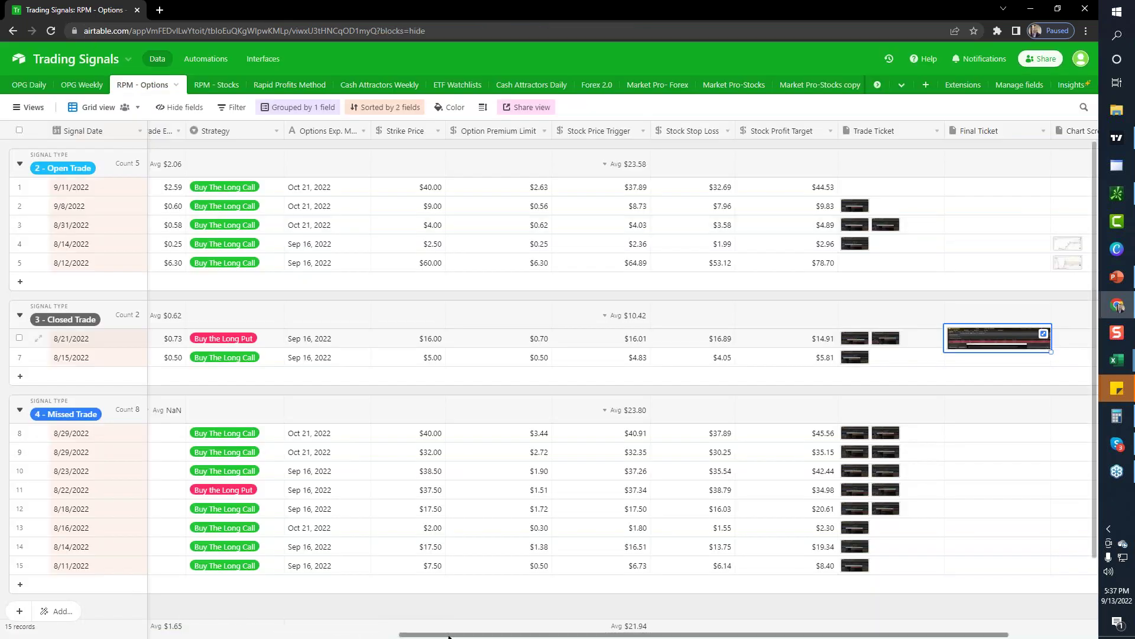
left_click_drag(449, 635, 174, 599)
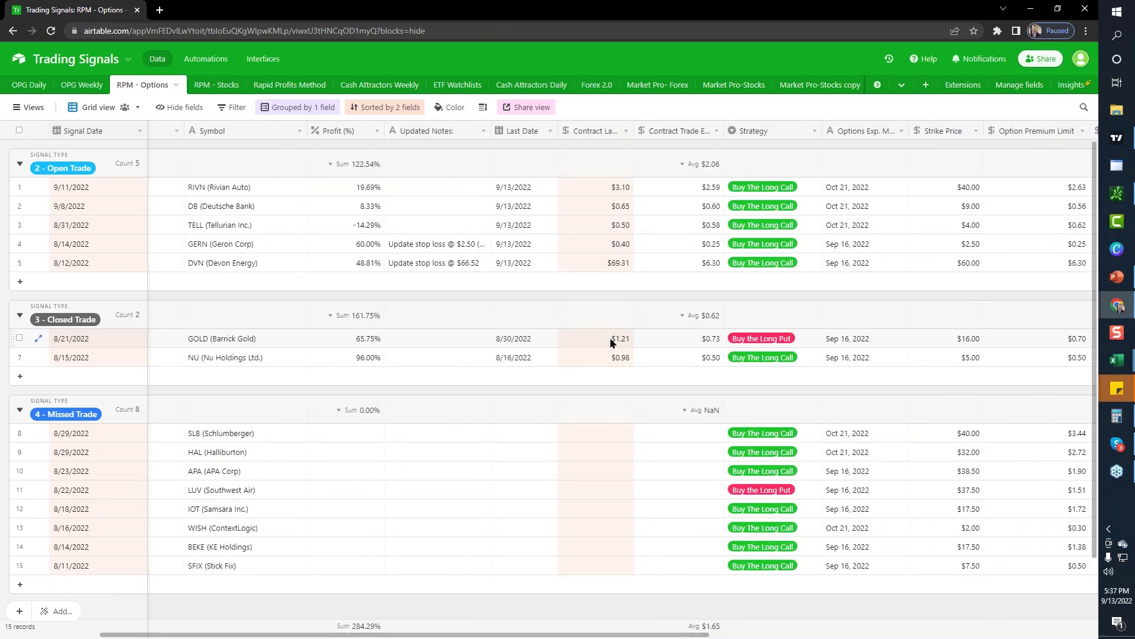
left_click(207, 360)
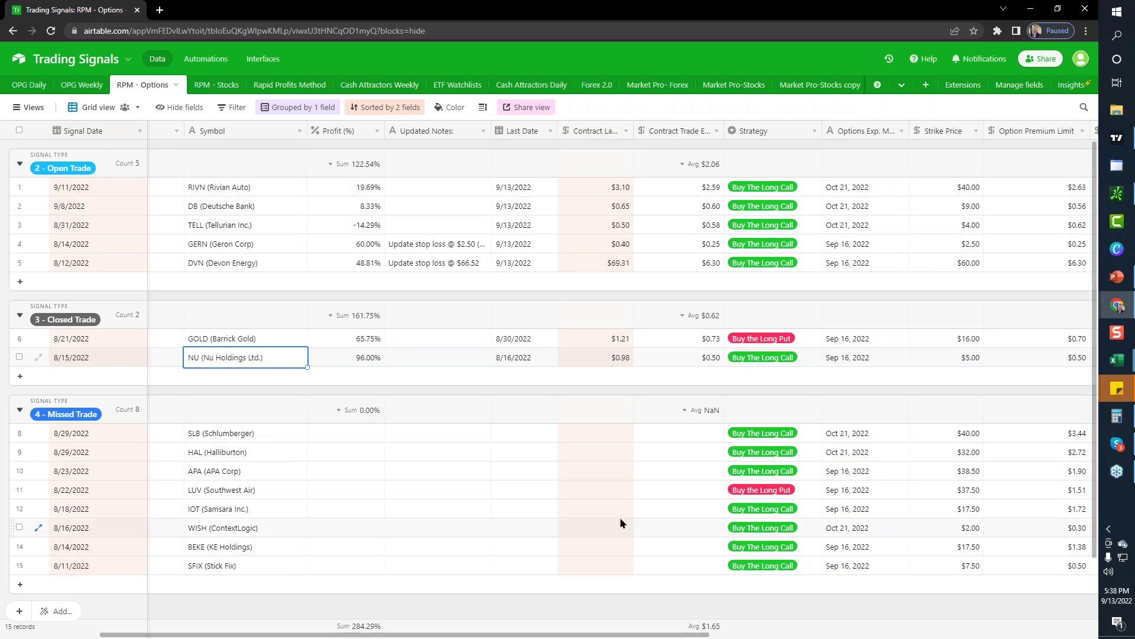
double_click(94, 19)
key("alt+Tab")
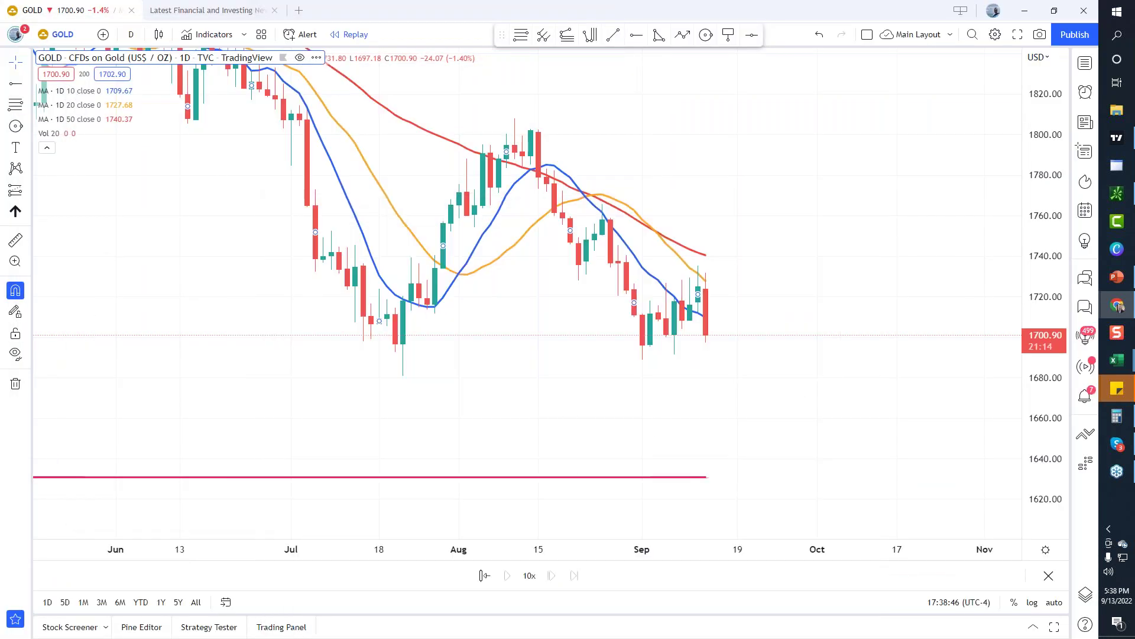
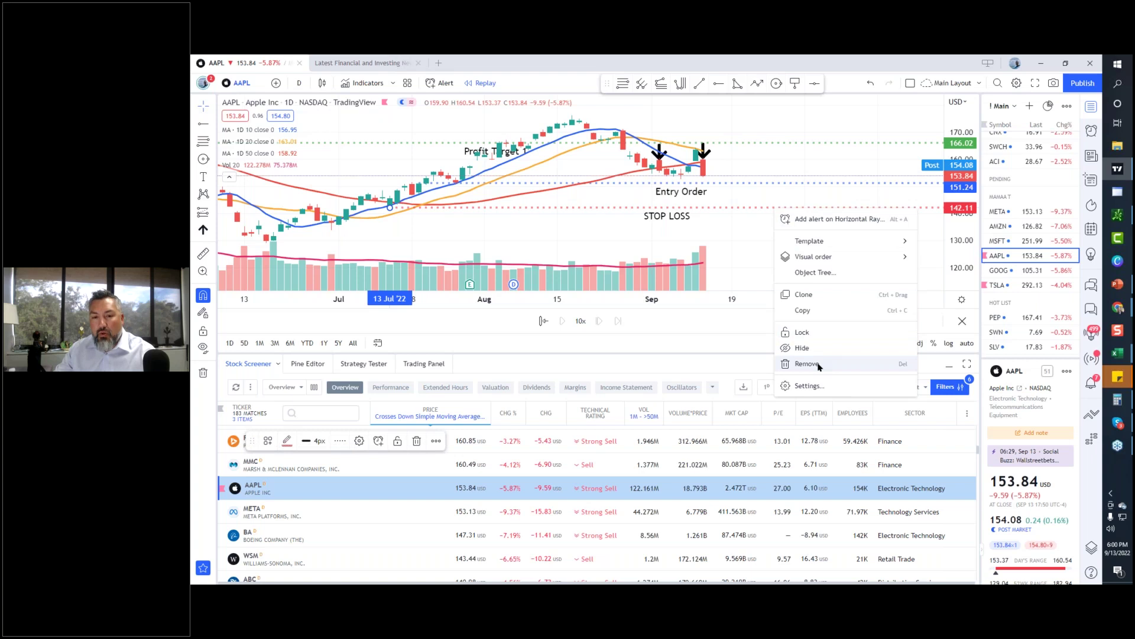
Remove the Entry Order line at 151.24 and the profit target line at 166.02 from the AAPL chart.
right_click(765, 187)
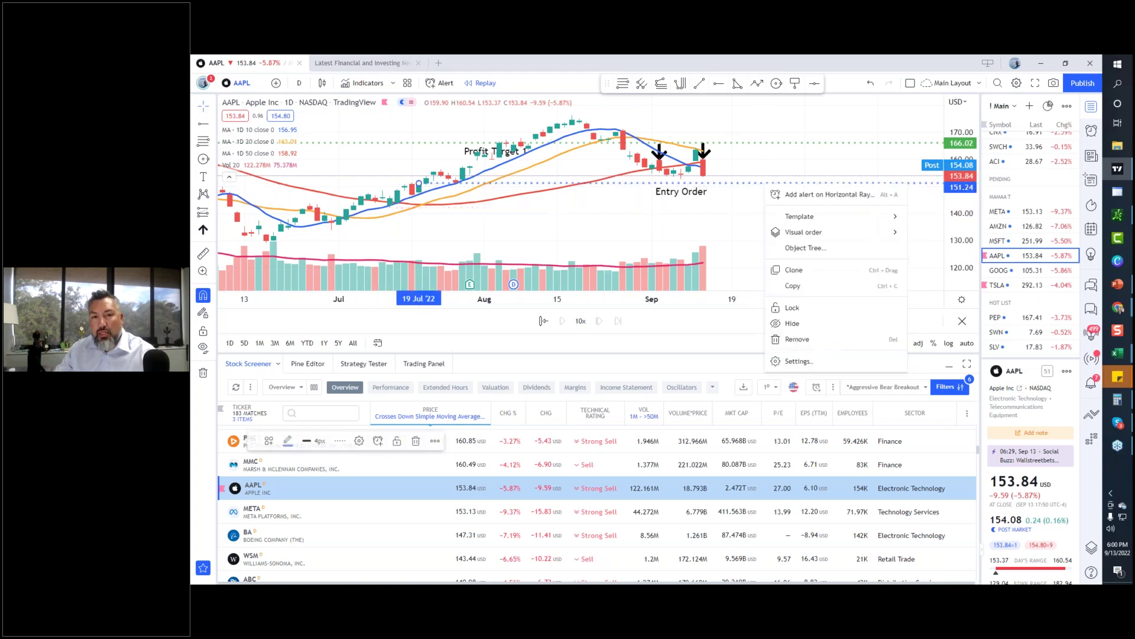
left_click(796, 339)
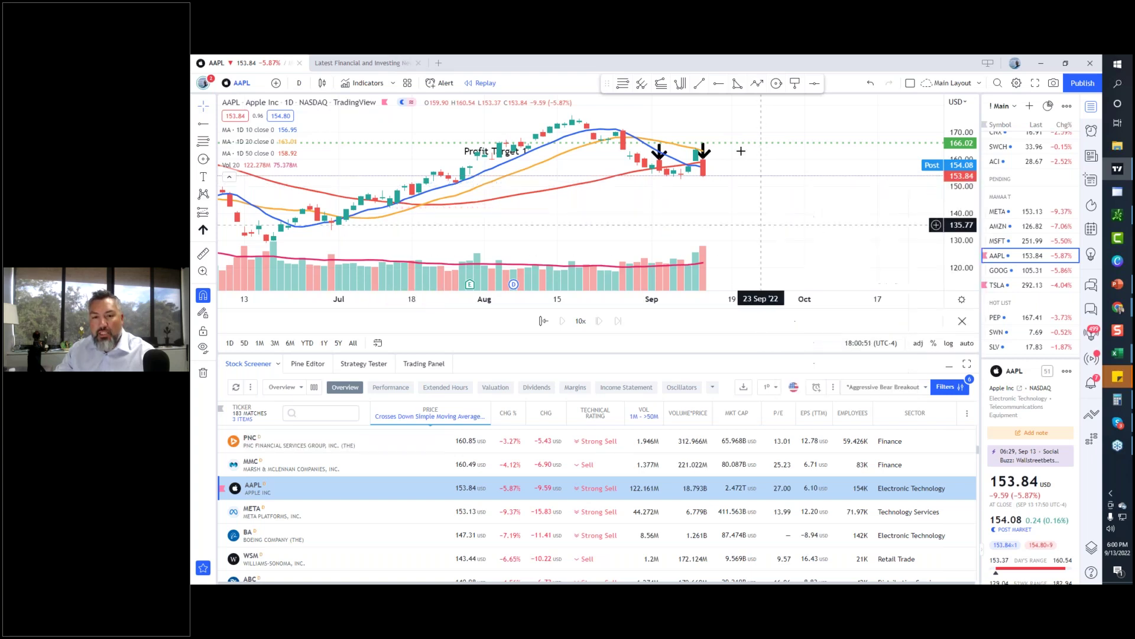
right_click(741, 144)
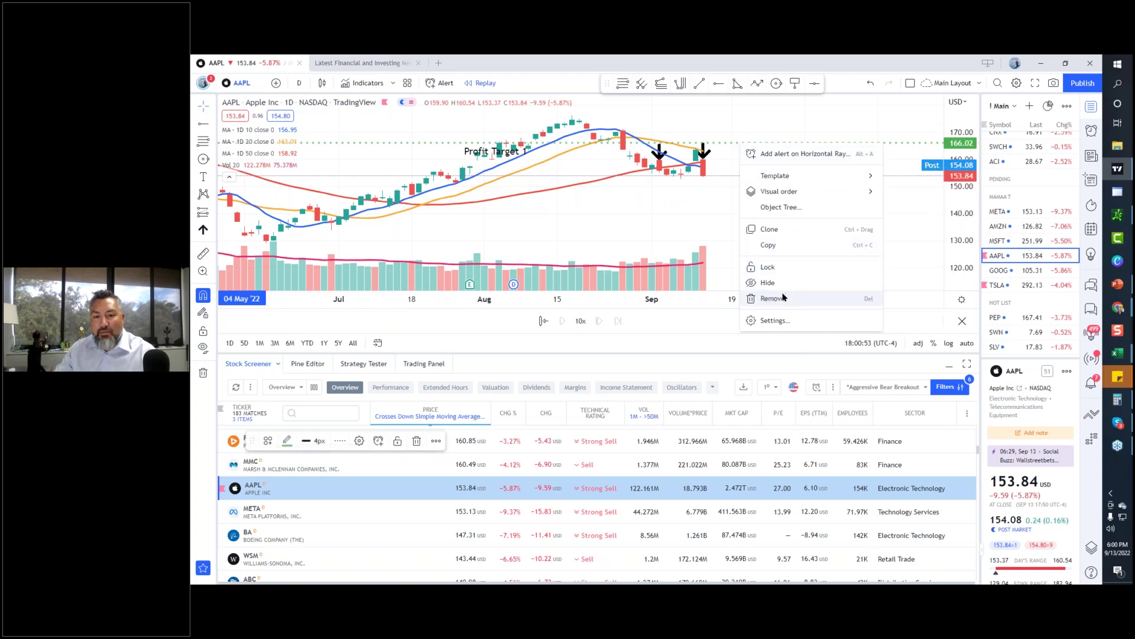
left_click(782, 297)
Remove both black down-arrow markers from the AAPL chart.
left_click_drag(720, 173, 778, 133)
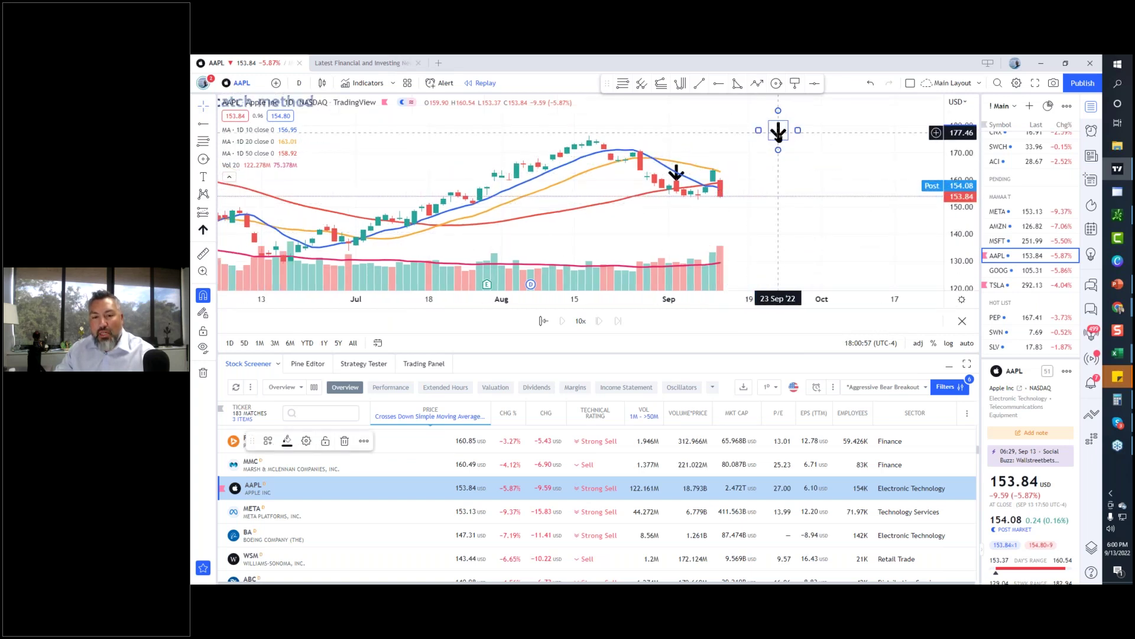
right_click(778, 134)
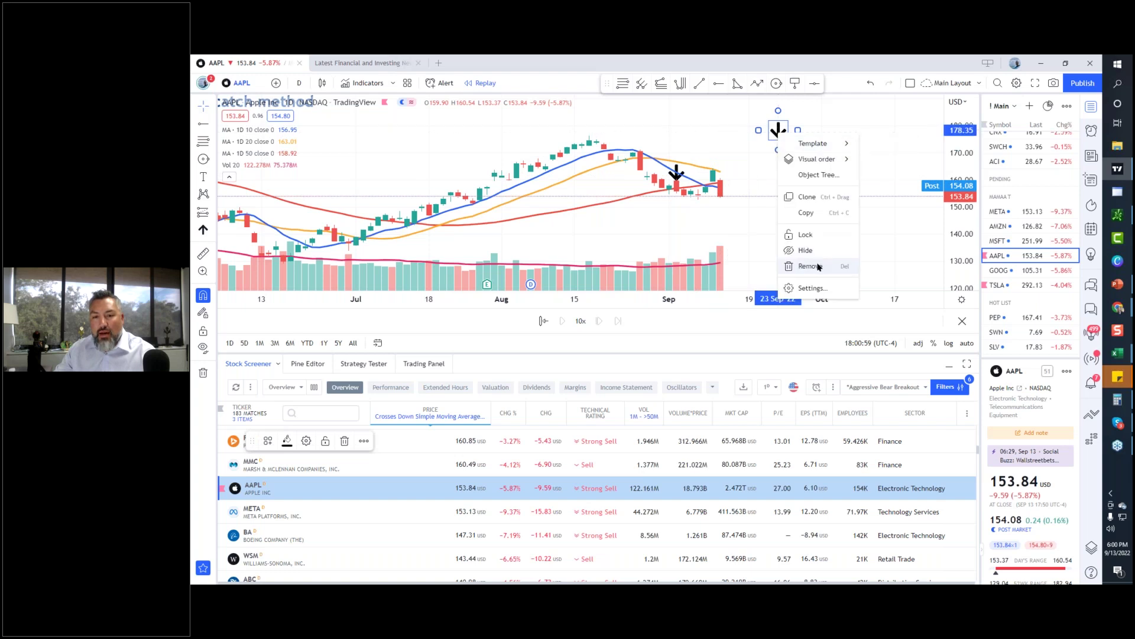
left_click(819, 267)
right_click(676, 174)
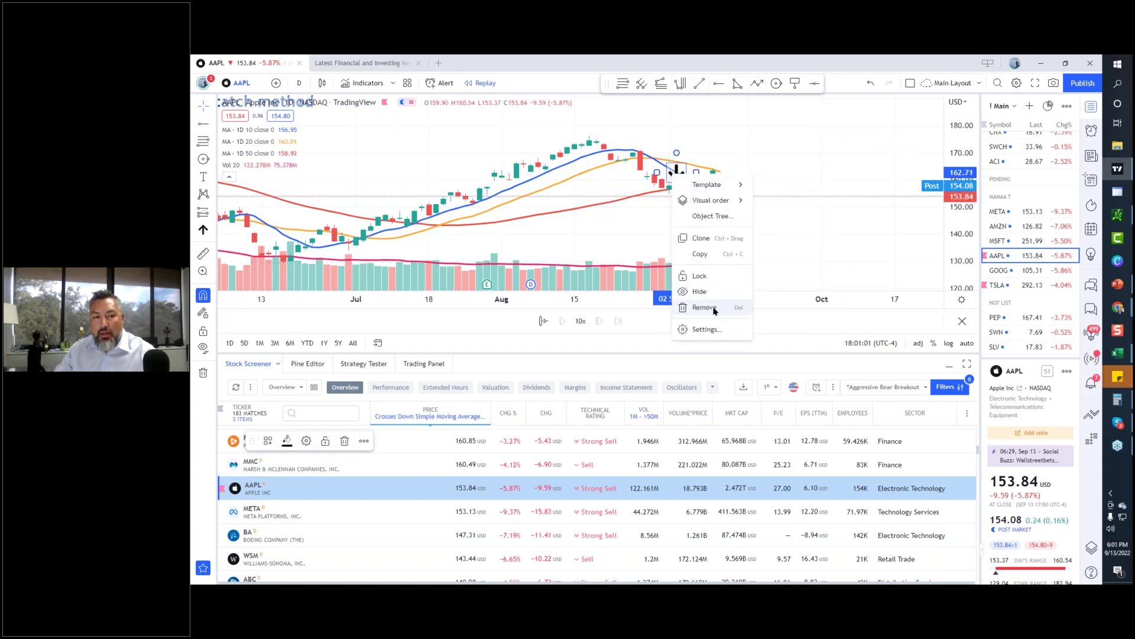
left_click(715, 308)
Collapse the stock screener to give the AAPL chart the full height, with empty space beside the latest candle.
scroll(762, 264, "down", 3)
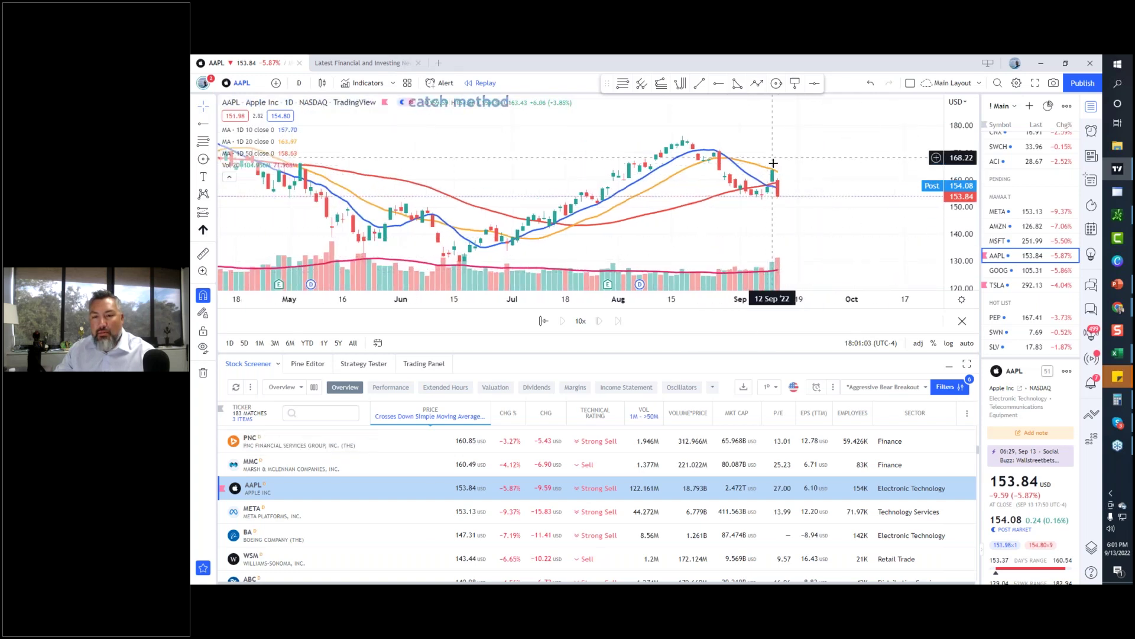
left_click(949, 371)
left_click_drag(792, 361, 619, 362)
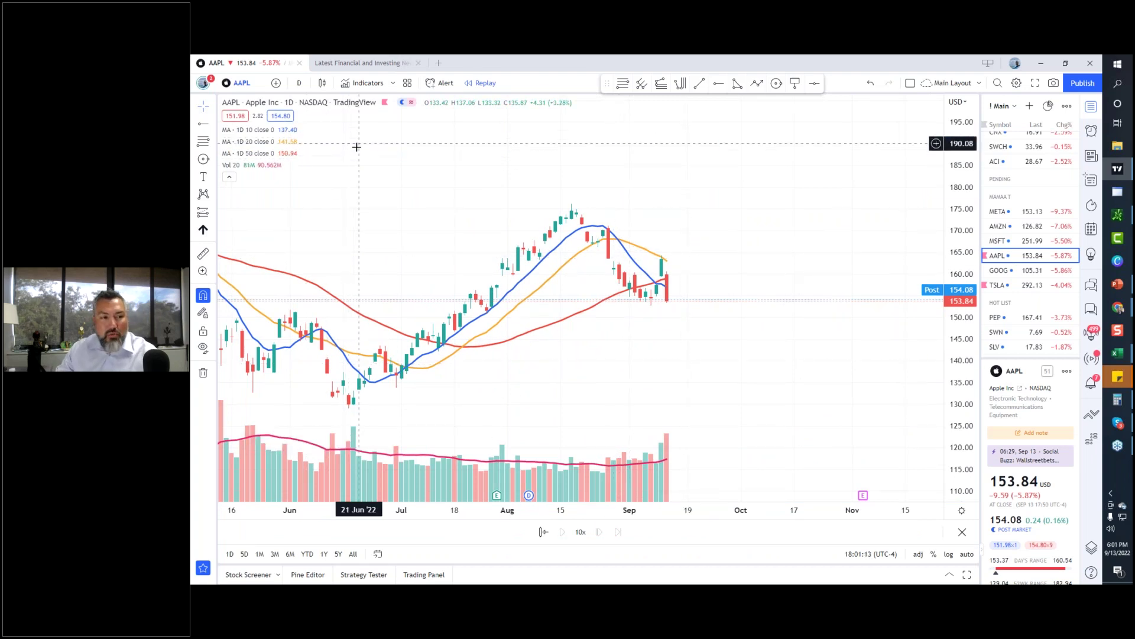
Add a horizontal ray from the 13 Sep '22 candle's low, set its price to 153.36 and apply the Entry Order template.
left_click(667, 303)
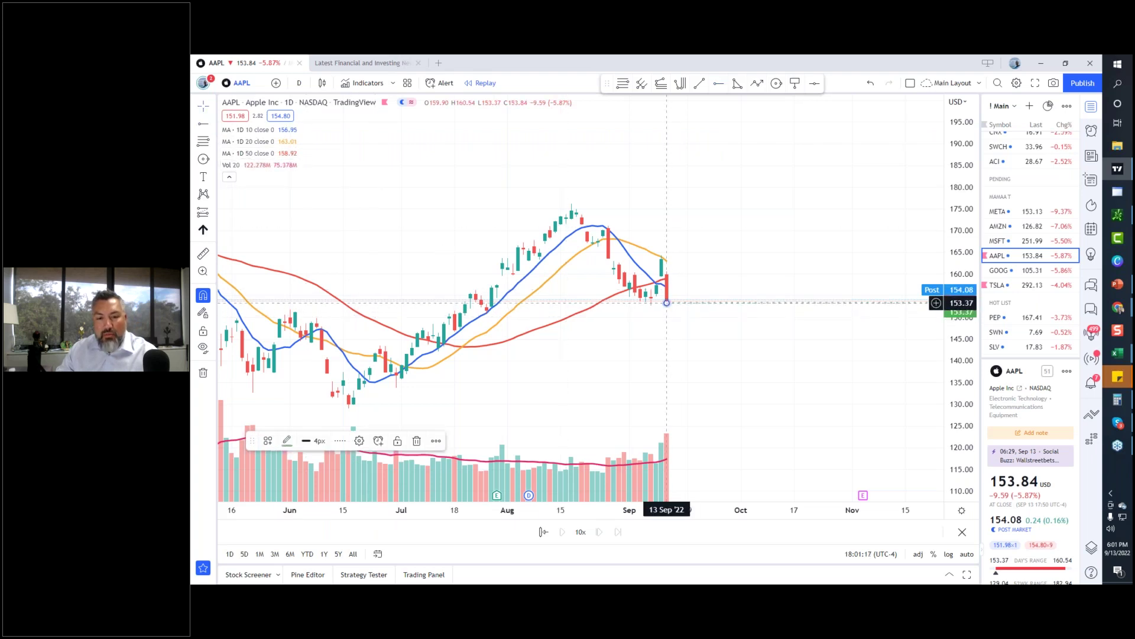
double_click(666, 304)
left_click(644, 291)
left_click(663, 325)
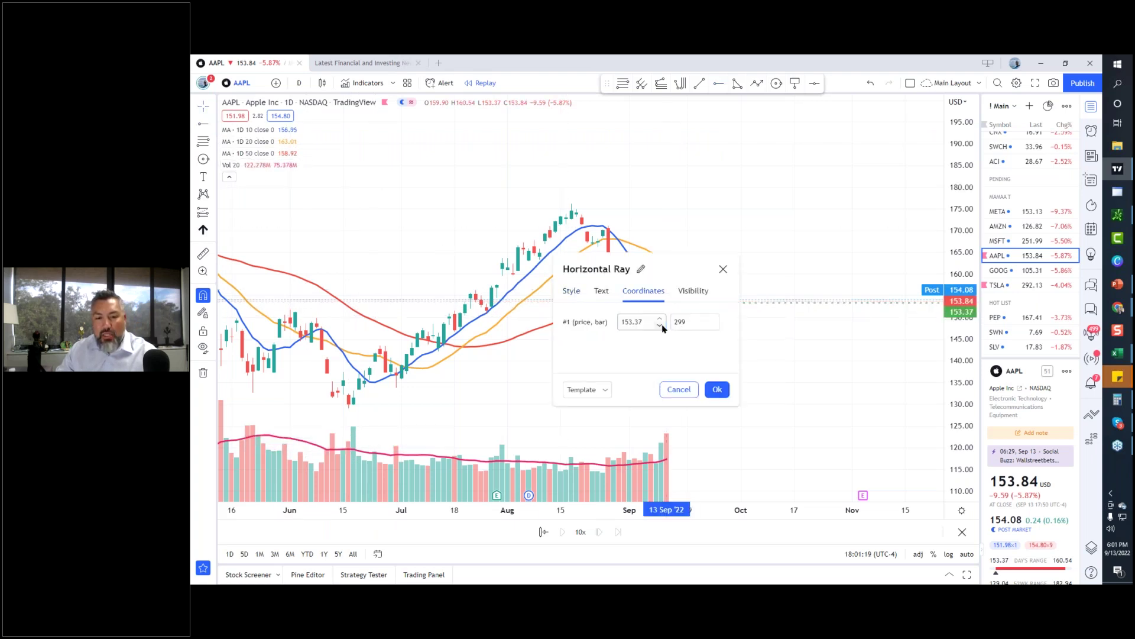
left_click(588, 390)
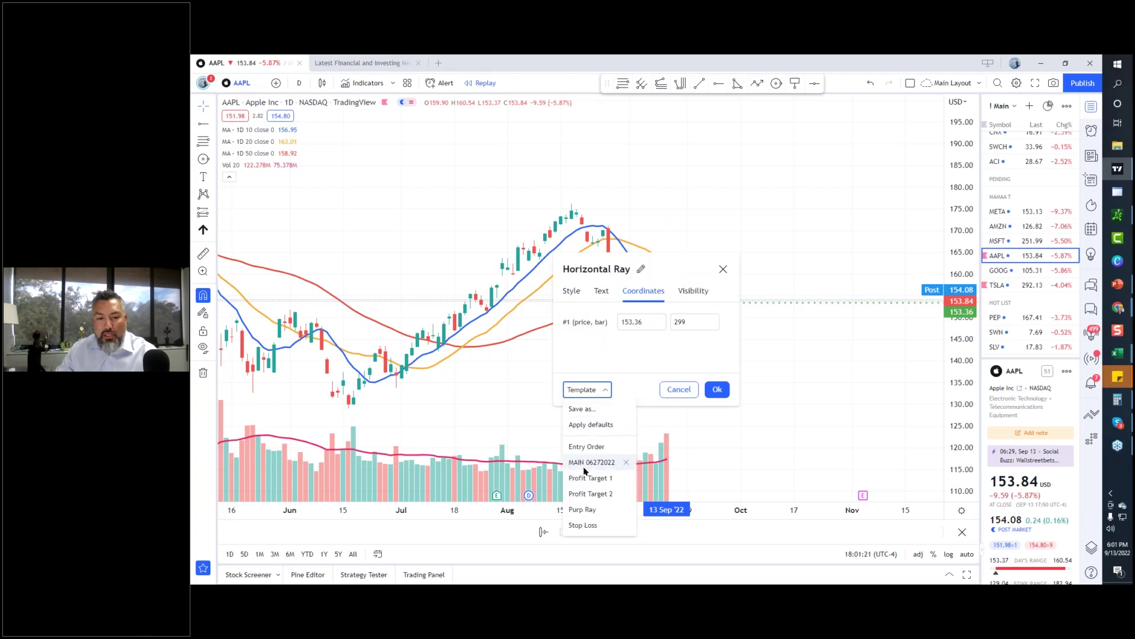
left_click(593, 447)
left_click(717, 389)
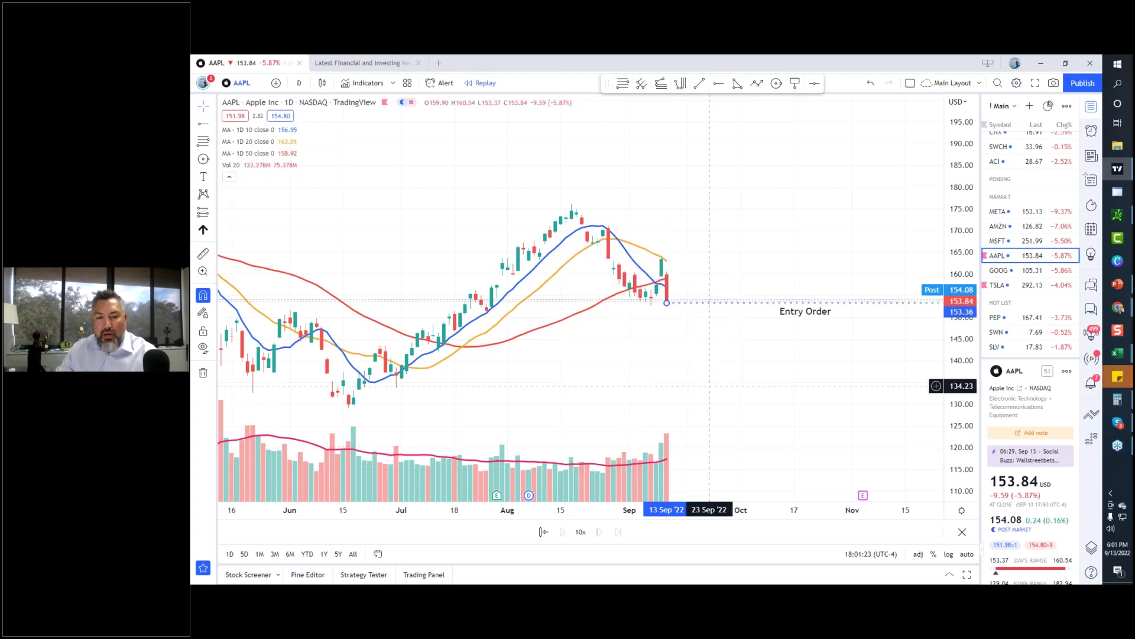
Add a horizontal ray from the 12 Sep '22 candle's high, set its price to 164.27 and apply the Stop Loss template.
scroll(598, 395, "up", 2)
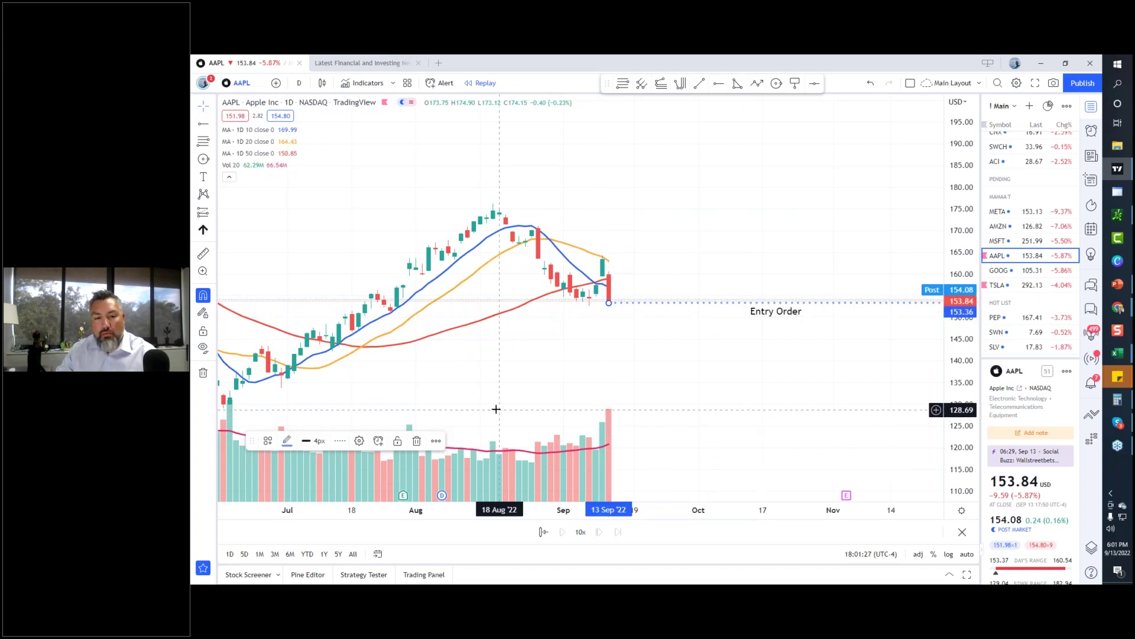
left_click(219, 225)
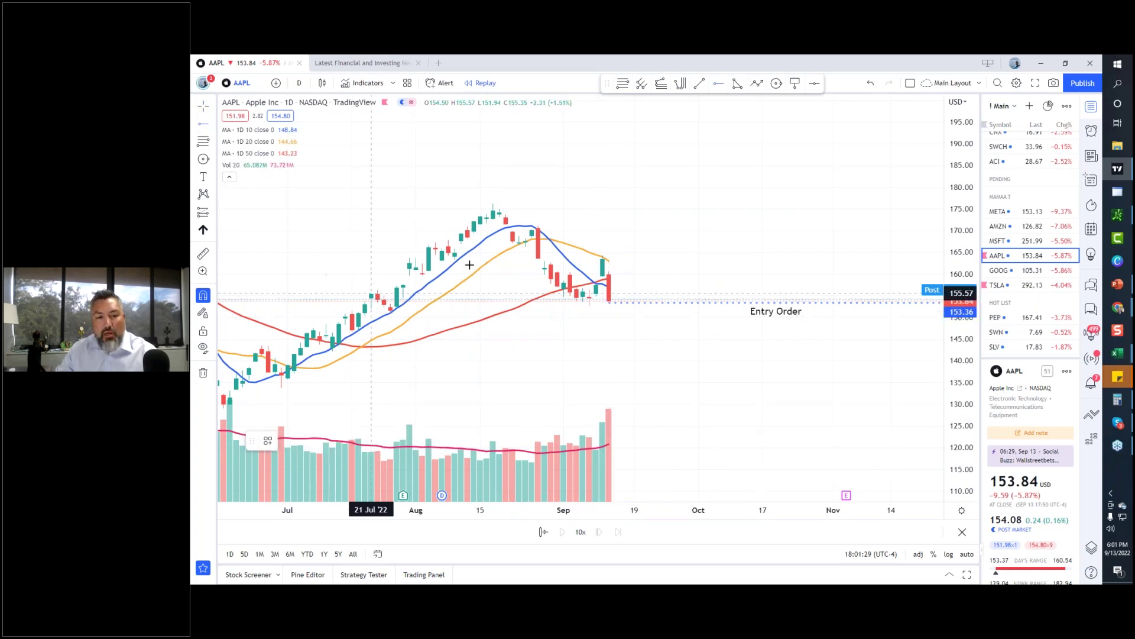
left_click(603, 255)
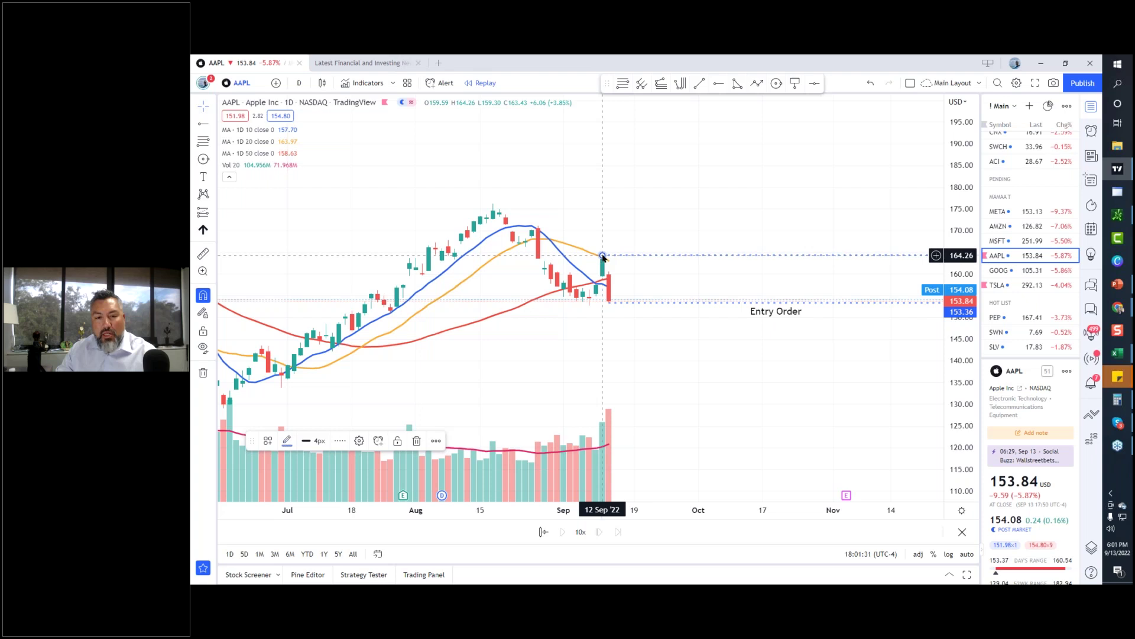
double_click(602, 255)
left_click(660, 321)
left_click(572, 292)
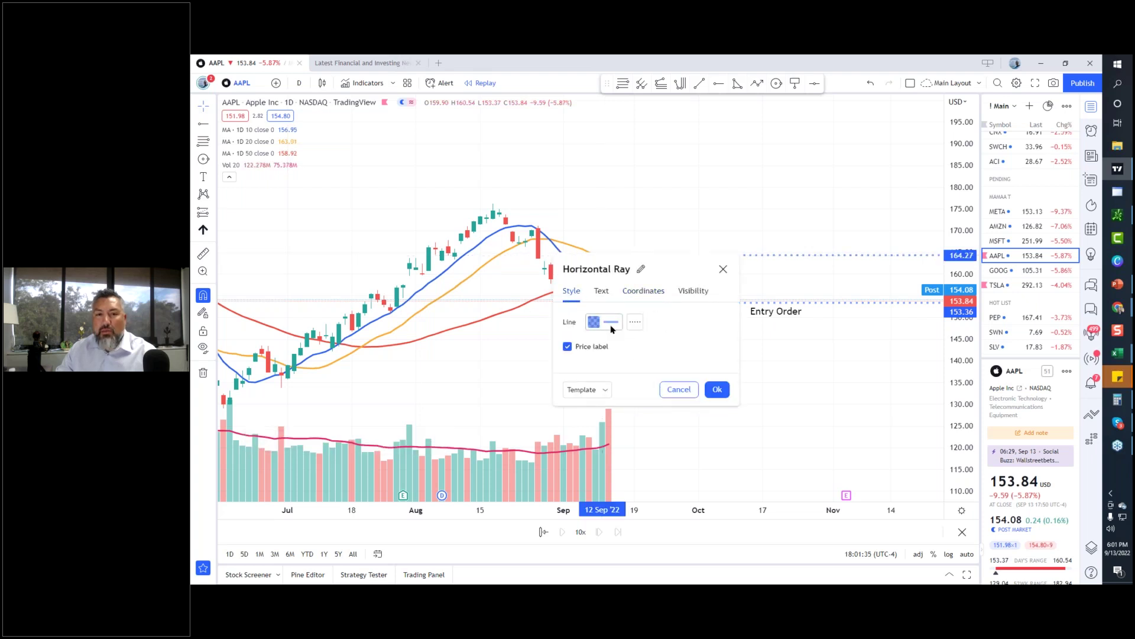
left_click(599, 389)
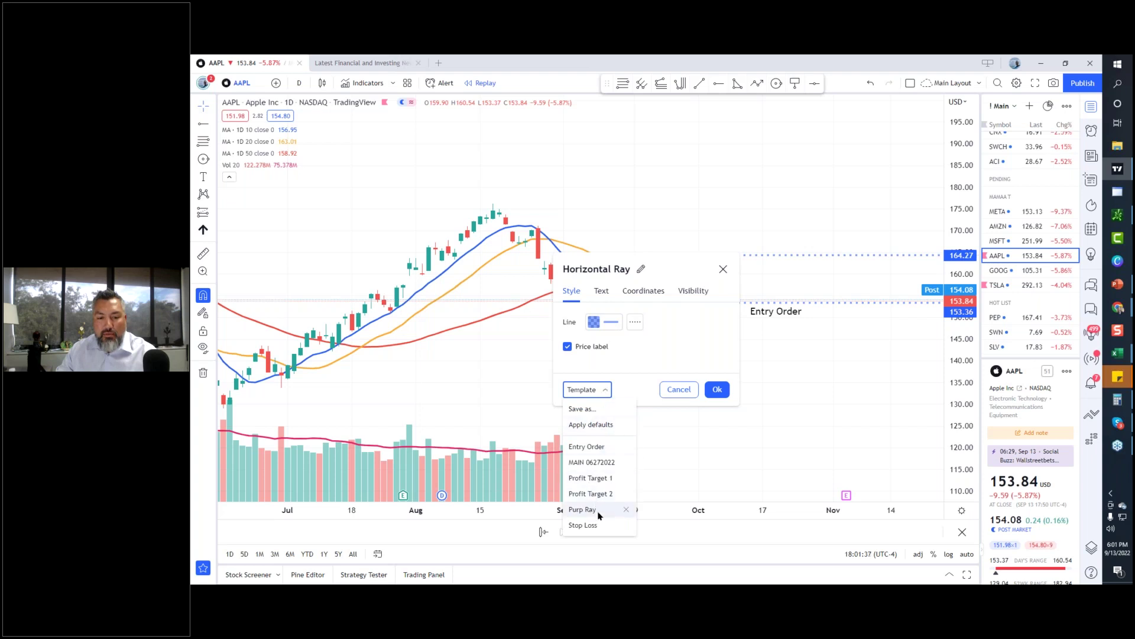
left_click(594, 526)
left_click(717, 389)
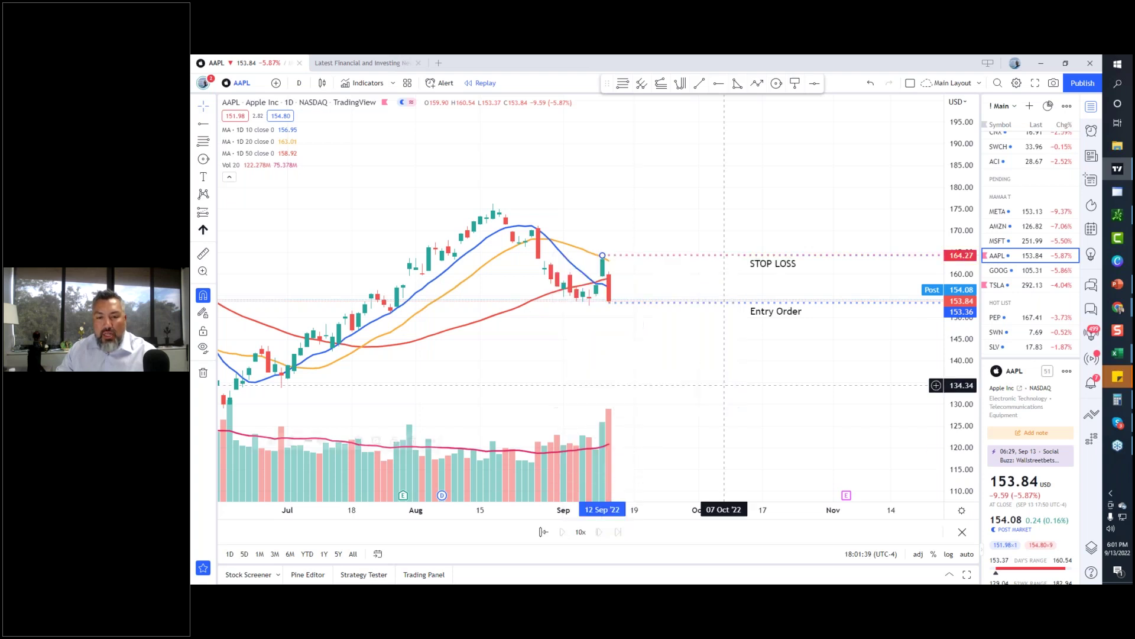
Add a horizontal ray from the 13 Jul '22 candle, set its price to 142.13 and apply the Profit Target 1 template.
scroll(682, 376, "down", 2)
scroll(730, 398, "up", 5)
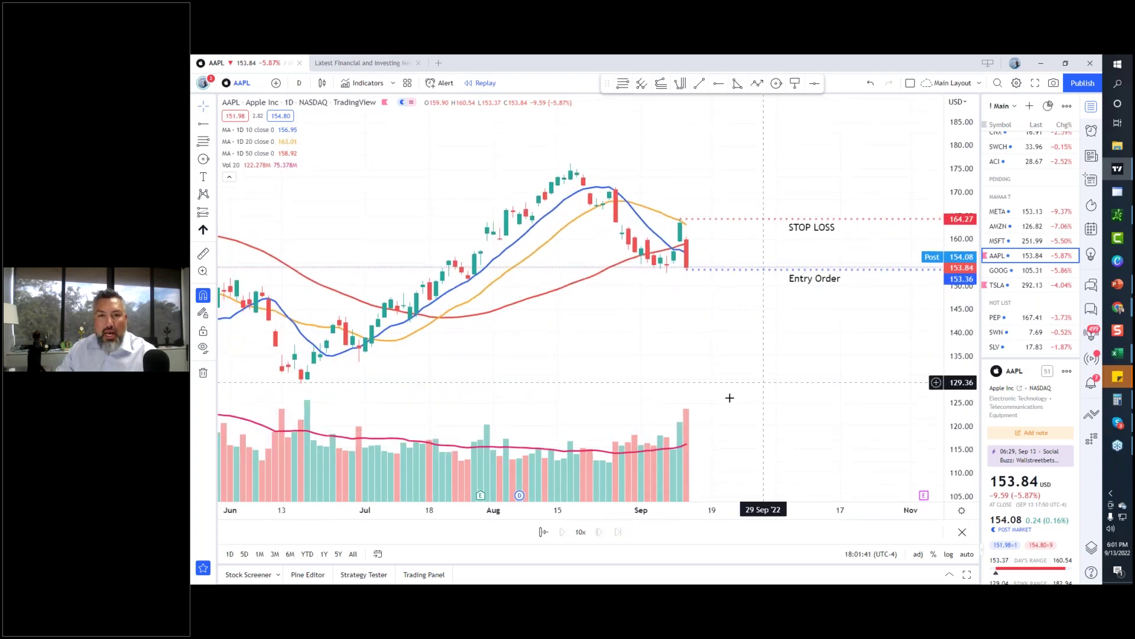
scroll(679, 385, "left", 3)
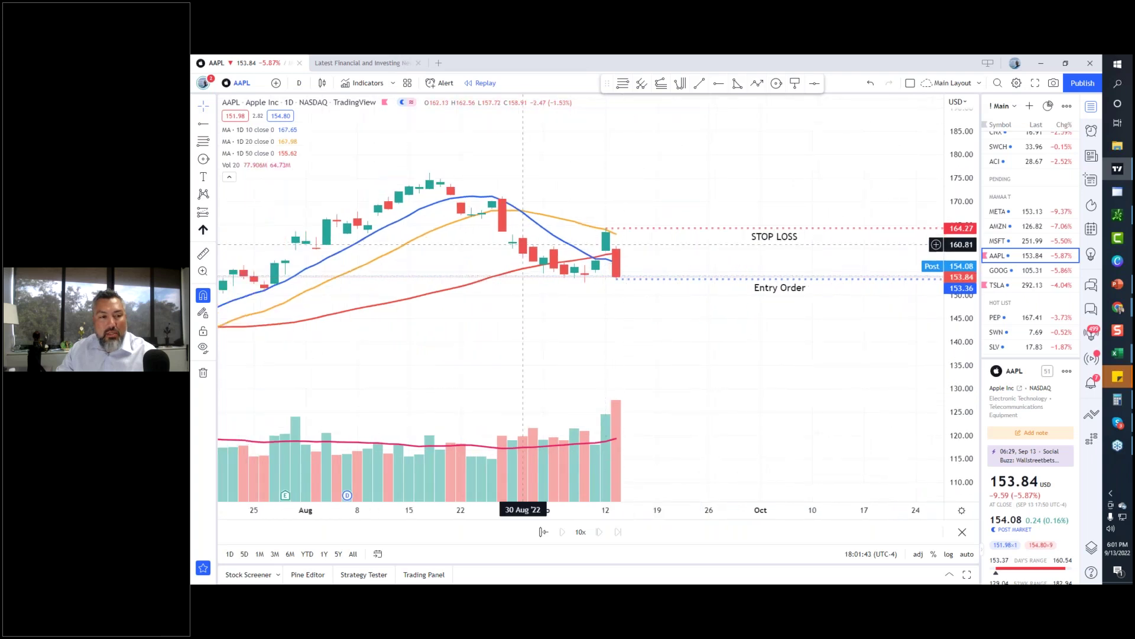
scroll(379, 325, "left", 3)
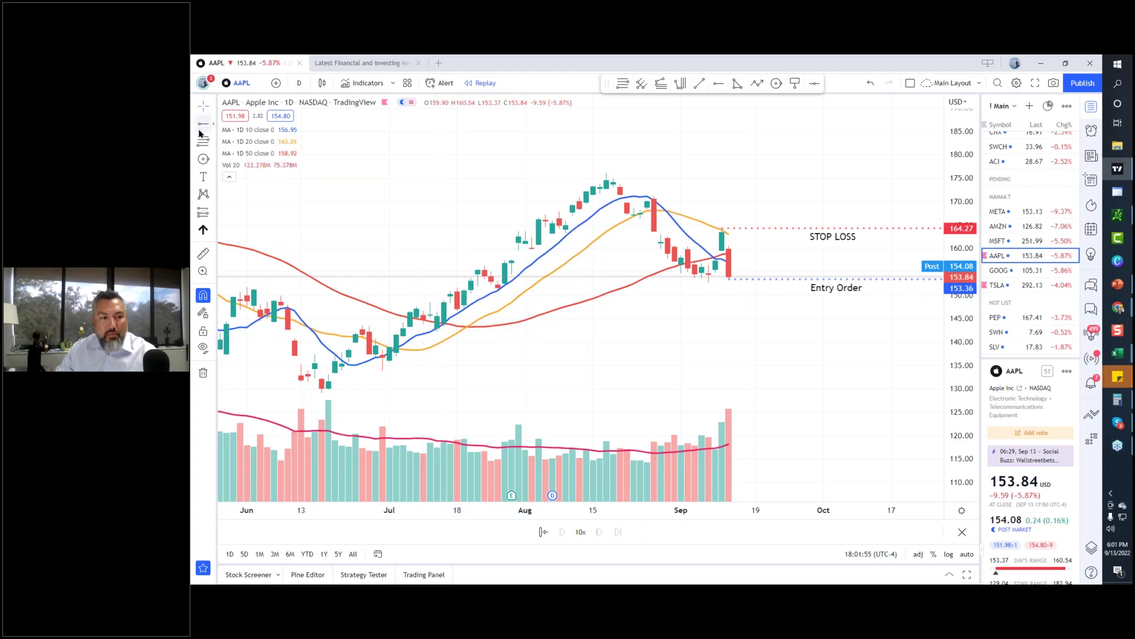
left_click(436, 332)
double_click(436, 331)
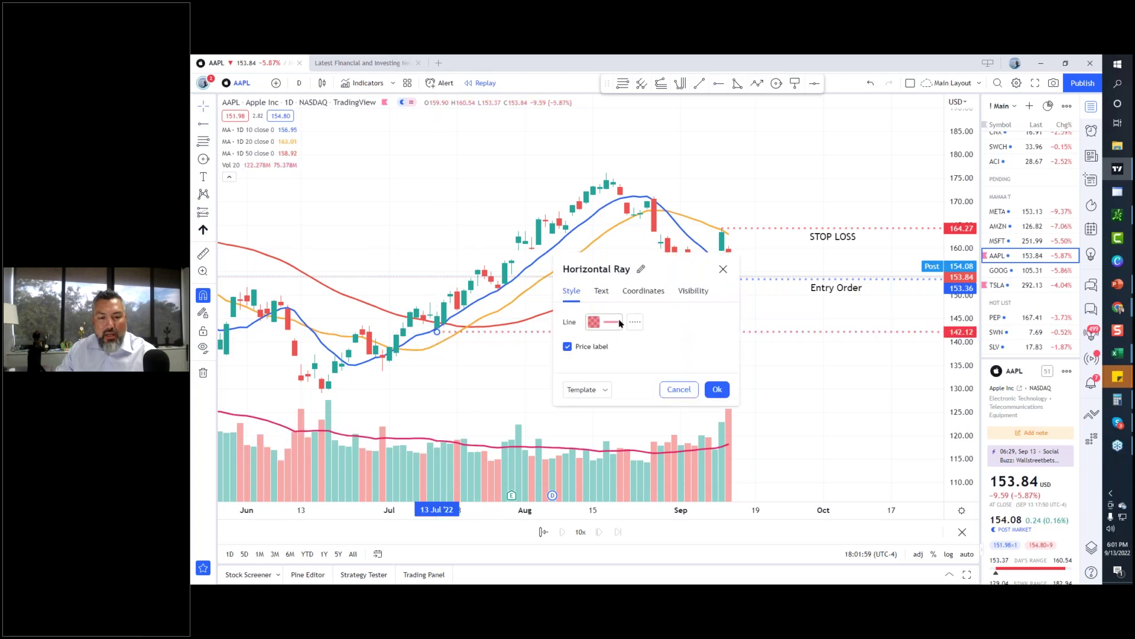
left_click(643, 291)
left_click(661, 319)
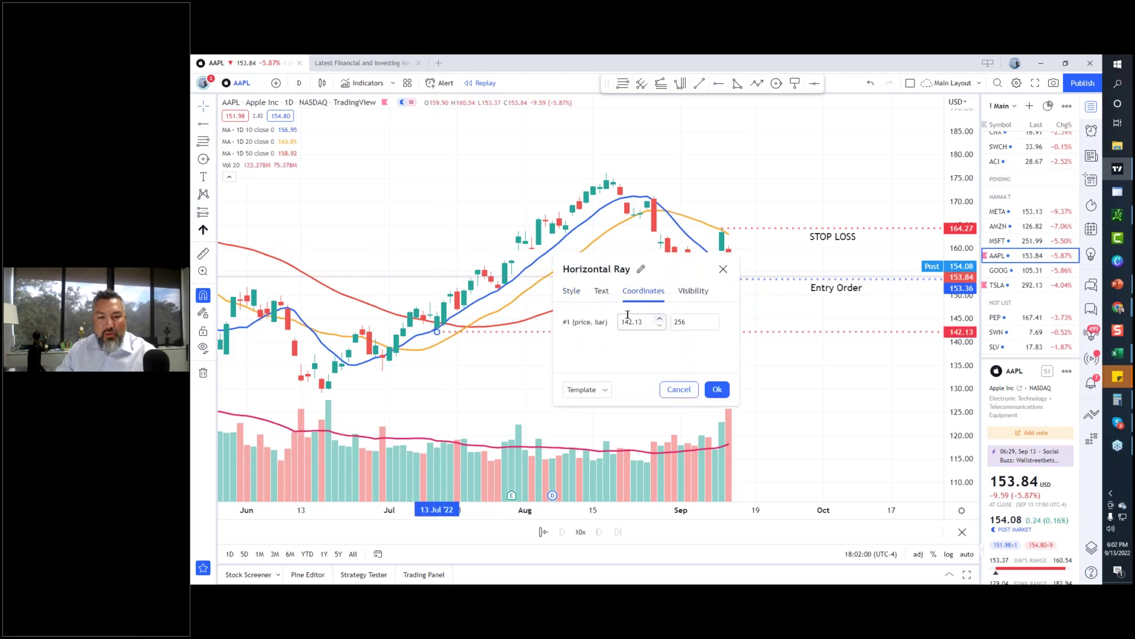
left_click(572, 291)
left_click(585, 389)
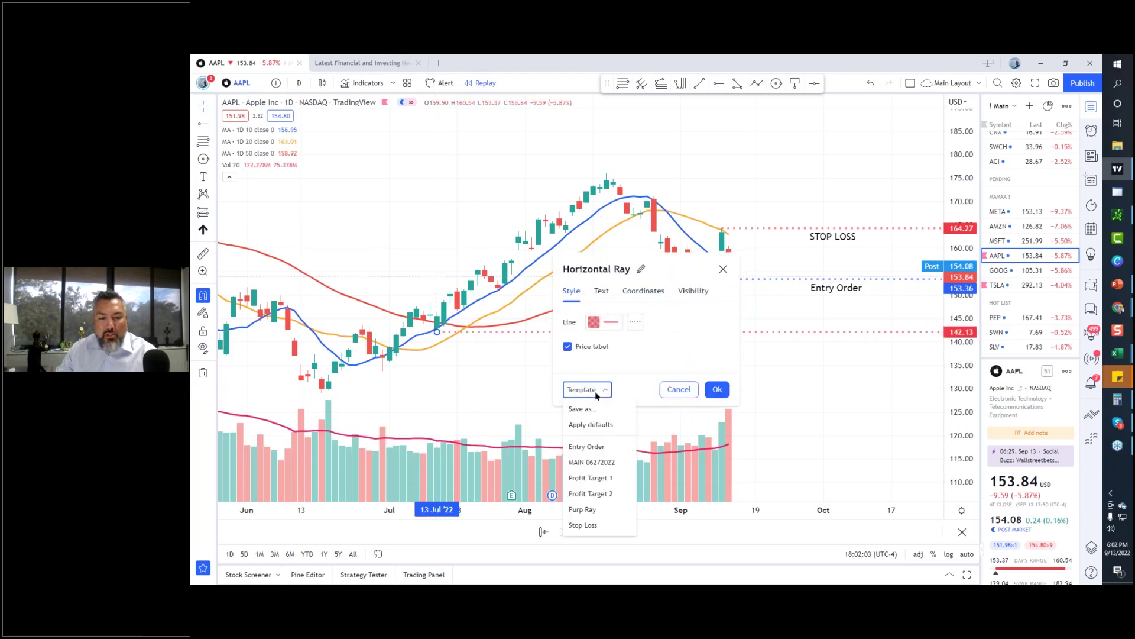
left_click(590, 478)
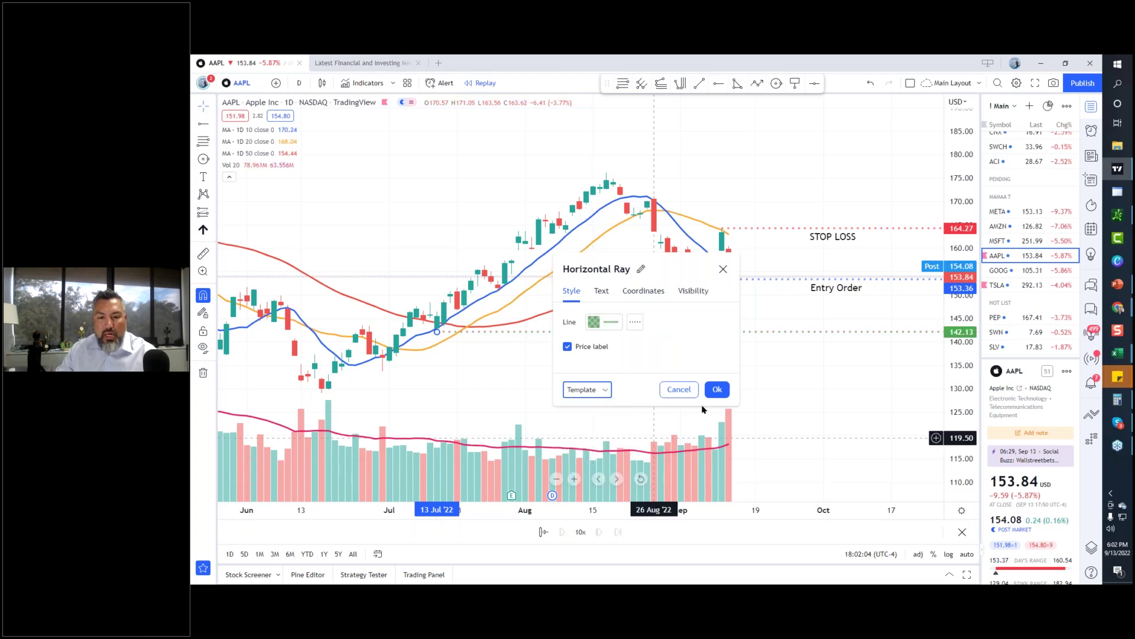
left_click(717, 390)
left_click_drag(960, 385, 961, 367)
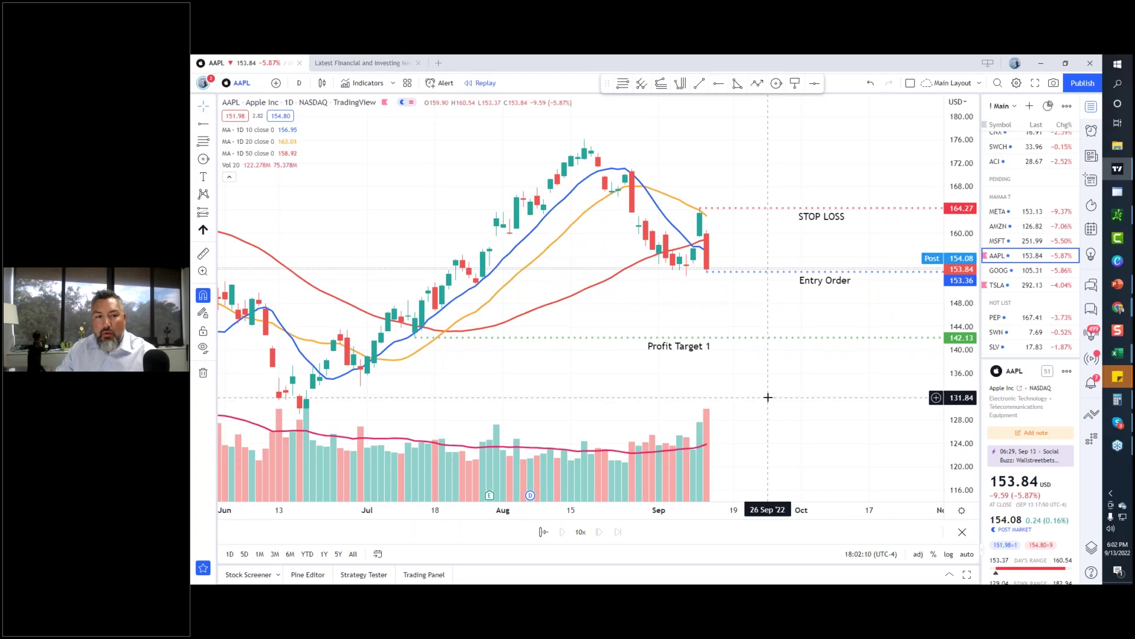
Minimize TradingView, switch to the thinkorswim simulated trading platform and open its trade page.
left_click(1040, 63)
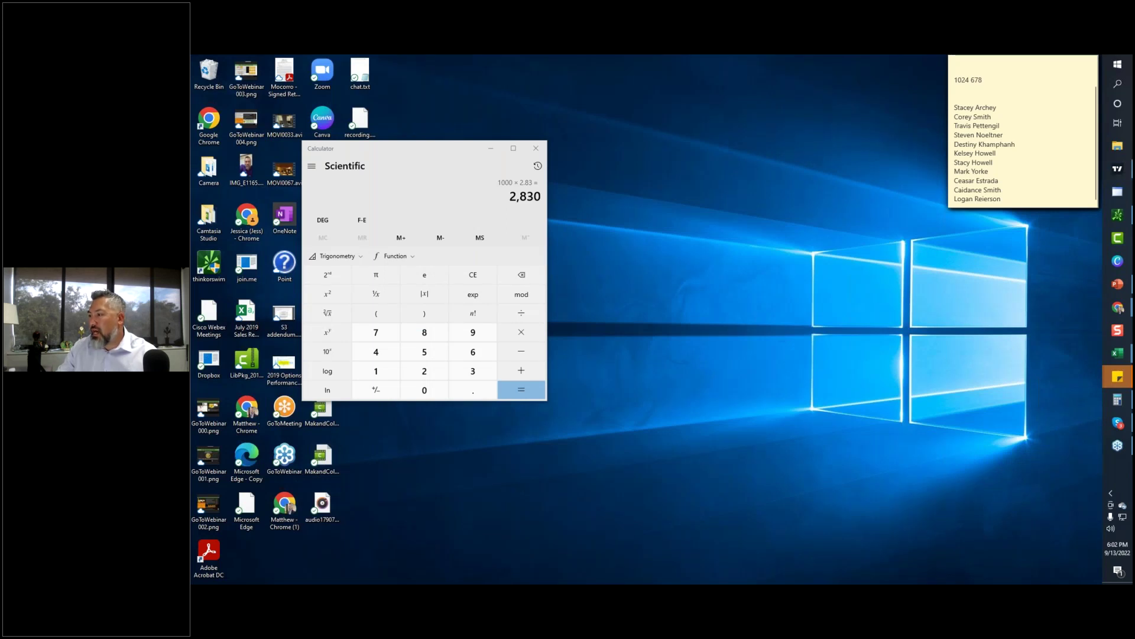
left_click(1117, 215)
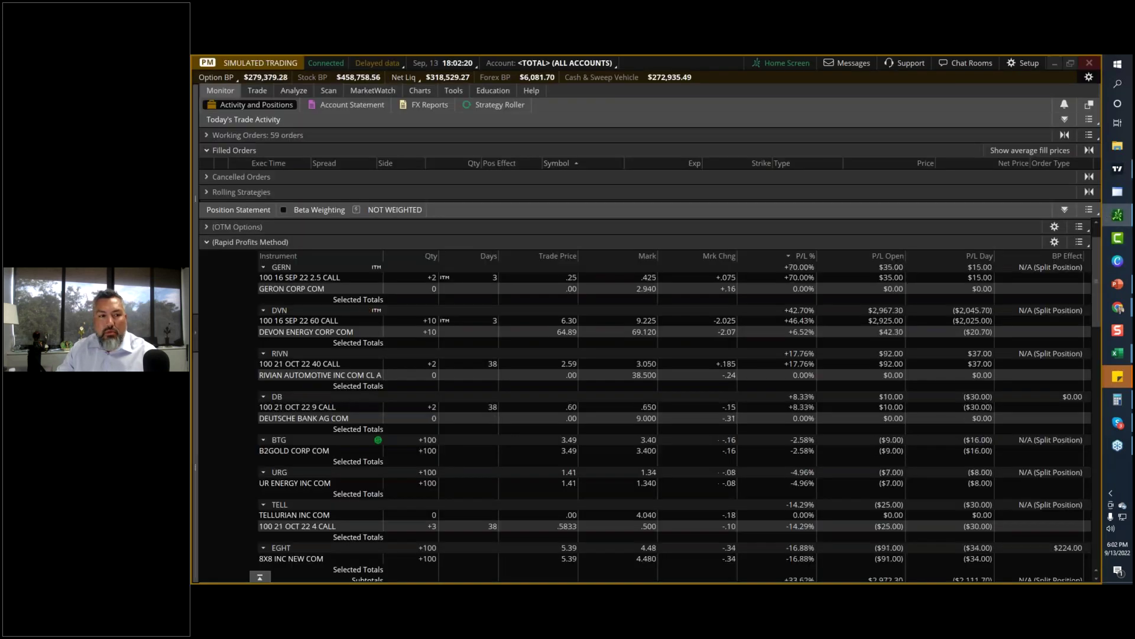
left_click(256, 91)
left_click(223, 120)
type("A")
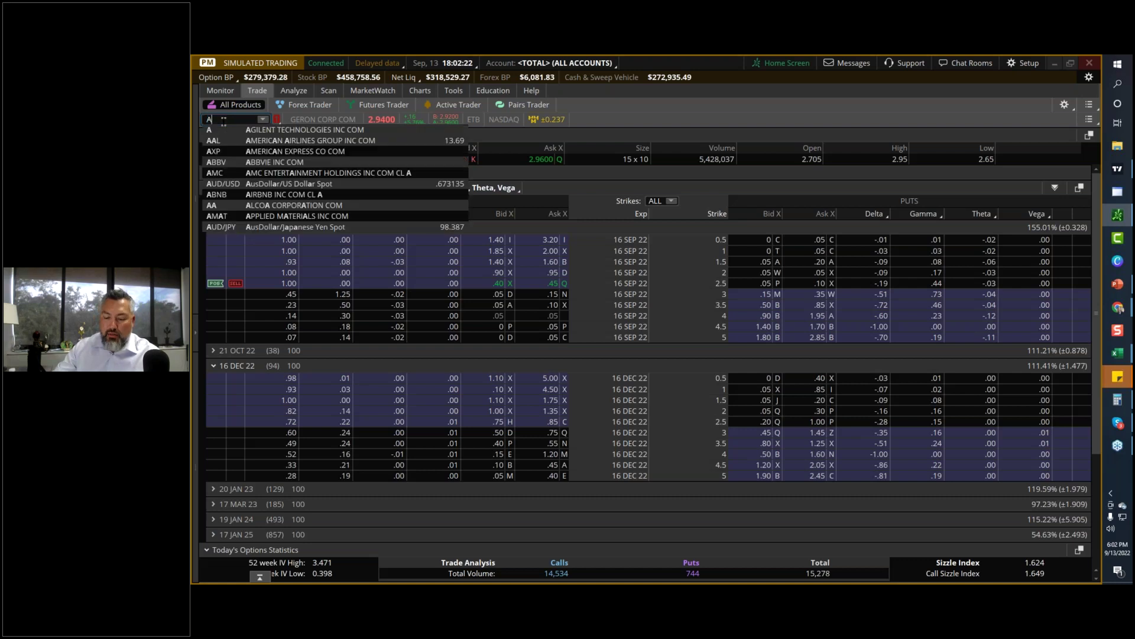
type("PPL")
key("Return")
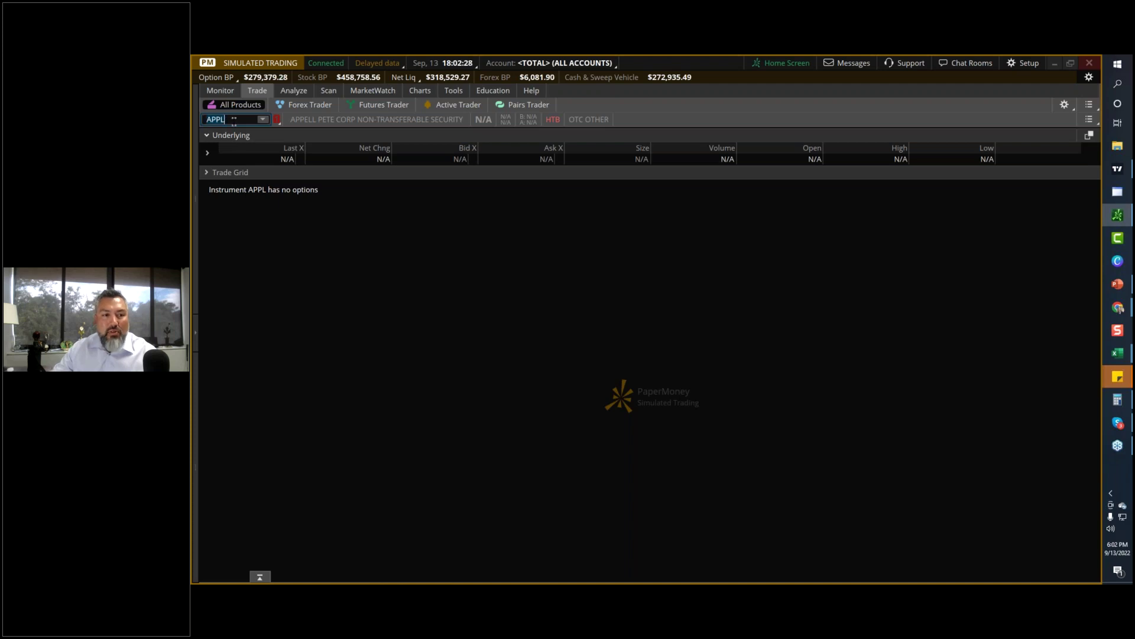
Load the option chain for symbol AAPL and limit it to 10 strikes.
left_click(234, 119)
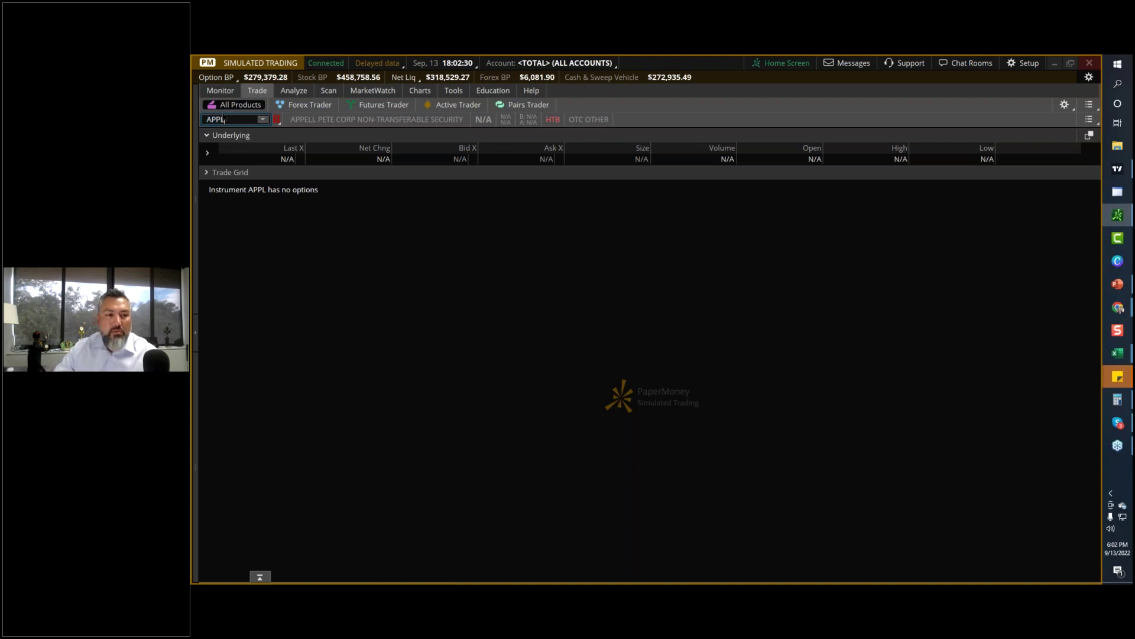
double_click(223, 119)
type("A")
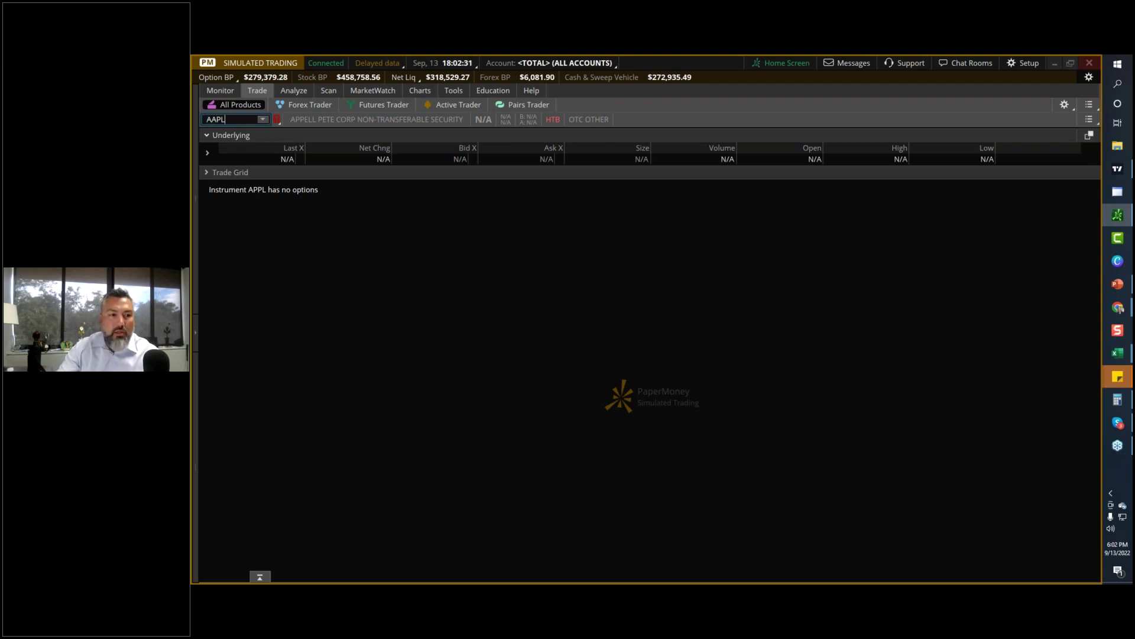
type("APL")
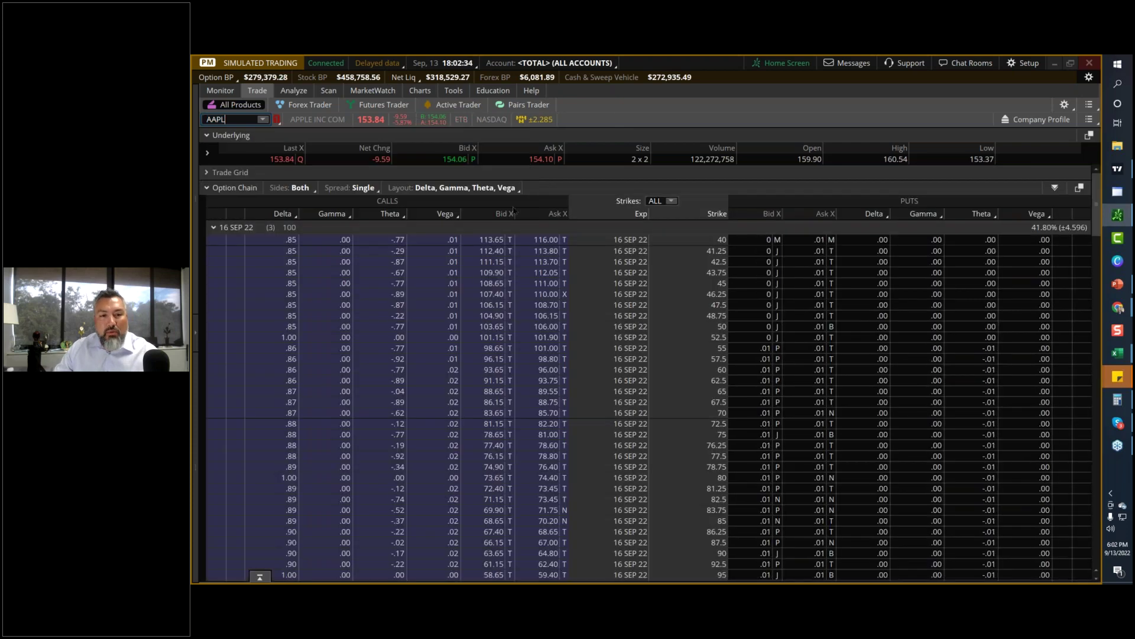
left_click(672, 202)
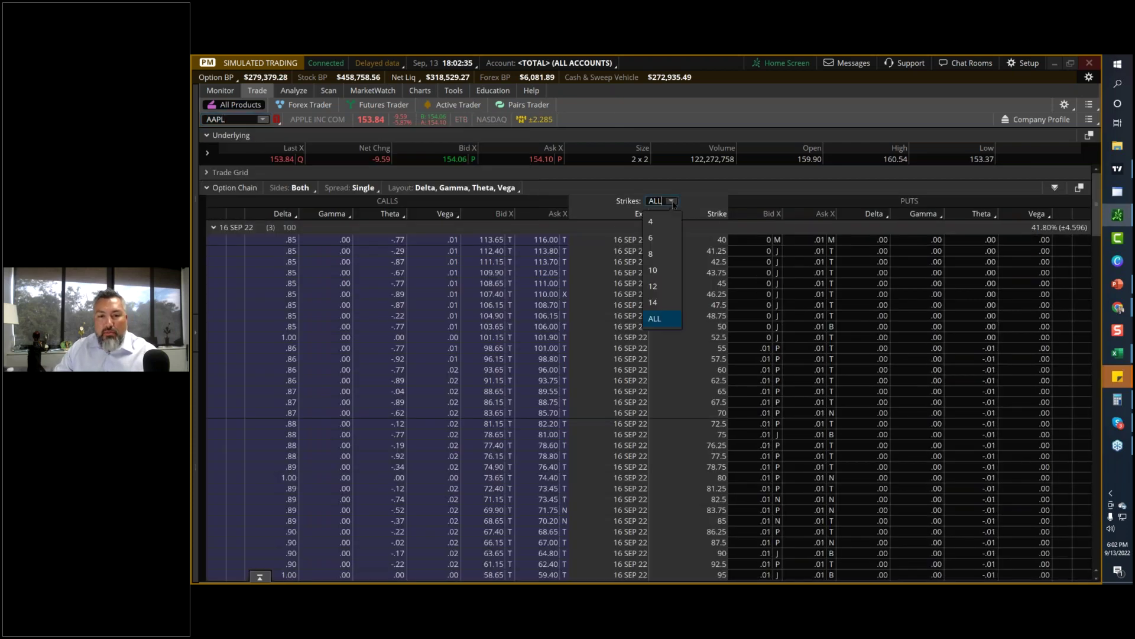
left_click(654, 270)
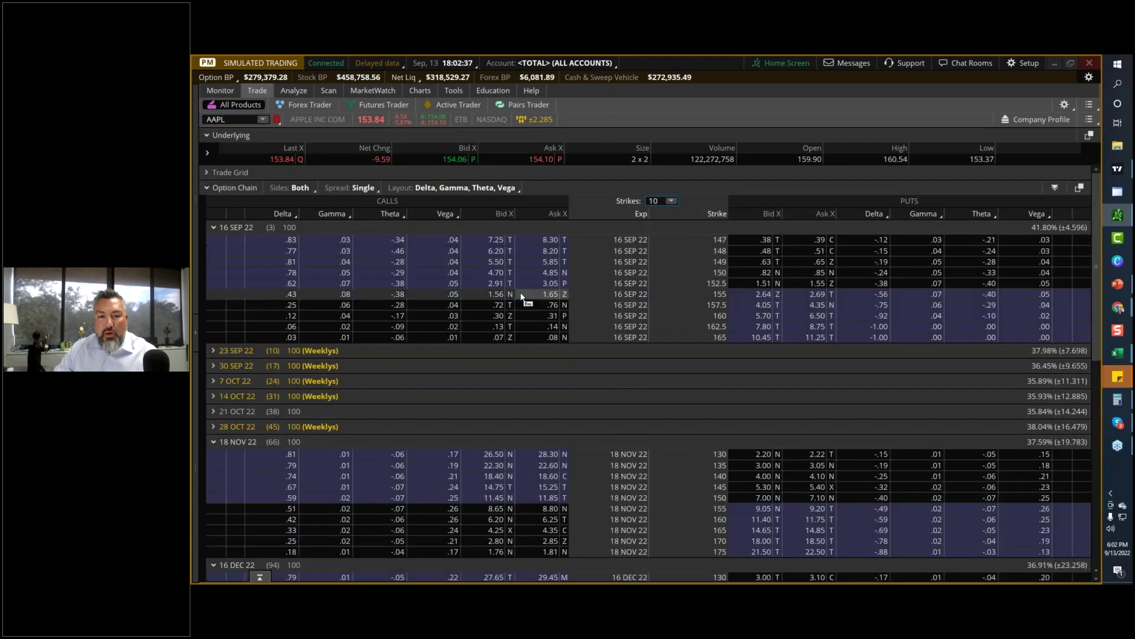
Collapse the 16 SEP 22 expiration, expand 21 OCT 22 and apply the main template layout to the option chain.
left_click(233, 229)
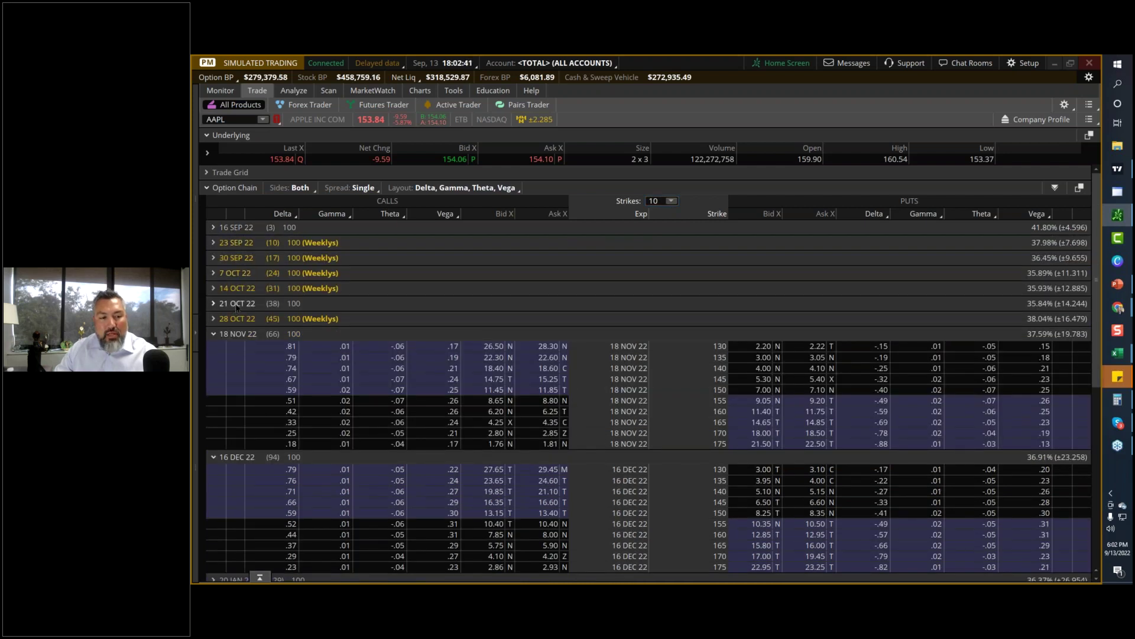
left_click(236, 304)
left_click(464, 188)
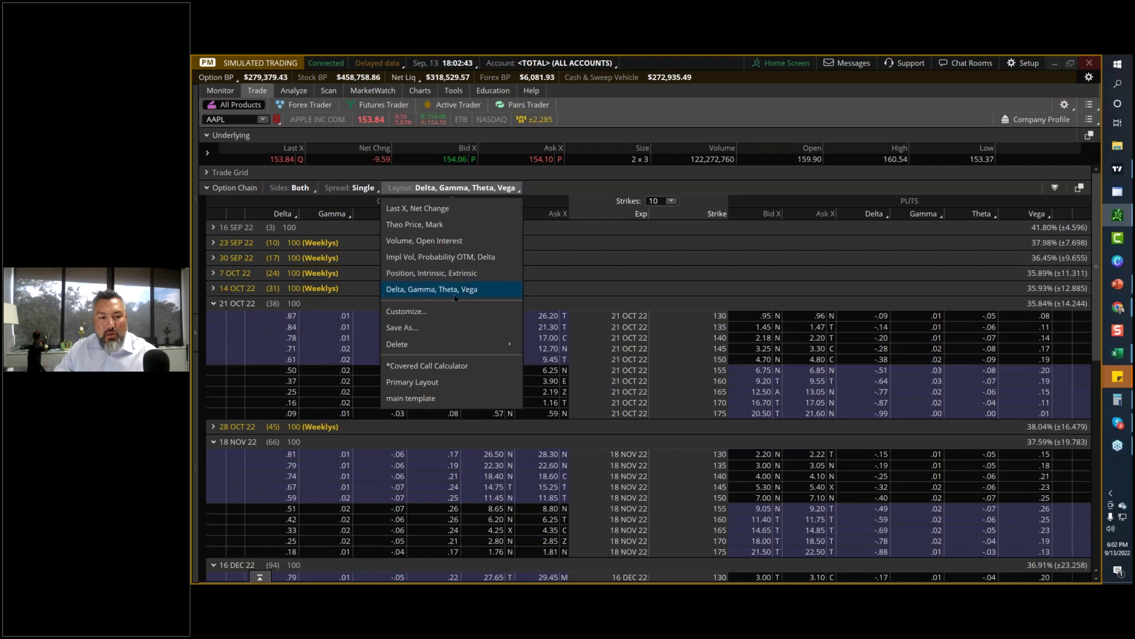
left_click(441, 398)
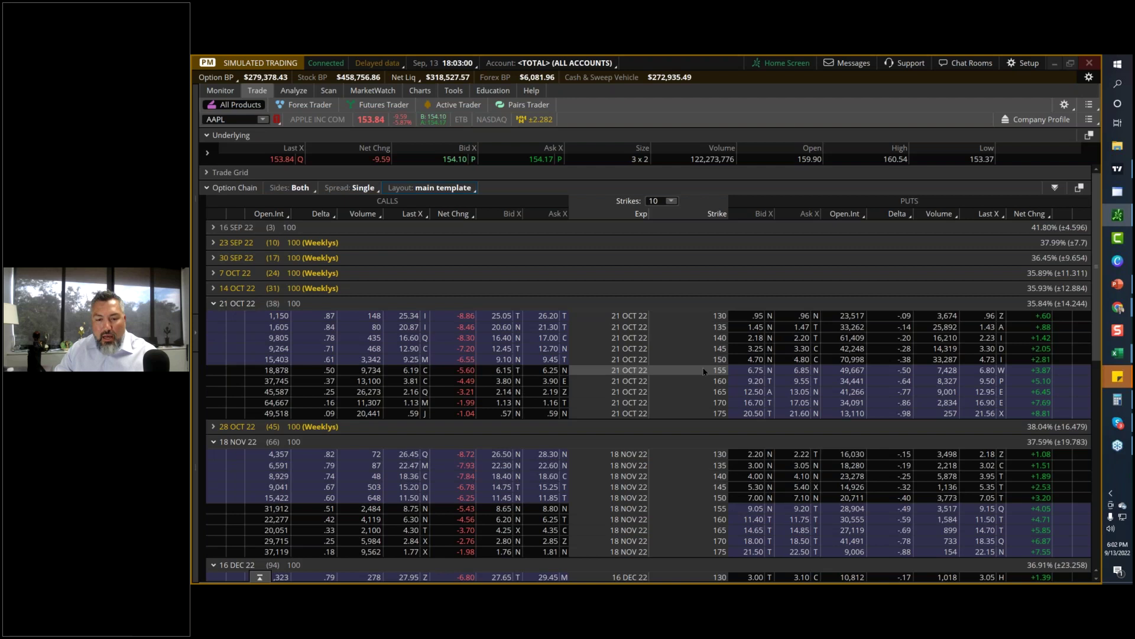
Switch to TradingView to review AAPL's stop loss, entry and profit target lines, and return to the thinkorswim option chain.
left_click(1117, 168)
left_click_drag(946, 157, 432, 138)
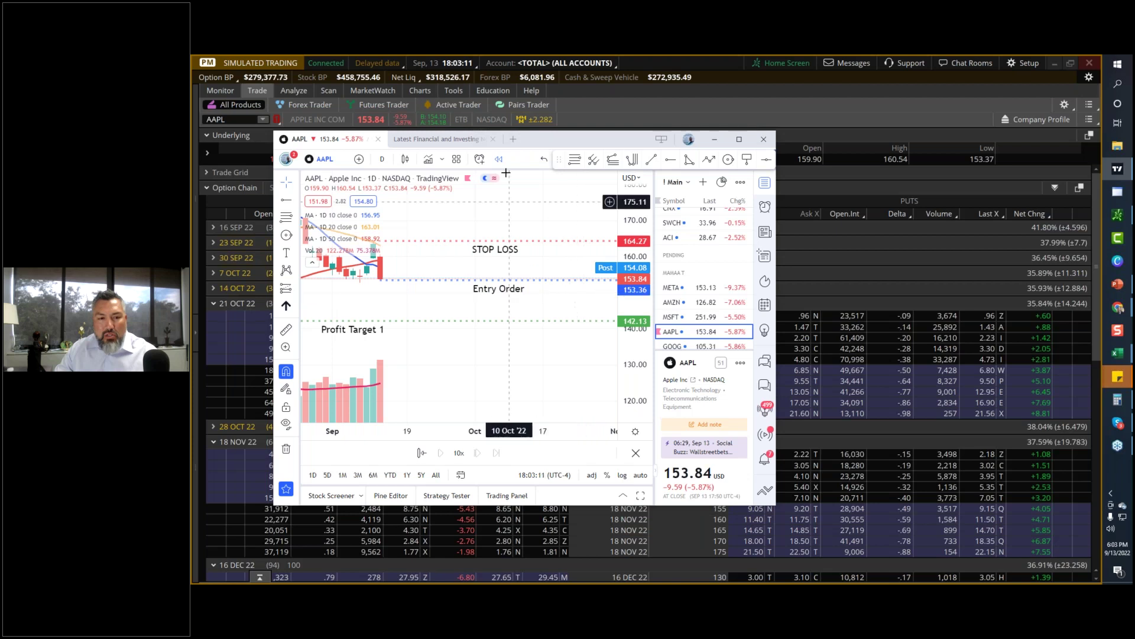
left_click_drag(540, 144, 547, 148)
left_click(1081, 261)
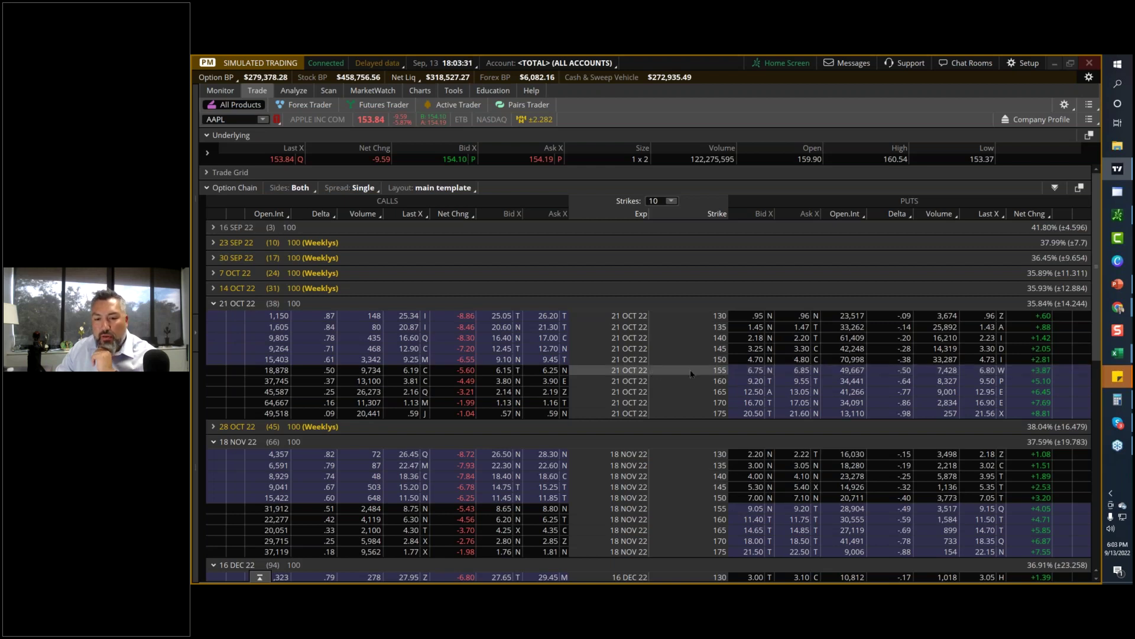
Create a custom buy order with an OCO bracket for the AAPL 21 OCT 22 155 put.
left_click(800, 373)
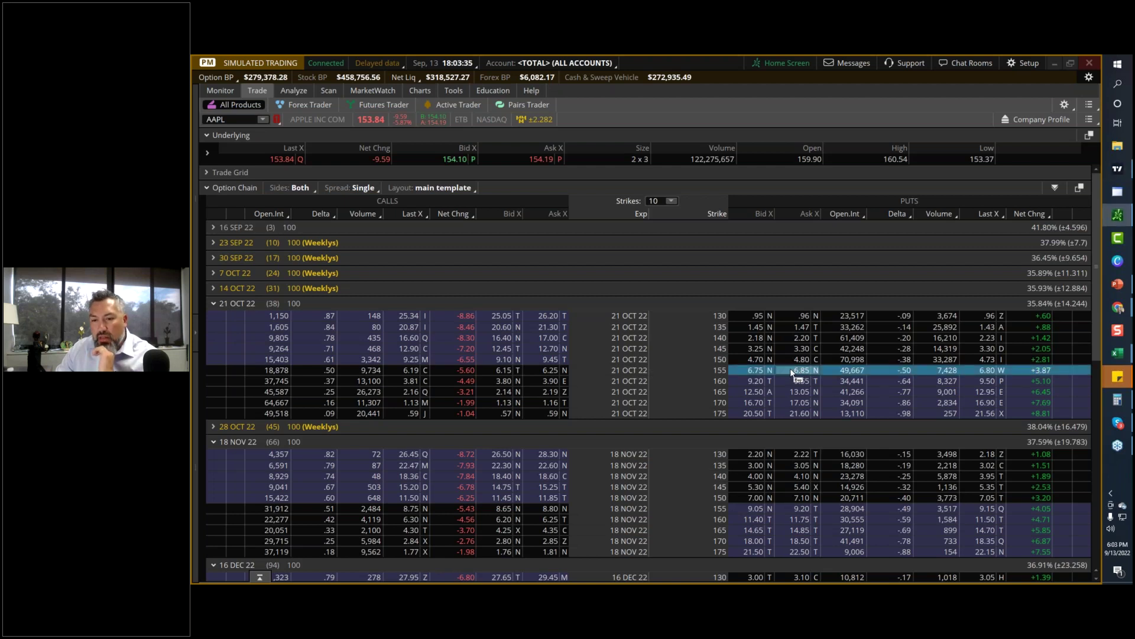
left_click(845, 363)
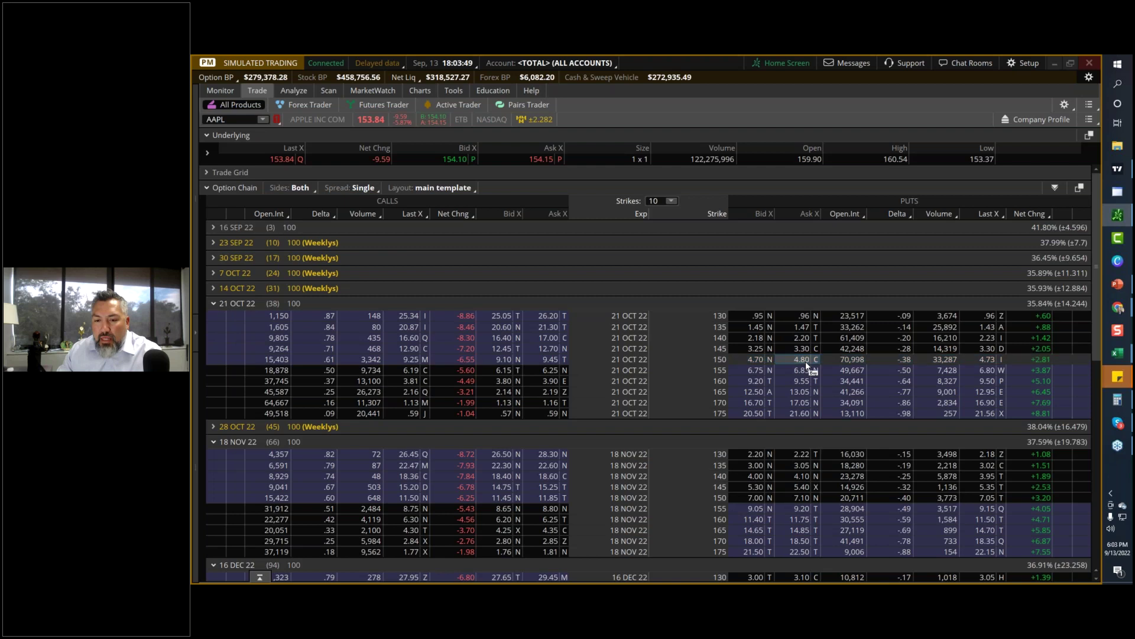
left_click(808, 366)
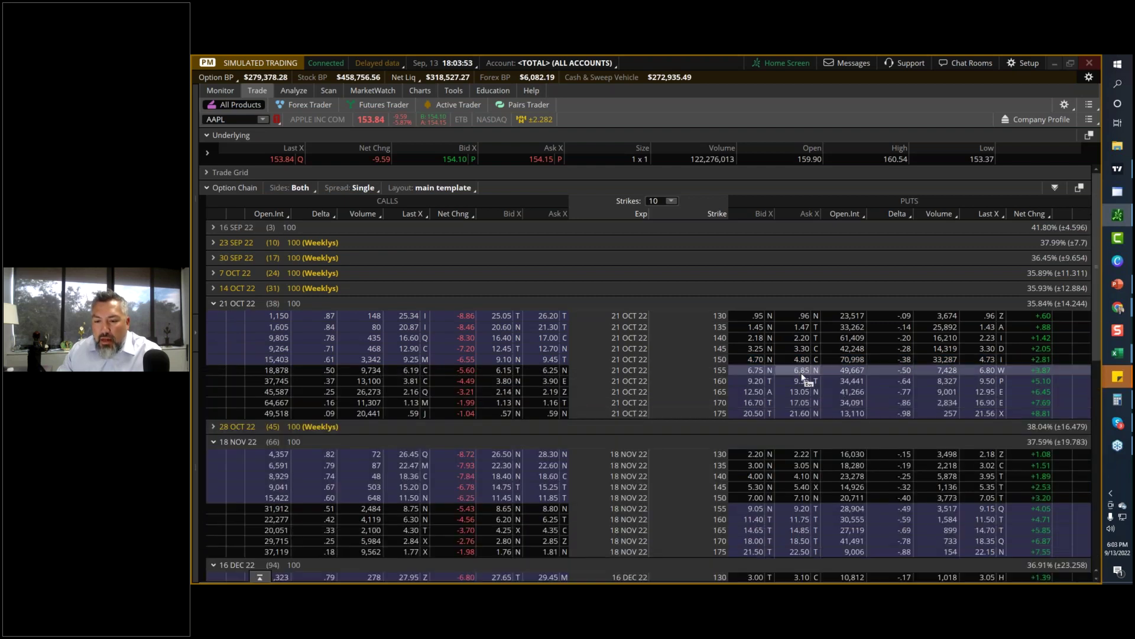
right_click(802, 375)
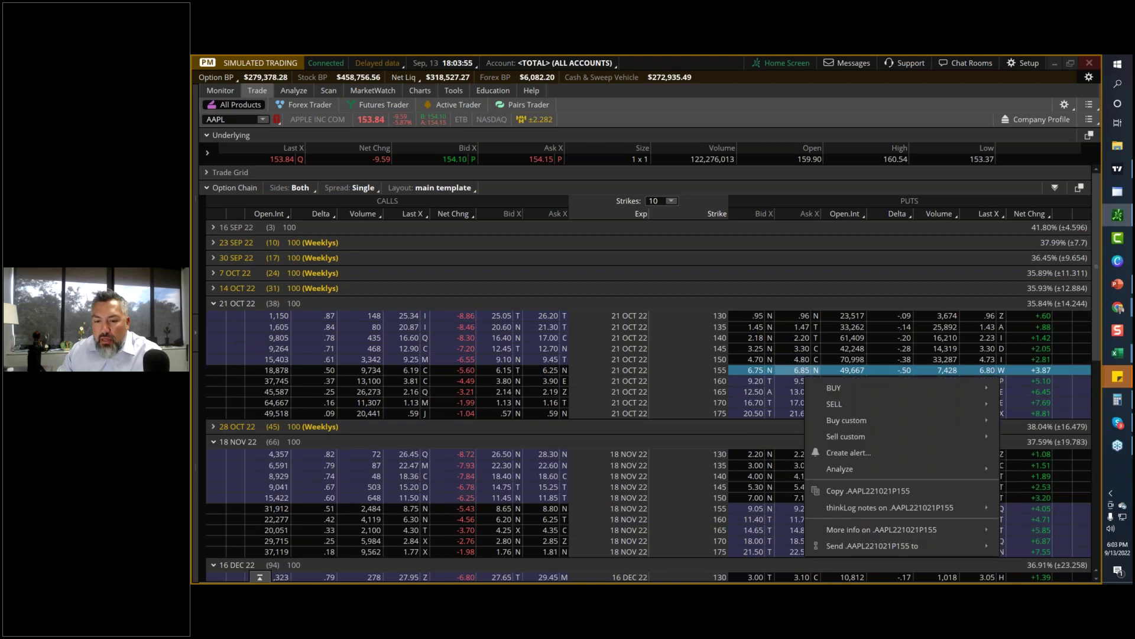
mouse_move(867, 427)
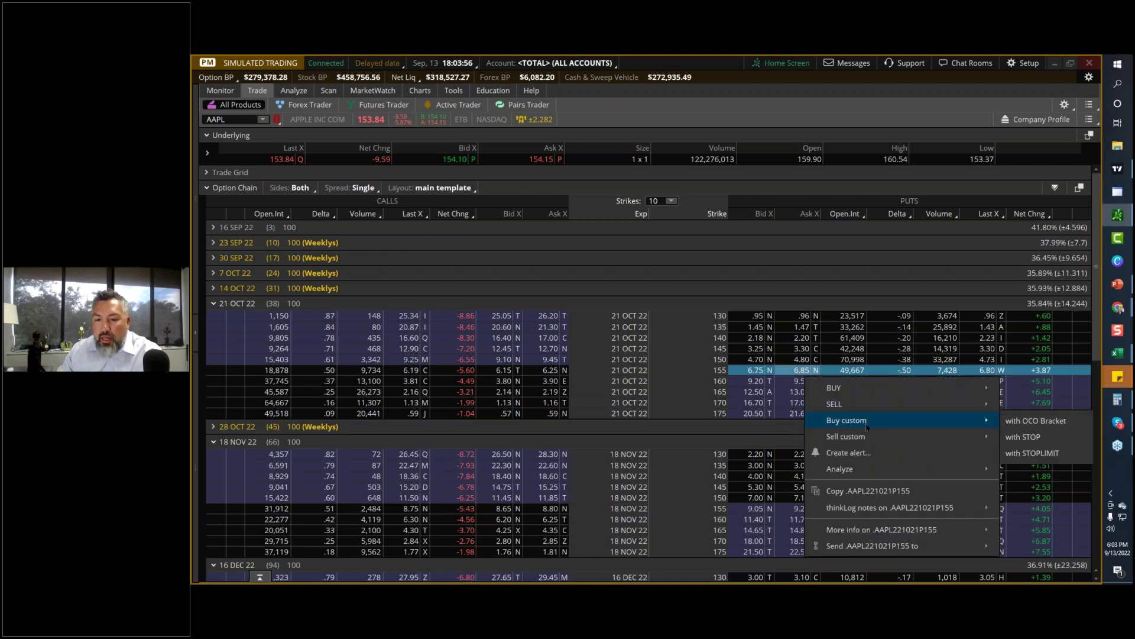
left_click(1023, 423)
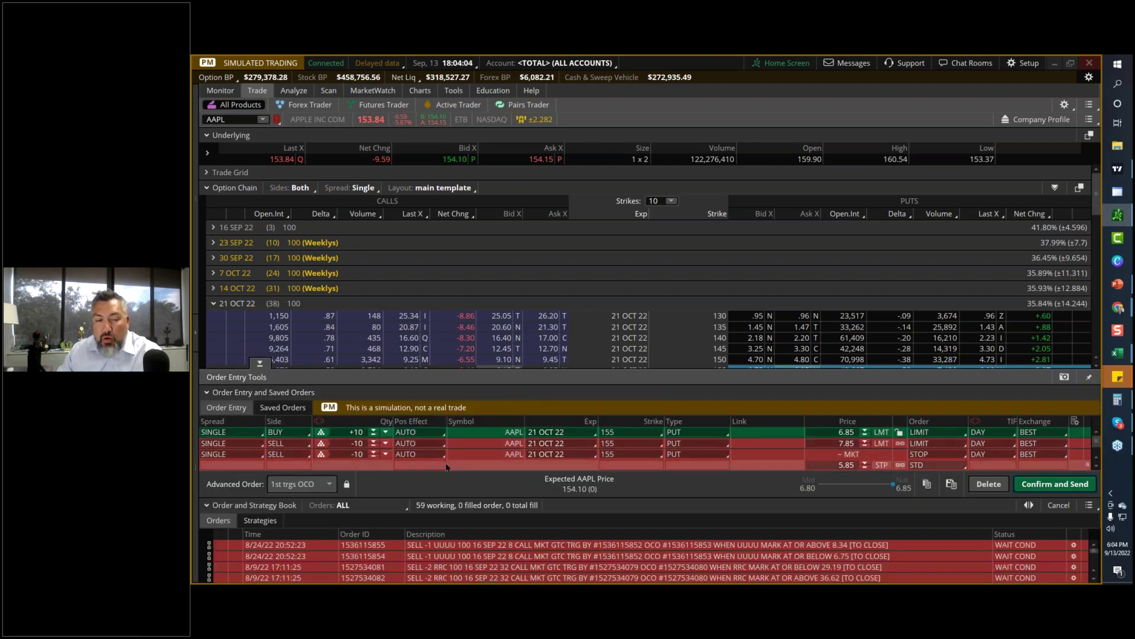
Set the position effect to TO OPEN on the buy order and TO CLOSE on both sell orders.
left_click(419, 433)
left_click(428, 472)
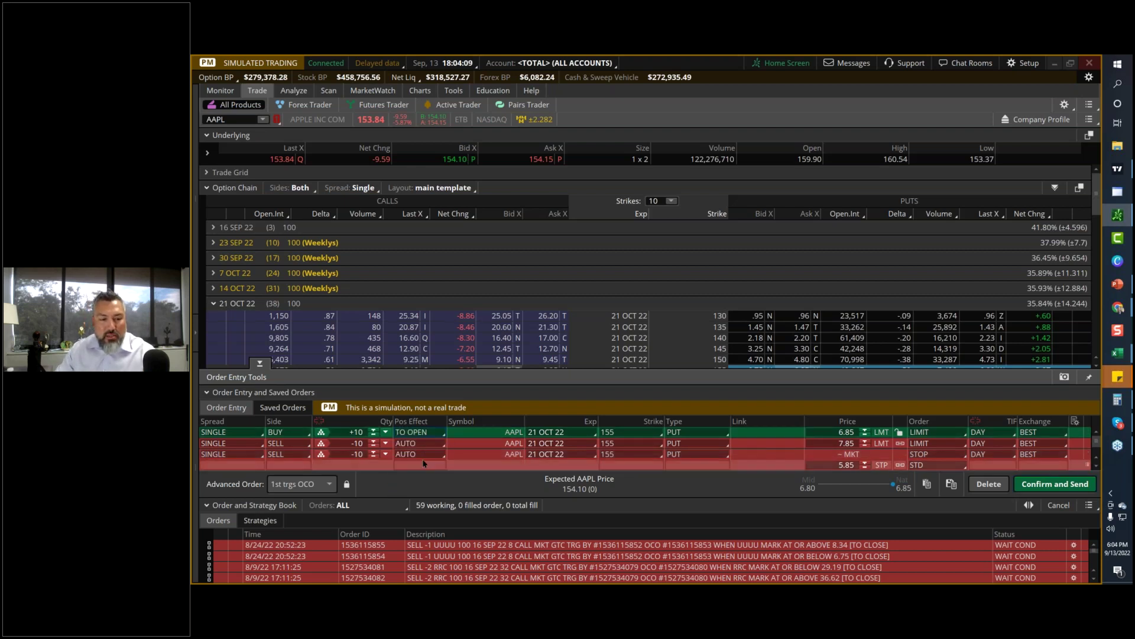
left_click(417, 443)
left_click(417, 494)
left_click(419, 454)
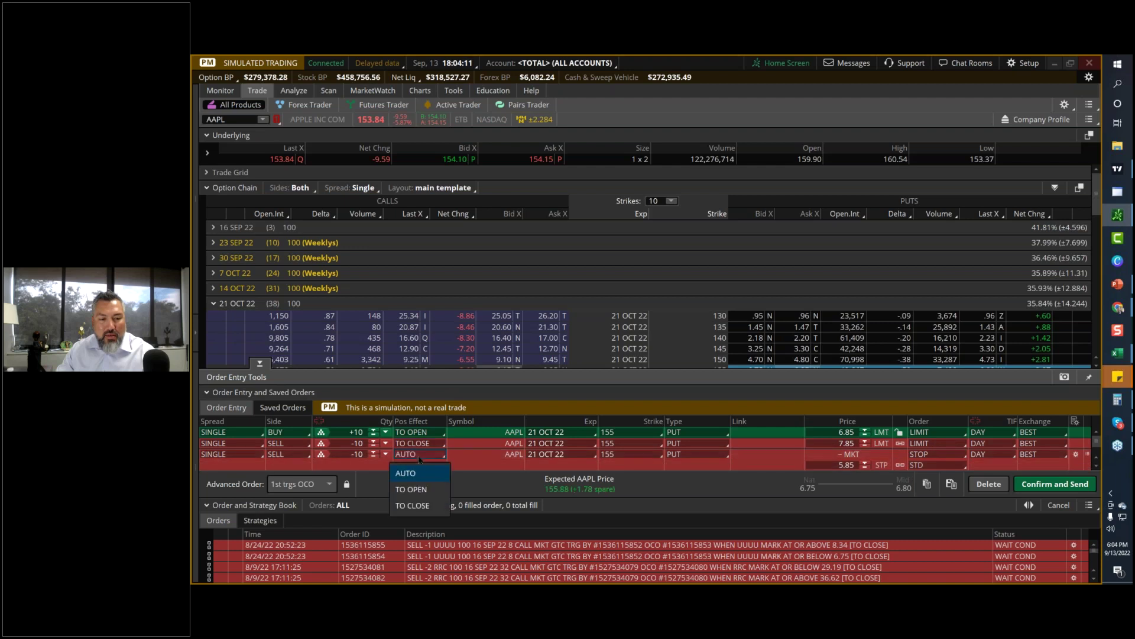
left_click(427, 505)
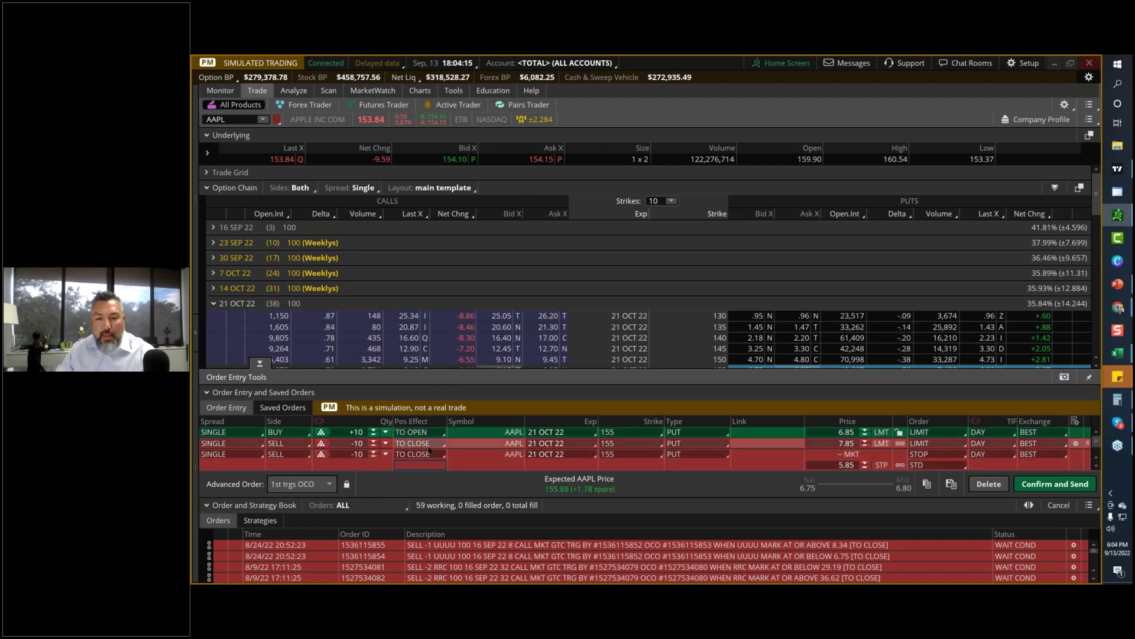
Set the buy order's price rule to MARKET and add a submit condition for AAPL MARK at or below a threshold.
left_click(1076, 436)
left_click(484, 208)
left_click(485, 223)
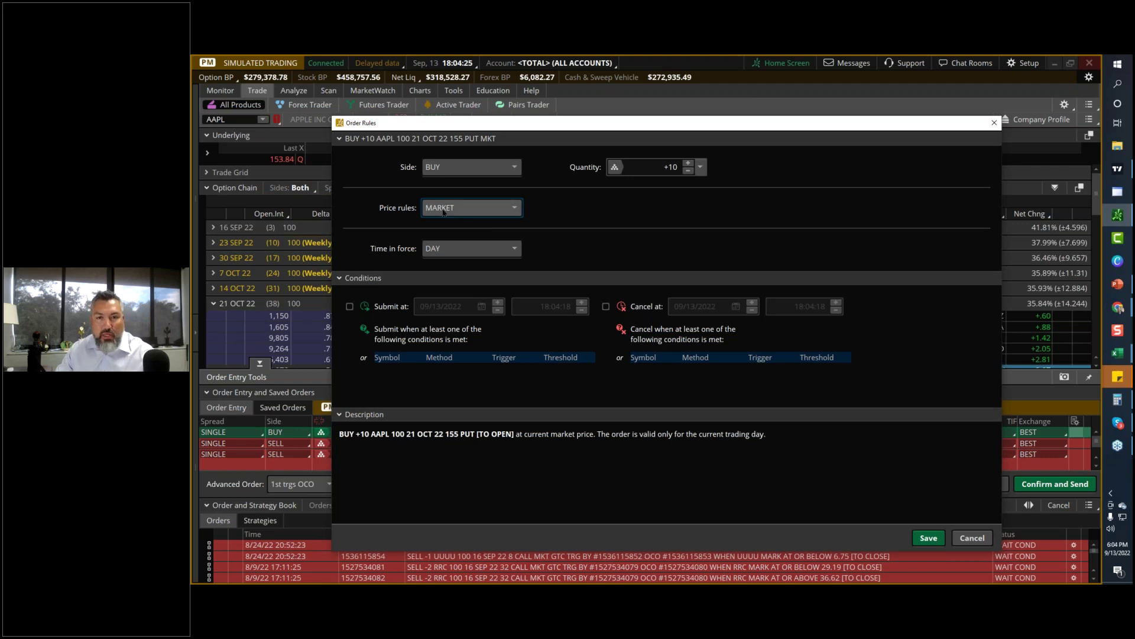
left_click(456, 369)
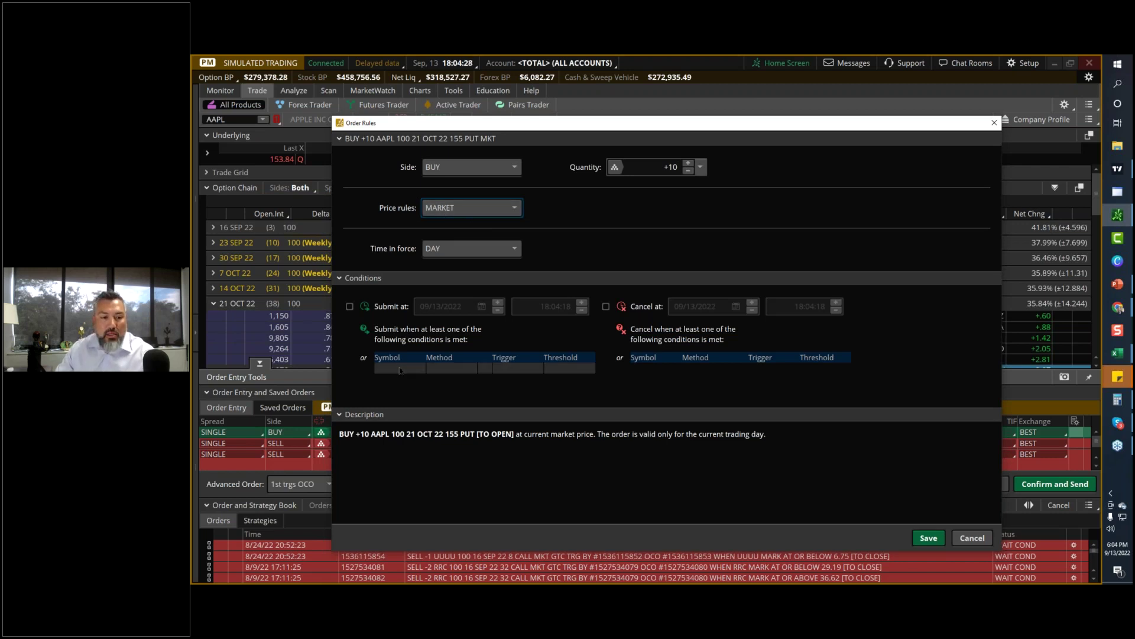
left_click(455, 374)
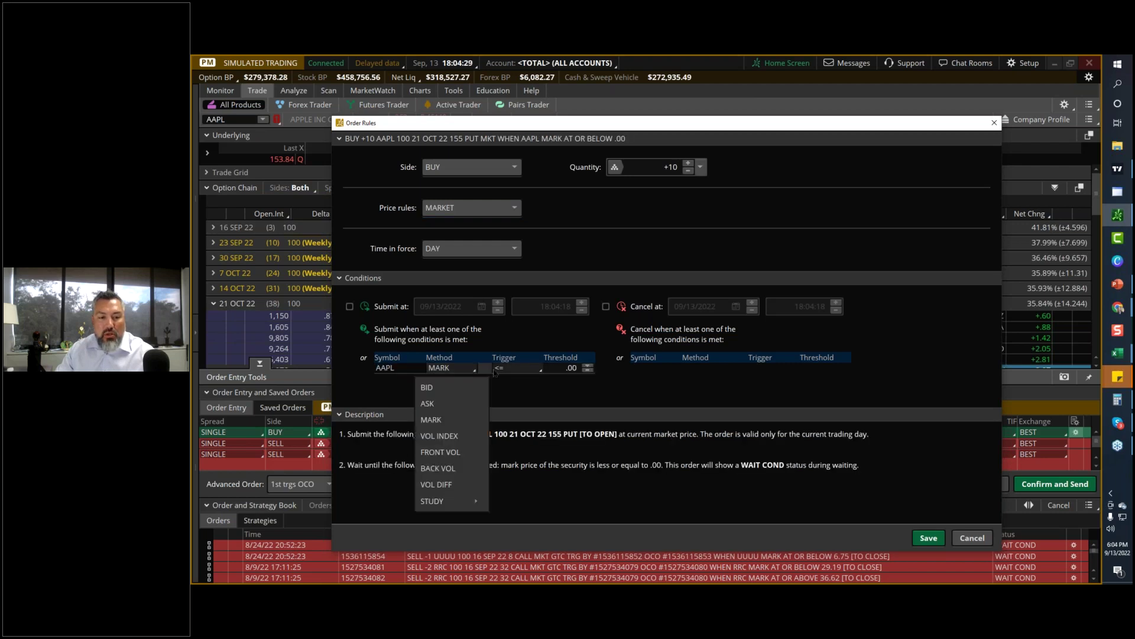
left_click(563, 367)
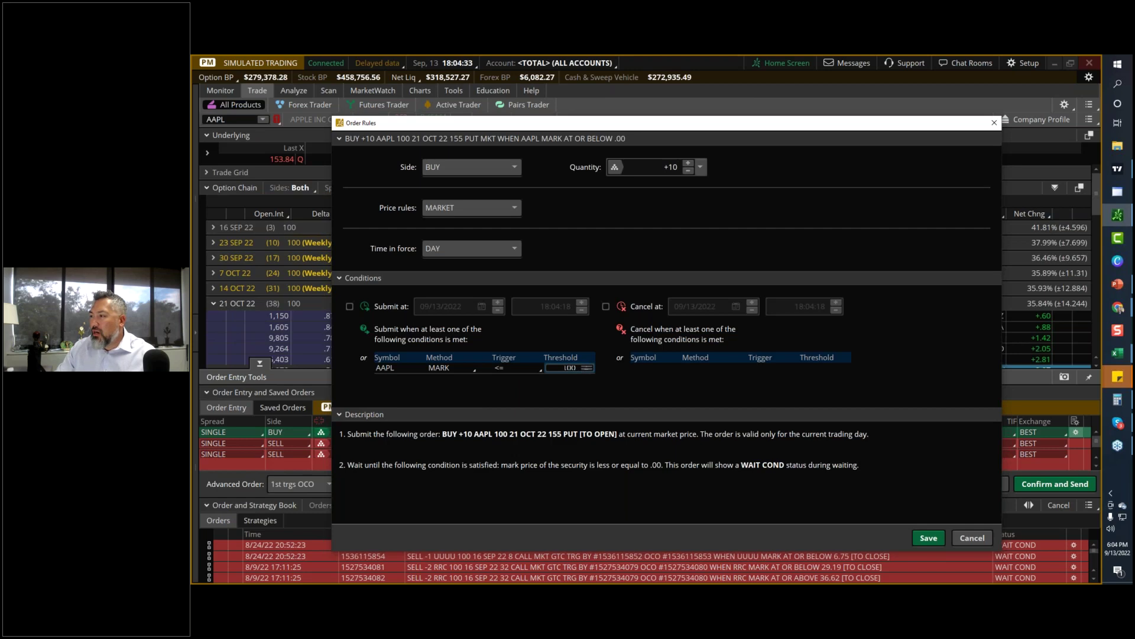
Check the Entry Order price on the AAPL chart in TradingView and return to the thinkorswim order rules.
key("alt+Tab")
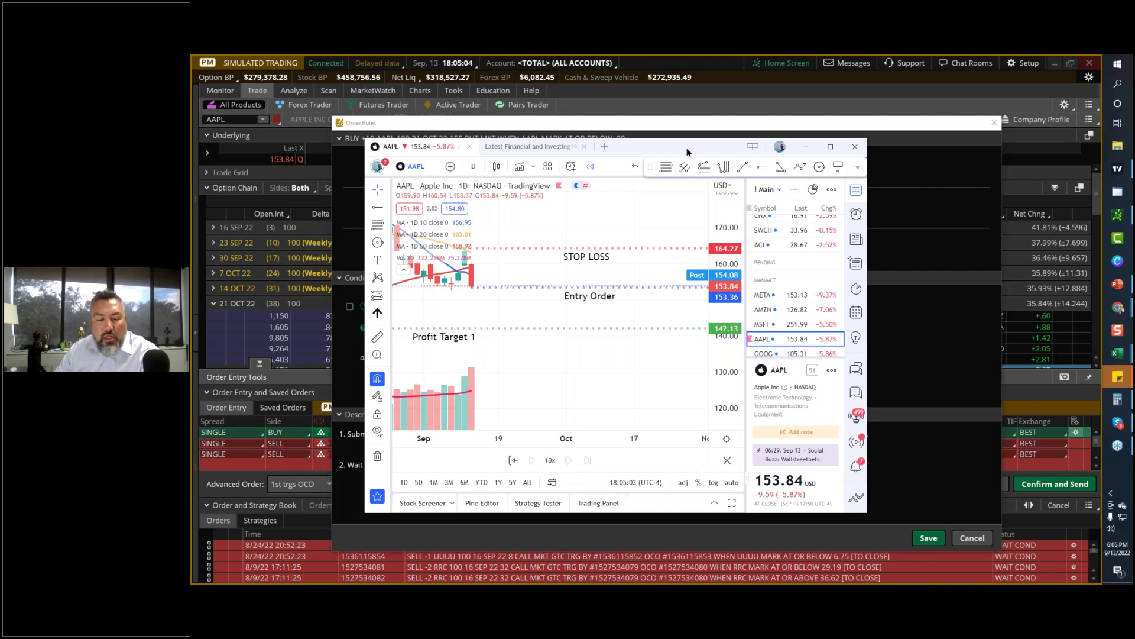
left_click_drag(674, 152, 988, 122)
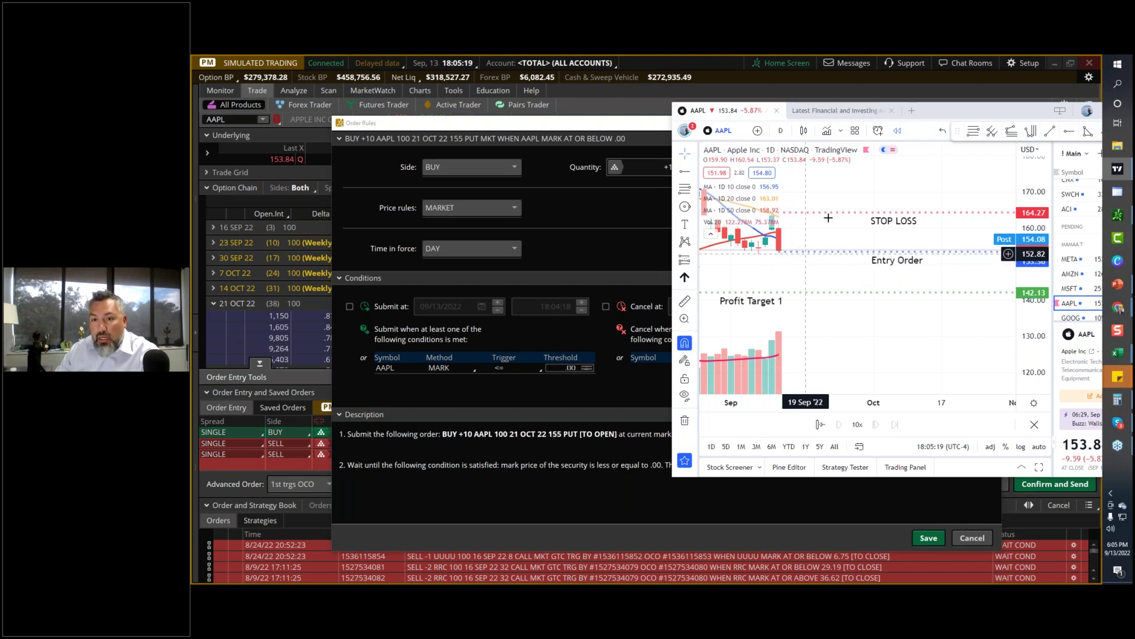
key("alt+Tab")
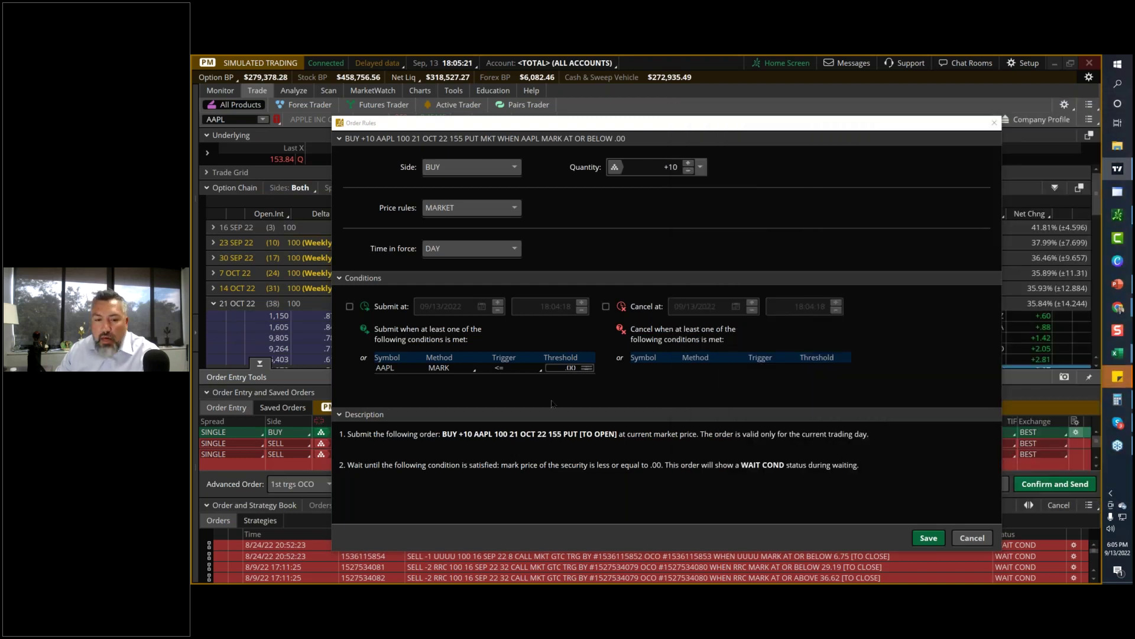
Set the buy order's AAPL condition threshold to 153.36 and save its order rules.
left_click(559, 367)
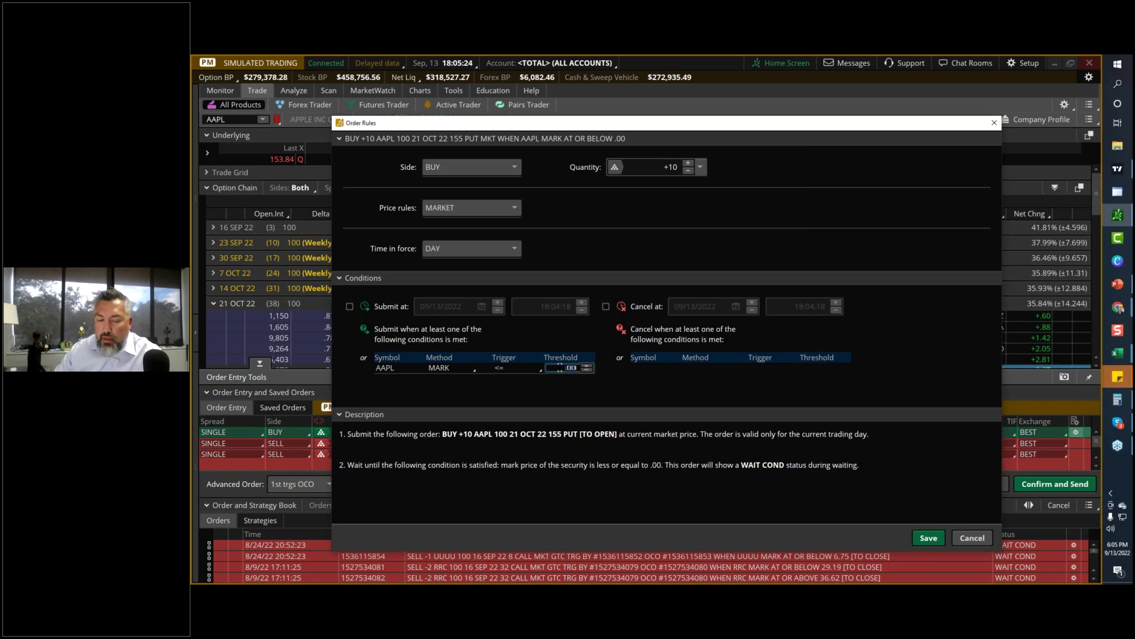
key("Delete")
key("Delete")
key("Delete")
type("15")
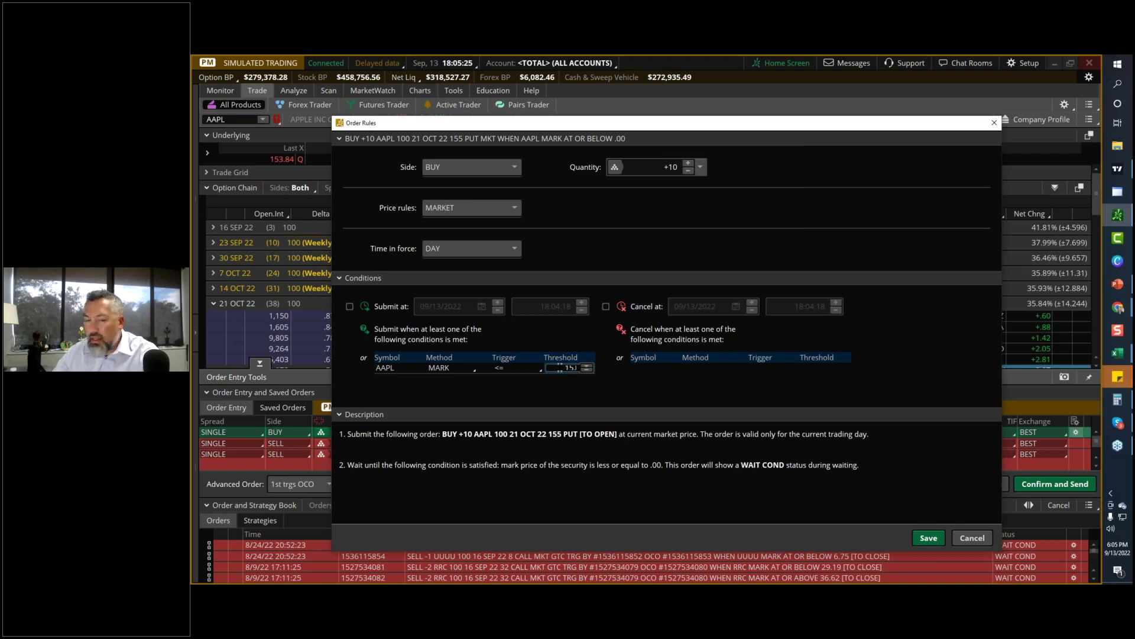
type("3.1")
type("36")
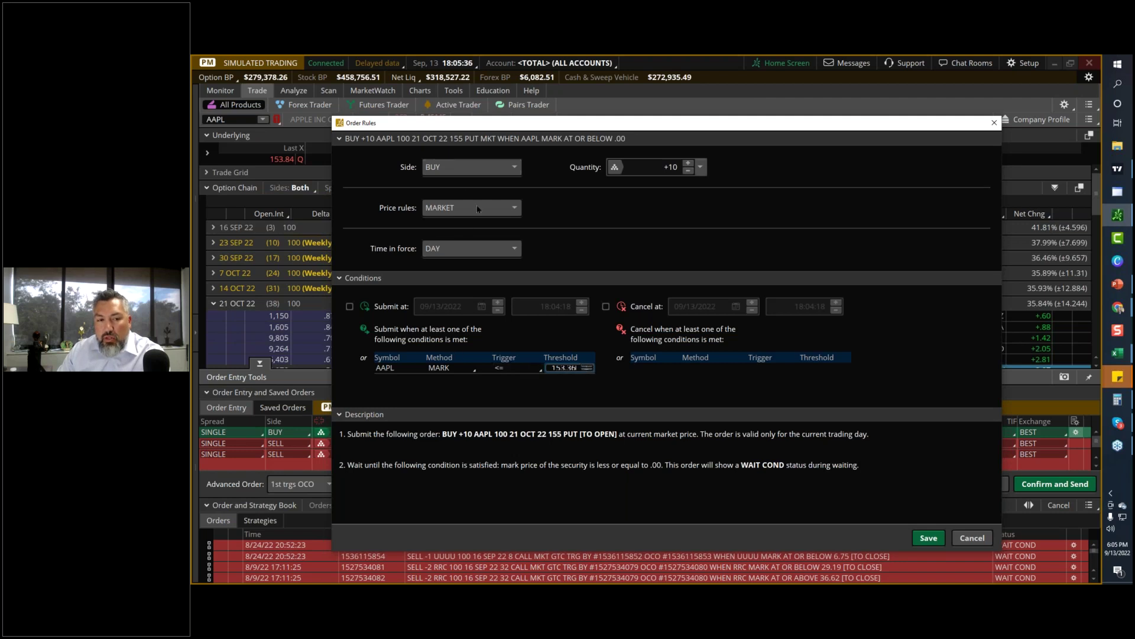
left_click(929, 537)
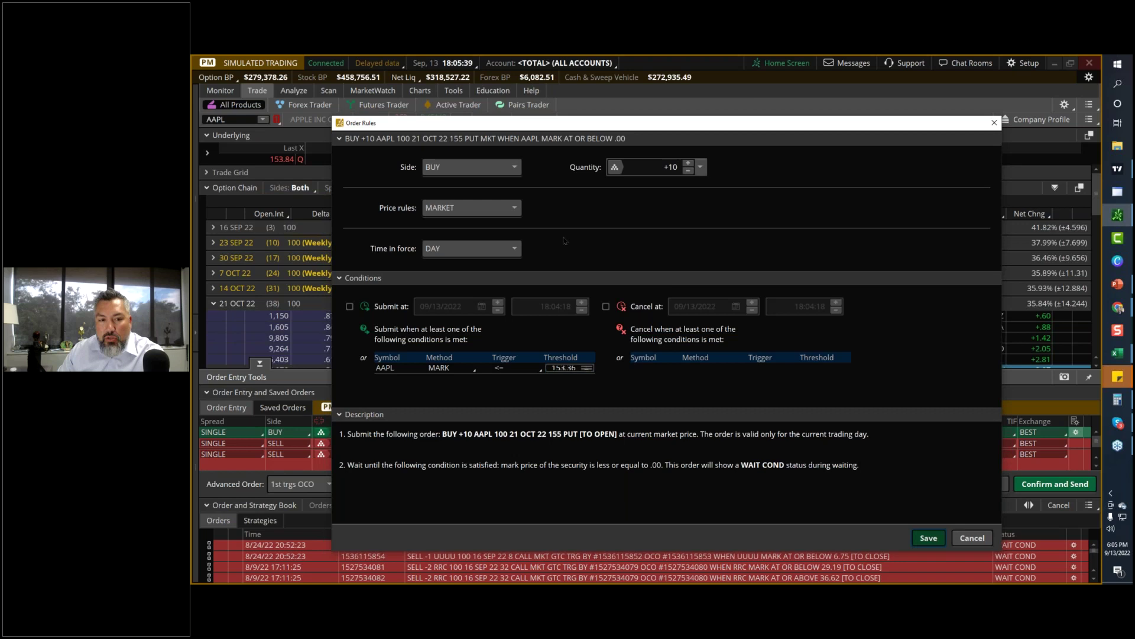
left_click(928, 537)
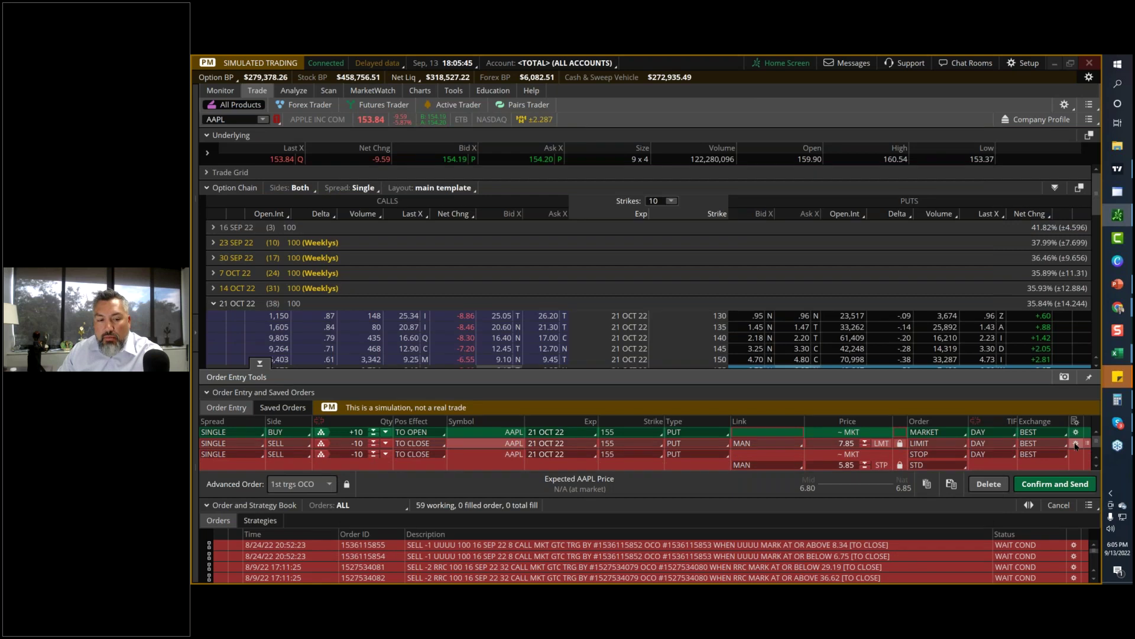
Set the limit sell order's price rule to MARKET and its time in force to GTC.
left_click(1076, 444)
left_click(467, 210)
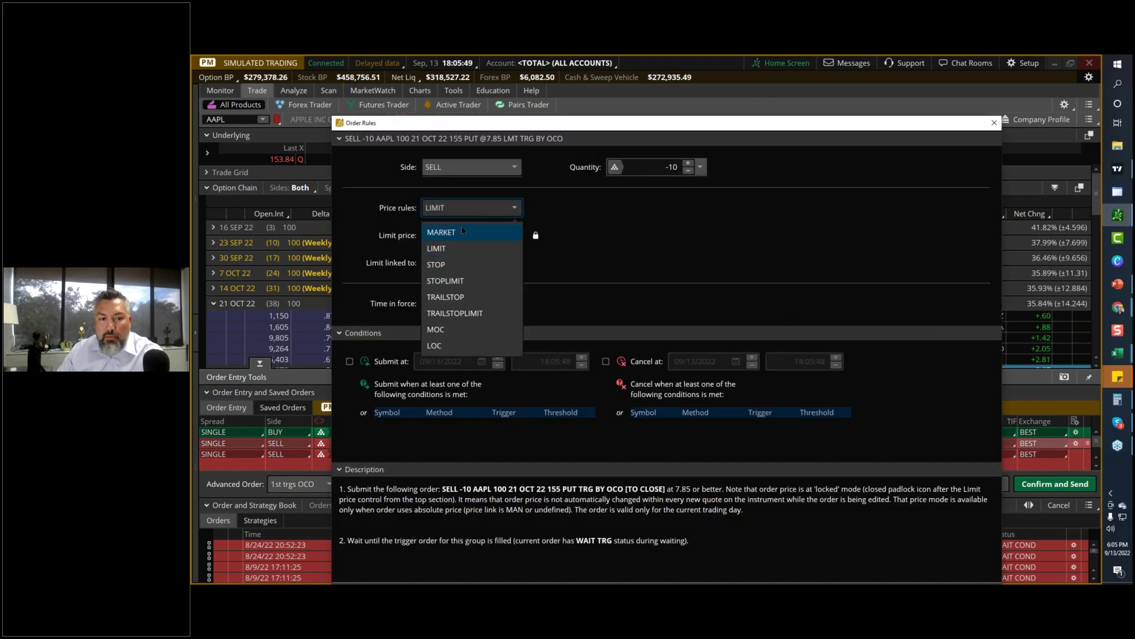
left_click(462, 231)
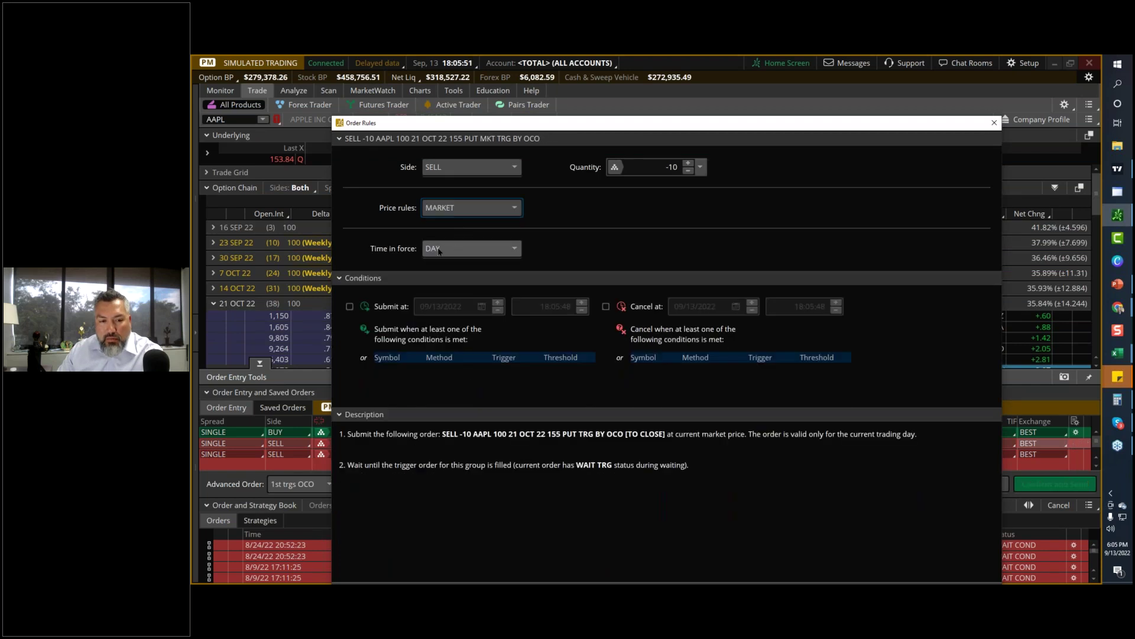
left_click(439, 251)
left_click(442, 291)
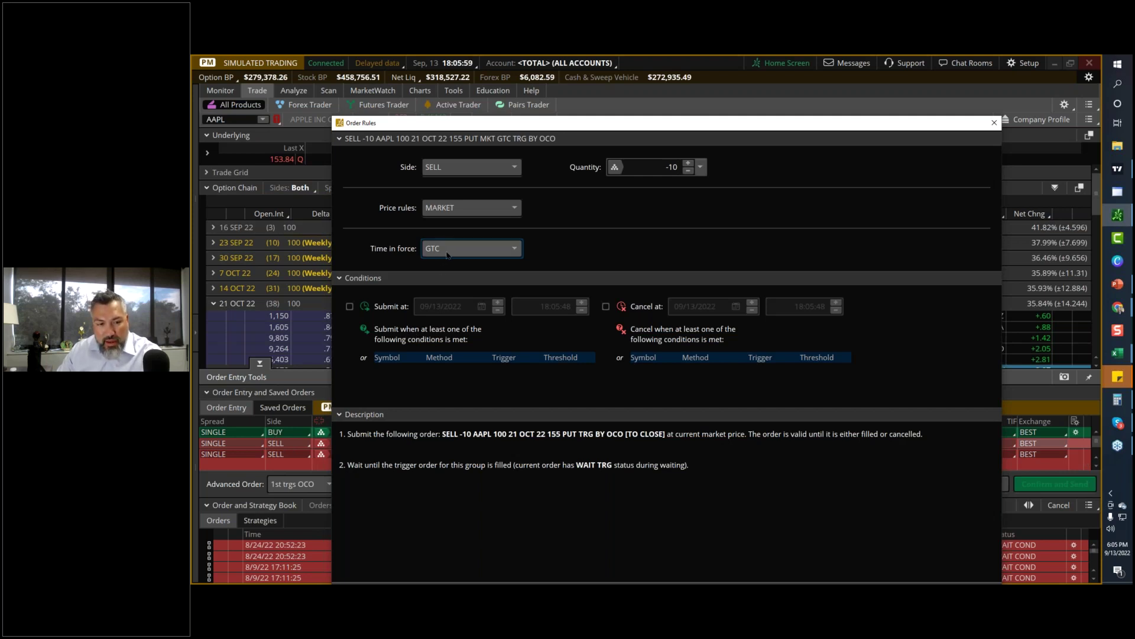
Add a submit condition of AAPL MARK at or below 142.13 to the profit-target sell order and save its rules.
left_click(402, 372)
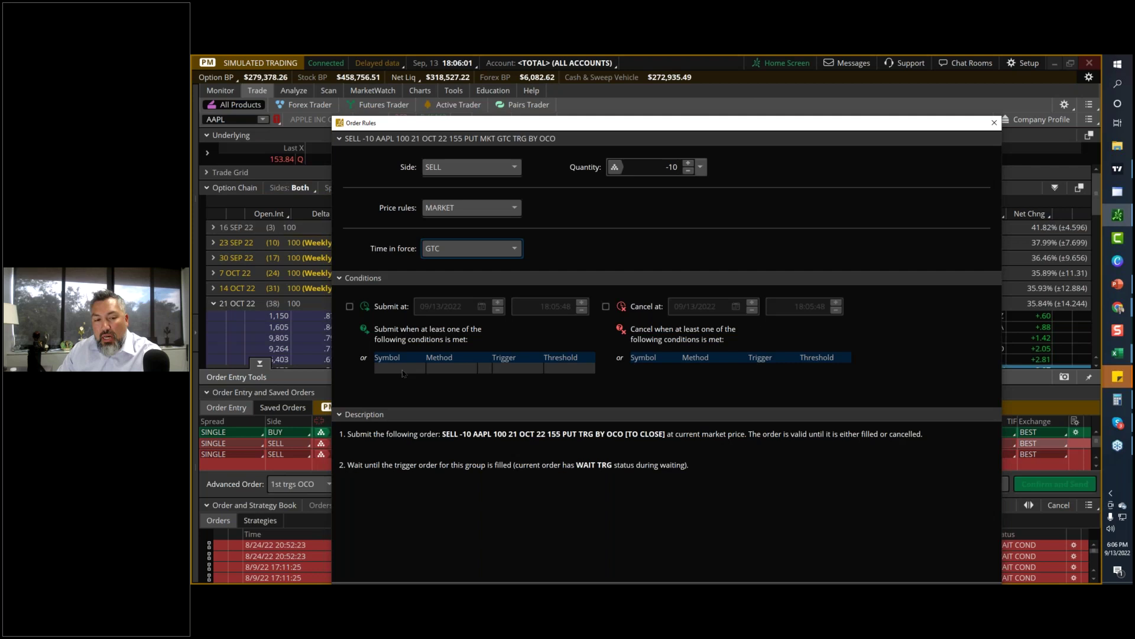
left_click(402, 373)
left_click(522, 370)
left_click(514, 390)
left_click(560, 368)
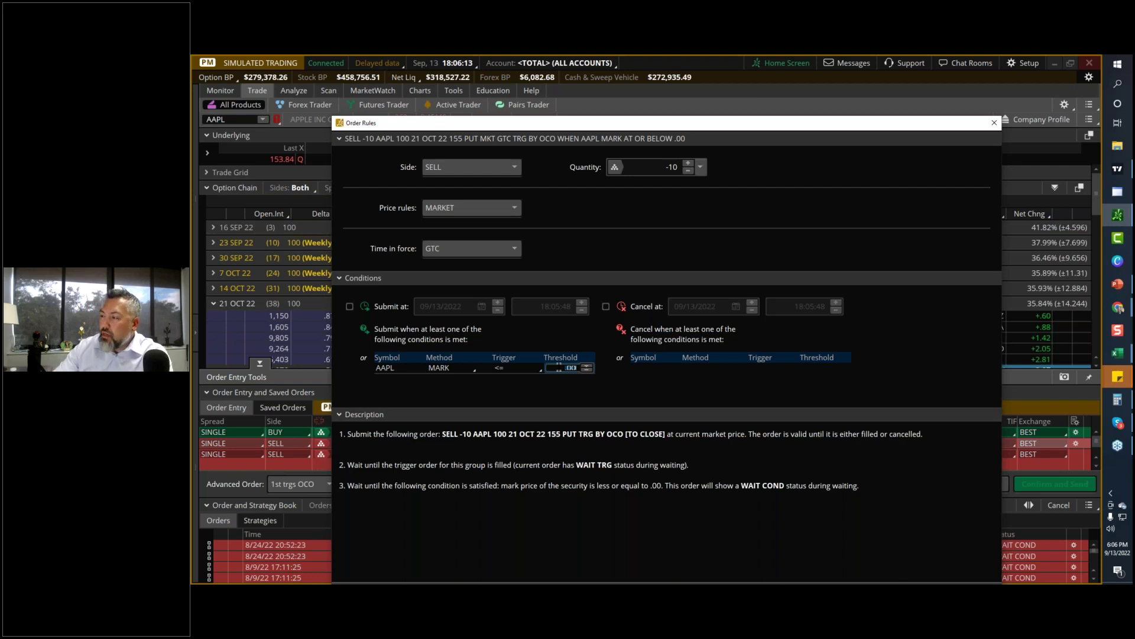
type("142.13")
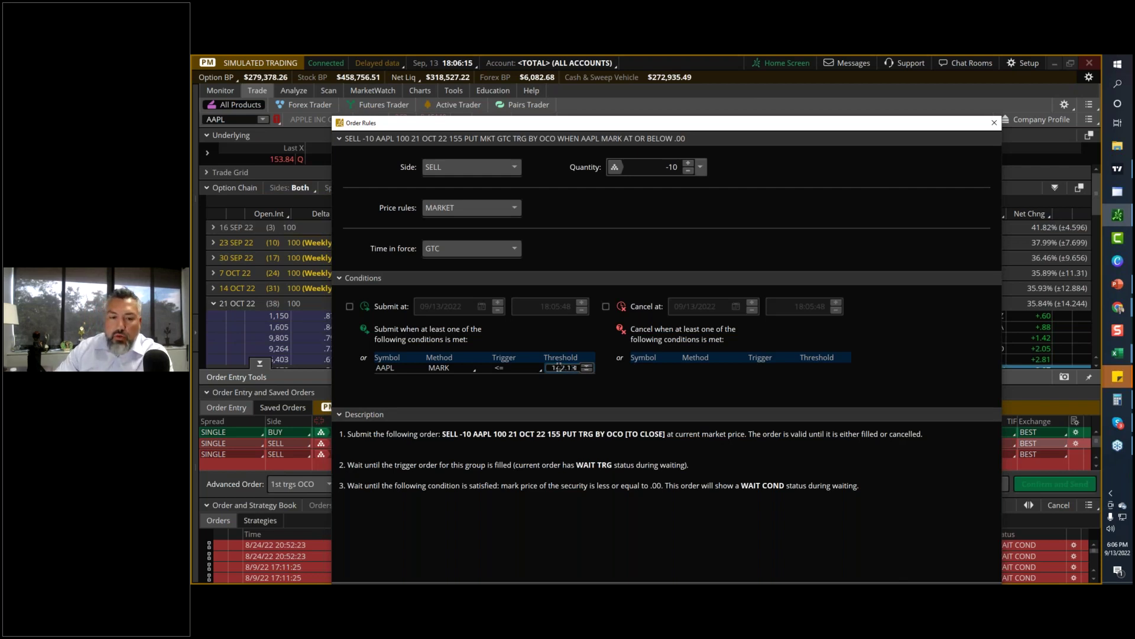
key("Return")
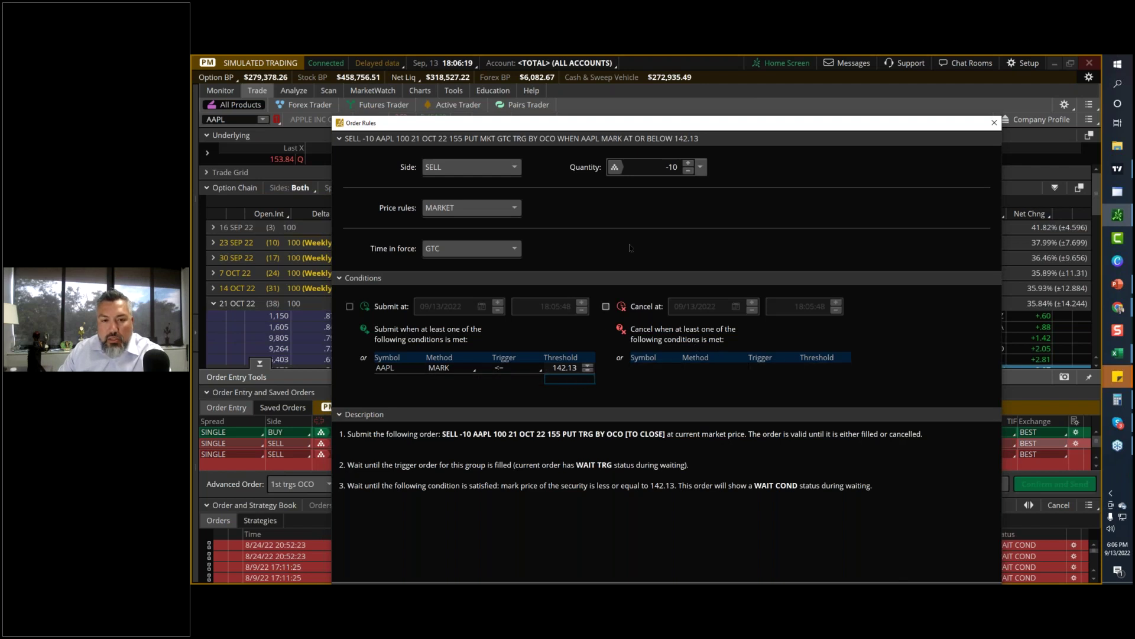
left_click_drag(494, 122, 456, 69)
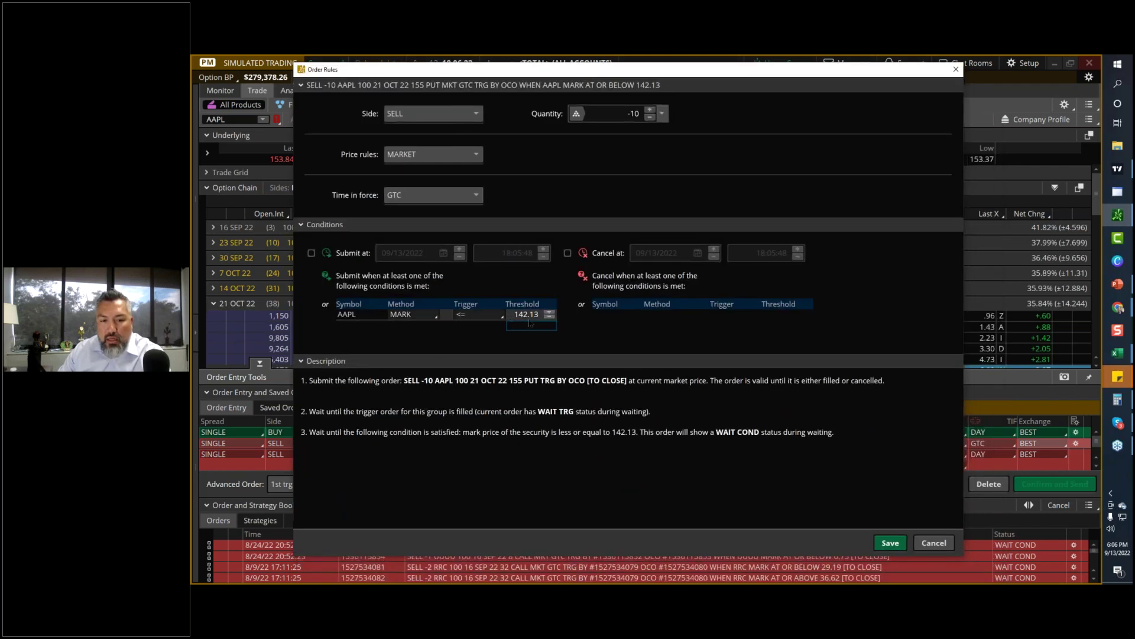
left_click(890, 543)
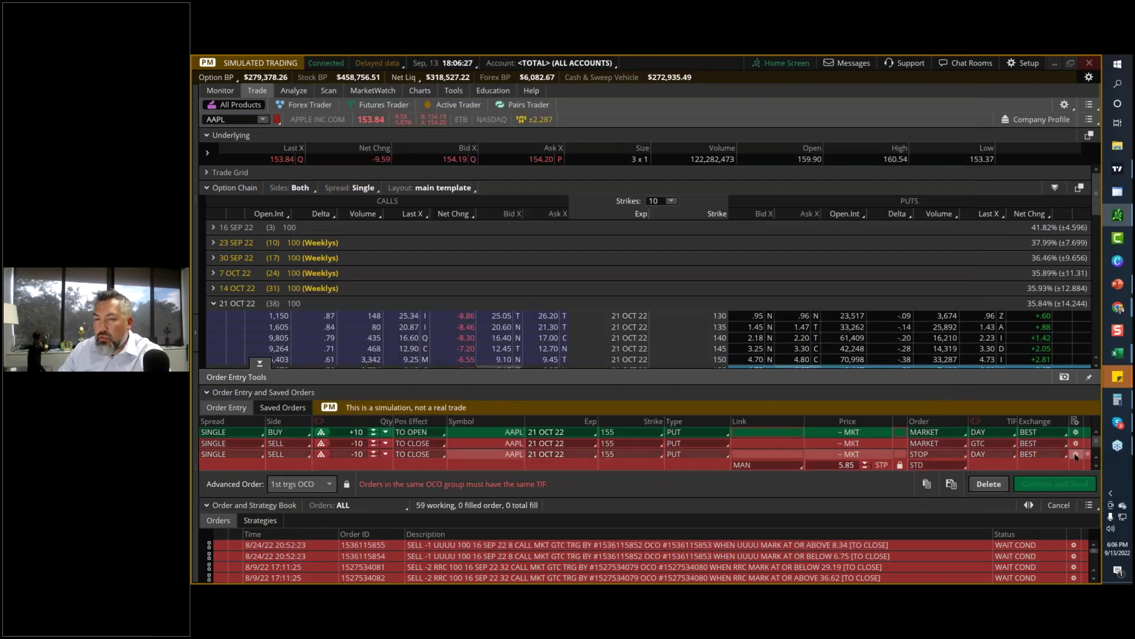
Set the stop sell order's price rule to MARKET and its time in force to GTC.
left_click(1075, 453)
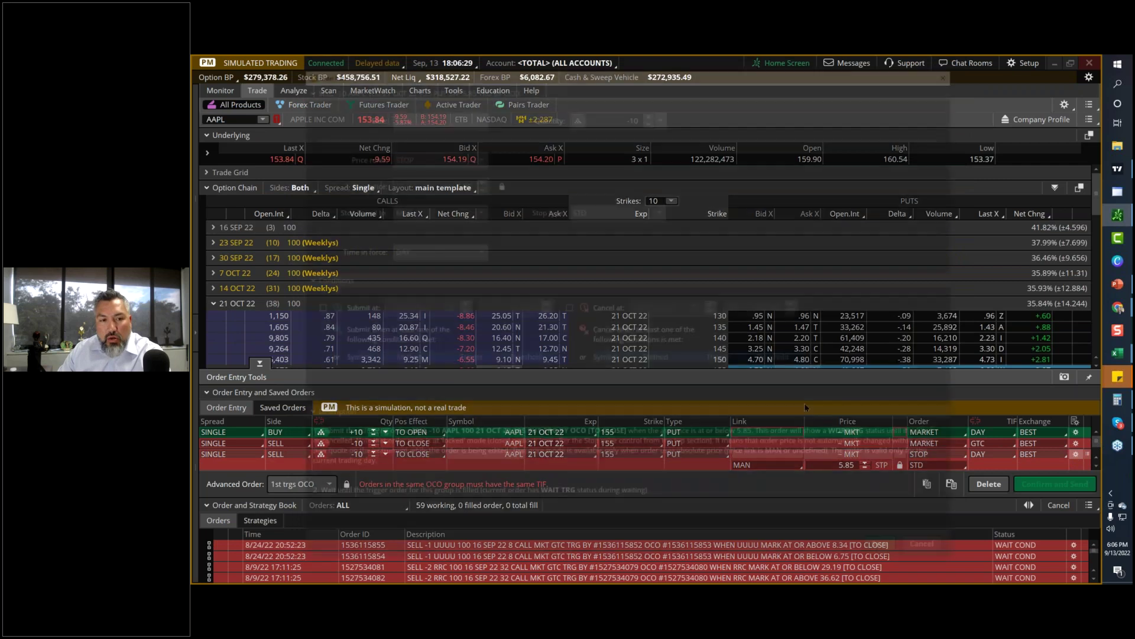
left_click(442, 155)
left_click(436, 179)
left_click(434, 195)
left_click(414, 231)
Add a submit condition of AAPL MARK at or above 164.27 to the stop-loss sell order.
left_click(371, 314)
key("Return")
key("Return")
key("Return")
type("164.27")
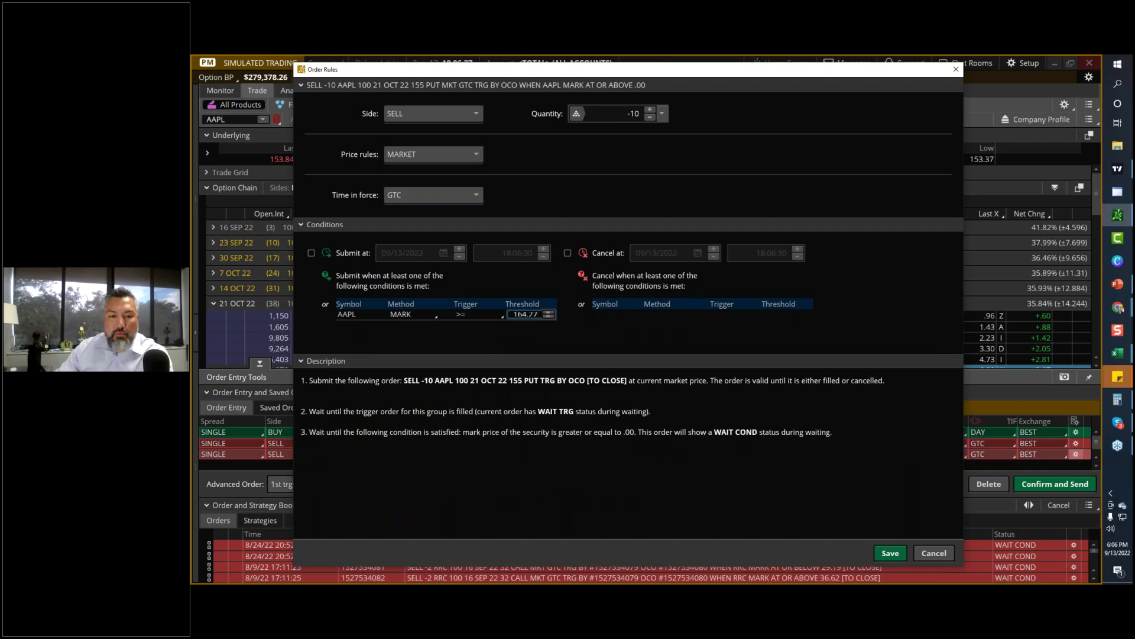
key("Return")
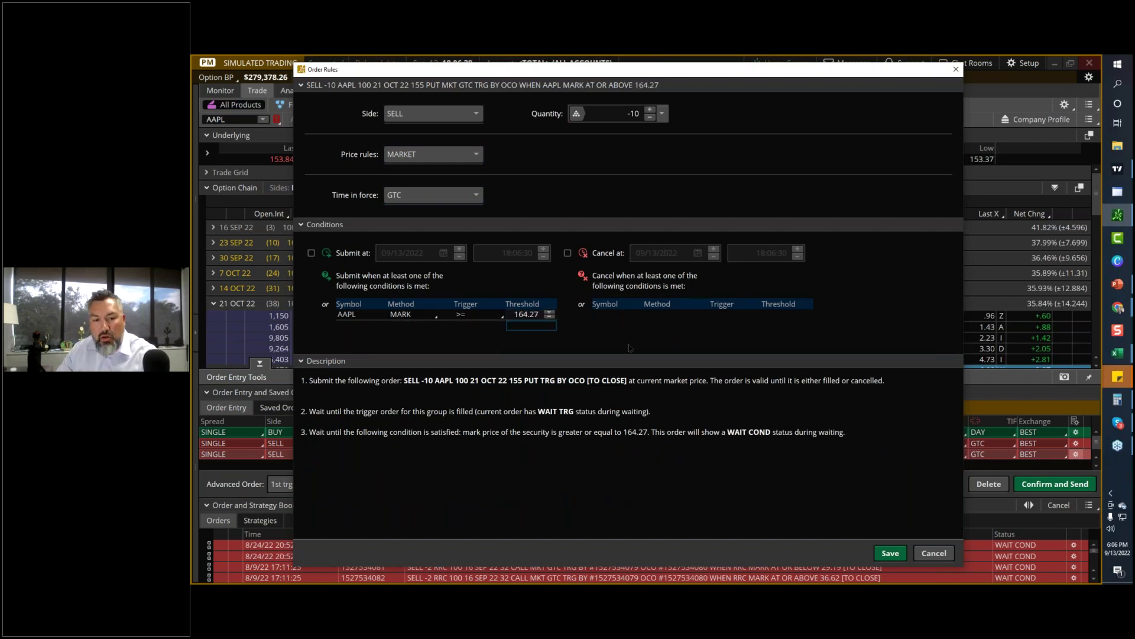
Save the stop-loss order's rules and send the three-part AAPL 21 OCT 22 155 put order from its confirmation dialog.
left_click(425, 319)
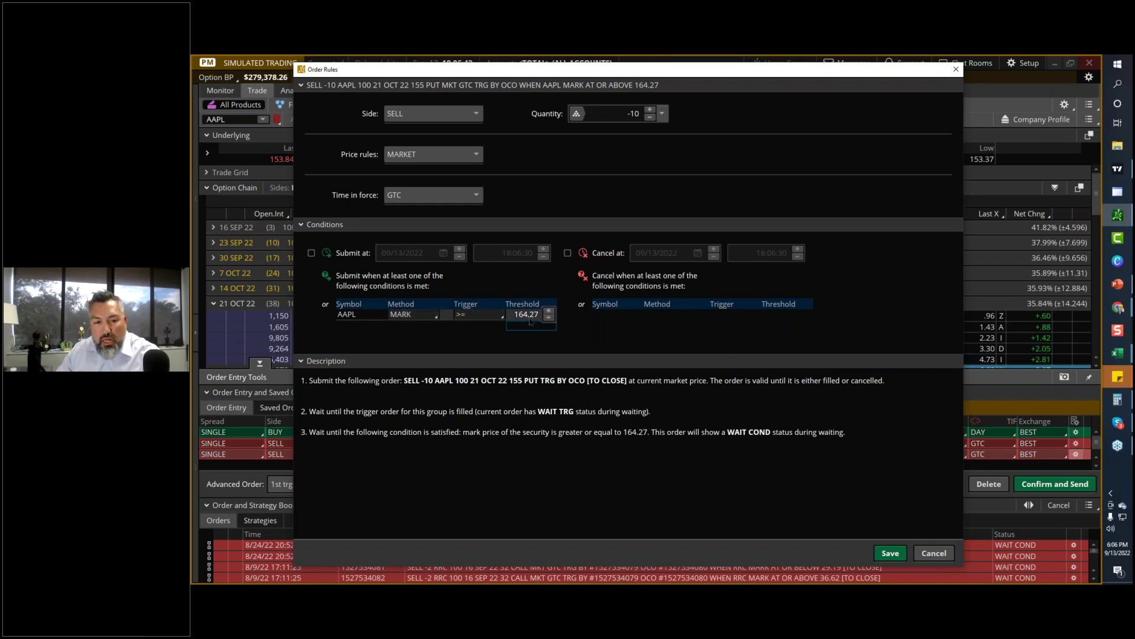
left_click(943, 551)
left_click(1055, 483)
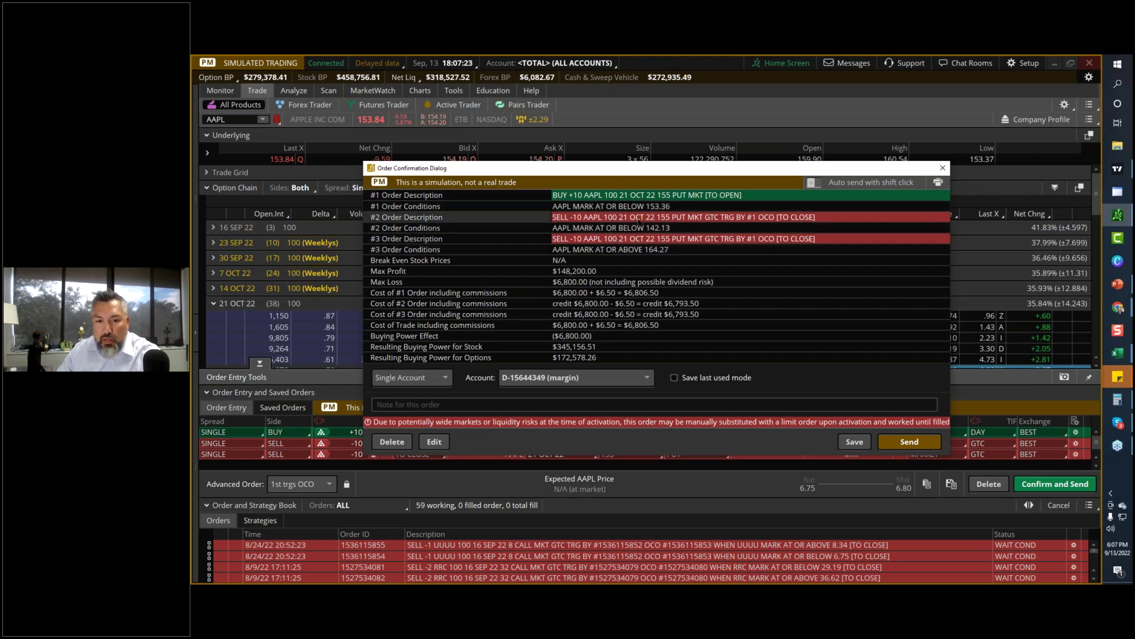
left_click(891, 442)
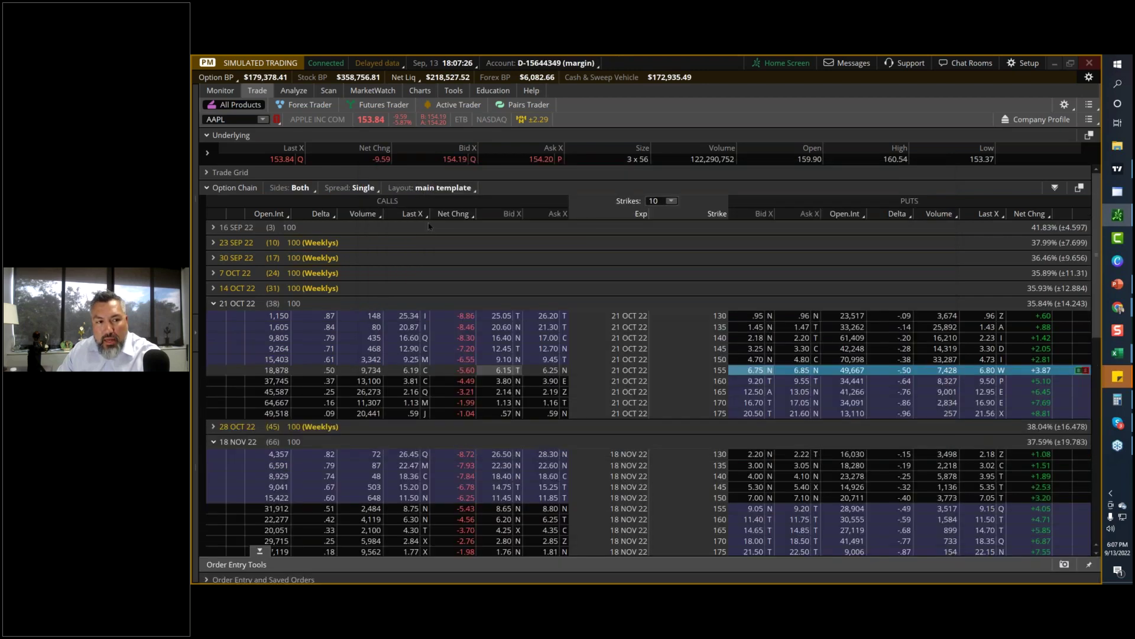
Review the account's working orders and switch back to the maximized AAPL chart in TradingView.
left_click(220, 90)
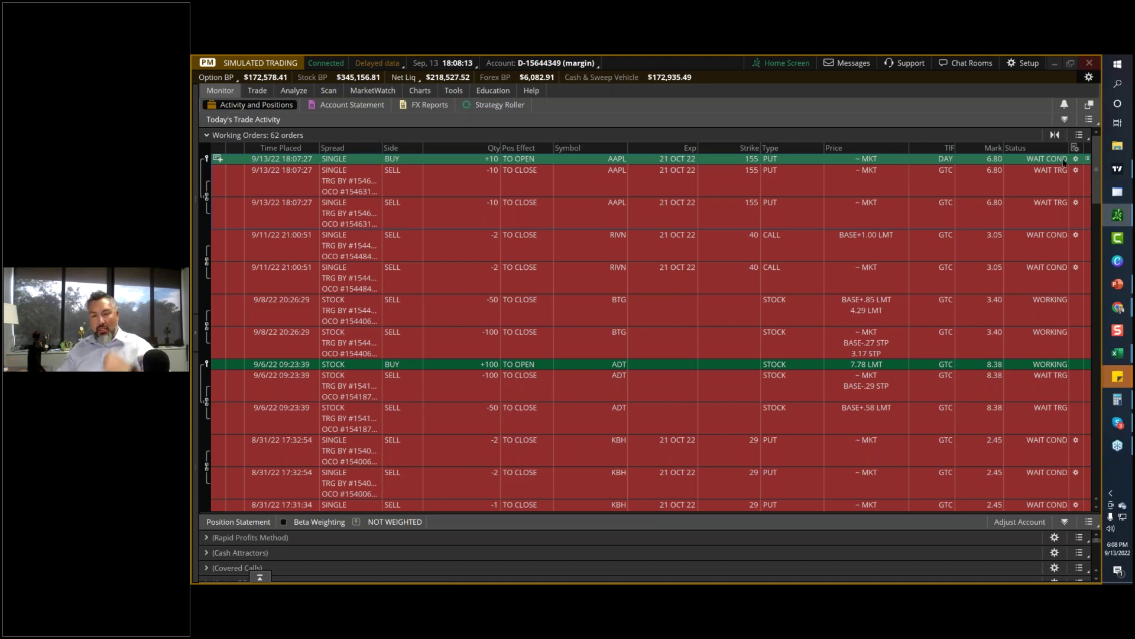
left_click(1055, 63)
left_click(1118, 168)
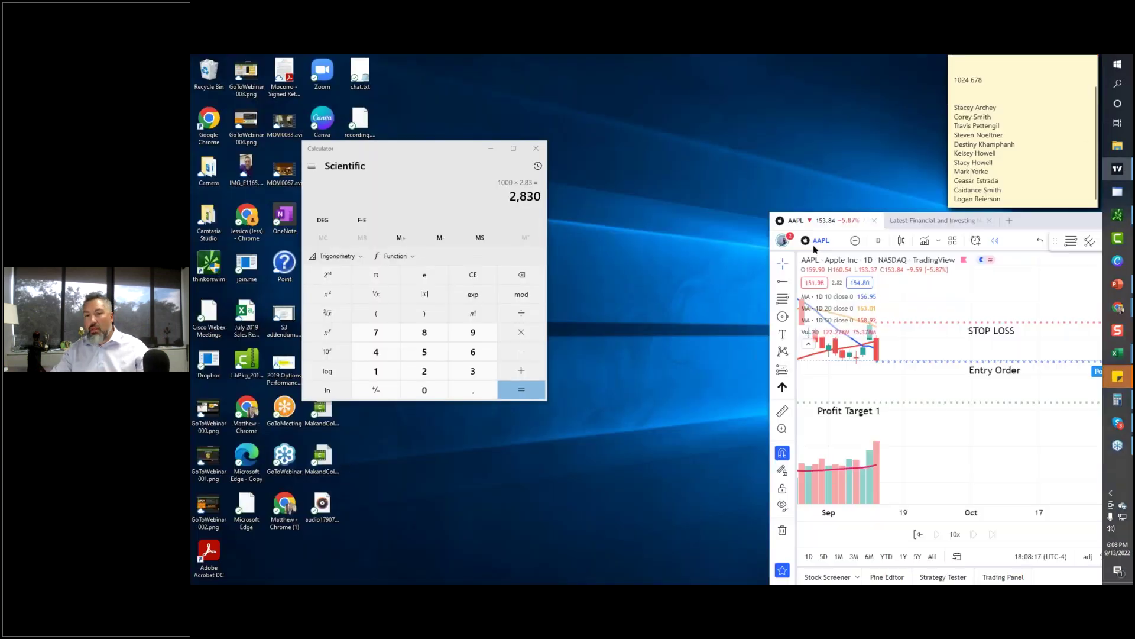
left_click(771, 180)
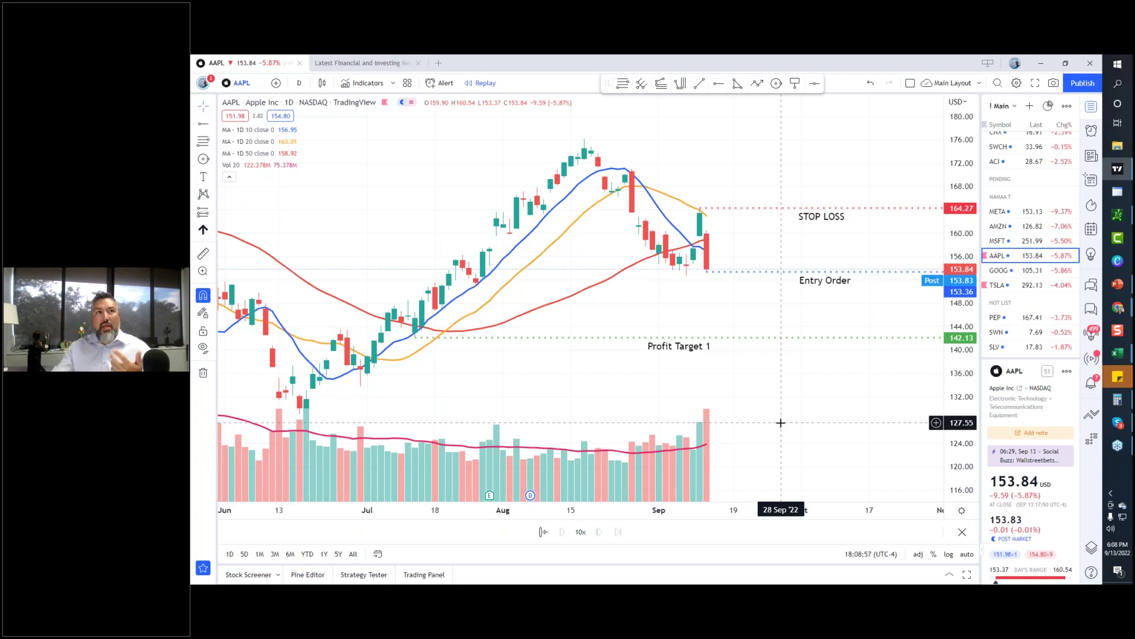
Switch to Ontraport in Chrome, preview the 08232022 Email RPM Trade Alert message and read its option trade entries.
left_click(1118, 307)
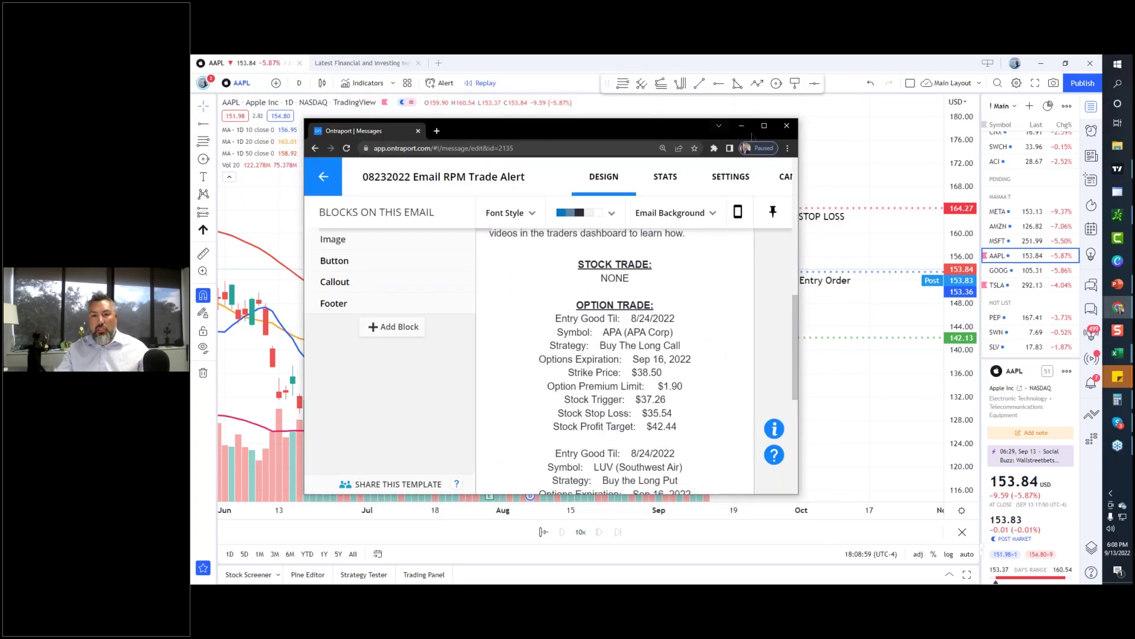
left_click(764, 125)
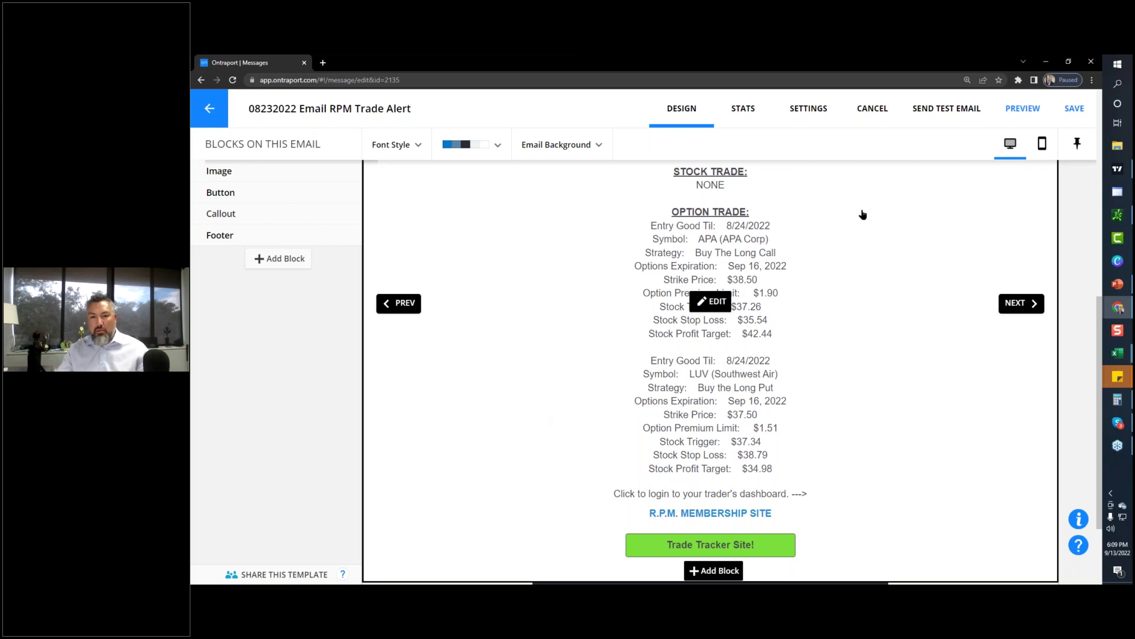
left_click(1023, 108)
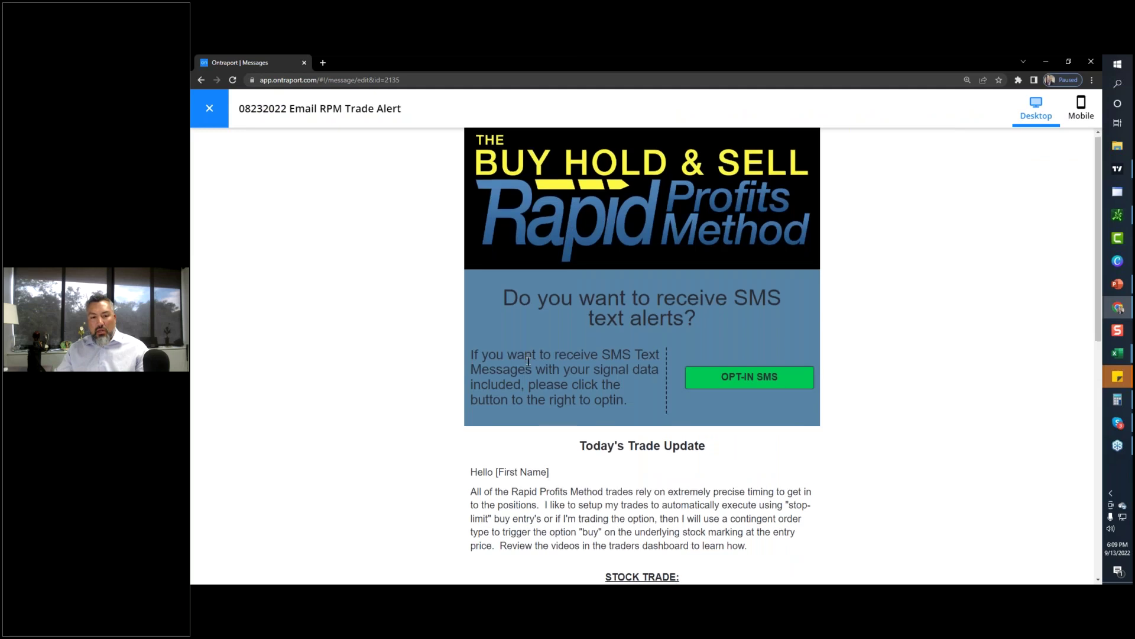
scroll(521, 370, "down", 5)
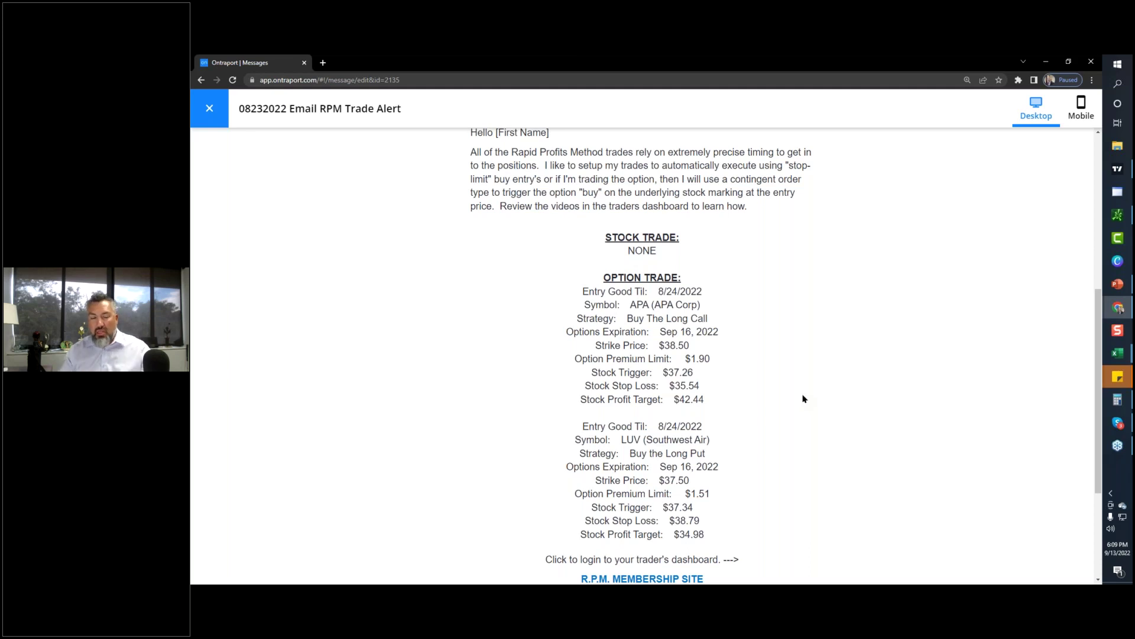
scroll(803, 398, "down", 2)
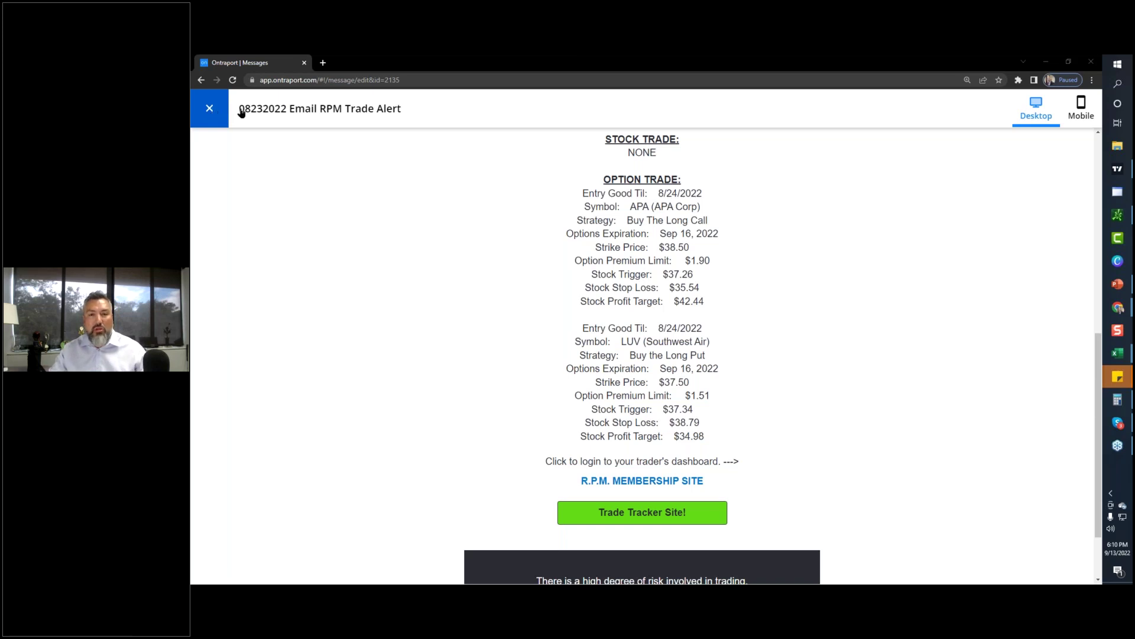
Leave the email preview, recheck the AAPL working orders in thinkorswim and return to the TradingView chart.
left_click(1042, 65)
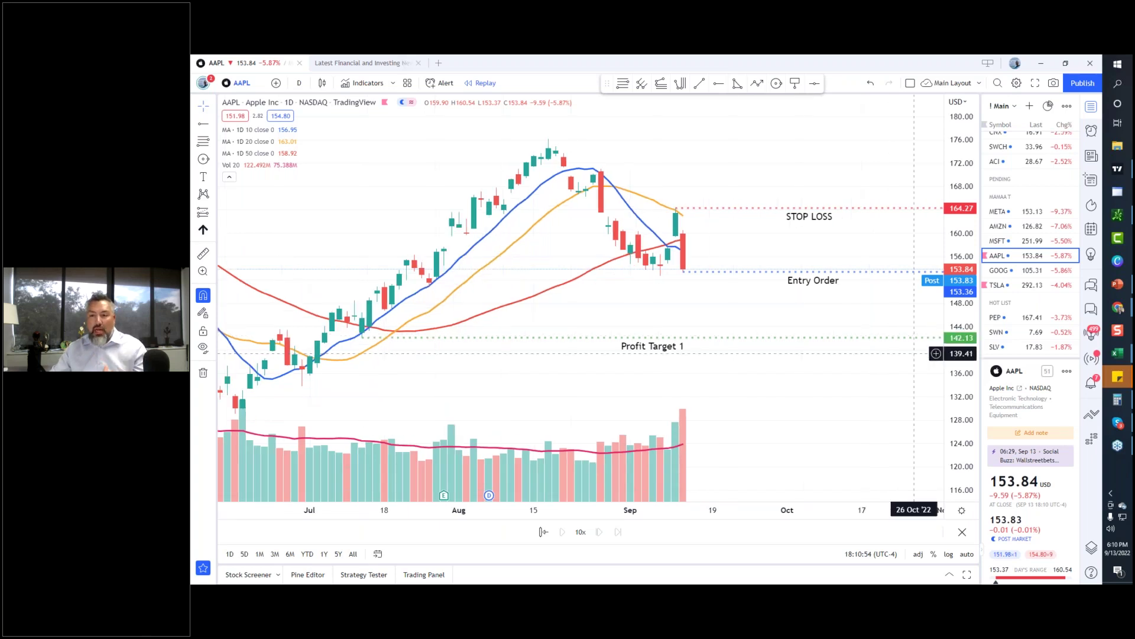
left_click(1117, 215)
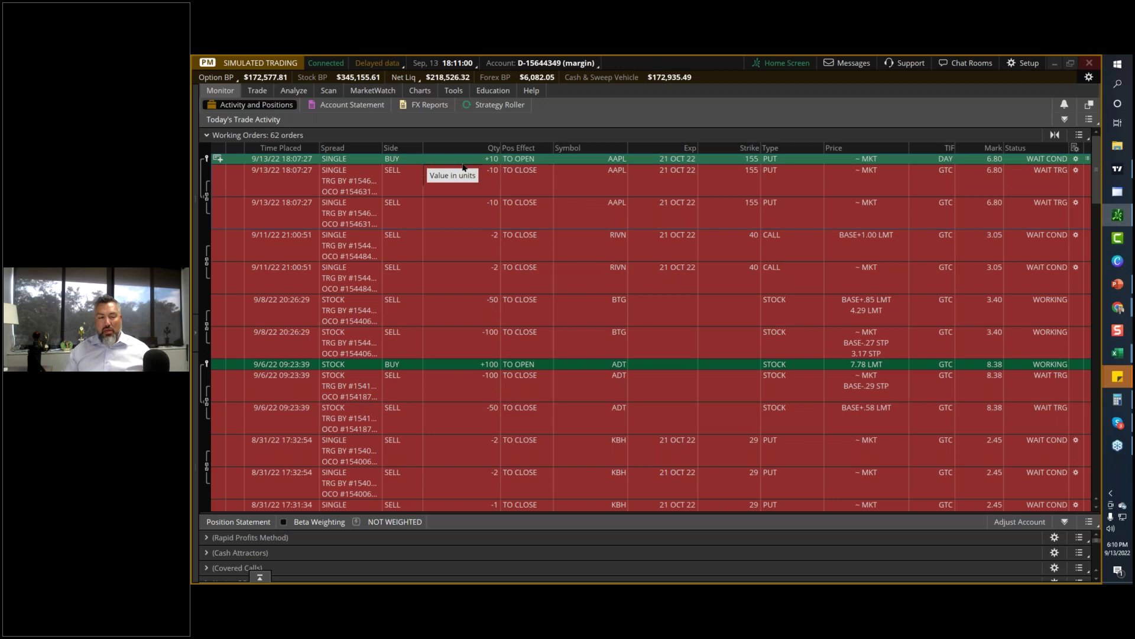
left_click(1054, 63)
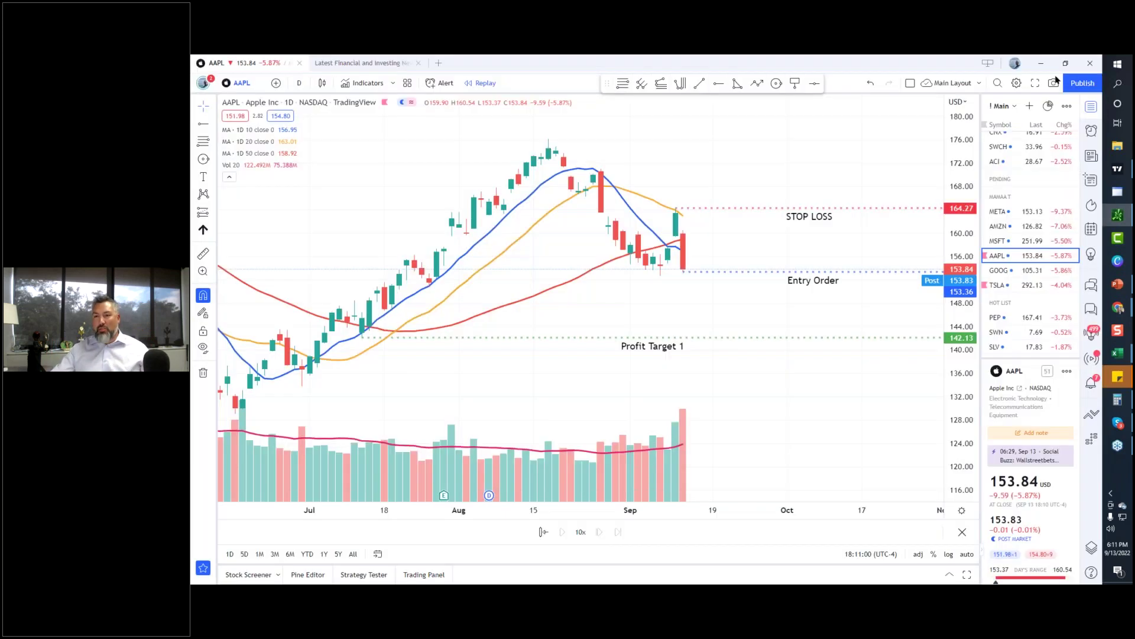
Switch the TradingView watchlist to 09062022 TRADER PICKS.
left_click(1016, 112)
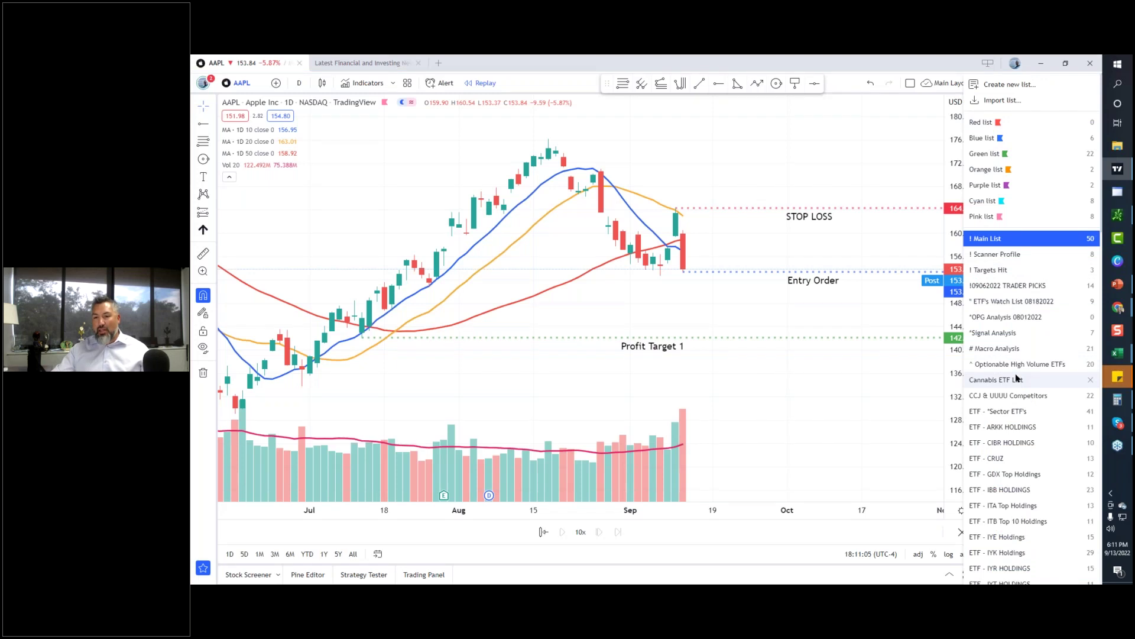
left_click(1006, 286)
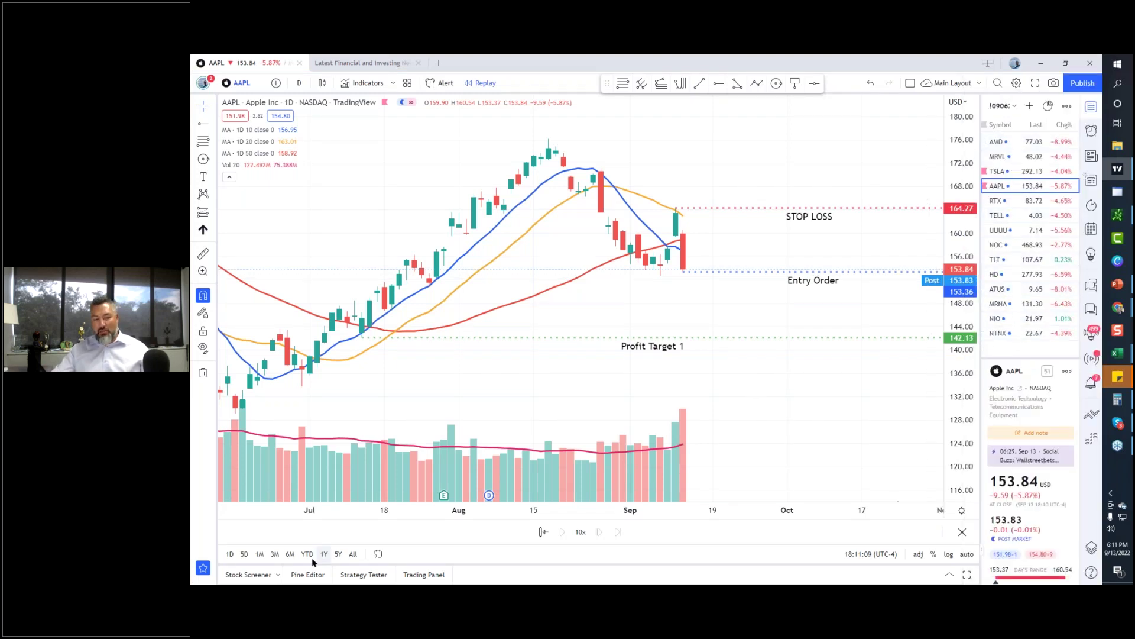
Look through the Aggressive Bear Breakout stock screener matches, collapse the screener and switch to the presentation slides.
left_click(286, 573)
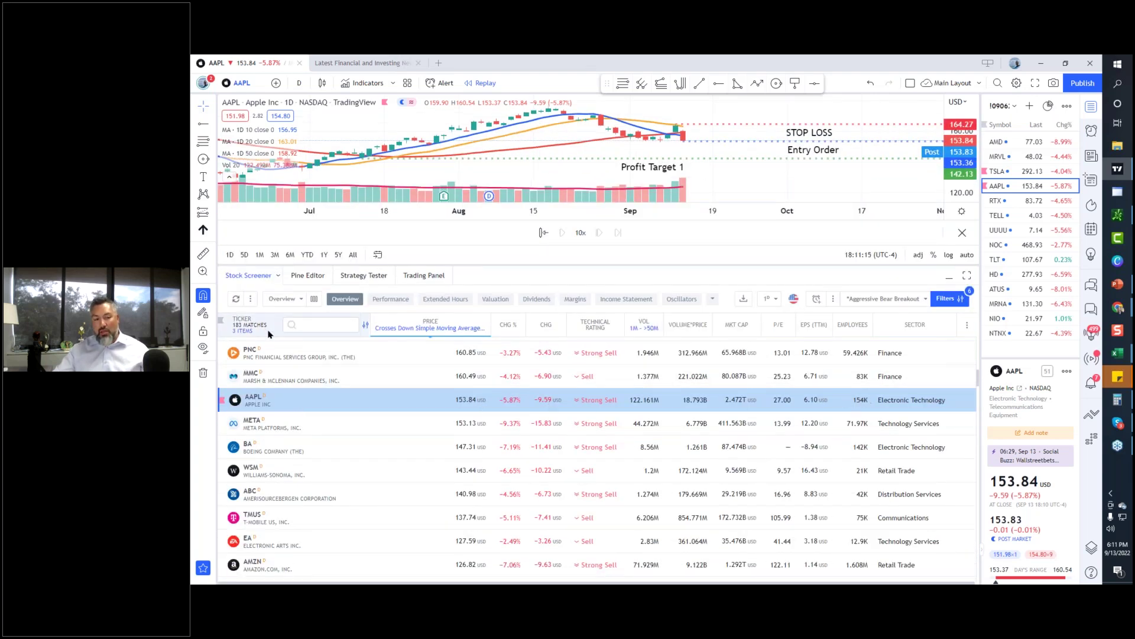
scroll(430, 416, "down", 3)
scroll(429, 415, "down", 20)
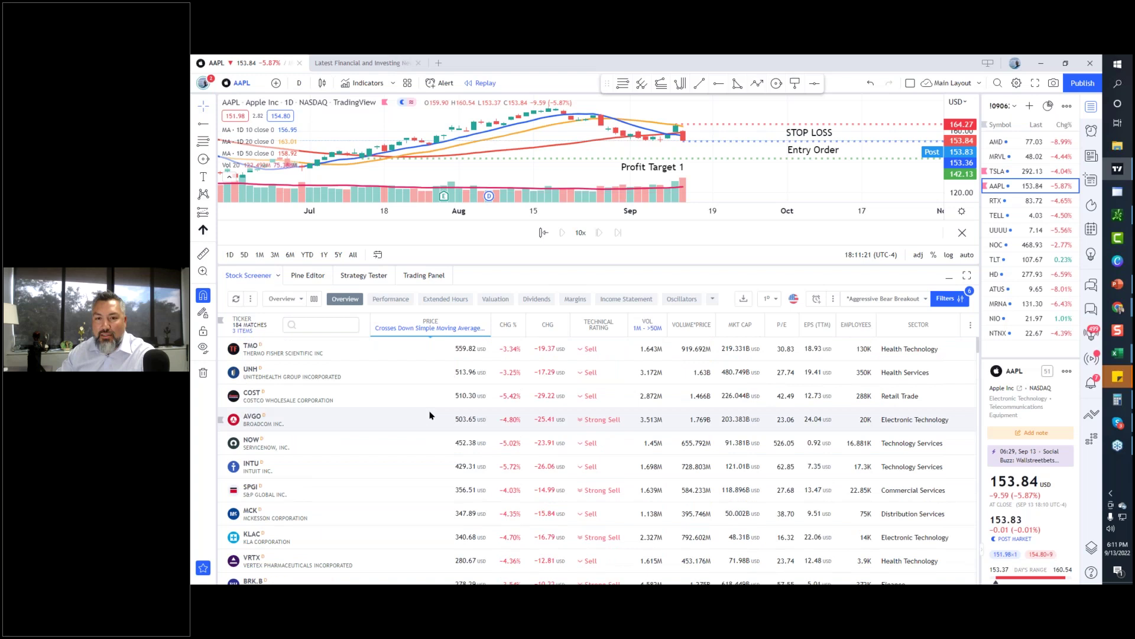
left_click(950, 278)
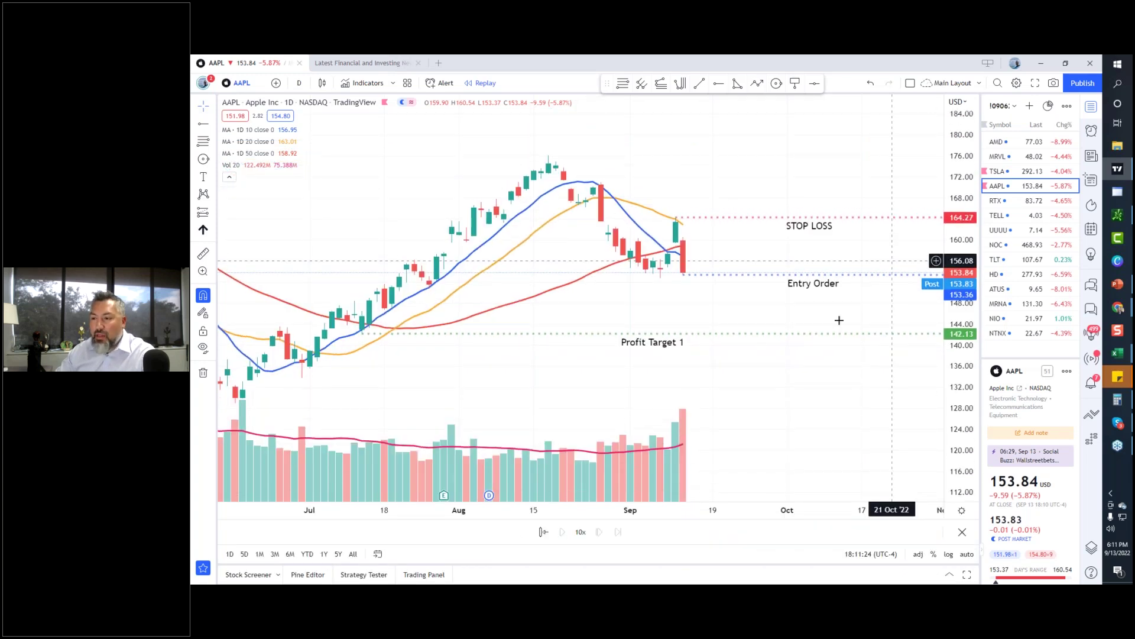
key("alt+Tab")
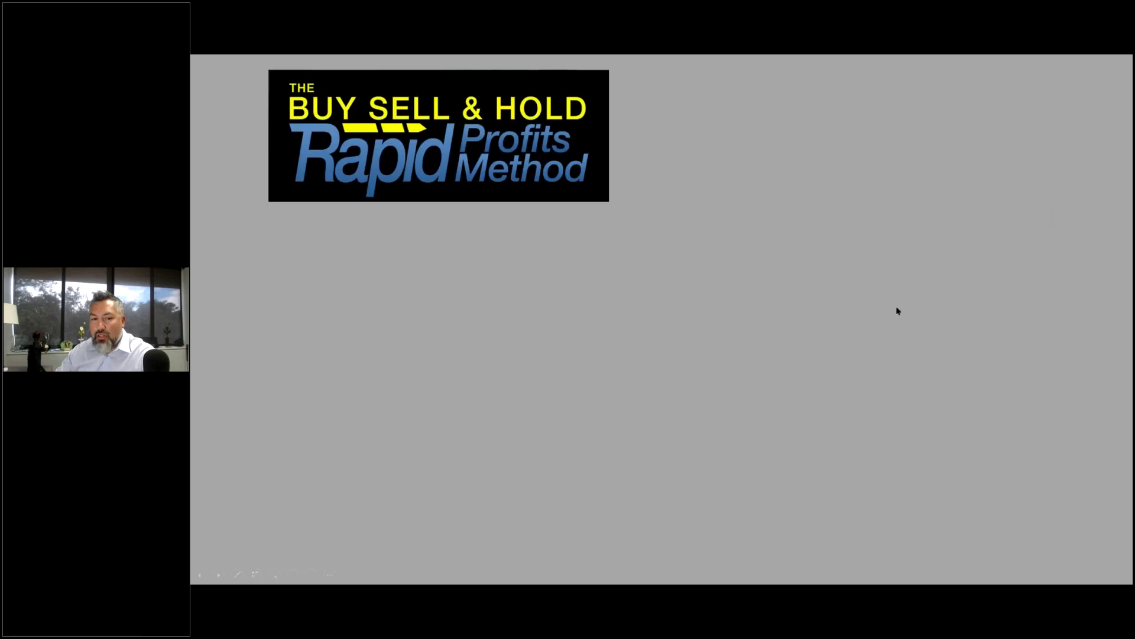